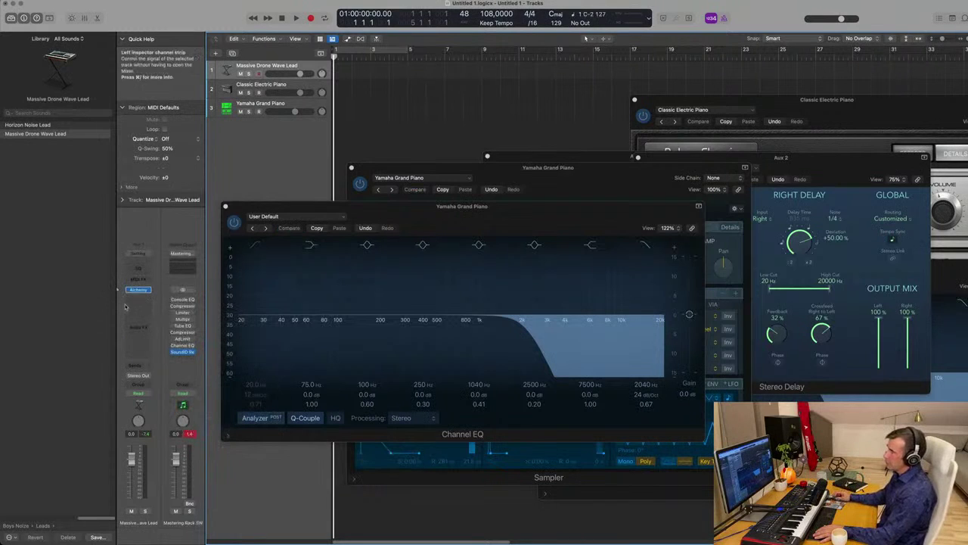
Step: Open the SoundID Reference plug-in on the mastering output channel and select the Audio-Technica ATH-M70X headphone profile
{"action": "left_click", "coordinate": [182, 353]}
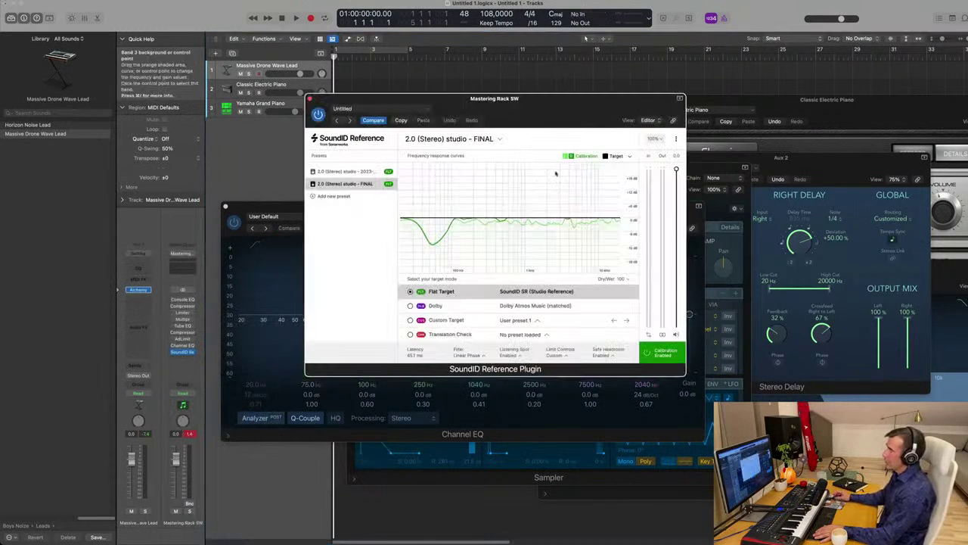
{"action": "left_click", "coordinate": [491, 136]}
{"action": "left_click", "coordinate": [469, 196]}
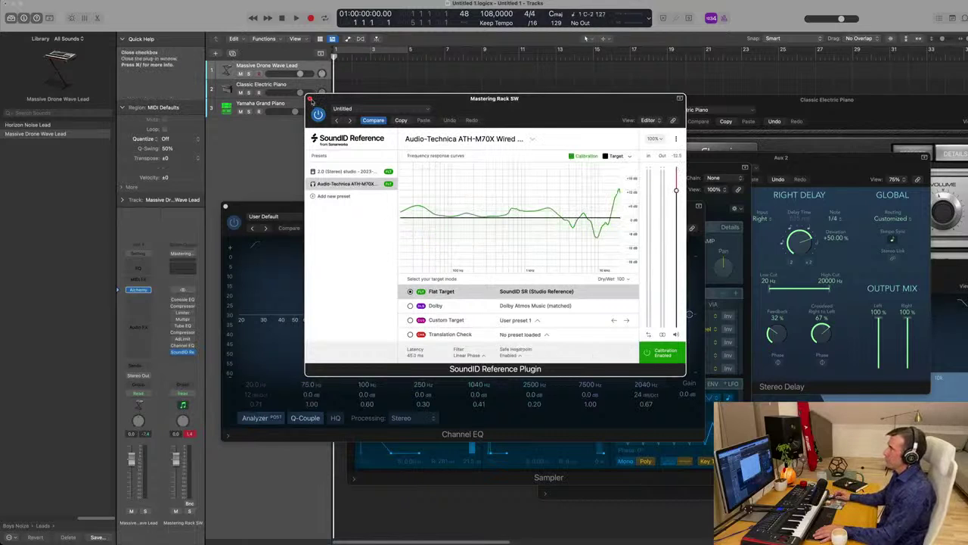
Step: Disable Safe Headroom in the SoundID Reference plug-in, close its window and shift the Channel EQ window aside
{"action": "left_click", "coordinate": [515, 355]}
{"action": "left_click", "coordinate": [412, 320]}
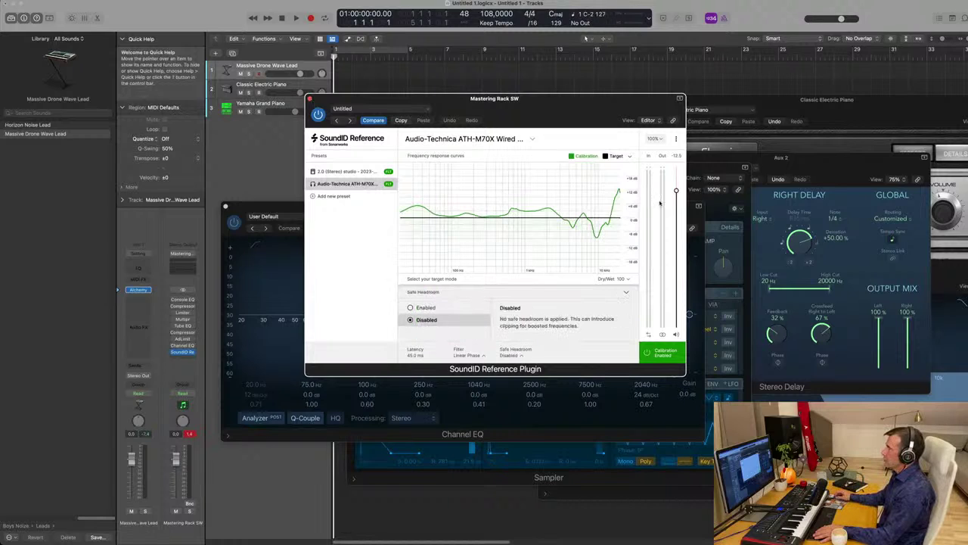
{"action": "left_click_drag", "start_coordinate": [625, 103], "coordinate": [706, 97]}
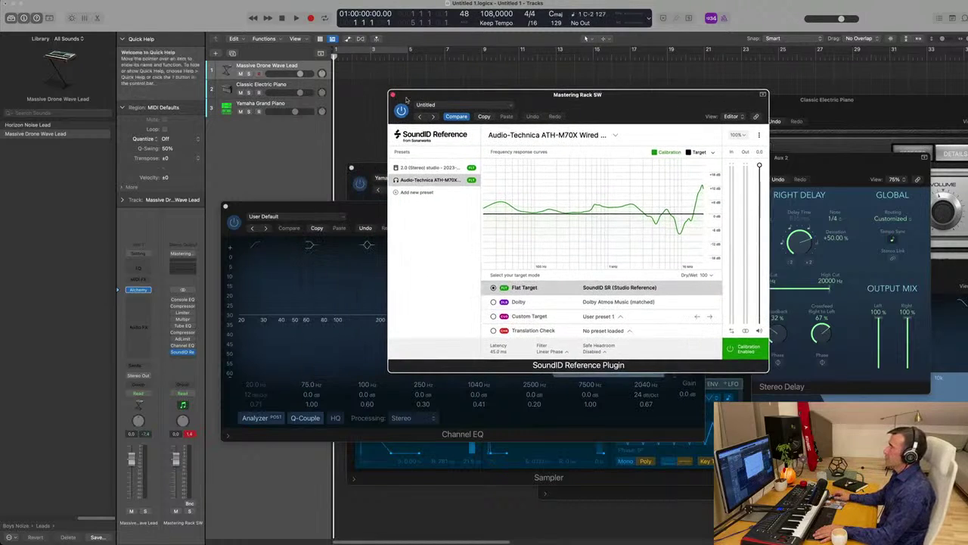
{"action": "left_click", "coordinate": [392, 92]}
{"action": "left_click_drag", "start_coordinate": [420, 205], "coordinate": [487, 196]}
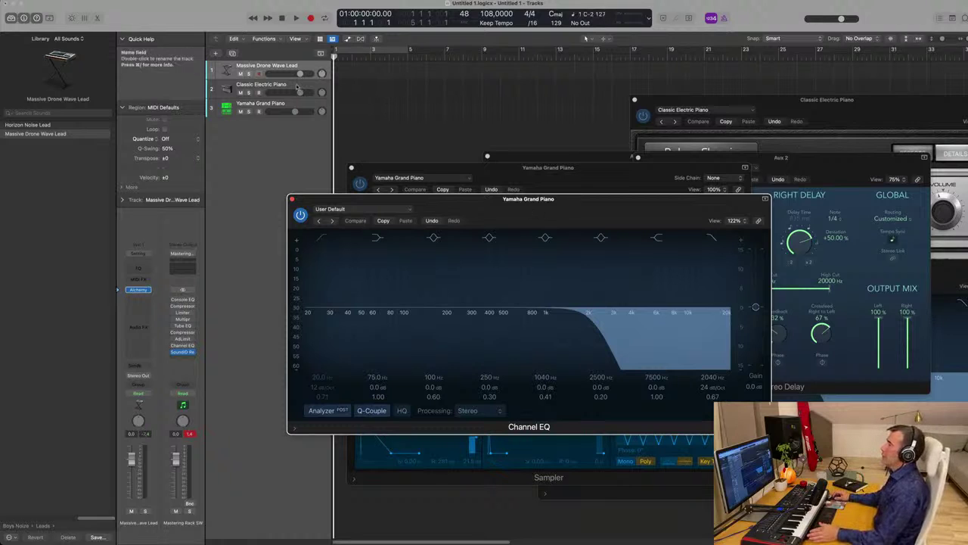
Step: Record an eight-bar chord part simultaneously on the Classic Electric Piano and Yamaha Grand Piano tracks, with the cycle range spanning bars 1 to 9
{"action": "left_click", "coordinate": [257, 90]}
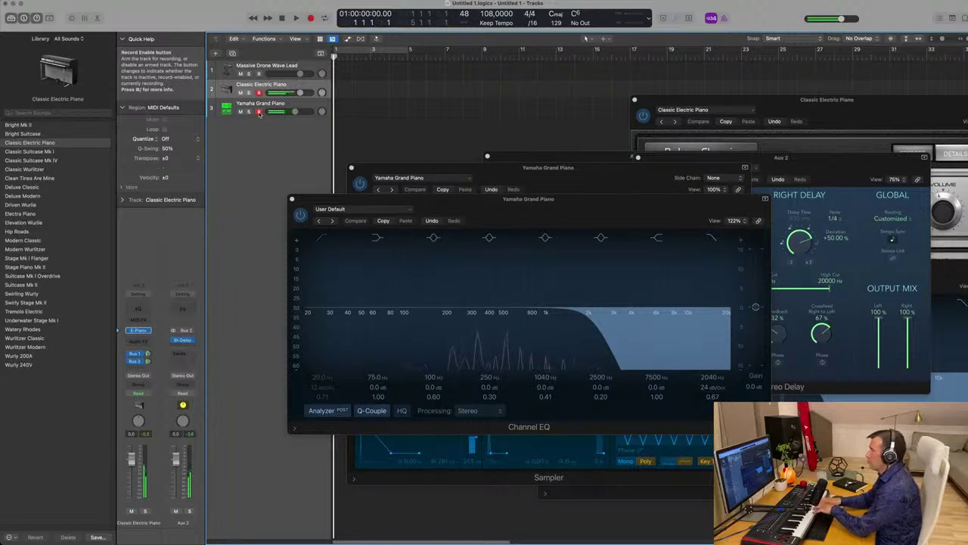
{"action": "key", "text": "space"}
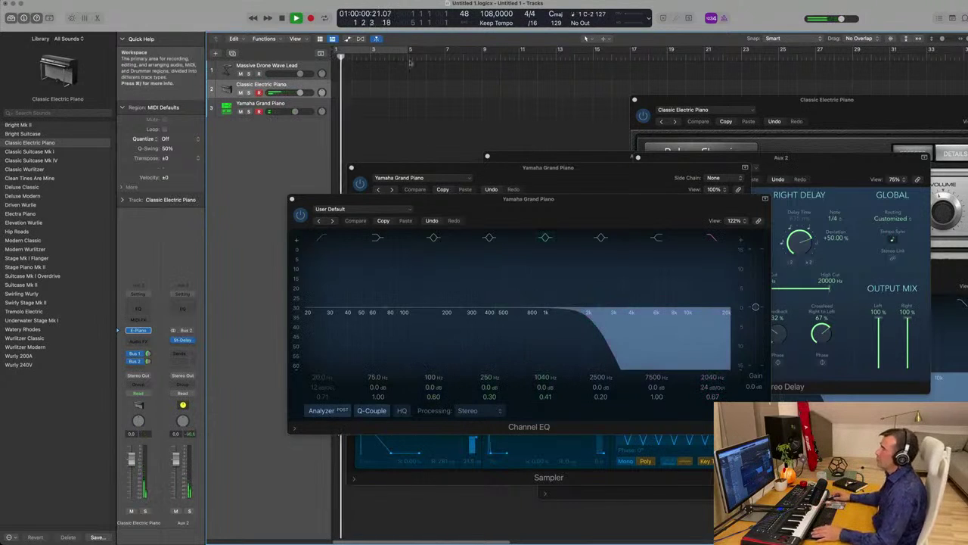
{"action": "left_click", "coordinate": [406, 50]}
{"action": "left_click_drag", "start_coordinate": [409, 50], "coordinate": [484, 56]}
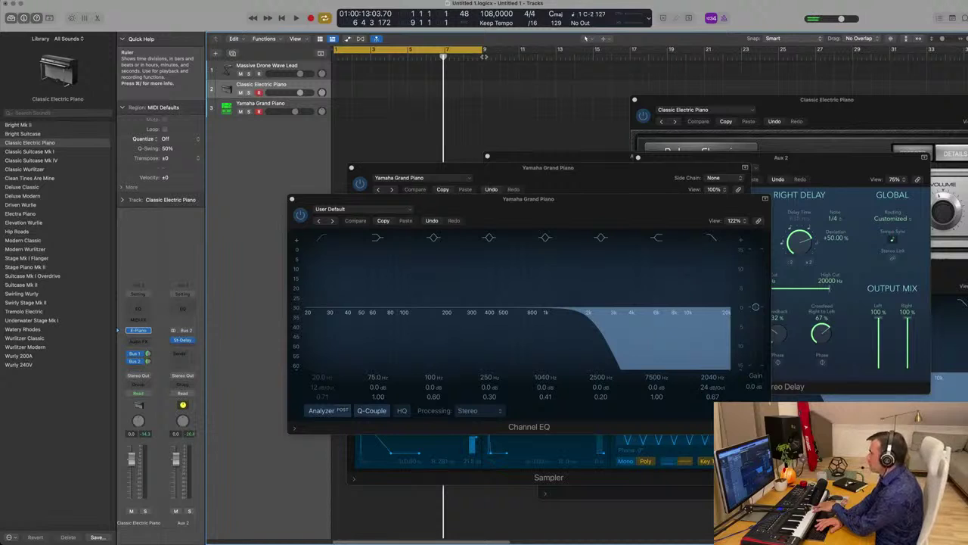
{"action": "key", "text": "r"}
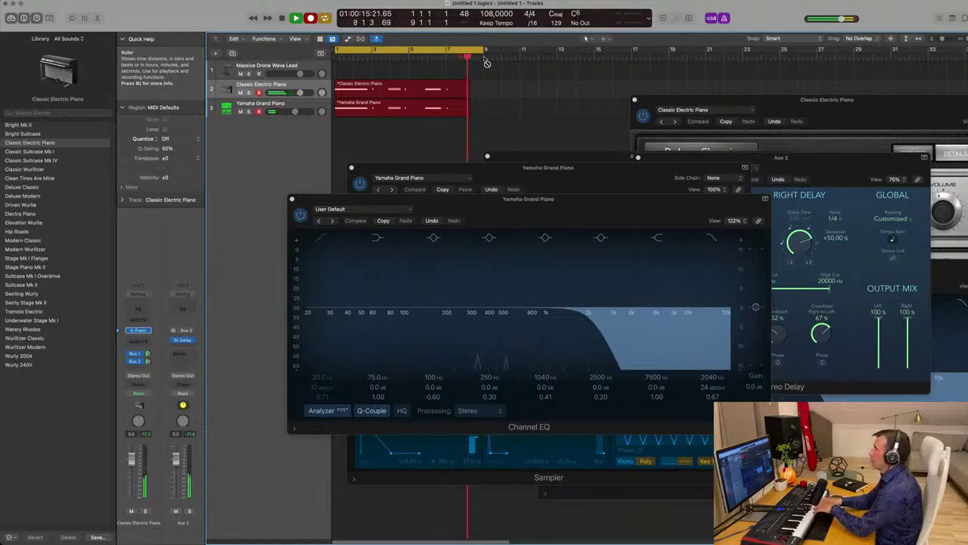
{"action": "key", "text": "space"}
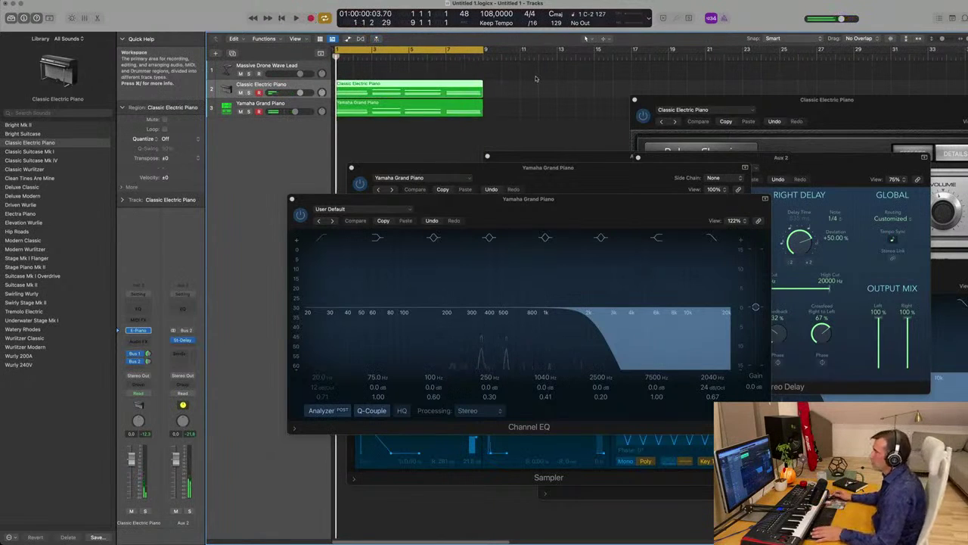
Step: Open both recorded piano regions together in an enlarged Piano Roll and move the floating plug-in windows clear of the notes
{"action": "scroll", "coordinate": [529, 78], "scroll_direction": "right", "scroll_amount": 1}
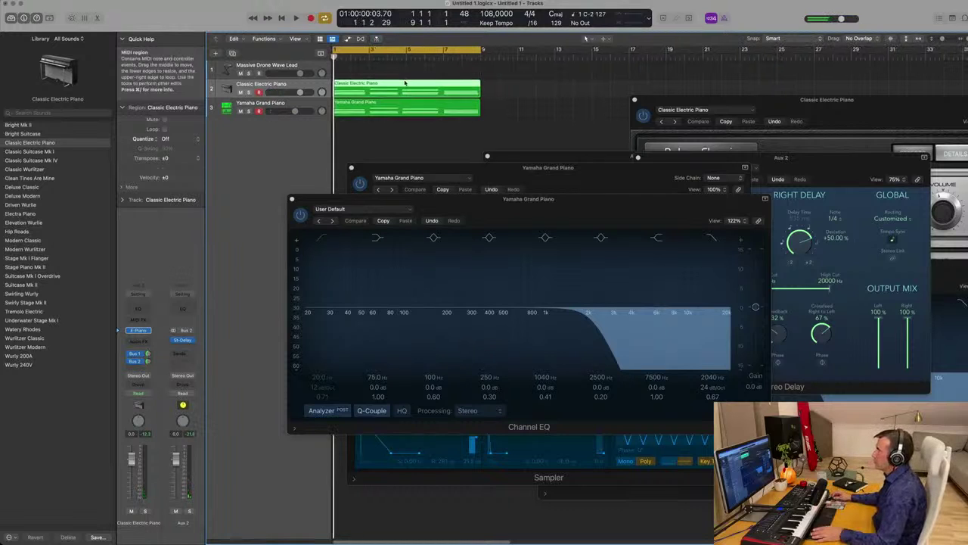
{"action": "key", "text": "super+a"}
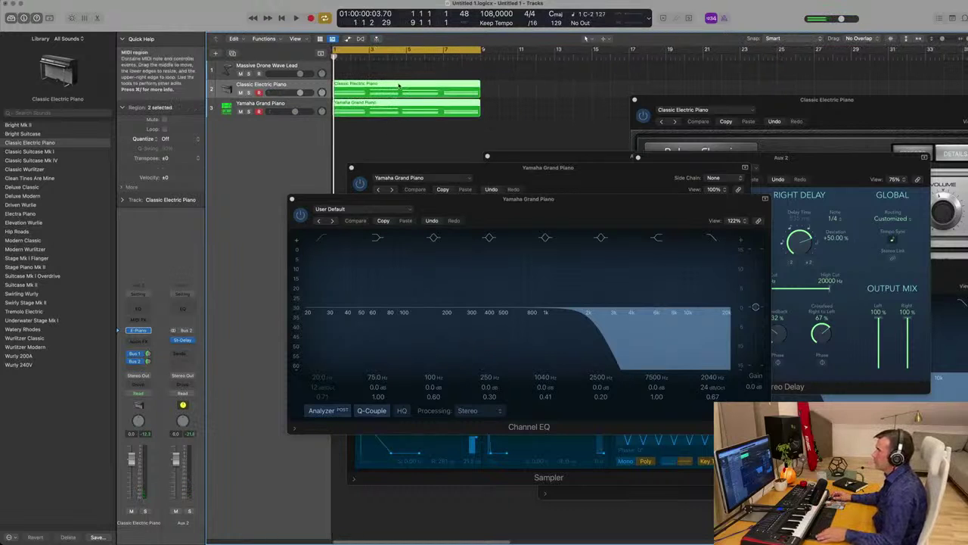
{"action": "double_click", "coordinate": [398, 85]}
{"action": "left_click_drag", "start_coordinate": [528, 198], "coordinate": [857, 71]}
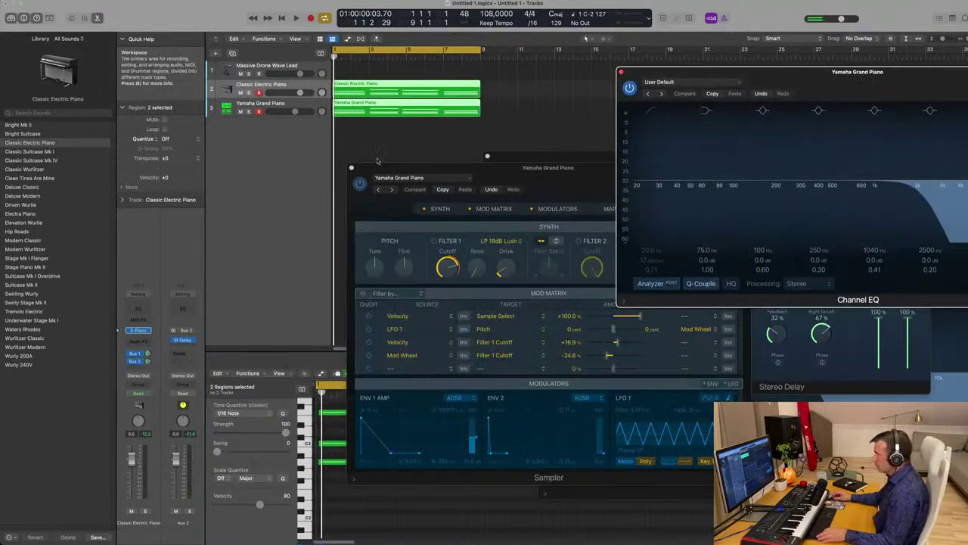
{"action": "left_click_drag", "start_coordinate": [379, 161], "coordinate": [664, 56]}
{"action": "left_click", "coordinate": [424, 357]}
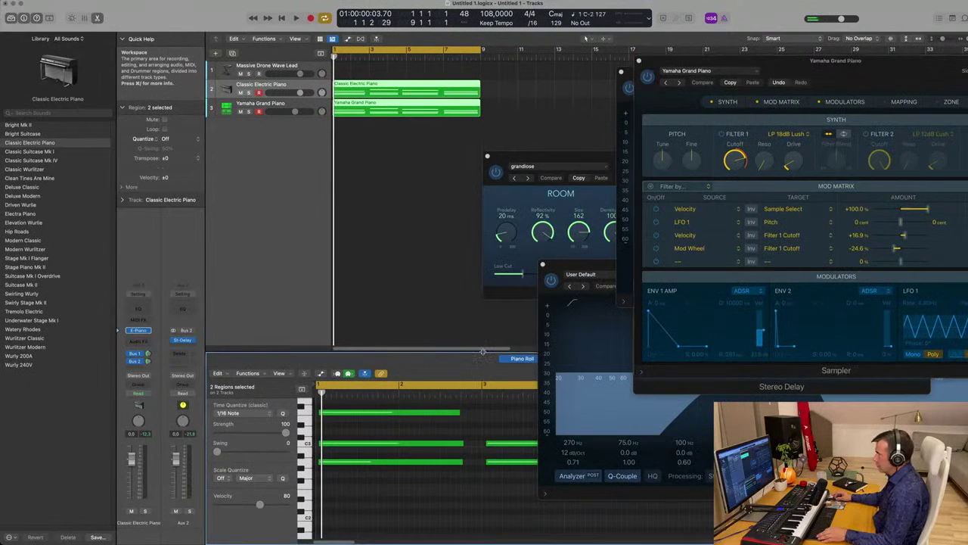
{"action": "left_click_drag", "start_coordinate": [482, 352], "coordinate": [483, 183]}
{"action": "left_click_drag", "start_coordinate": [544, 157], "coordinate": [829, 121]}
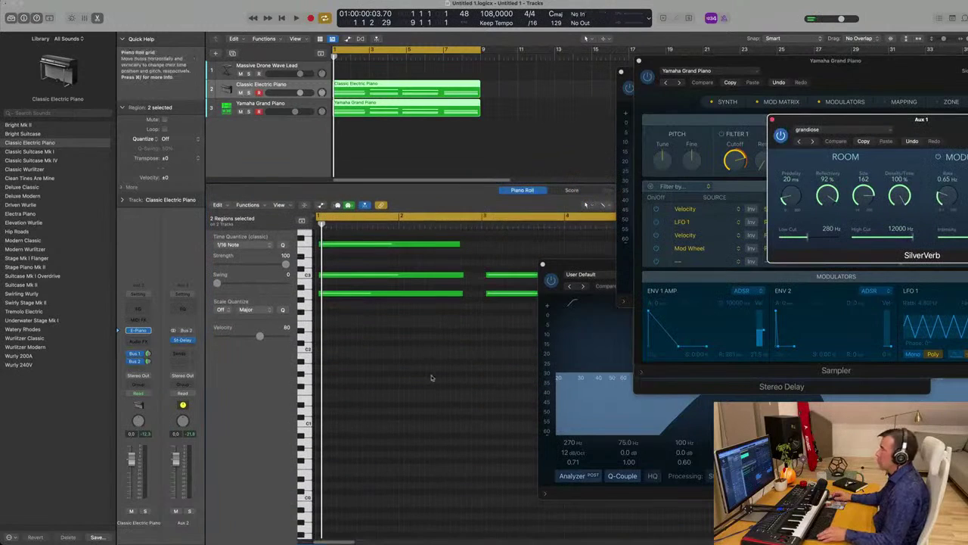
{"action": "key", "text": "z"}
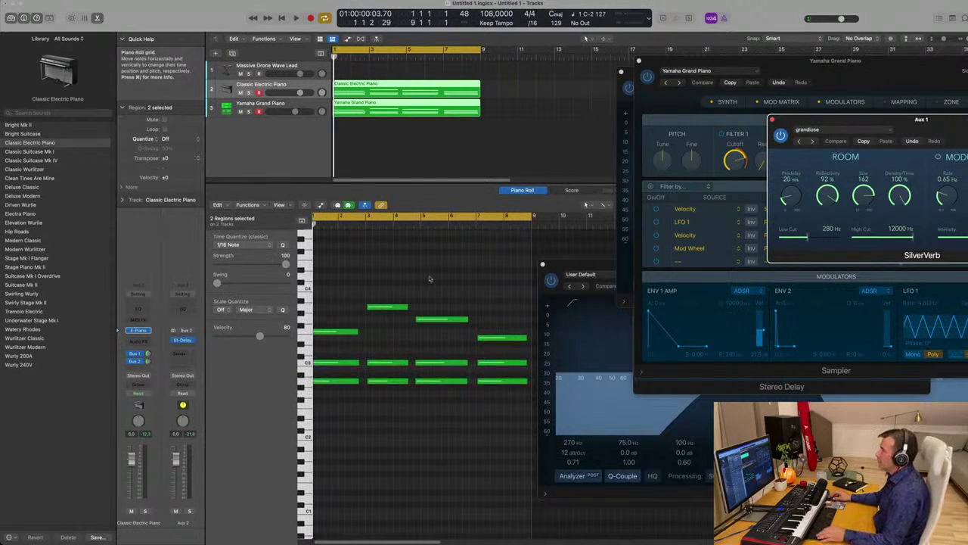
Step: Move the third chord's notes to the start of bar 5 and align the second chord with bar 3 in both regions
{"action": "left_click_drag", "start_coordinate": [430, 280], "coordinate": [429, 385]}
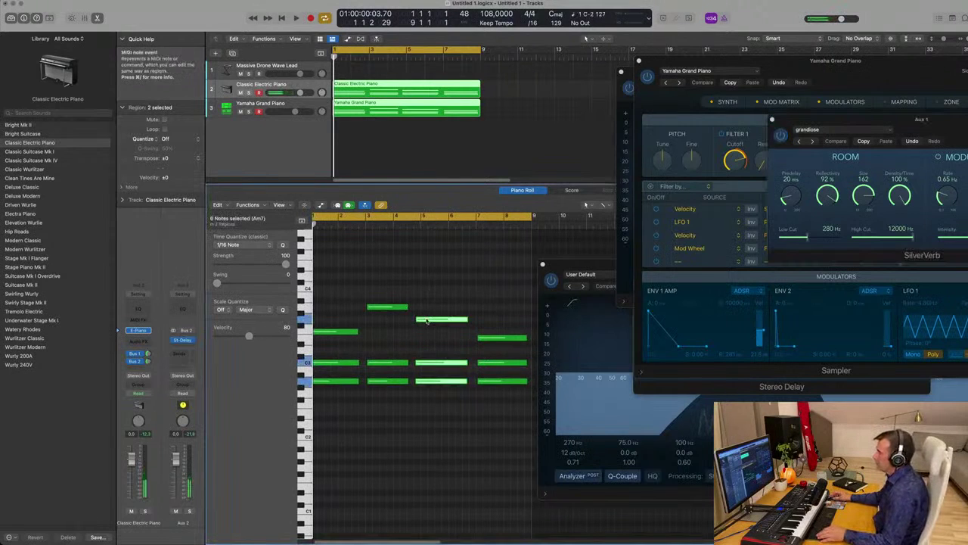
{"action": "left_click_drag", "start_coordinate": [427, 321], "coordinate": [435, 321]}
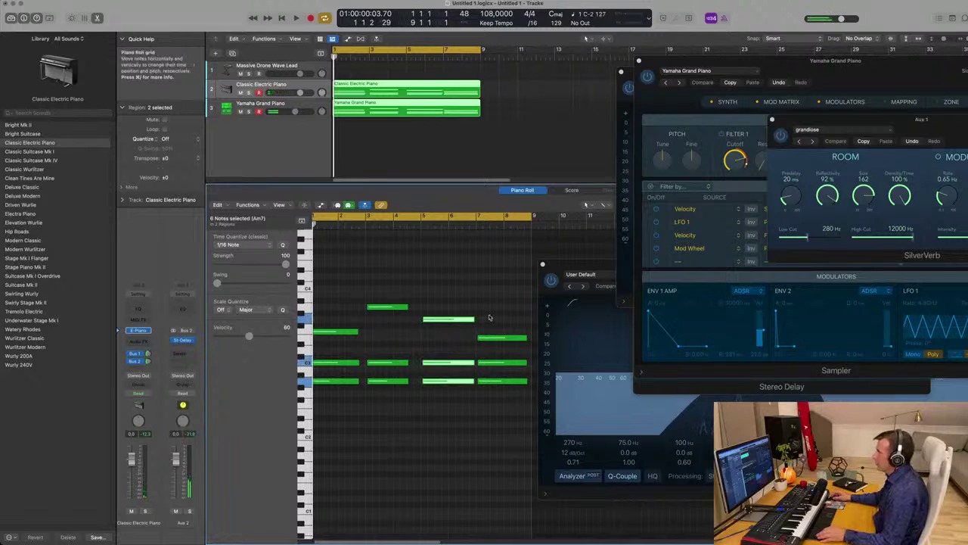
{"action": "key", "text": "super+a"}
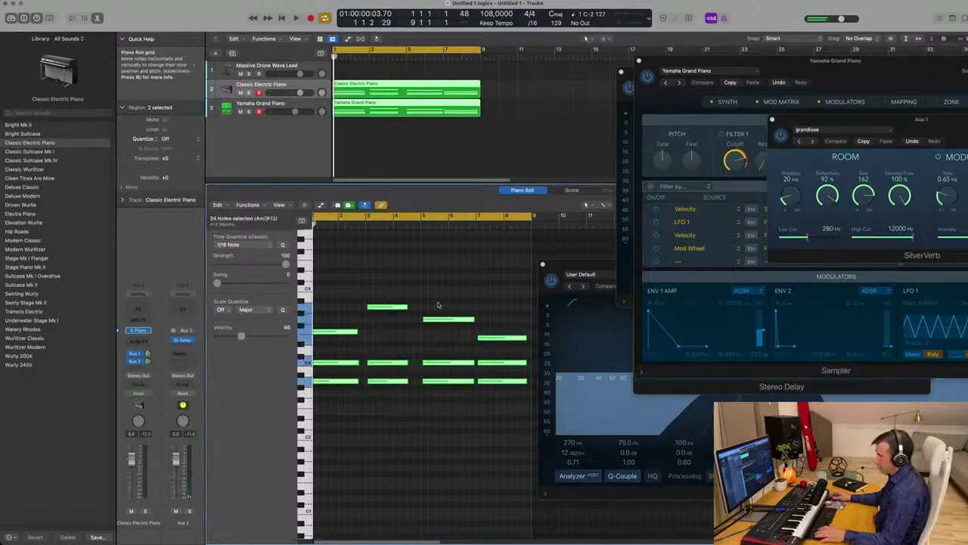
{"action": "key", "text": "super+Right"}
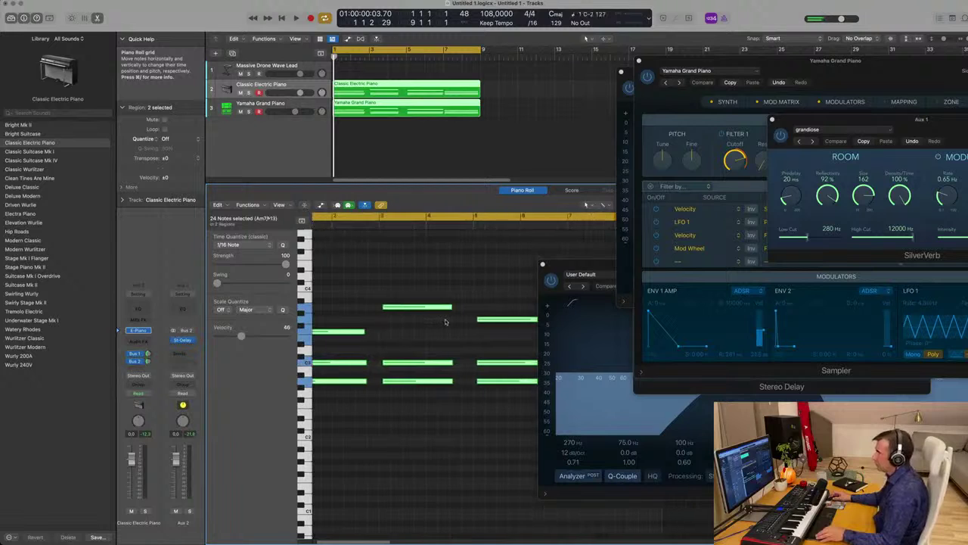
{"action": "left_click", "coordinate": [428, 308]}
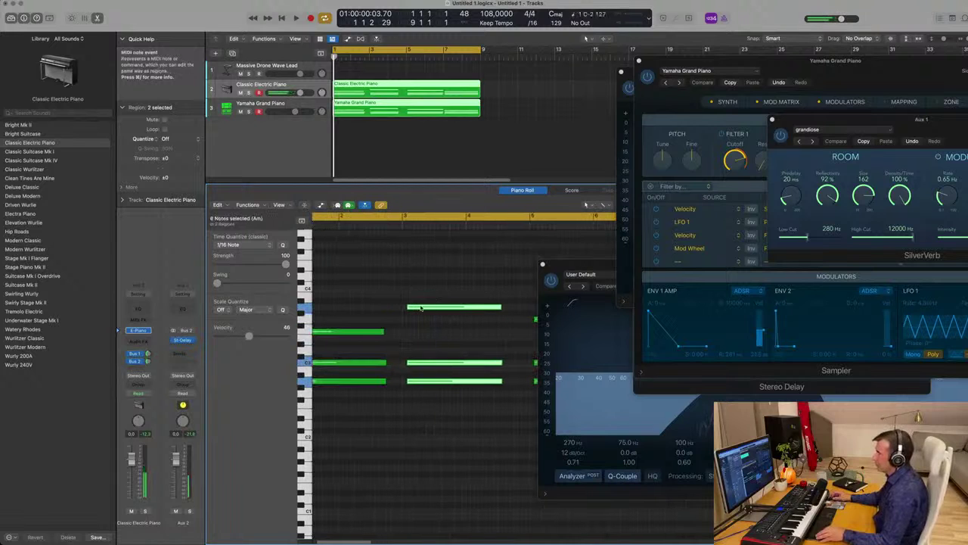
{"action": "key", "text": "super+Left"}
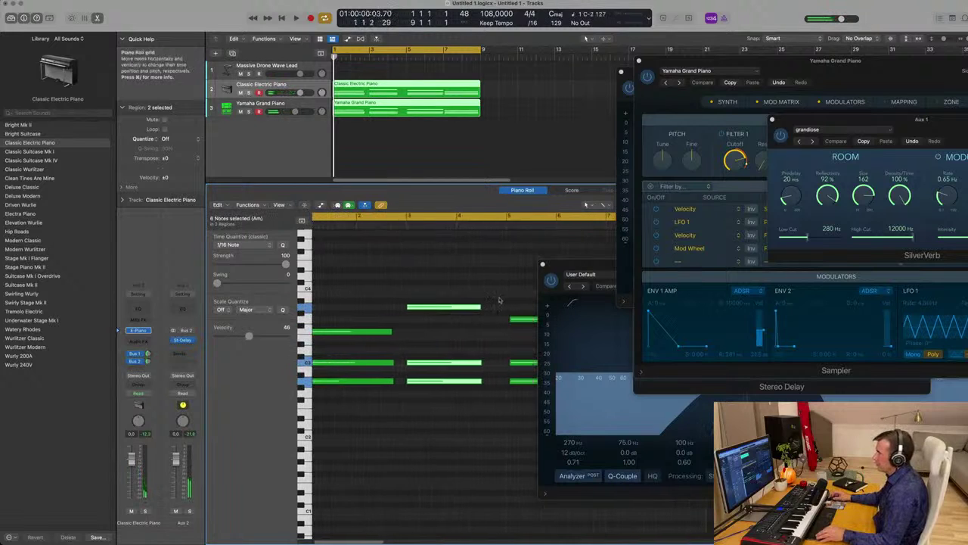
Step: Fine-align the starts of the third and fourth chords with bars 5 and 7
{"action": "scroll", "coordinate": [503, 301], "scroll_direction": "right", "scroll_amount": 2}
{"action": "left_click", "coordinate": [490, 321]}
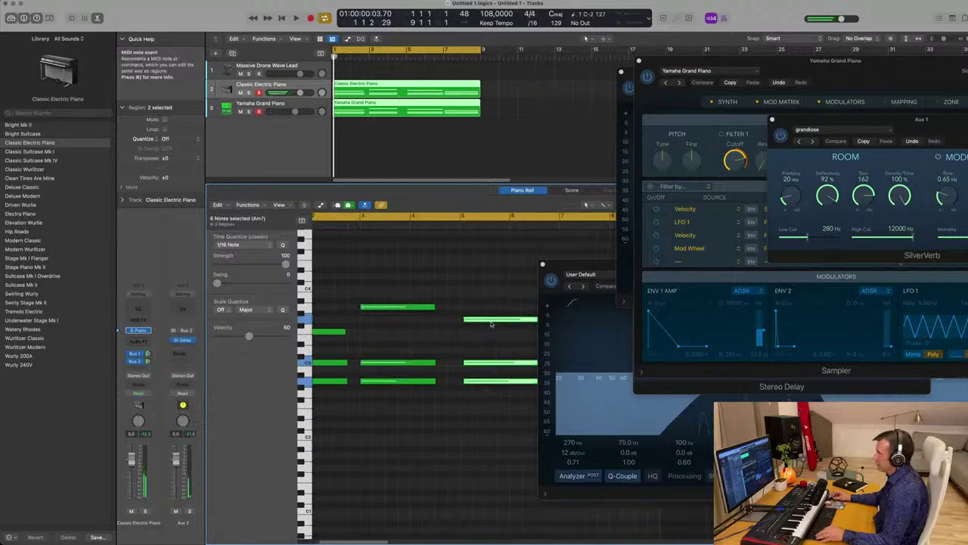
{"action": "key", "text": "super+Left"}
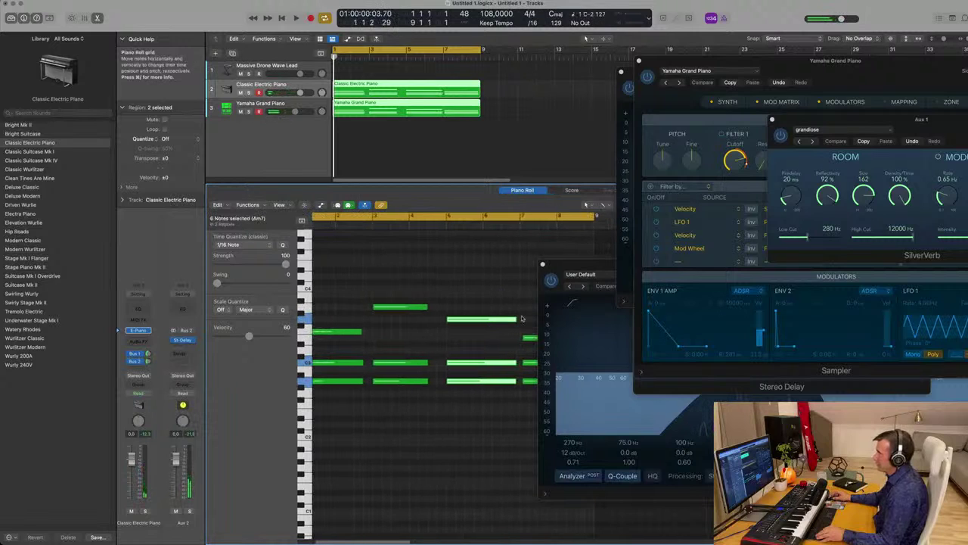
{"action": "left_click", "coordinate": [524, 337]}
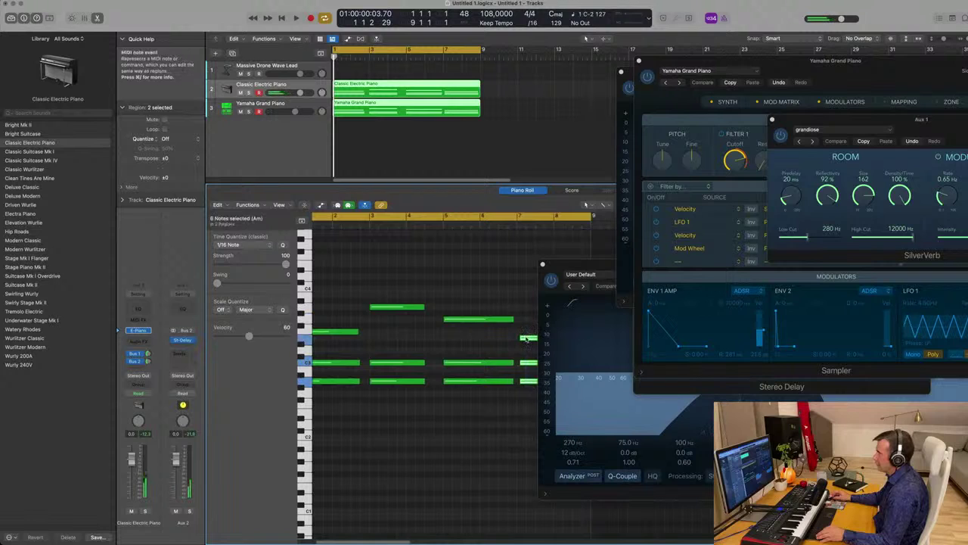
{"action": "left_click_drag", "start_coordinate": [522, 339], "coordinate": [521, 339]}
{"action": "key", "text": "super+Left"}
Step: Play the loop and lengthen the second chord's notes to match the duration of the first chord
{"action": "key", "text": "space"}
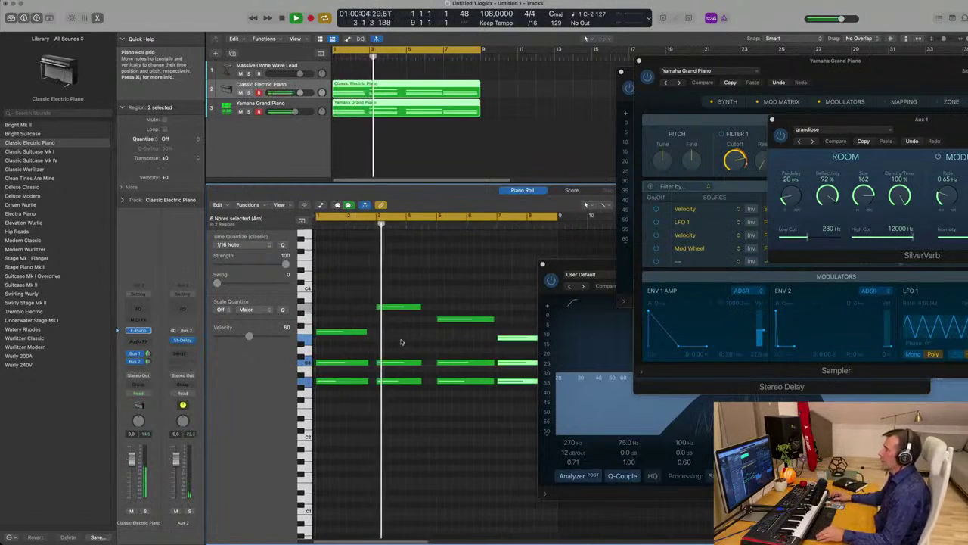
{"action": "key", "text": "super+Right"}
{"action": "key", "text": "super+Right"}
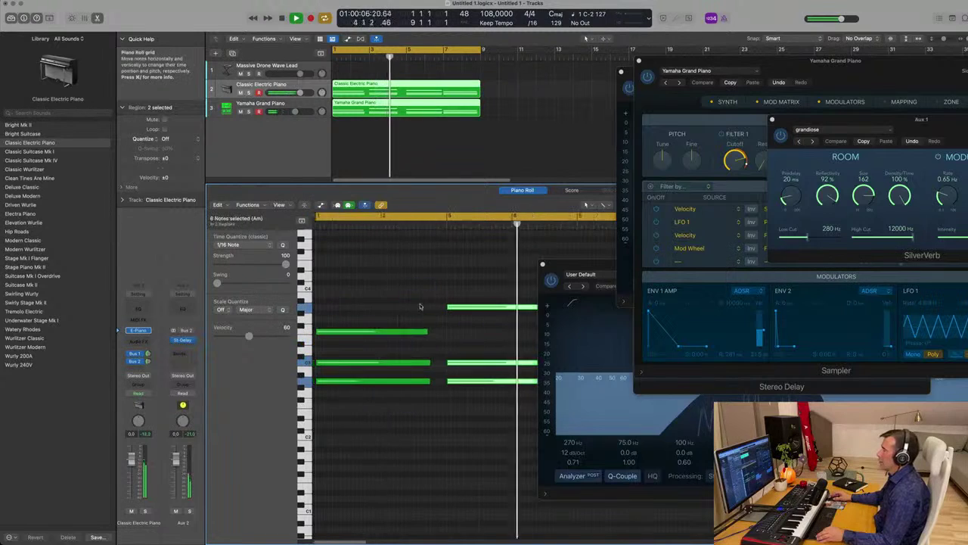
{"action": "key", "text": "super+Left"}
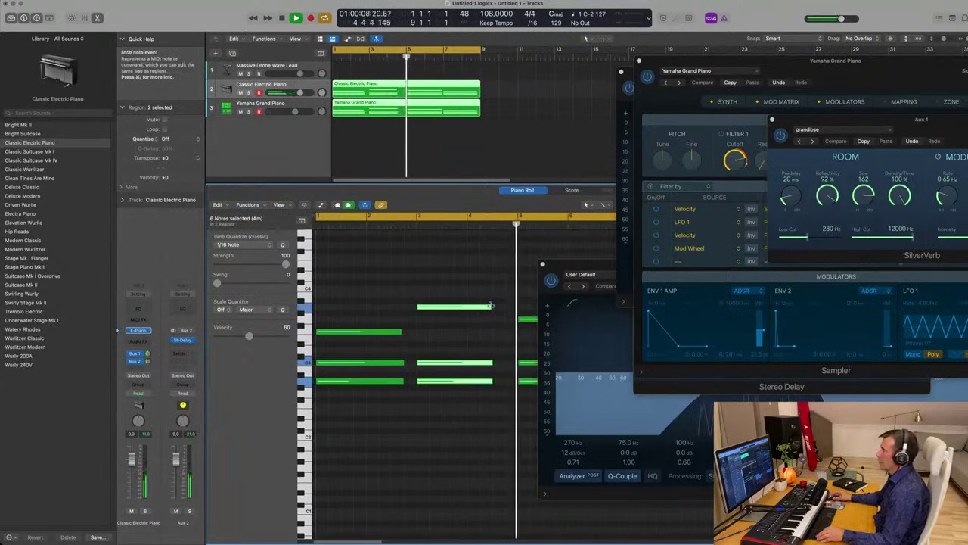
{"action": "left_click_drag", "start_coordinate": [487, 307], "coordinate": [501, 308]}
Step: Shorten the third chord's notes so they end well before bar 7, matching the previous chord's duration
{"action": "scroll", "coordinate": [489, 328], "scroll_direction": "down", "scroll_amount": 6}
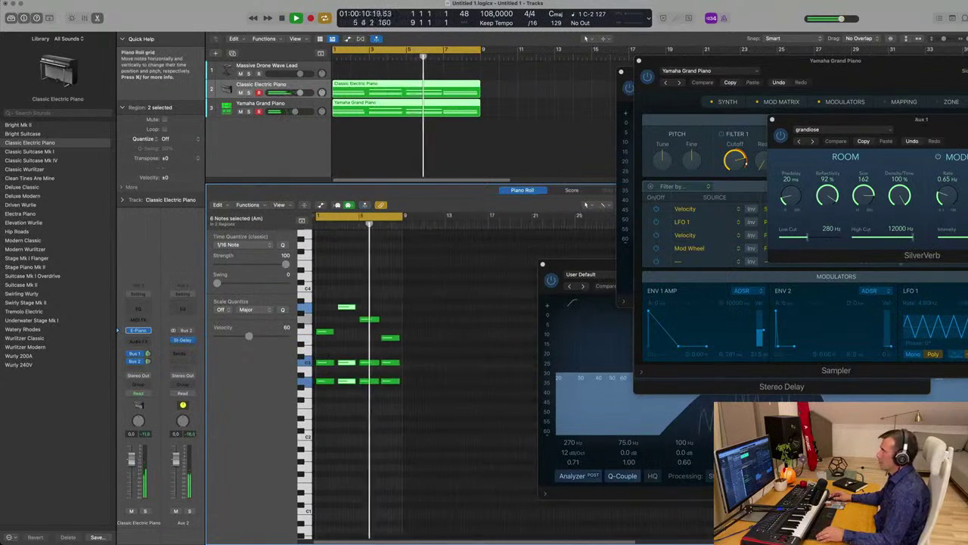
{"action": "scroll", "coordinate": [403, 321], "scroll_direction": "up", "scroll_amount": 3}
{"action": "scroll", "coordinate": [403, 320], "scroll_direction": "up", "scroll_amount": 4}
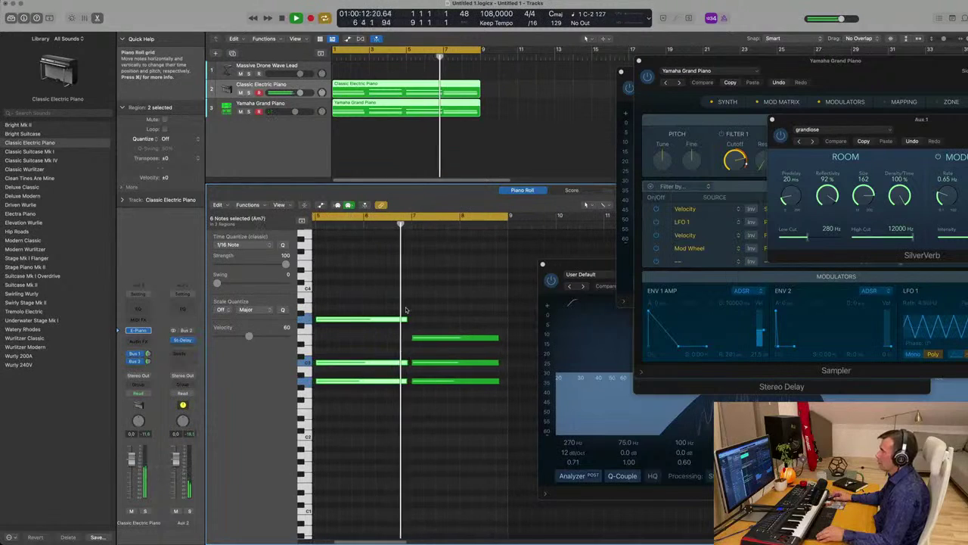
{"action": "left_click_drag", "start_coordinate": [406, 319], "coordinate": [397, 320]}
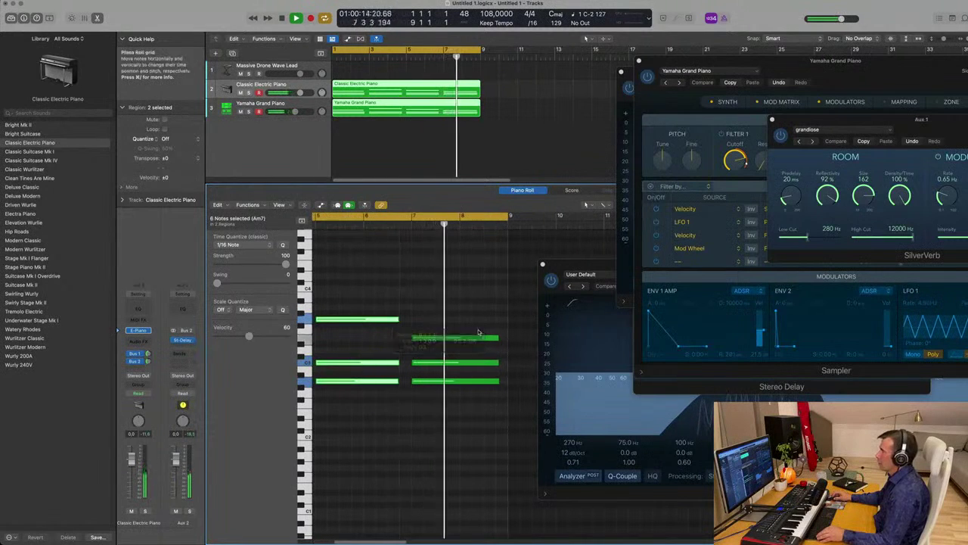
Step: Trim the fourth chord's notes to a length of 1 3 0 0 and review the whole progression during playback
{"action": "left_click_drag", "start_coordinate": [484, 324], "coordinate": [481, 404]}
{"action": "left_click_drag", "start_coordinate": [497, 338], "coordinate": [493, 338]}
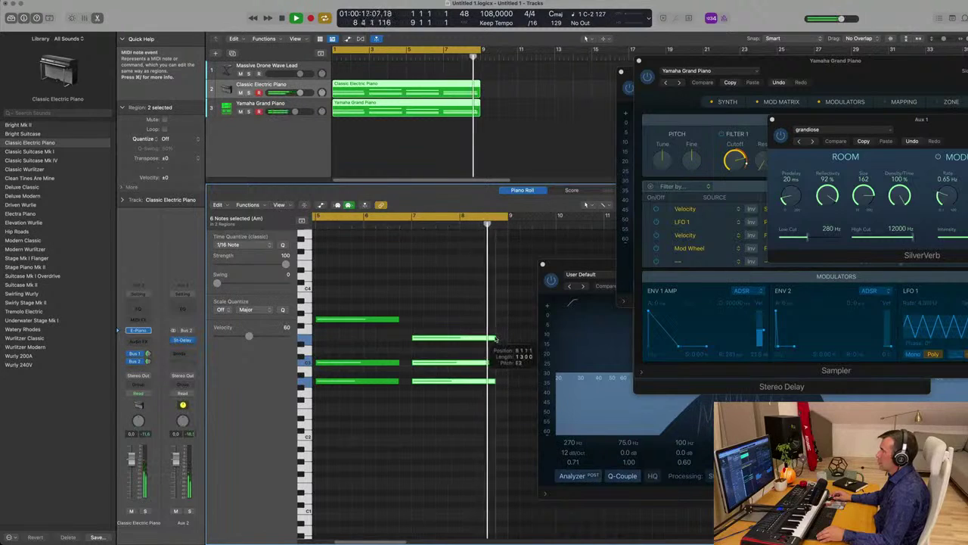
{"action": "left_click", "coordinate": [452, 317]}
{"action": "key", "text": "z"}
{"action": "key", "text": "space"}
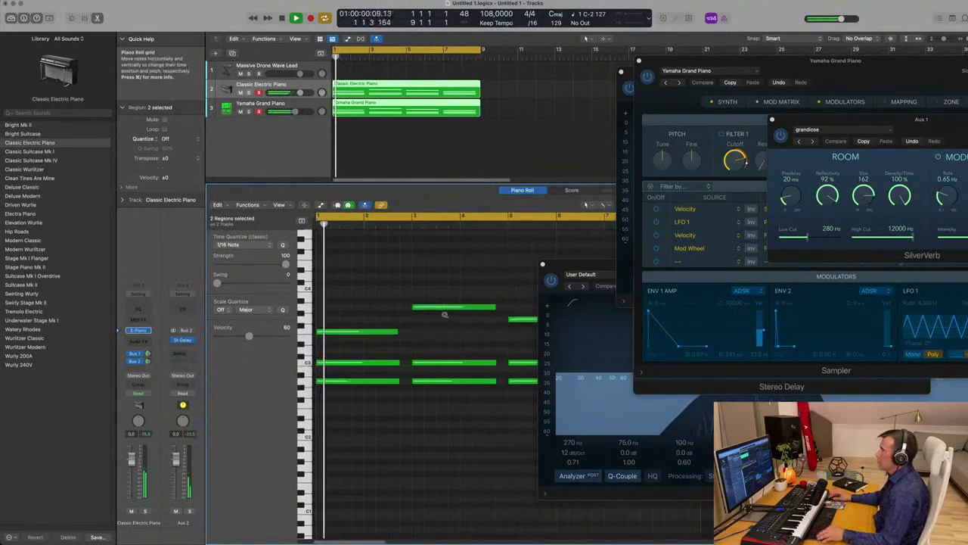
Step: Add a second Yamaha Grand Piano track with the same instrument settings below the existing one
{"action": "left_click", "coordinate": [383, 134]}
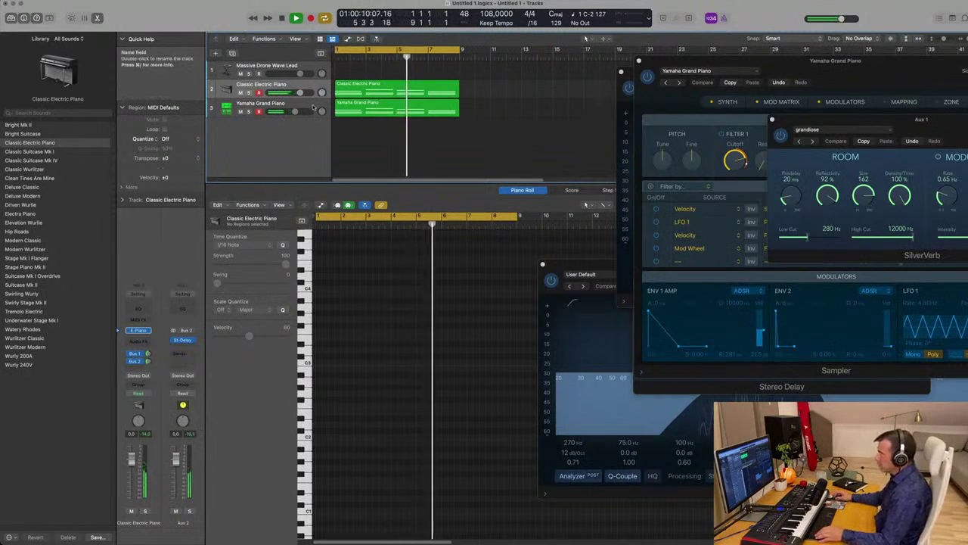
{"action": "left_click", "coordinate": [338, 107]}
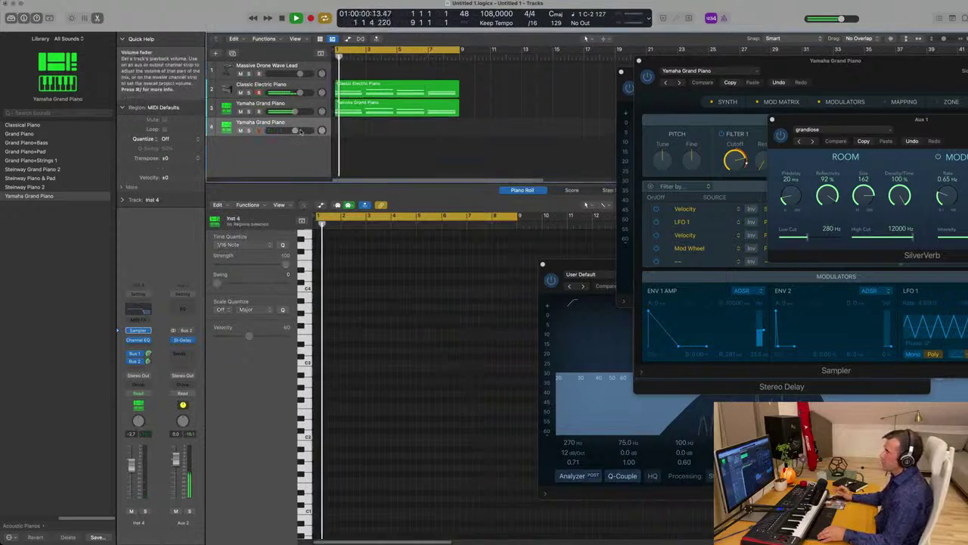
Step: Copy the grand piano region to the fourth track and delete each chord's two lower notes, keeping only the top notes
{"action": "left_click", "coordinate": [382, 114]}
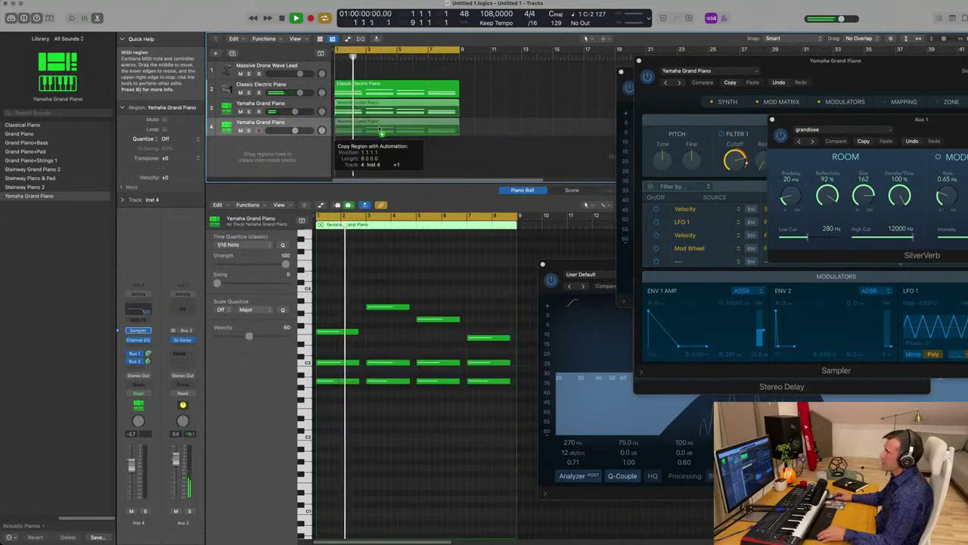
{"action": "left_click_drag", "start_coordinate": [337, 349], "coordinate": [496, 426]}
{"action": "key", "text": "Delete"}
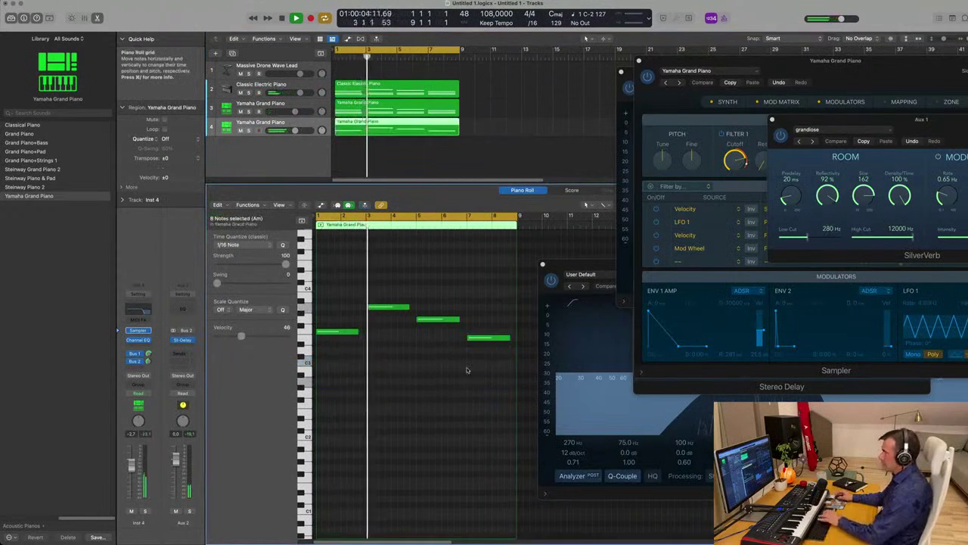
Step: Transpose the four remaining notes in the fourth track's region down three octaves and play the loop from the start
{"action": "left_click_drag", "start_coordinate": [328, 293], "coordinate": [522, 385]}
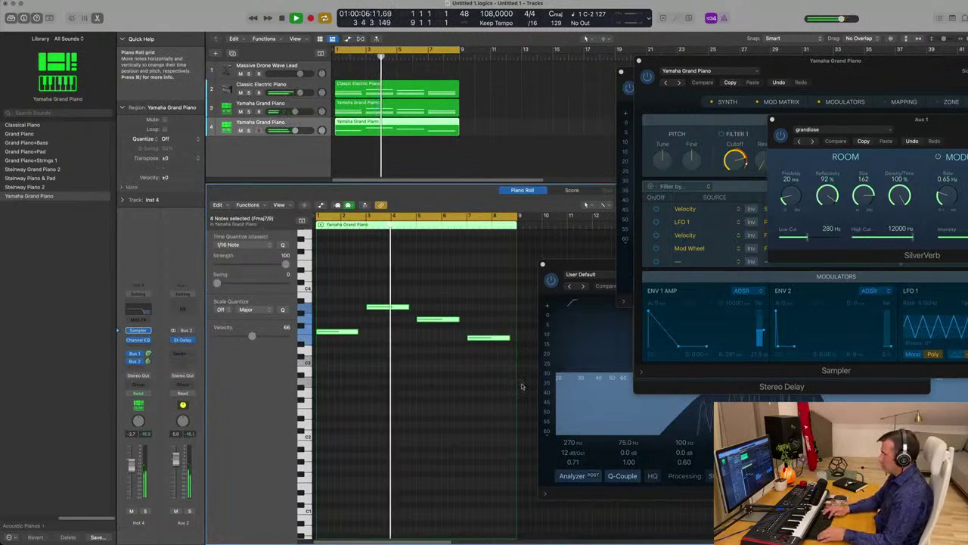
{"action": "key", "text": "shift+alt+Down"}
{"action": "key", "text": "shift+alt+Down"}
{"action": "key", "text": "Return"}
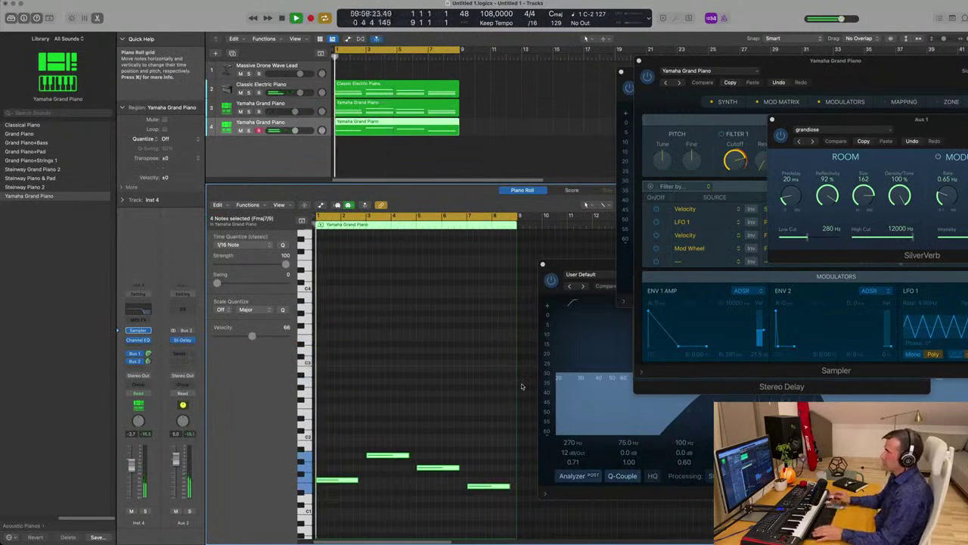
{"action": "key", "text": "shift+alt+Down"}
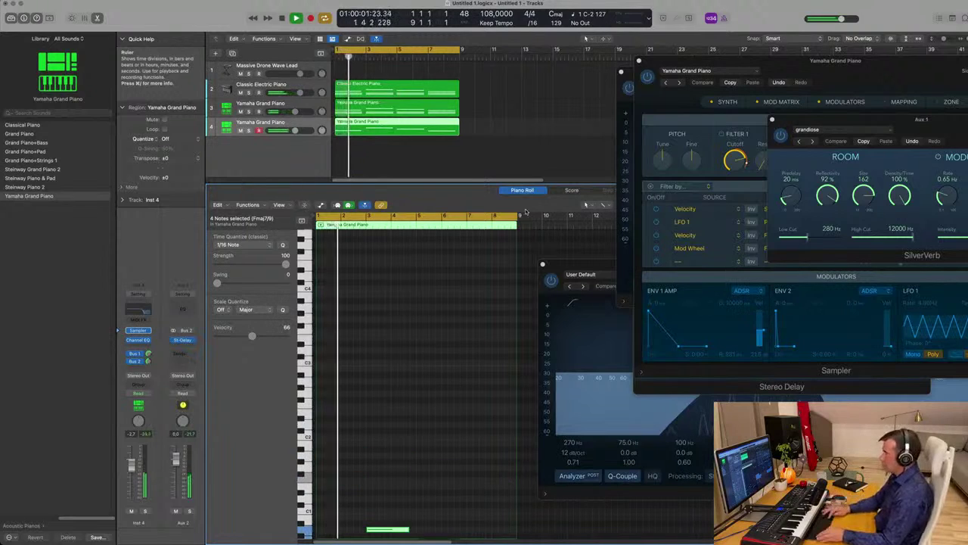
{"action": "key", "text": "Return"}
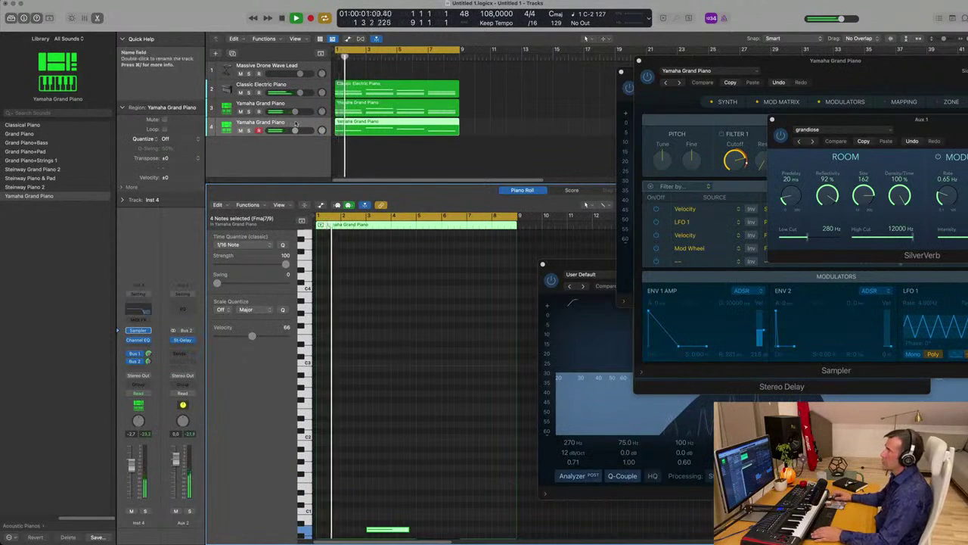
Step: Enlarge the arrangement horizontally and fine-tune the fourth track's volume while replaying the loop
{"action": "key", "text": "super+Right"}
{"action": "key", "text": "super+Left"}
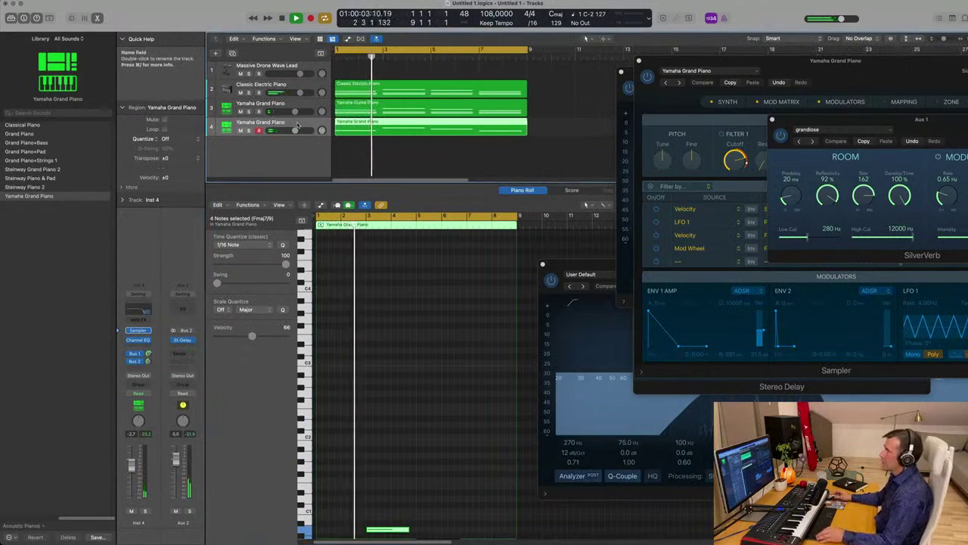
{"action": "key", "text": "super+Left"}
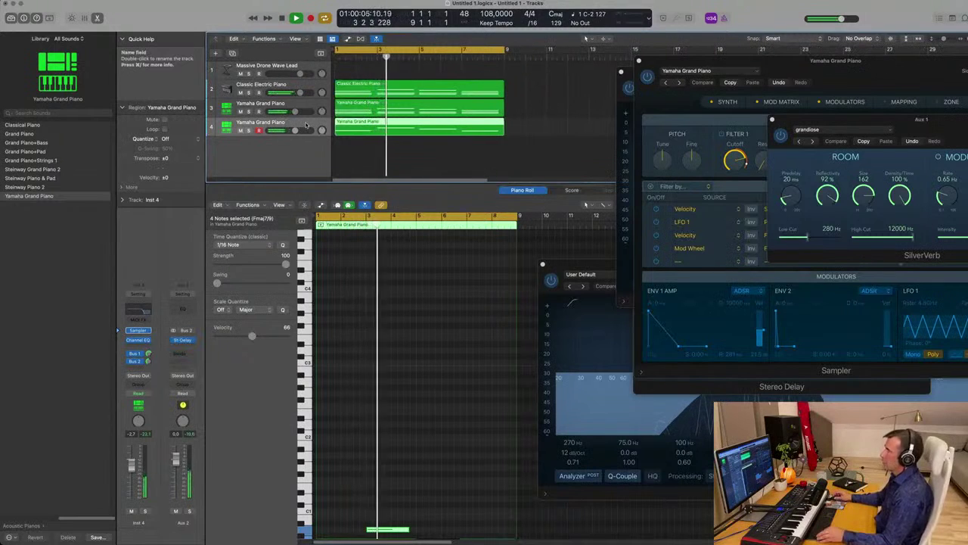
{"action": "key", "text": "Return"}
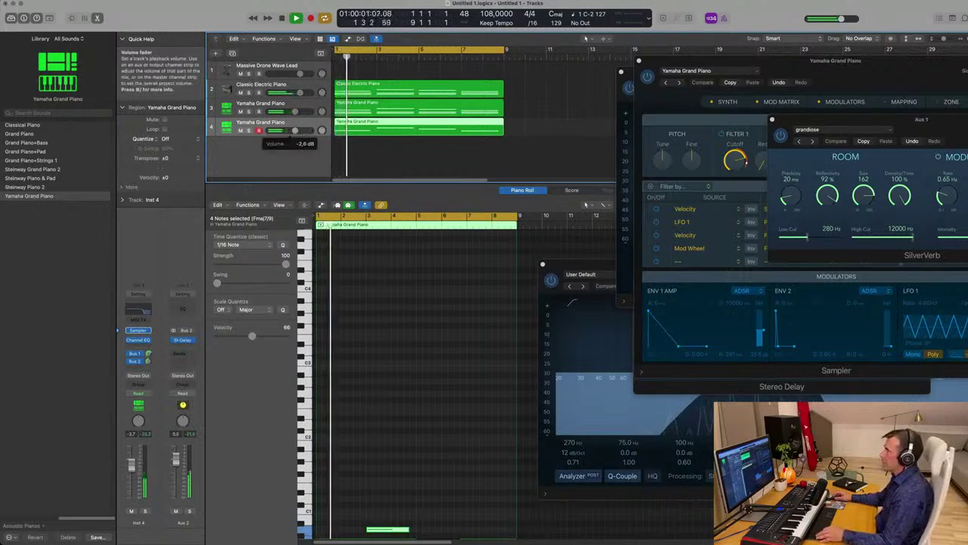
{"action": "key", "text": "Return"}
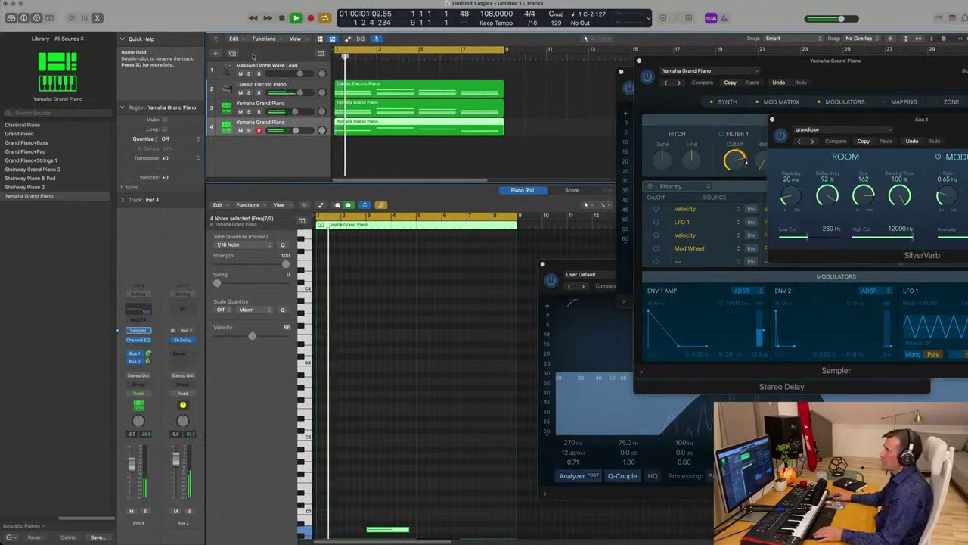
Step: Duplicate the low piano track with its region and replace the duplicate's Sampler with a stereo Alchemy instrument
{"action": "key", "text": "super+d"}
{"action": "left_click_drag", "start_coordinate": [379, 127], "coordinate": [380, 148]}
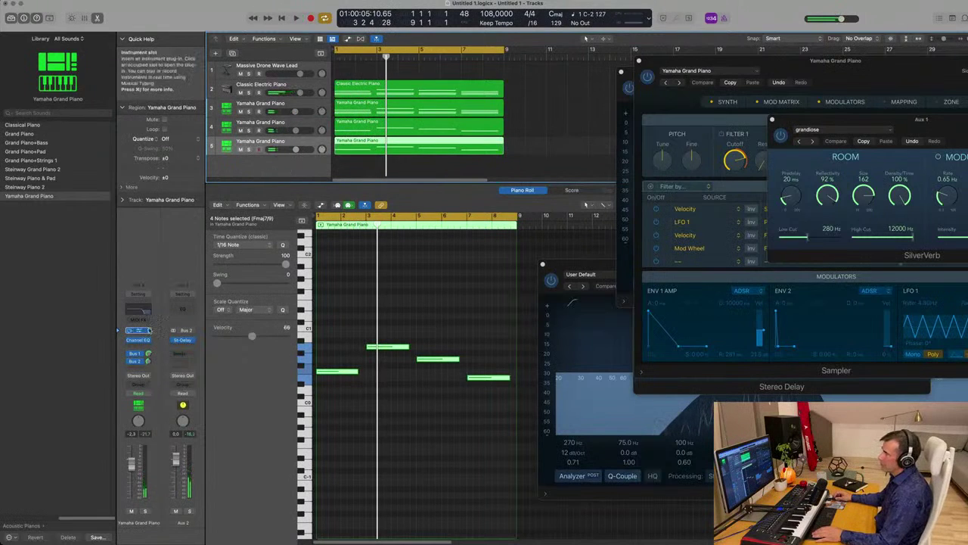
{"action": "left_click", "coordinate": [149, 330]}
{"action": "mouse_move", "coordinate": [207, 398]}
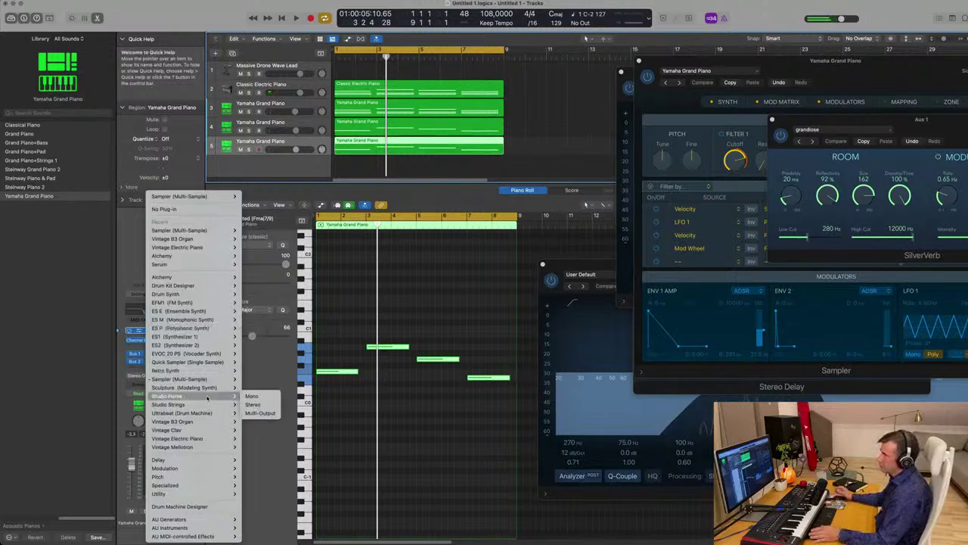
{"action": "mouse_move", "coordinate": [203, 377]}
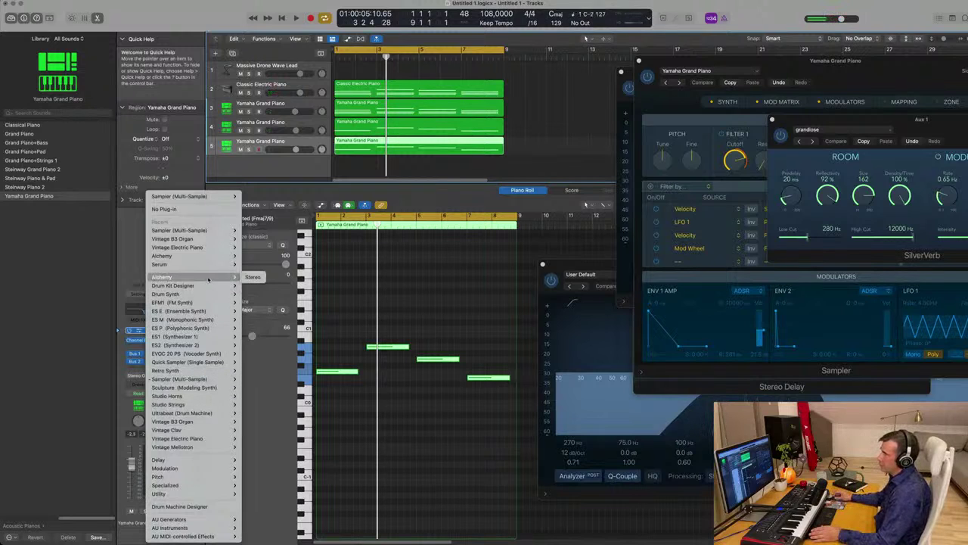
{"action": "left_click", "coordinate": [250, 277]}
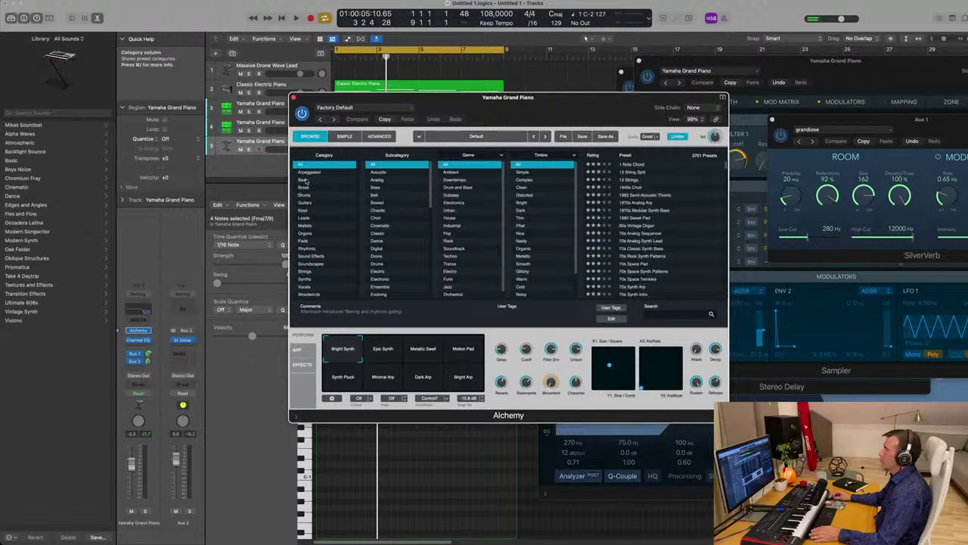
Step: Search the Alchemy presets for "bass pad"
{"action": "left_click", "coordinate": [673, 316]}
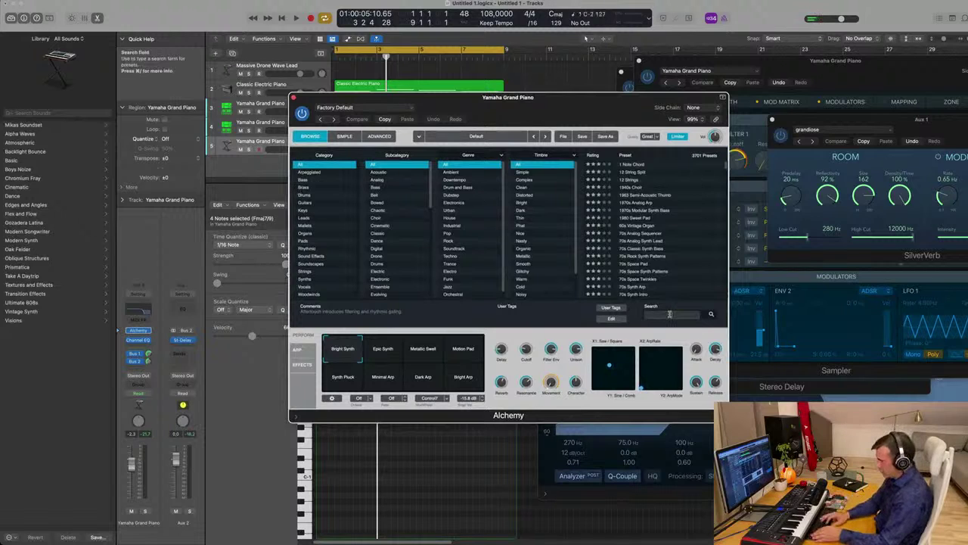
{"action": "type", "text": "bass opaq"}
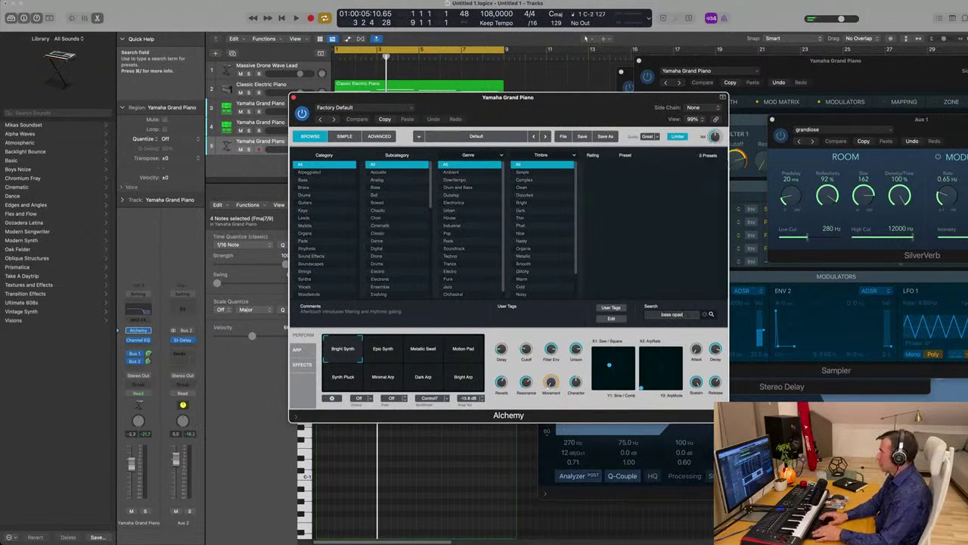
{"action": "key", "text": "BackSpace"}
{"action": "key", "text": "BackSpace"}
{"action": "key", "text": "BackSpace"}
{"action": "key", "text": "BackSpace"}
{"action": "type", "text": "pad"}
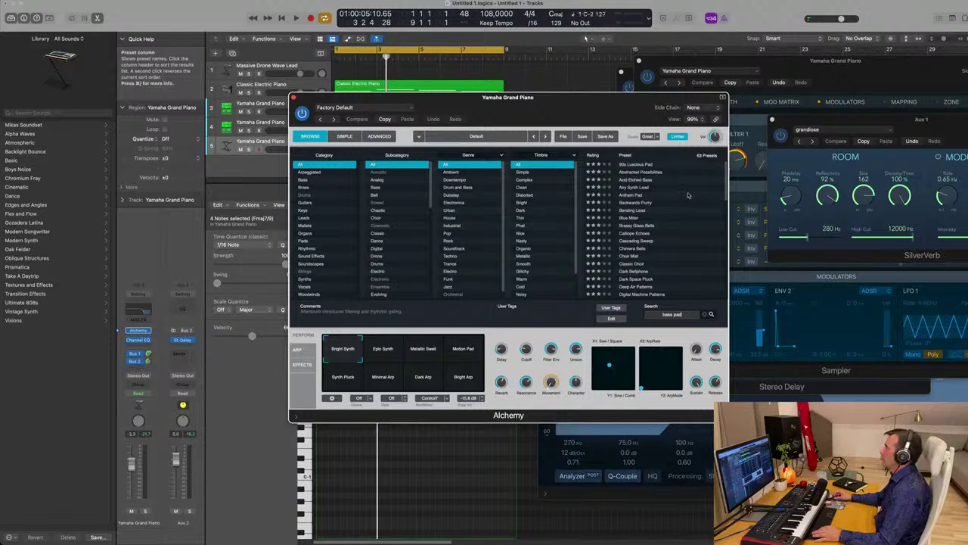
Step: Load the Dark Space Pluck preset, shift the Alchemy window off the track list, and solo the fifth track during playback
{"action": "scroll", "coordinate": [647, 198], "scroll_direction": "down", "scroll_amount": 4}
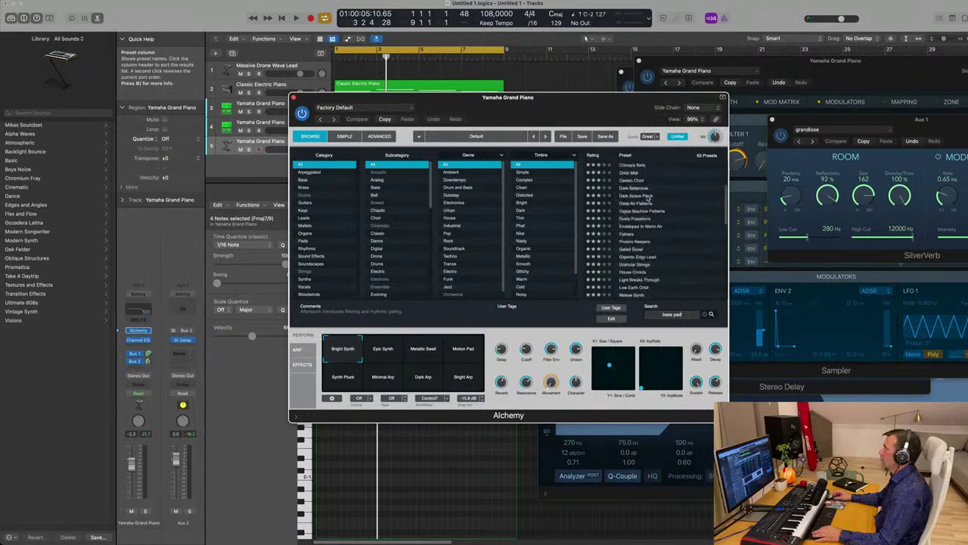
{"action": "scroll", "coordinate": [648, 197], "scroll_direction": "up", "scroll_amount": 4}
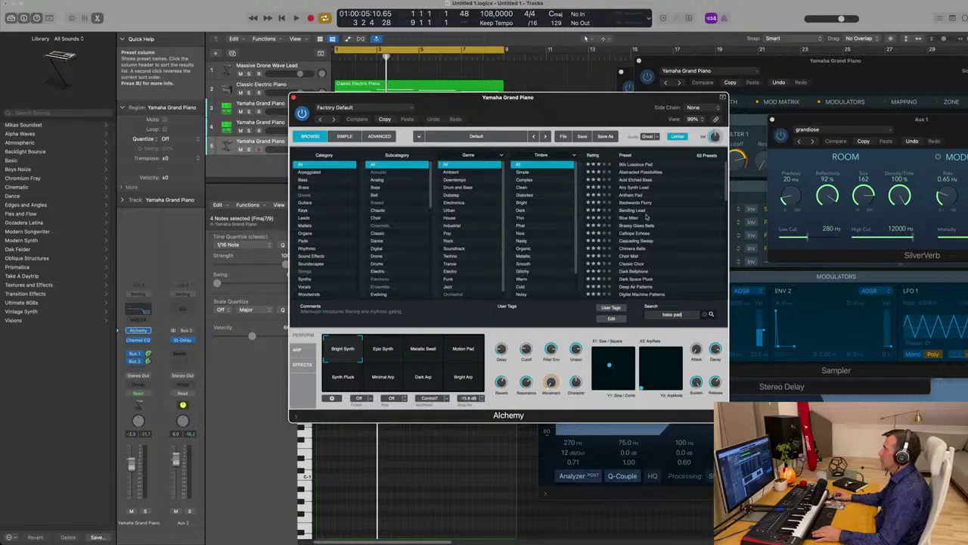
{"action": "scroll", "coordinate": [670, 223], "scroll_direction": "down", "scroll_amount": 1}
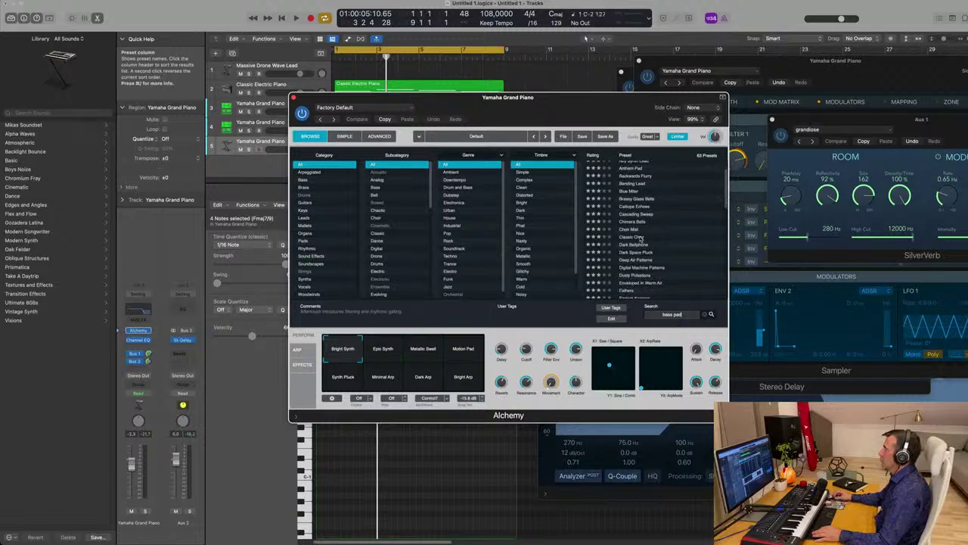
{"action": "scroll", "coordinate": [646, 238], "scroll_direction": "down", "scroll_amount": 1}
{"action": "scroll", "coordinate": [649, 239], "scroll_direction": "down", "scroll_amount": 1}
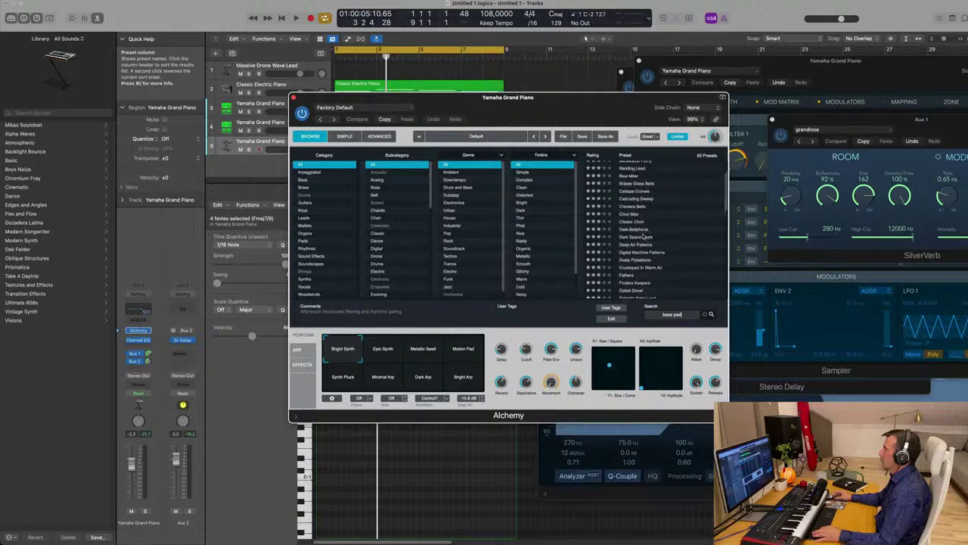
{"action": "left_click", "coordinate": [640, 238]}
{"action": "left_click_drag", "start_coordinate": [580, 98], "coordinate": [731, 98]}
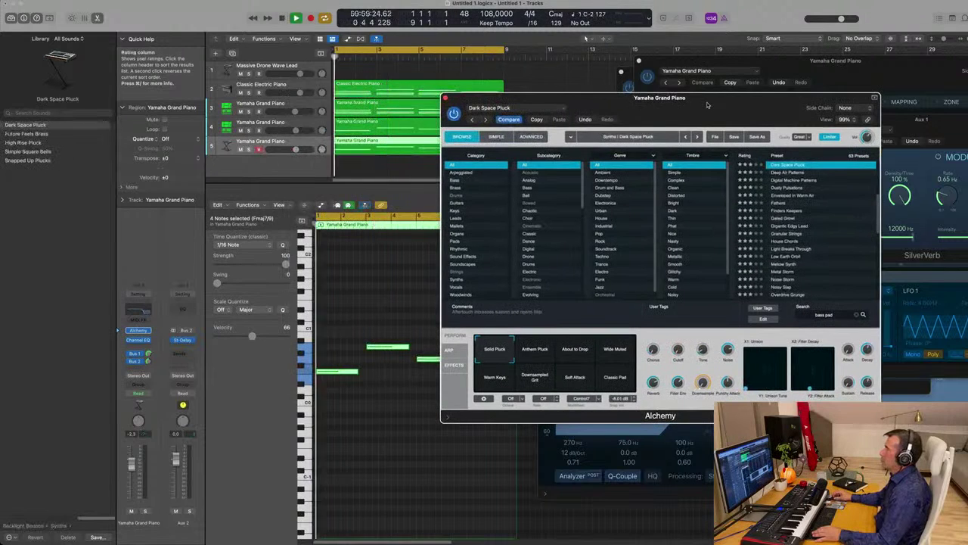
{"action": "key", "text": "space"}
{"action": "left_click", "coordinate": [248, 150]}
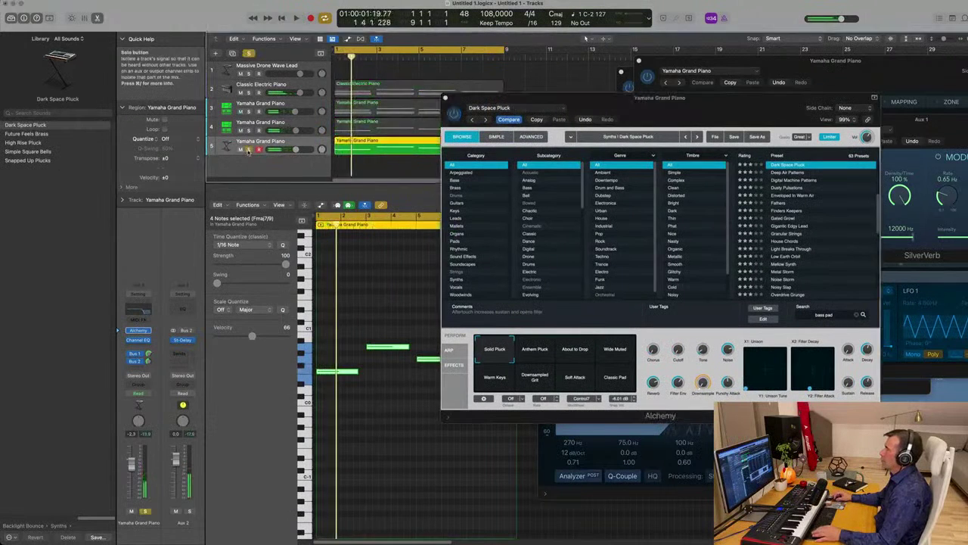
Step: Audition the Anthem Pluck variation and the Dusty Pulsations and Low Earth Orbit presets on the soloed track
{"action": "left_click", "coordinate": [535, 350]}
{"action": "left_click", "coordinate": [786, 189]}
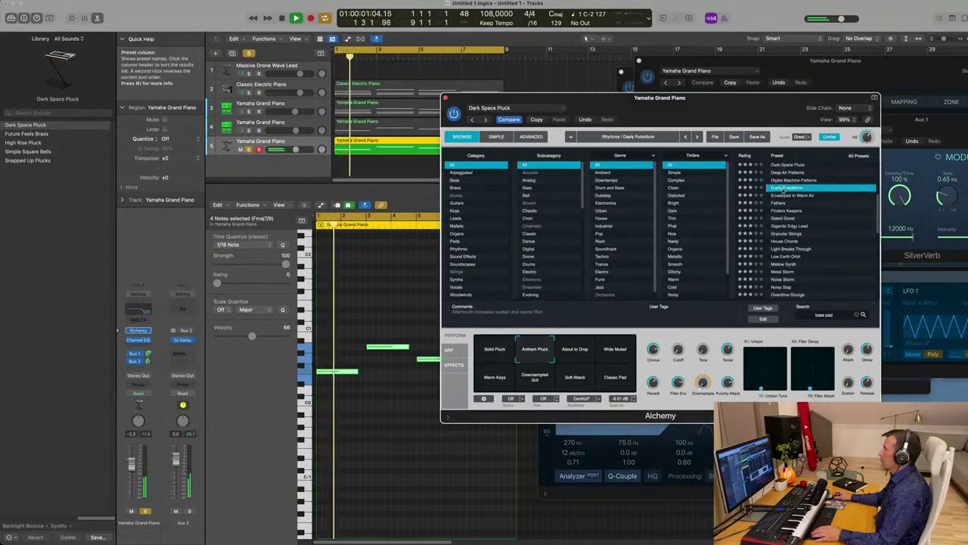
{"action": "scroll", "coordinate": [806, 211], "scroll_direction": "down", "scroll_amount": 2}
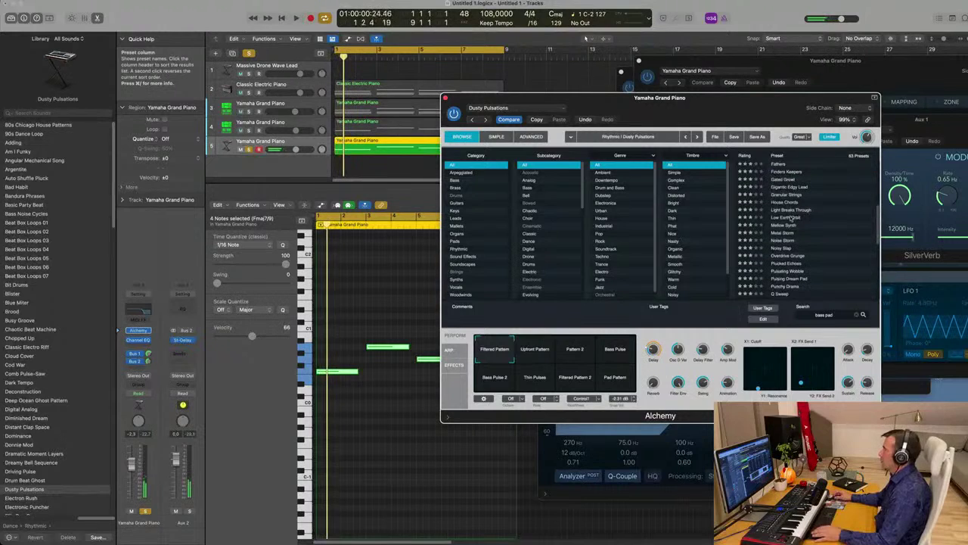
Step: Filter the Alchemy presets to the Pads category and audition Cascading Sweep and Anthem Pad
{"action": "left_click", "coordinate": [457, 240]}
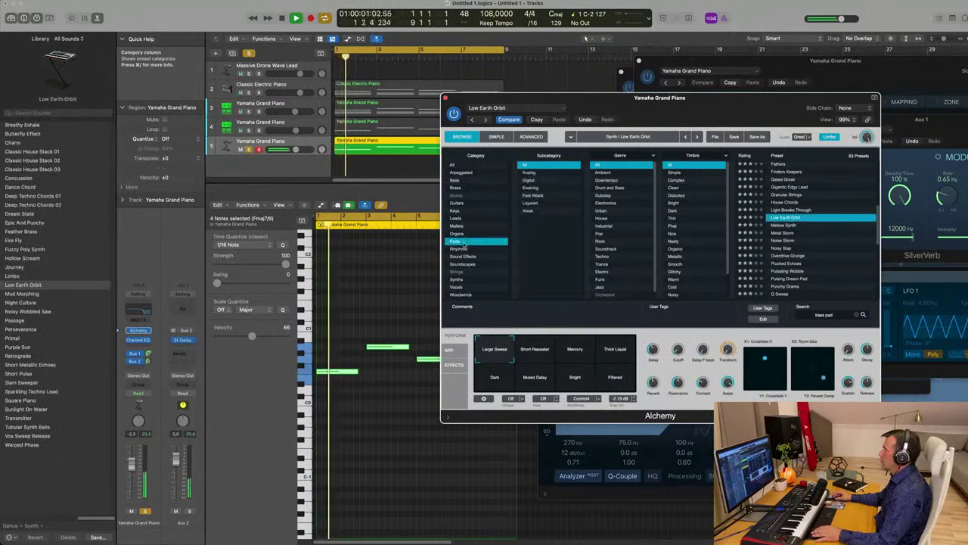
{"action": "scroll", "coordinate": [801, 201], "scroll_direction": "up", "scroll_amount": 2}
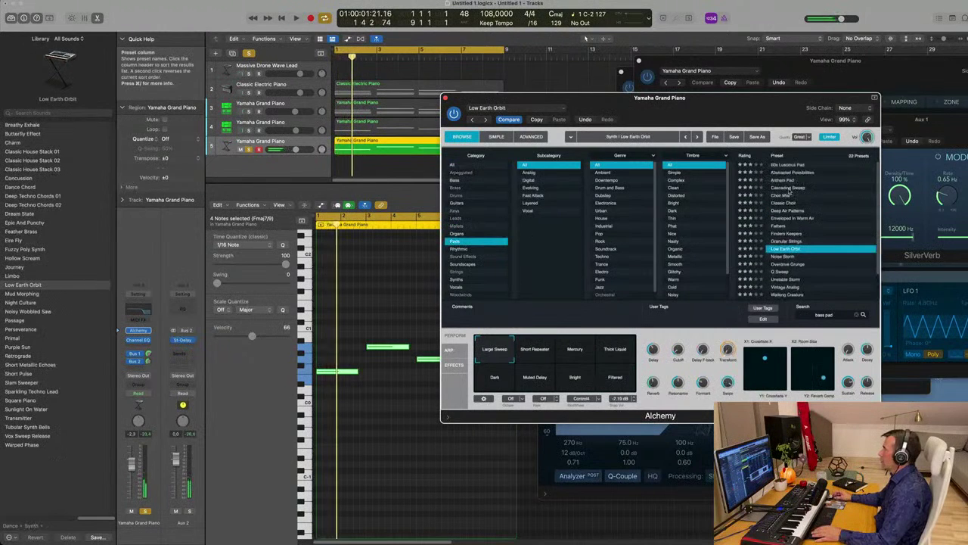
{"action": "left_click", "coordinate": [789, 188]}
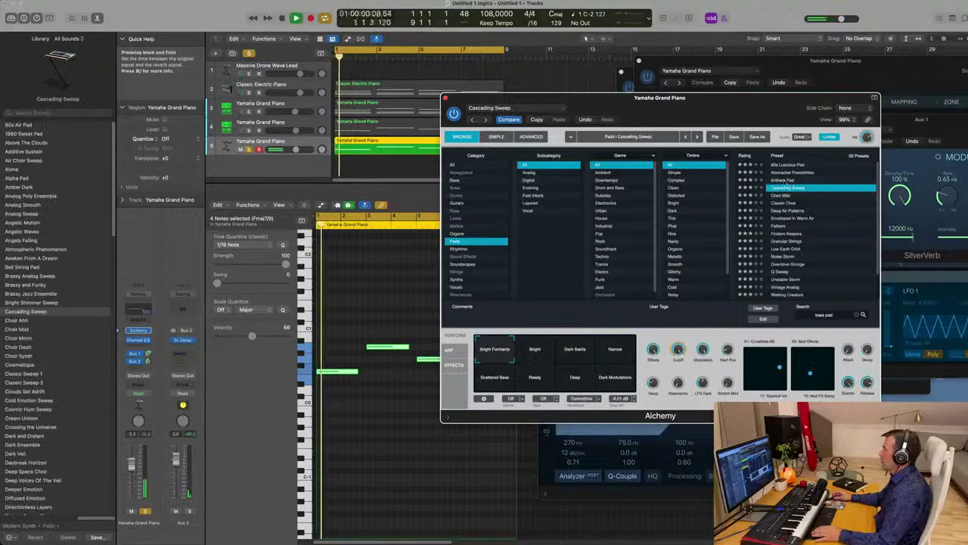
{"action": "left_click", "coordinate": [787, 180]}
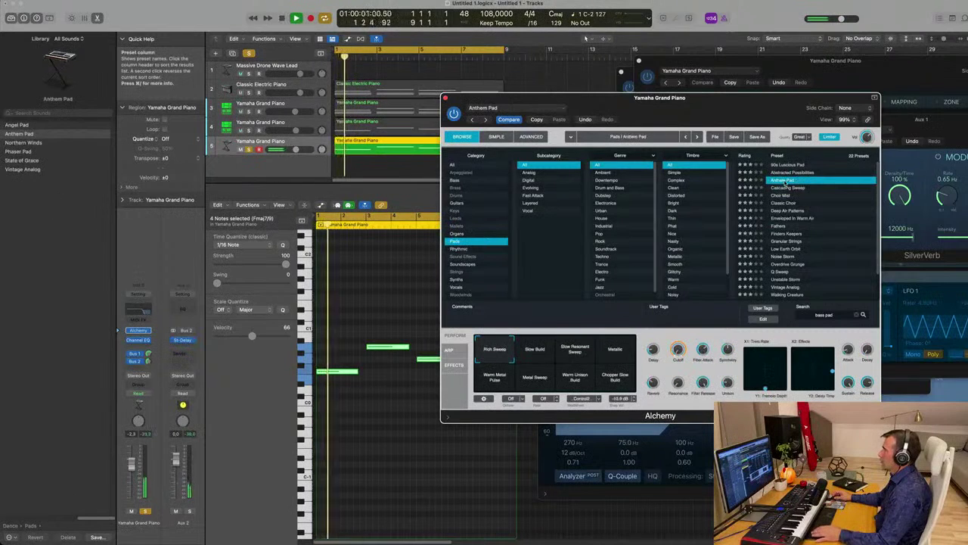
Step: Audition the Low Earth Orbit, Unstable Storm and Walking Creature presets on the soloed track
{"action": "scroll", "coordinate": [802, 223], "scroll_direction": "down", "scroll_amount": 2}
{"action": "left_click", "coordinate": [793, 218]}
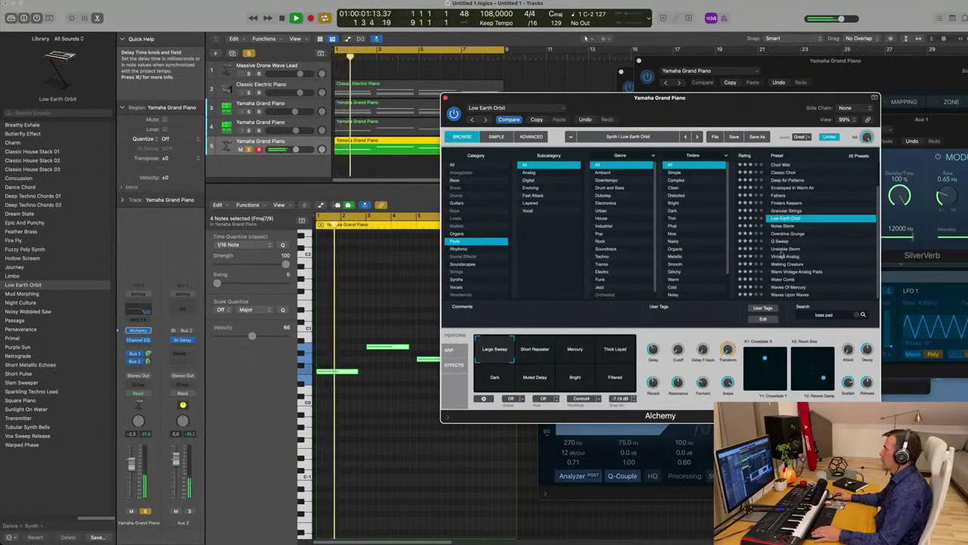
{"action": "left_click", "coordinate": [784, 249]}
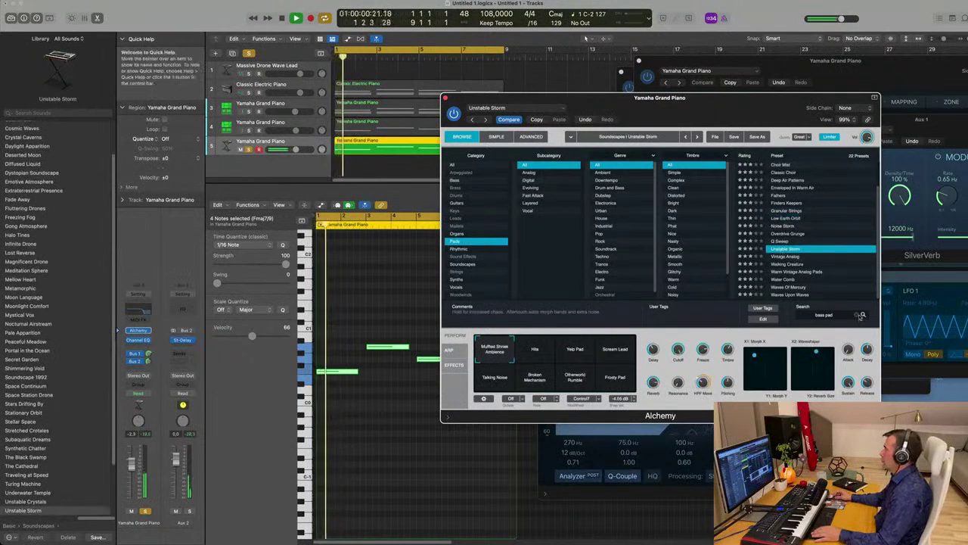
{"action": "left_click", "coordinate": [786, 264]}
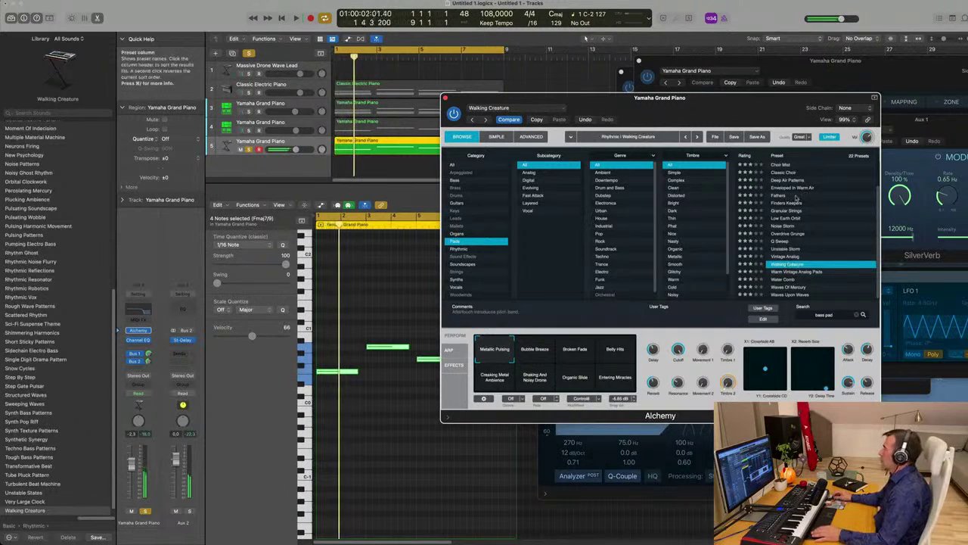
Step: Compare the Abstracted Possibilities and Deep Air Patterns presets, and settle on Anthem Pad for the fifth track
{"action": "scroll", "coordinate": [796, 189], "scroll_direction": "up", "scroll_amount": 2}
{"action": "left_click", "coordinate": [789, 172]}
{"action": "key", "text": "space"}
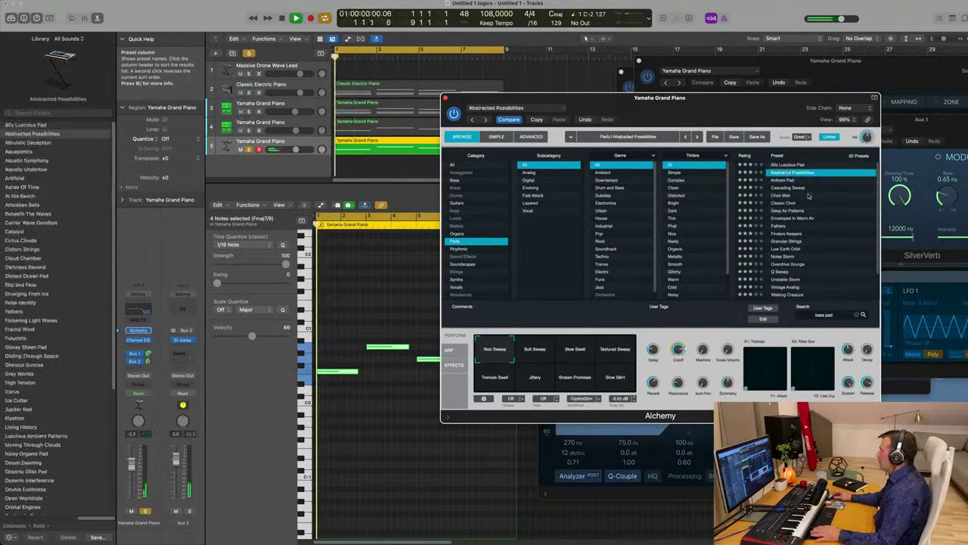
{"action": "left_click", "coordinate": [828, 209]}
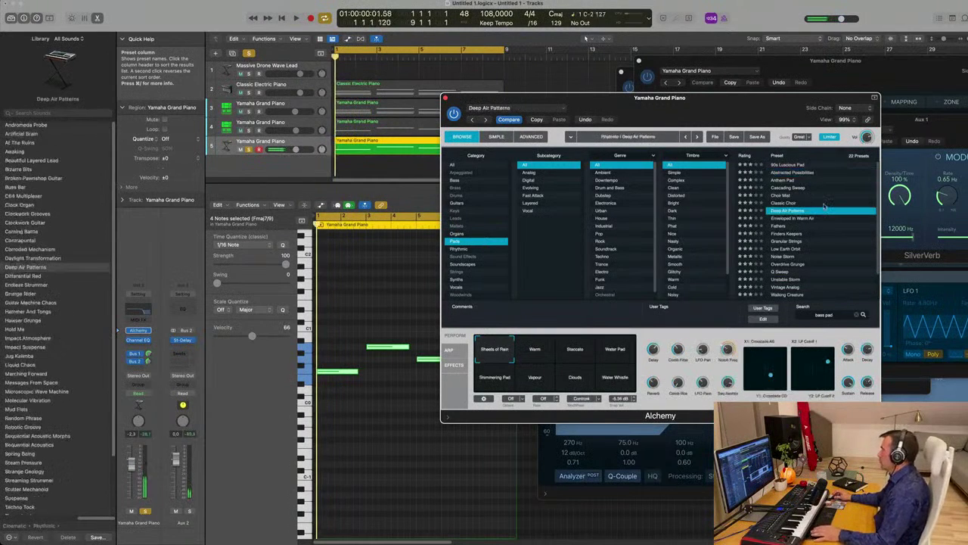
{"action": "left_click", "coordinate": [777, 181]}
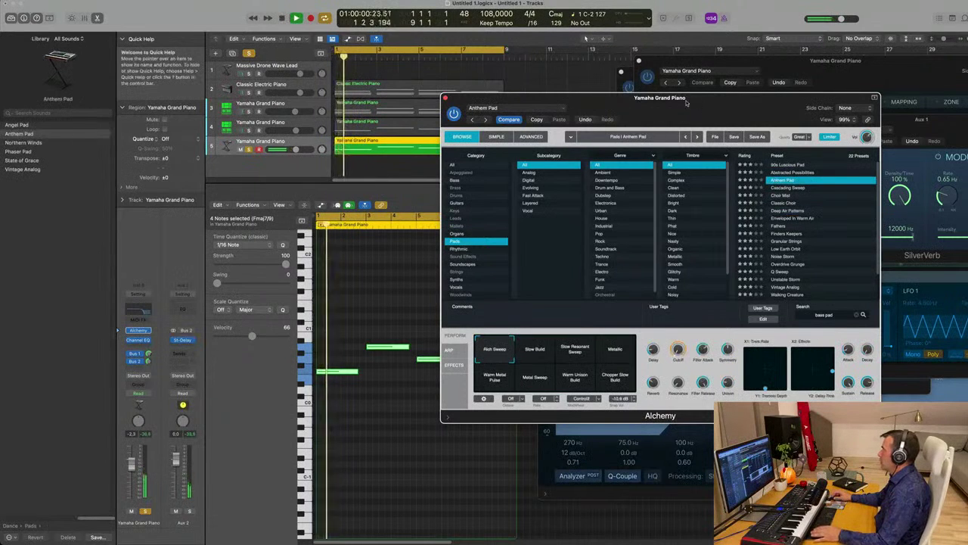
Step: Audition the Anthem Pad performance snapshots from Slow Build to Chopper Slow Build and settle on Warm Metal Pulse
{"action": "left_click_drag", "start_coordinate": [686, 102], "coordinate": [651, 74]}
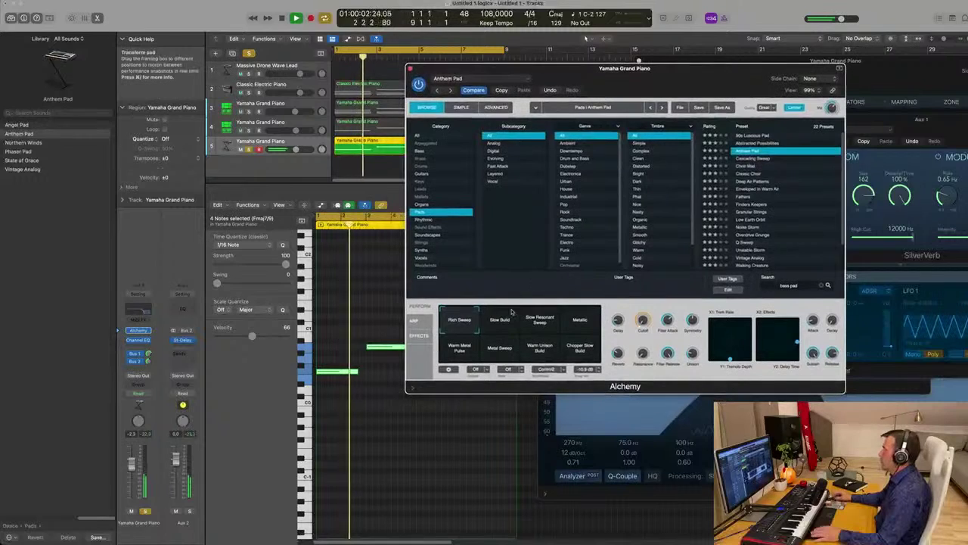
{"action": "left_click", "coordinate": [506, 327]}
{"action": "left_click", "coordinate": [544, 326]}
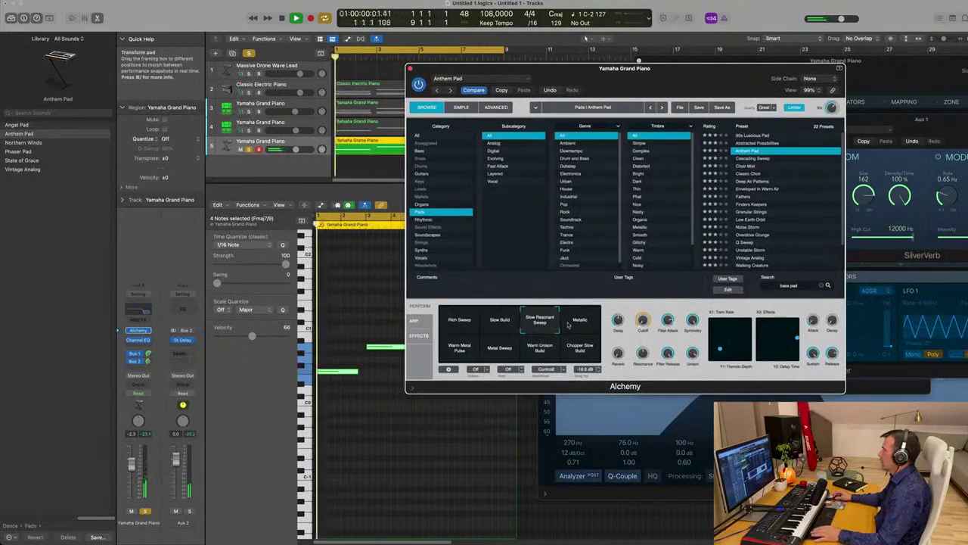
{"action": "left_click", "coordinate": [581, 325]}
{"action": "left_click", "coordinate": [461, 349]}
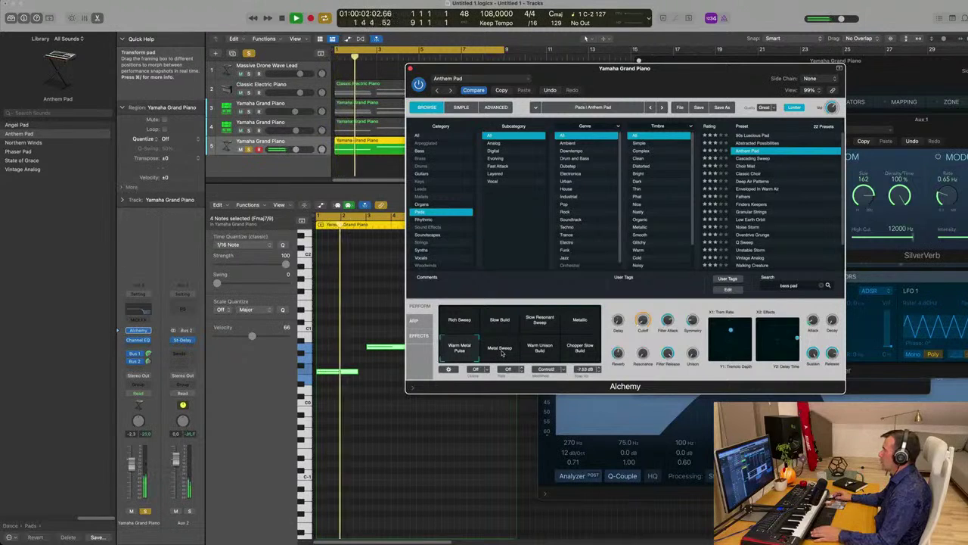
{"action": "left_click", "coordinate": [501, 349]}
{"action": "left_click", "coordinate": [538, 349]}
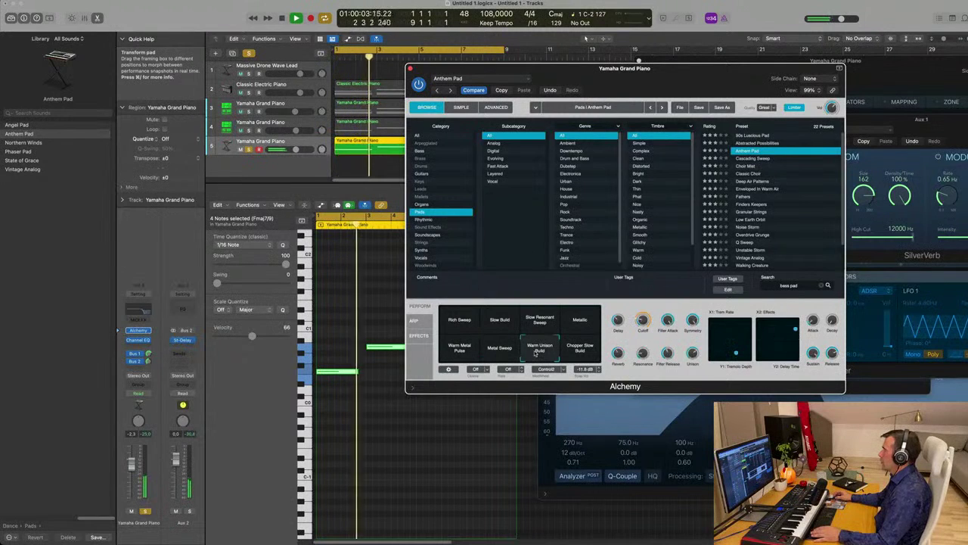
{"action": "left_click", "coordinate": [588, 350]}
{"action": "left_click", "coordinate": [454, 348]}
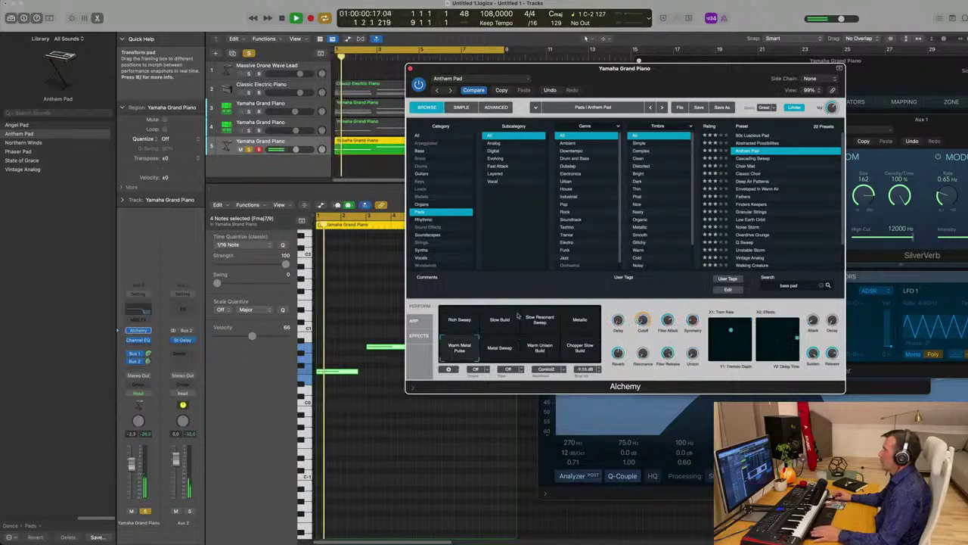
Step: Raise the fifth track's four selected notes by one octave and stop playback
{"action": "left_click", "coordinate": [366, 423]}
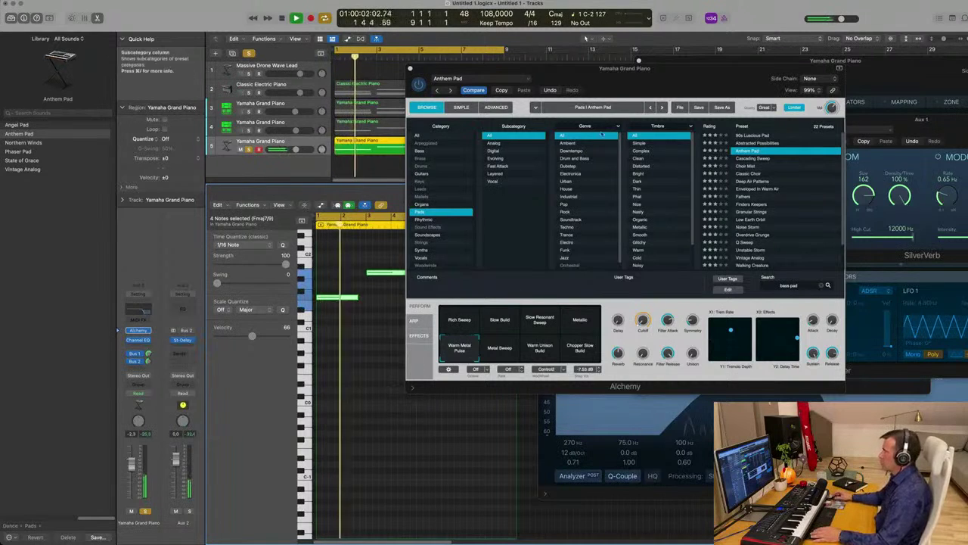
{"action": "left_click_drag", "start_coordinate": [663, 75], "coordinate": [731, 211]}
{"action": "key", "text": "space"}
Step: Unsolo the fifth track and lower its volume to about -4.0 dB while the full loop plays
{"action": "left_click", "coordinate": [249, 150]}
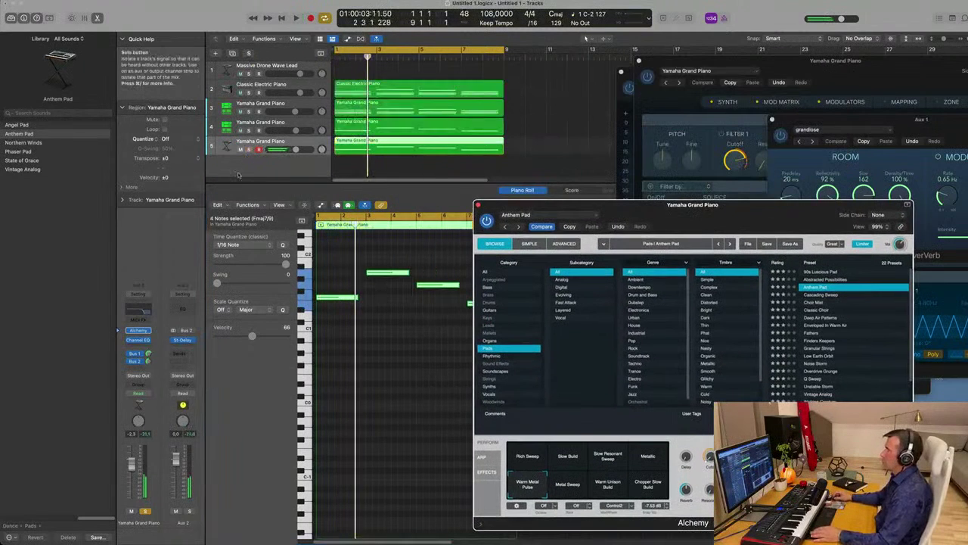
{"action": "key", "text": "space"}
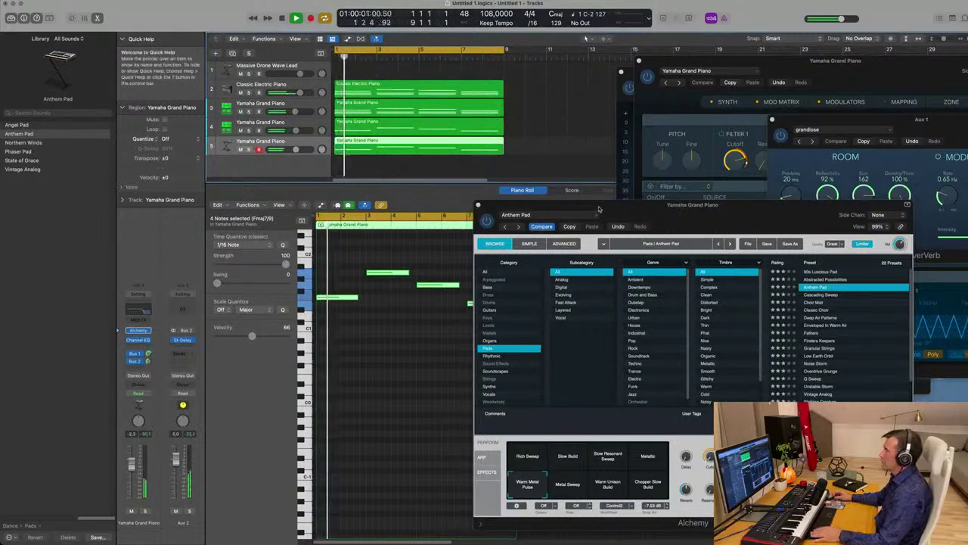
{"action": "left_click_drag", "start_coordinate": [577, 209], "coordinate": [693, 170]}
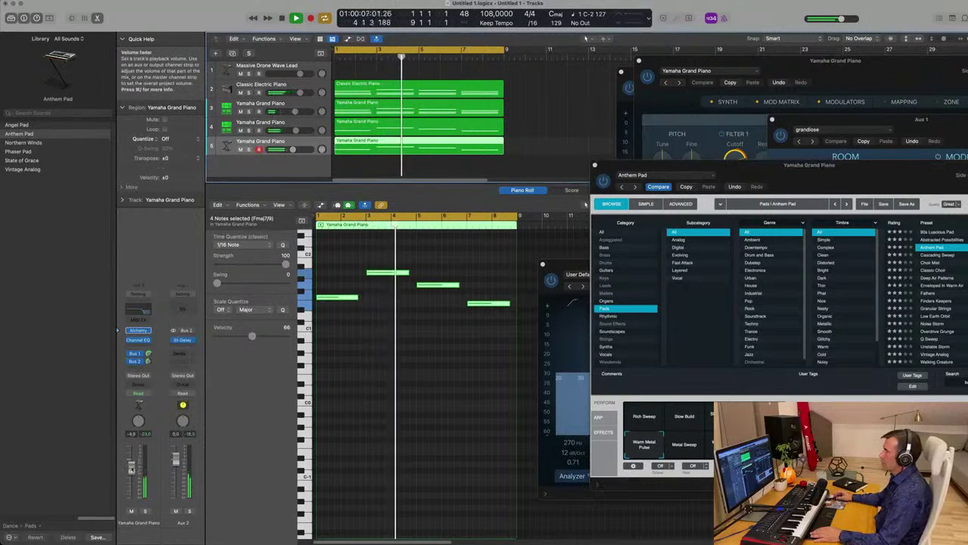
Step: Delete the notes starting at bars 3 and 7 from the fifth track's region
{"action": "left_click", "coordinate": [387, 273]}
{"action": "key", "text": "Delete"}
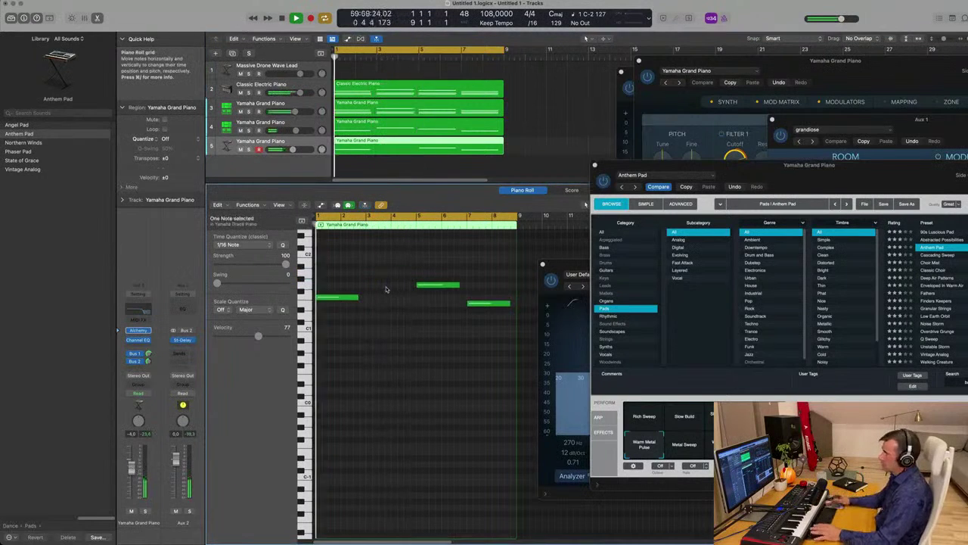
{"action": "left_click", "coordinate": [490, 303]}
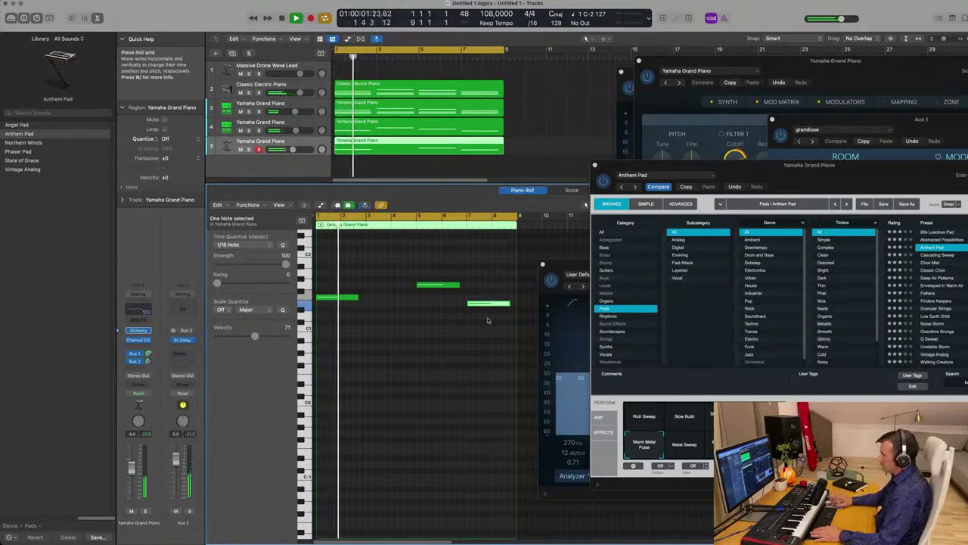
{"action": "key", "text": "Delete"}
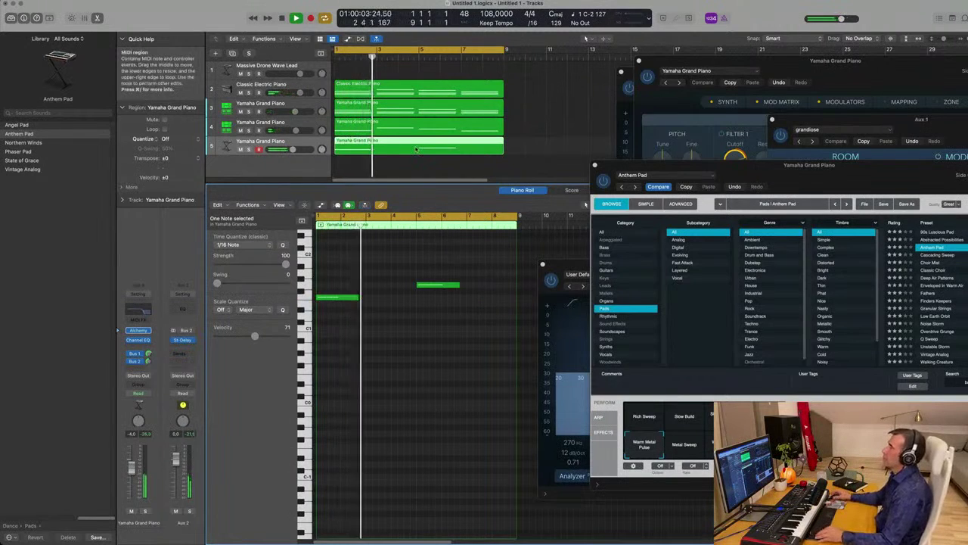
{"action": "scroll", "coordinate": [416, 149], "scroll_direction": "down", "scroll_amount": 1}
{"action": "scroll", "coordinate": [416, 150], "scroll_direction": "down", "scroll_amount": 3}
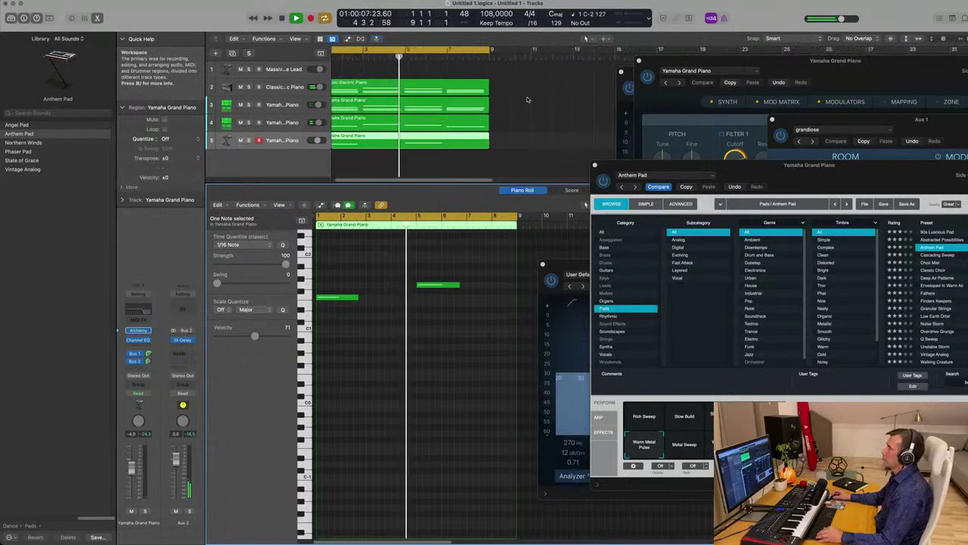
{"action": "scroll", "coordinate": [526, 100], "scroll_direction": "down", "scroll_amount": 1}
{"action": "scroll", "coordinate": [506, 106], "scroll_direction": "down", "scroll_amount": 2}
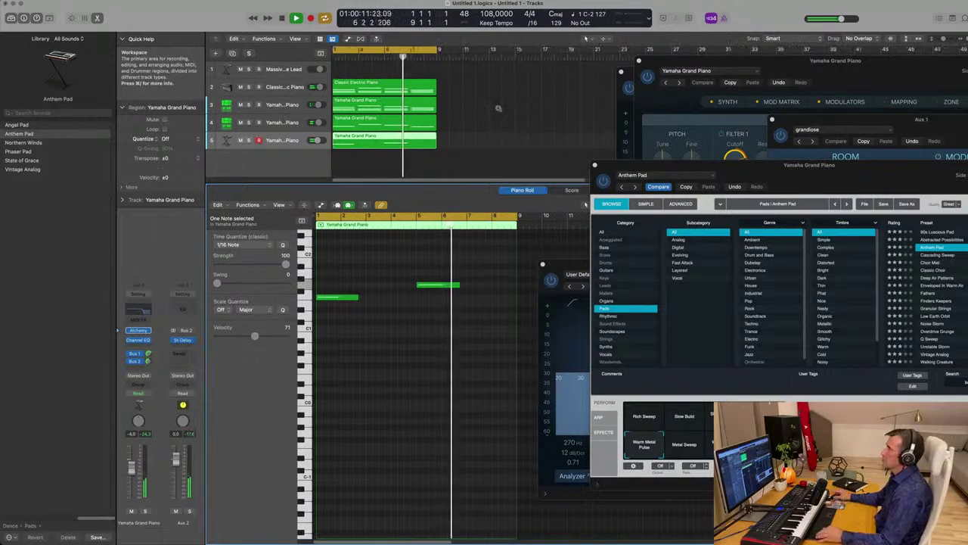
{"action": "scroll", "coordinate": [504, 110], "scroll_direction": "down", "scroll_amount": 1}
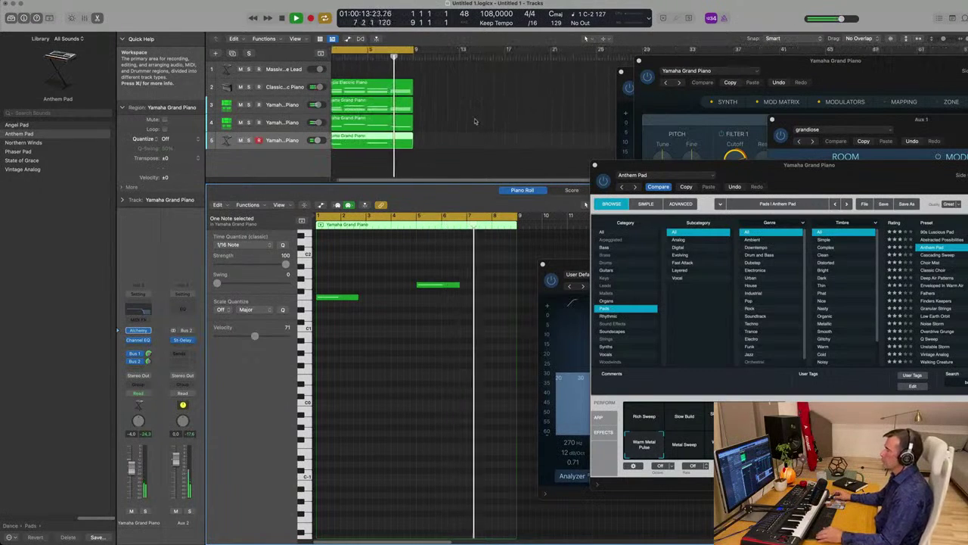
{"action": "scroll", "coordinate": [367, 118], "scroll_direction": "down", "scroll_amount": 1}
Step: Replace the Sampler instrument on the fourth track with the LennarDigital Sylenth1 synth
{"action": "left_click", "coordinate": [244, 124]}
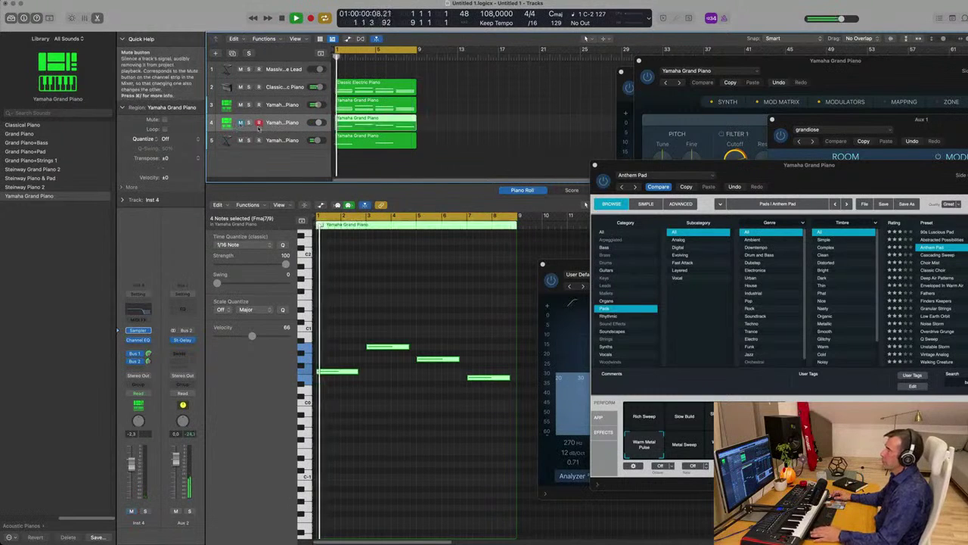
{"action": "left_click", "coordinate": [138, 330]}
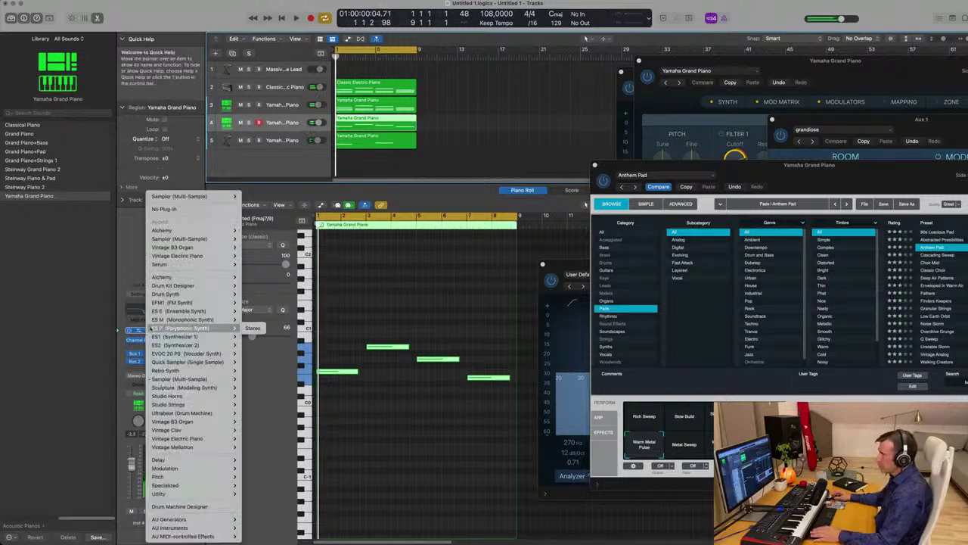
{"action": "mouse_move", "coordinate": [173, 286]}
{"action": "mouse_move", "coordinate": [179, 527]}
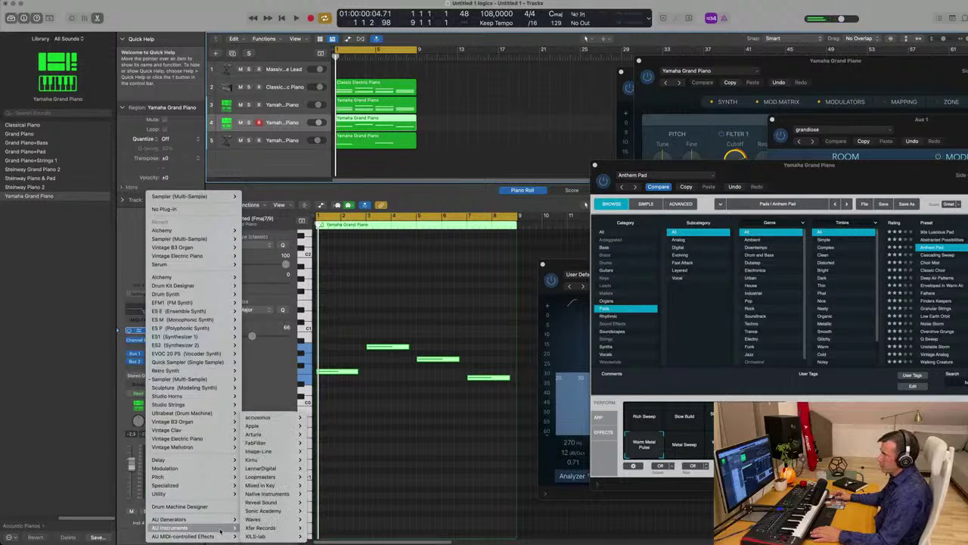
{"action": "mouse_move", "coordinate": [285, 504]}
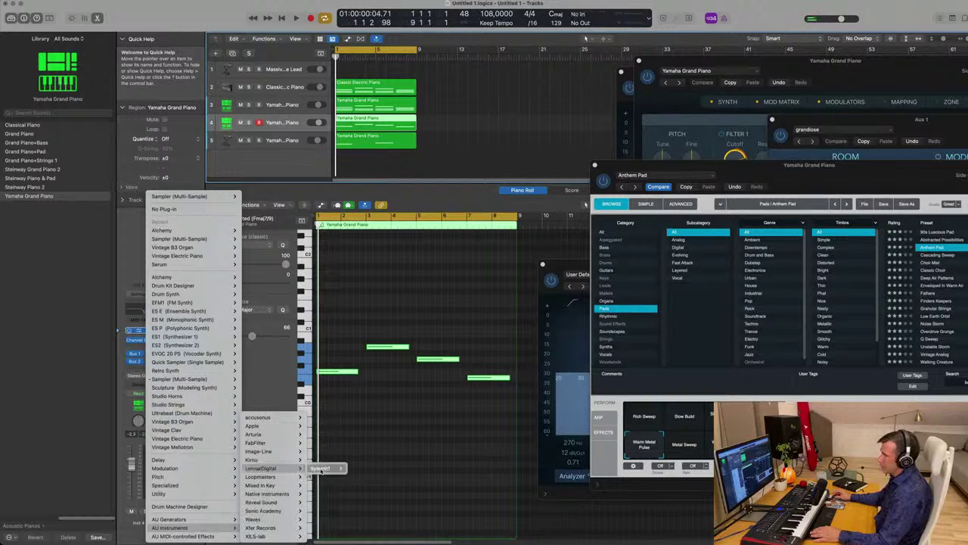
{"action": "left_click", "coordinate": [361, 470]}
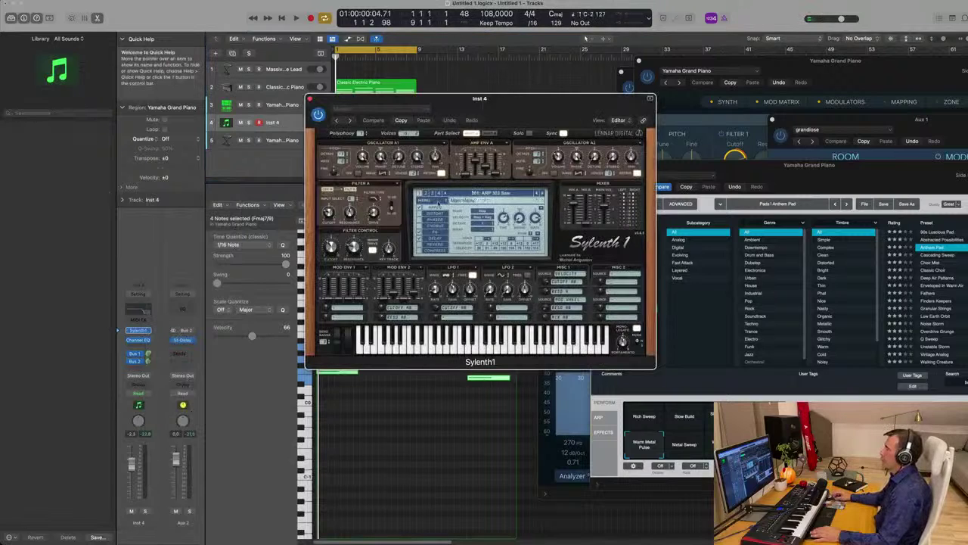
Step: Load the TeamDNR factory bank listed just above TeamDNR Sylenth Signature into Sylenth1
{"action": "left_click", "coordinate": [439, 202]}
{"action": "mouse_move", "coordinate": [444, 207]}
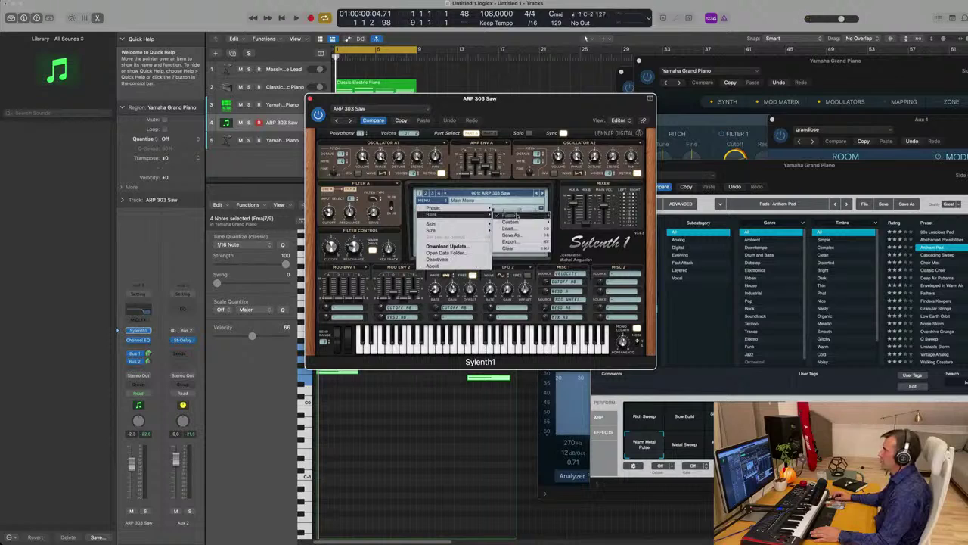
{"action": "mouse_move", "coordinate": [517, 215]}
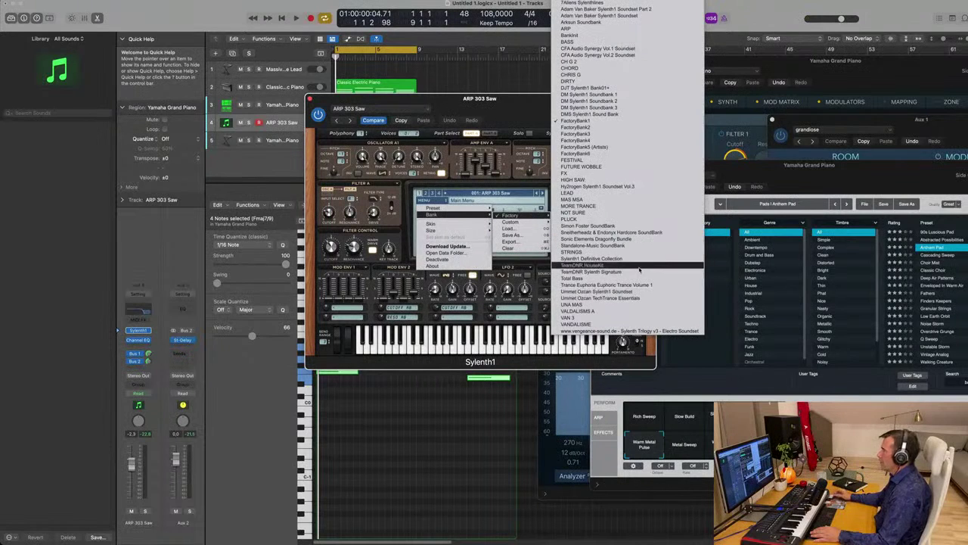
{"action": "left_click", "coordinate": [638, 264]}
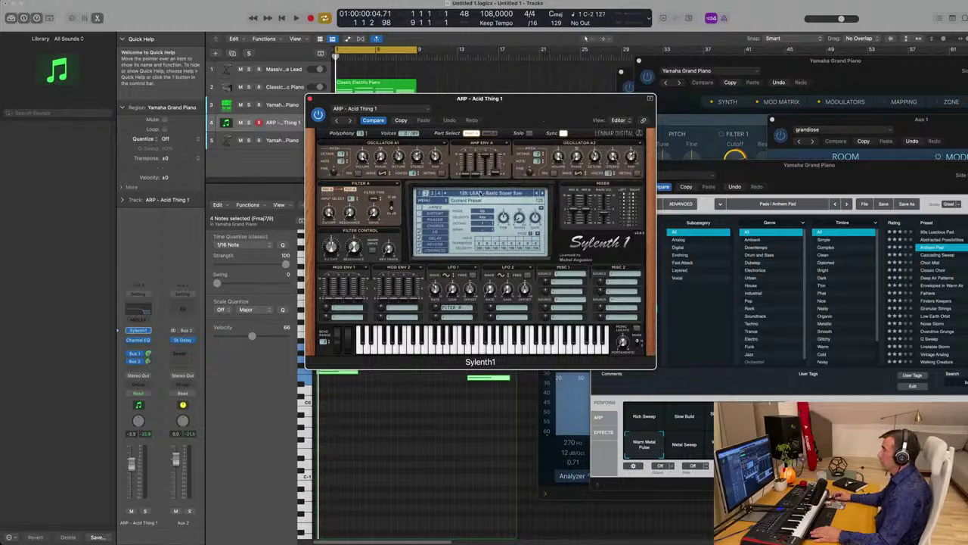
Step: Choose preset 029: BASS - Bass Pad from the first part of the Sylenth1 bank and audition it
{"action": "left_click", "coordinate": [476, 195]}
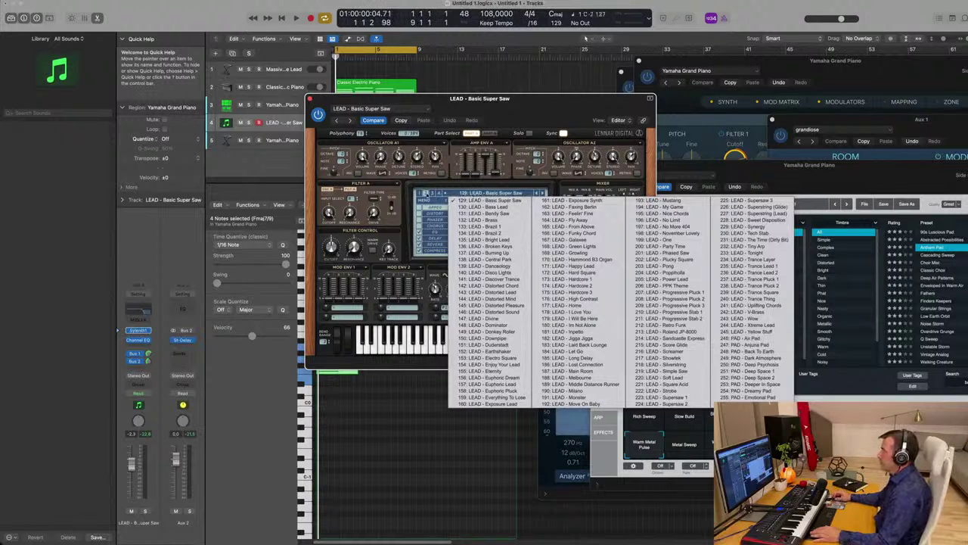
{"action": "left_click", "coordinate": [420, 194]}
{"action": "left_click", "coordinate": [471, 194]}
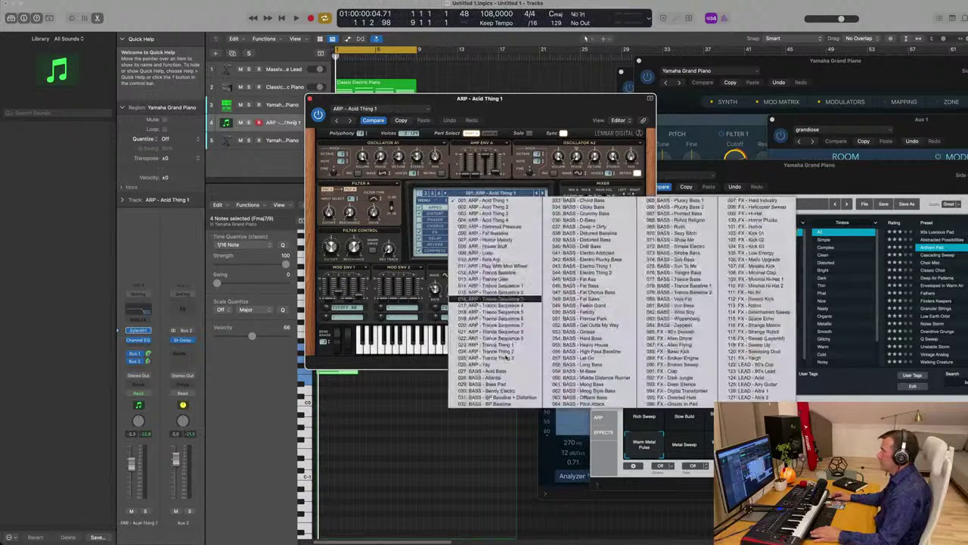
{"action": "left_click", "coordinate": [510, 385]}
{"action": "left_click_drag", "start_coordinate": [479, 99], "coordinate": [692, 112]}
{"action": "key", "text": "space"}
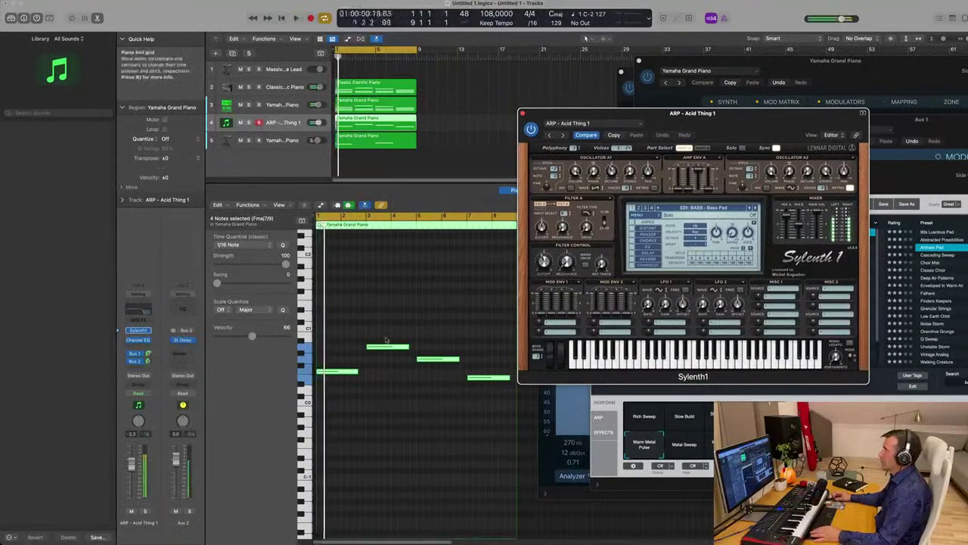
Step: Select all four notes in the fourth track's region and transpose them up two octaves
{"action": "left_click_drag", "start_coordinate": [346, 268], "coordinate": [470, 426]}
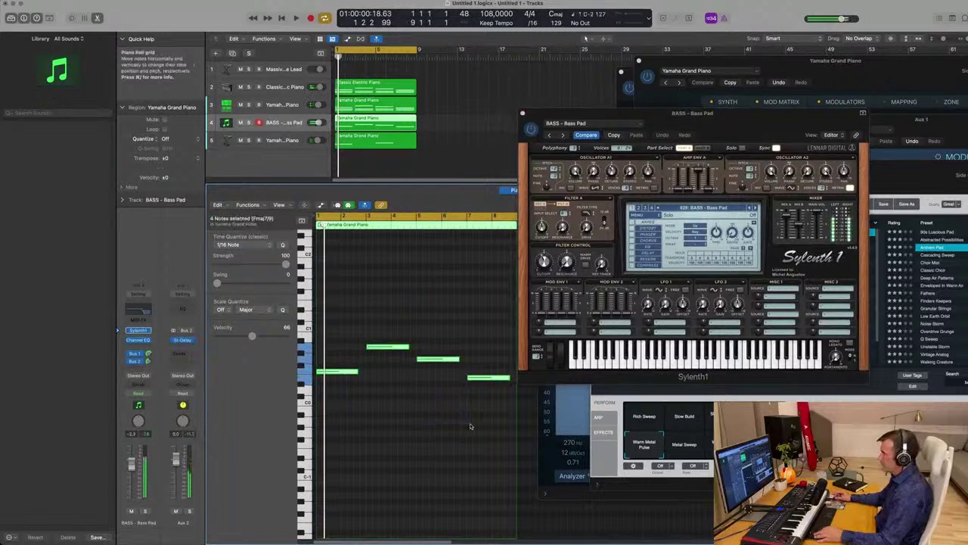
{"action": "key", "text": "alt+shift+Up"}
{"action": "key", "text": "alt+shift+Up"}
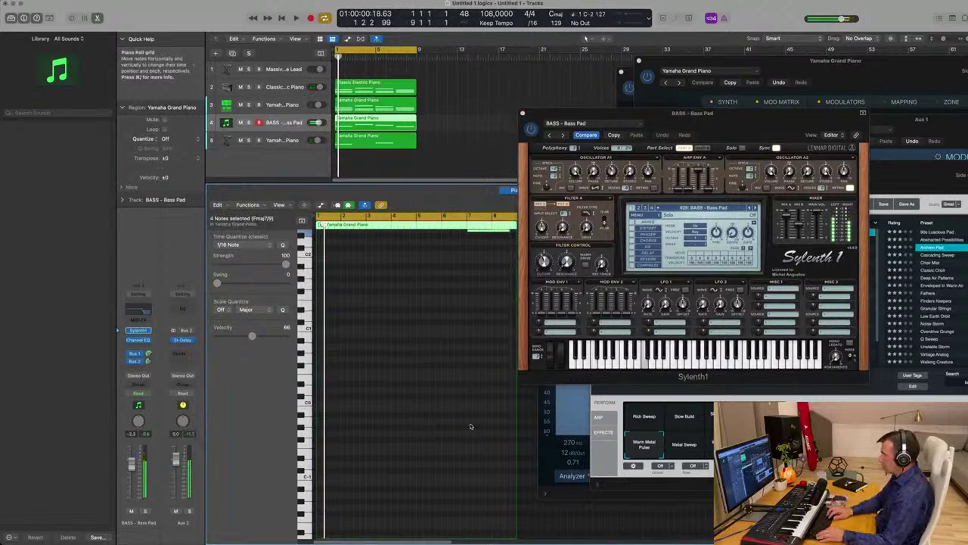
Step: Lower the Bass Pad track's volume to about -15.4 dB during playback and close the Sylenth1 window
{"action": "left_click_drag", "start_coordinate": [655, 131], "coordinate": [508, 171]}
{"action": "key", "text": "space"}
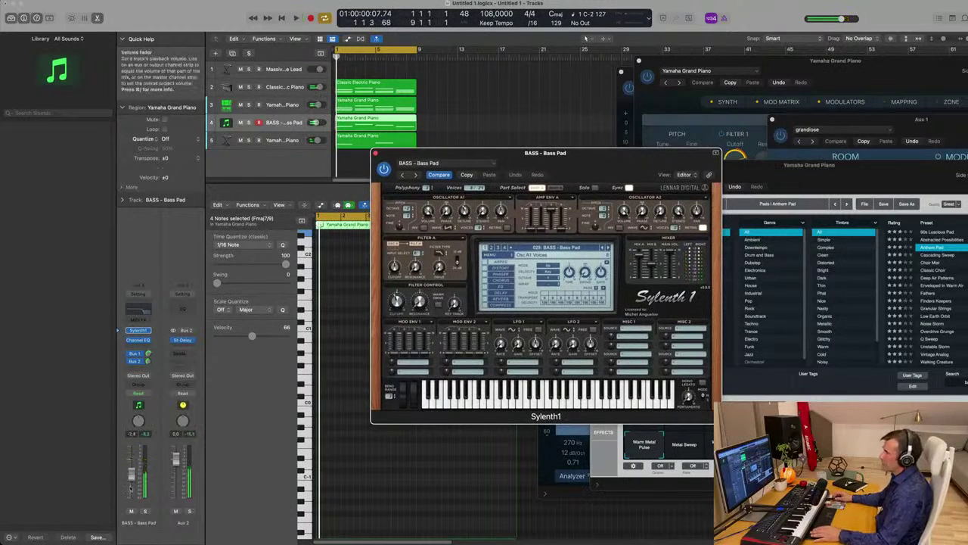
{"action": "left_click", "coordinate": [132, 475]}
{"action": "key", "text": "space"}
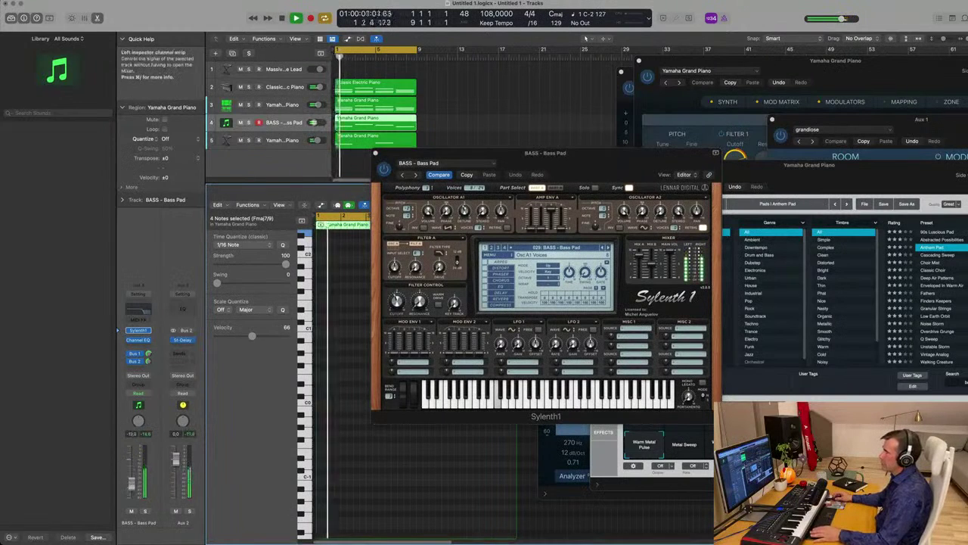
{"action": "left_click_drag", "start_coordinate": [132, 491], "coordinate": [132, 482]}
{"action": "key", "text": "Return"}
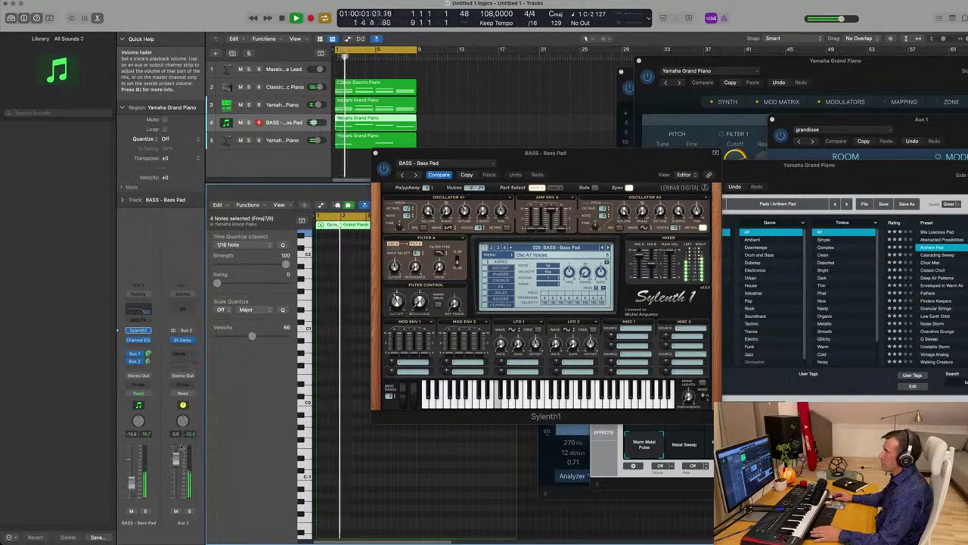
{"action": "left_click_drag", "start_coordinate": [419, 152], "coordinate": [328, 167]}
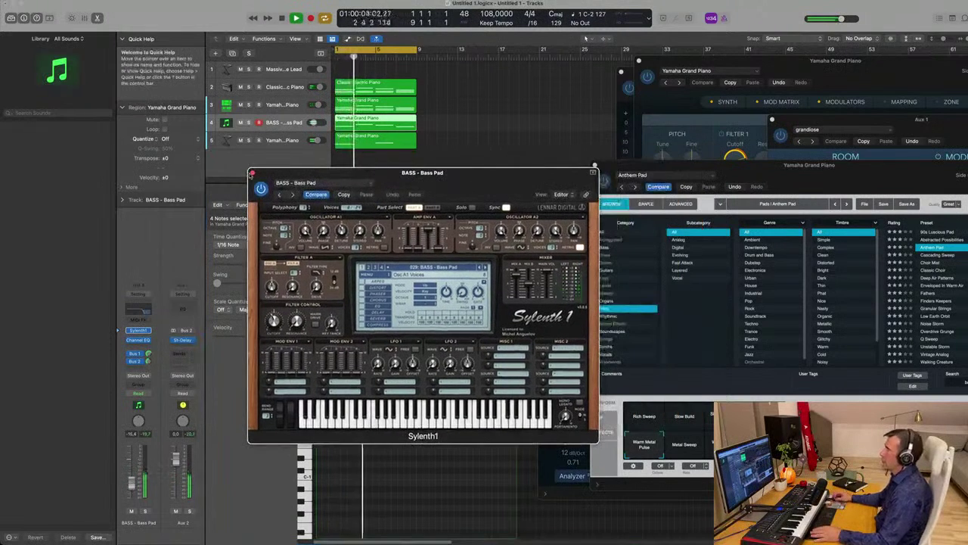
{"action": "left_click", "coordinate": [251, 174]}
{"action": "scroll", "coordinate": [433, 145], "scroll_direction": "down", "scroll_amount": 3}
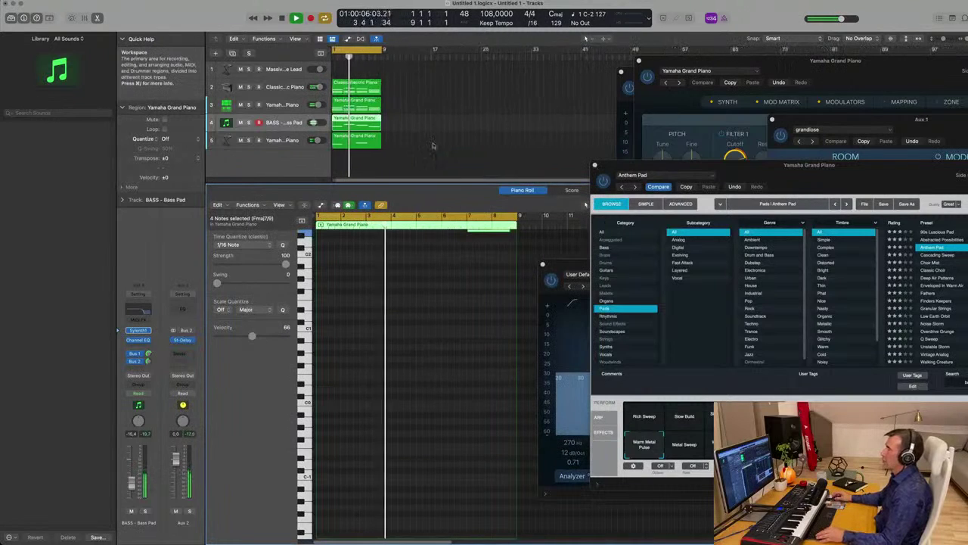
{"action": "scroll", "coordinate": [469, 139], "scroll_direction": "up", "scroll_amount": 3}
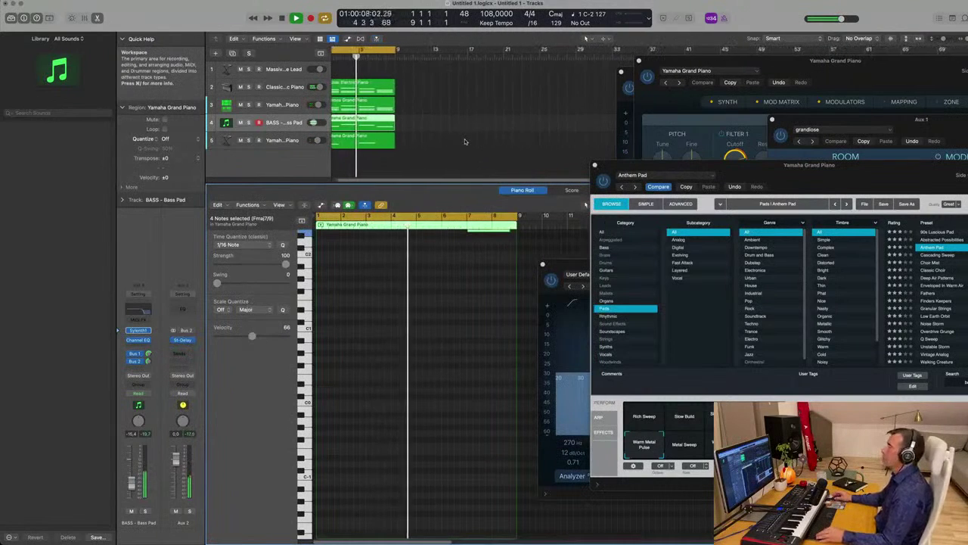
{"action": "scroll", "coordinate": [454, 132], "scroll_direction": "up", "scroll_amount": 2}
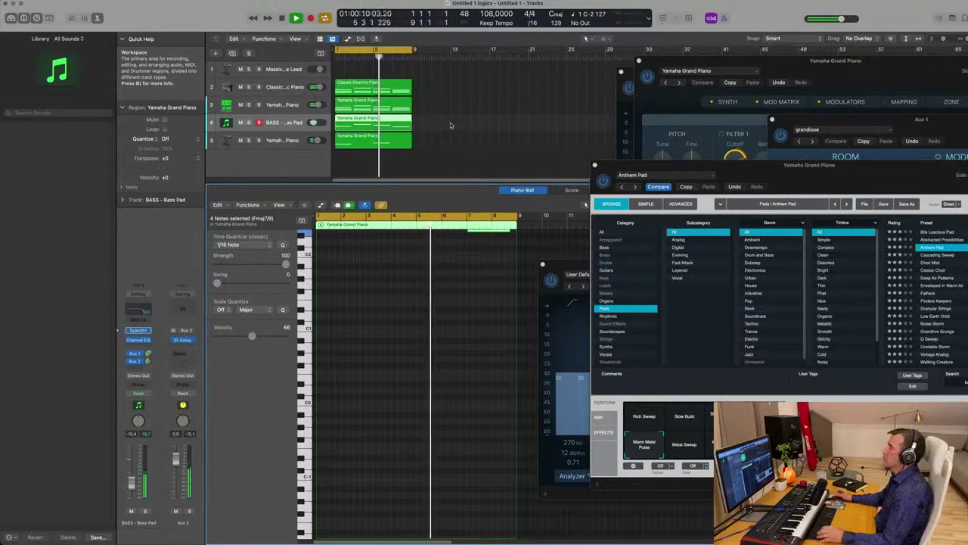
Step: Repeat all four eight-bar regions three times and extend the cycle range to bar 33
{"action": "key", "text": "super+a"}
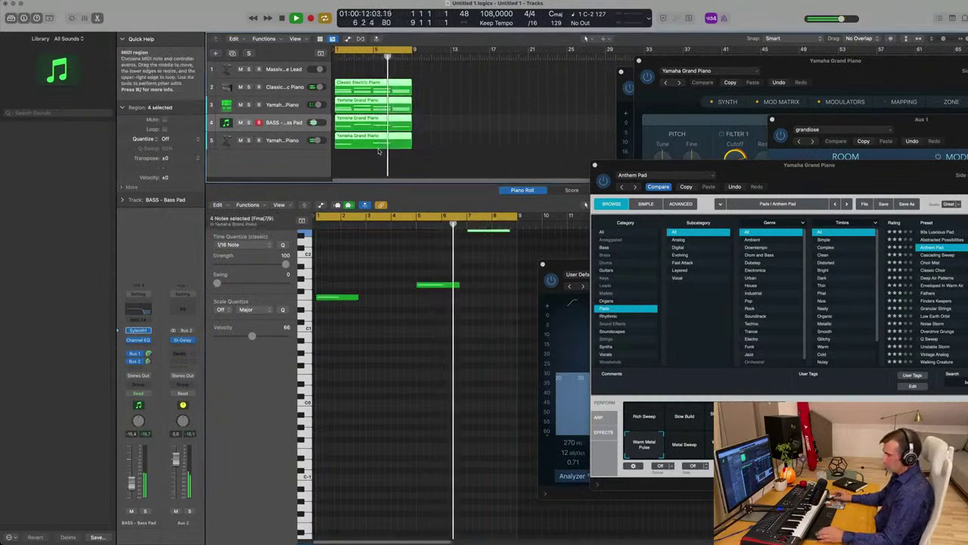
{"action": "key", "text": "super+r"}
{"action": "key", "text": "super+r"}
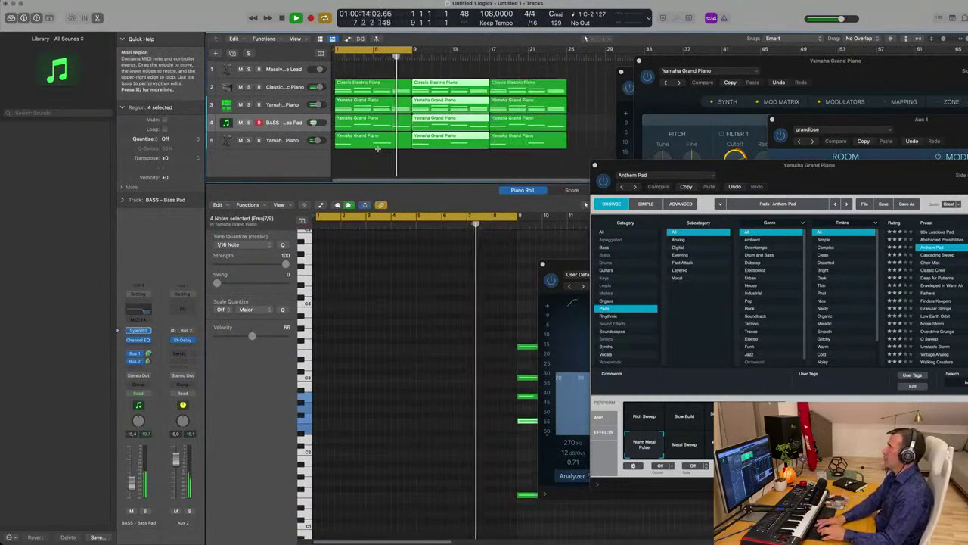
{"action": "key", "text": "super+r"}
{"action": "scroll", "coordinate": [409, 133], "scroll_direction": "down", "scroll_amount": 2}
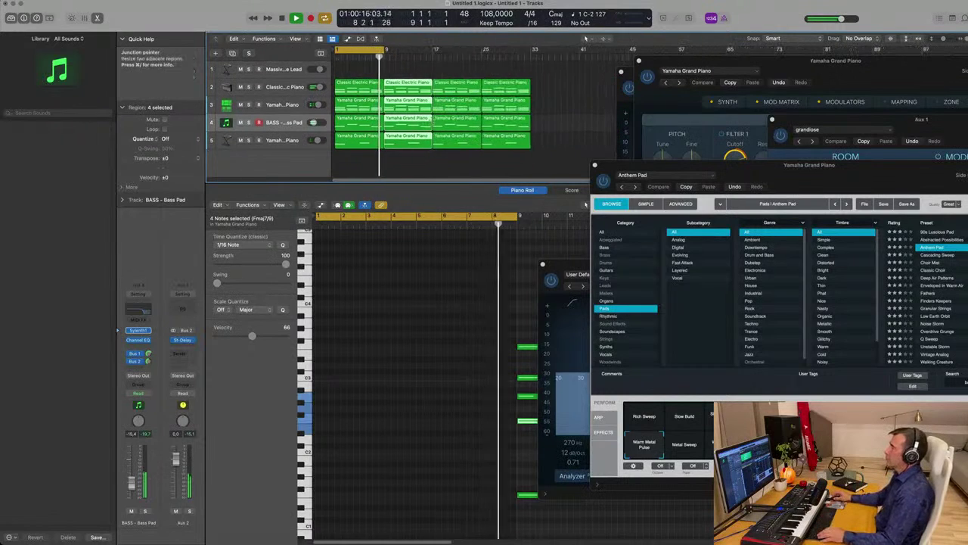
{"action": "left_click_drag", "start_coordinate": [380, 50], "coordinate": [535, 54]}
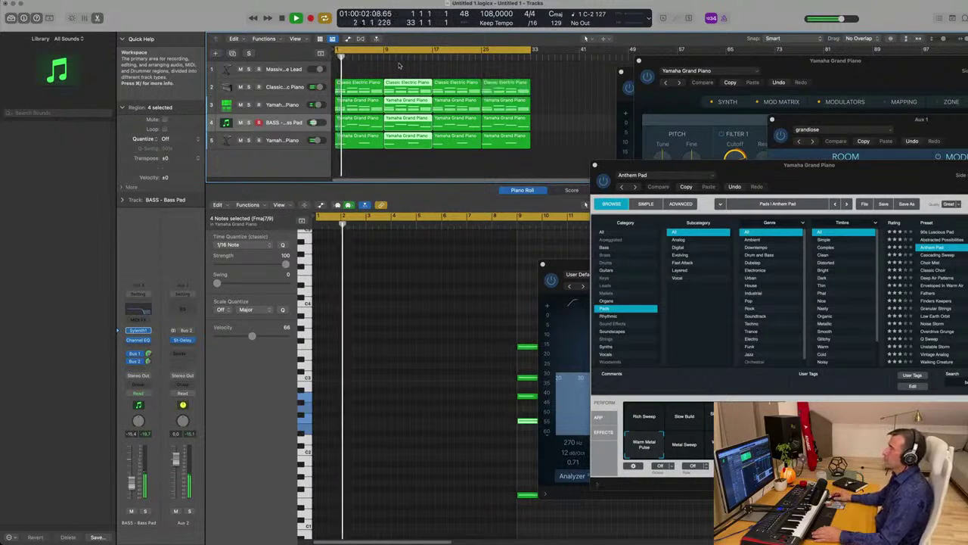
Step: Open Alchemy on the Massive Drone Wave Lead track and load the Brass preset Byzantium Reeds
{"action": "left_click", "coordinate": [216, 74]}
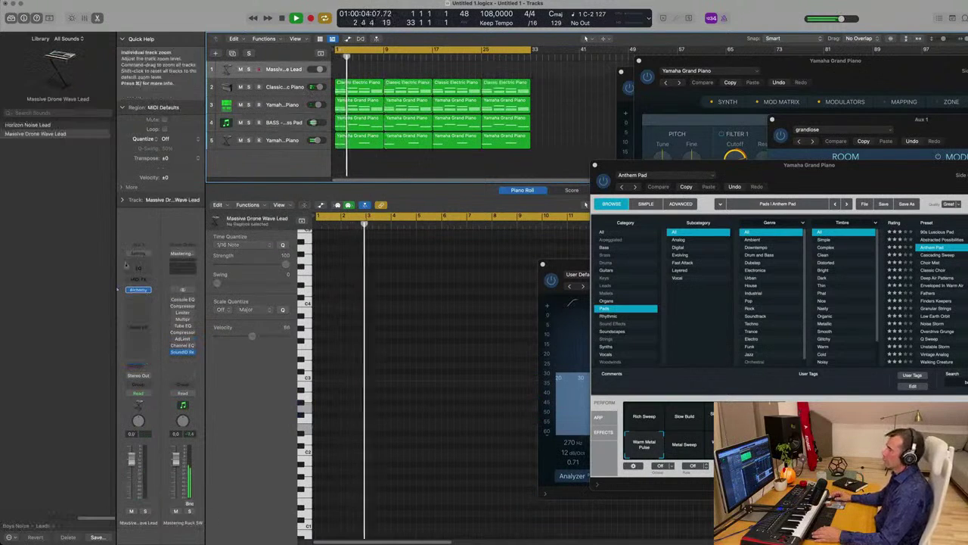
{"action": "left_click", "coordinate": [138, 290]}
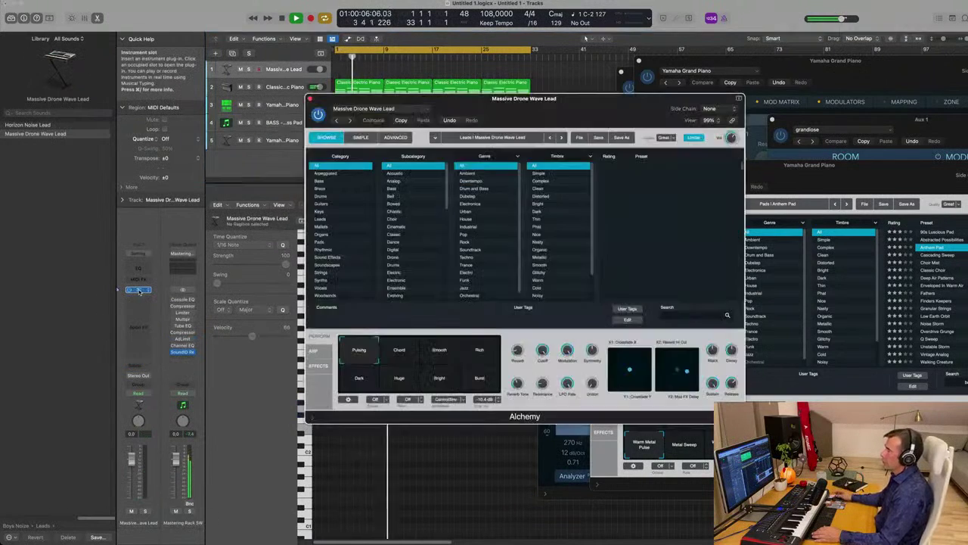
{"action": "left_click", "coordinate": [345, 188]}
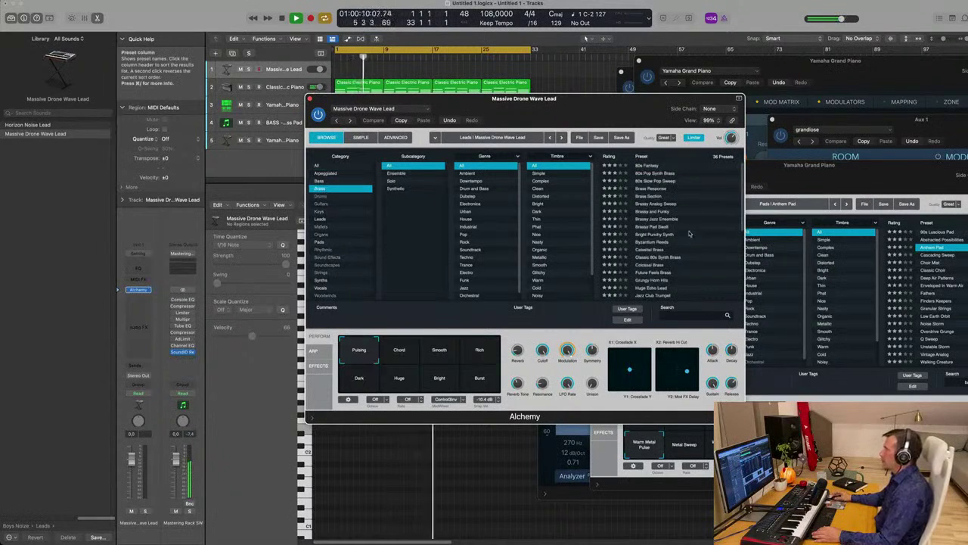
{"action": "left_click", "coordinate": [647, 244]}
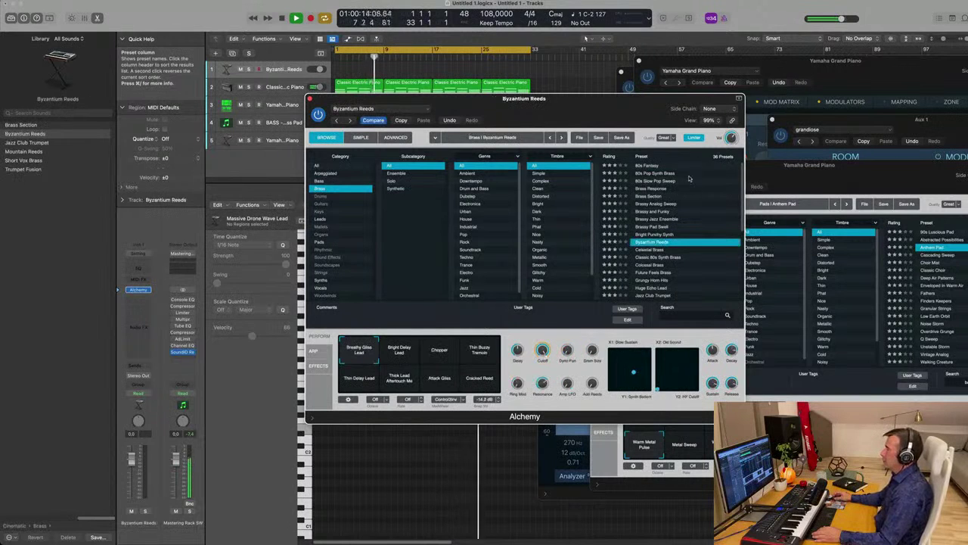
Step: Copy the first Classic Electric Piano region up to the Byzantium Reeds track and open the copy in an unobstructed Piano Roll
{"action": "left_click_drag", "start_coordinate": [641, 99], "coordinate": [688, 202]}
{"action": "left_click", "coordinate": [352, 81]}
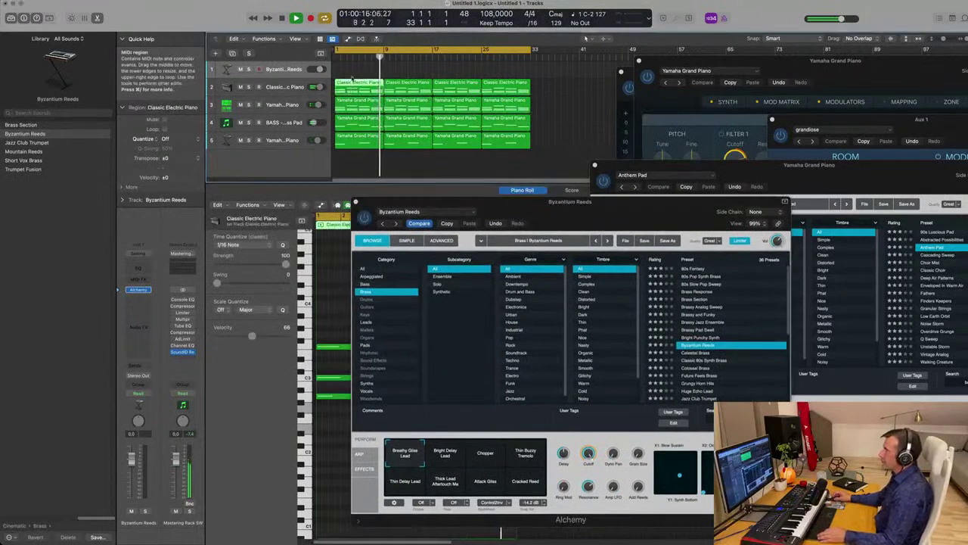
{"action": "left_click_drag", "start_coordinate": [353, 79], "coordinate": [359, 67]}
{"action": "double_click", "coordinate": [359, 66]}
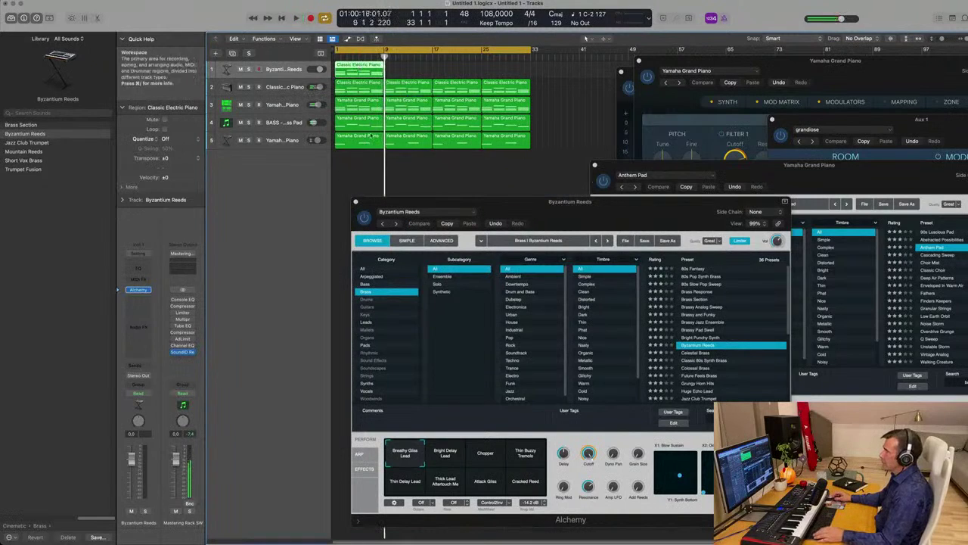
{"action": "double_click", "coordinate": [357, 68]}
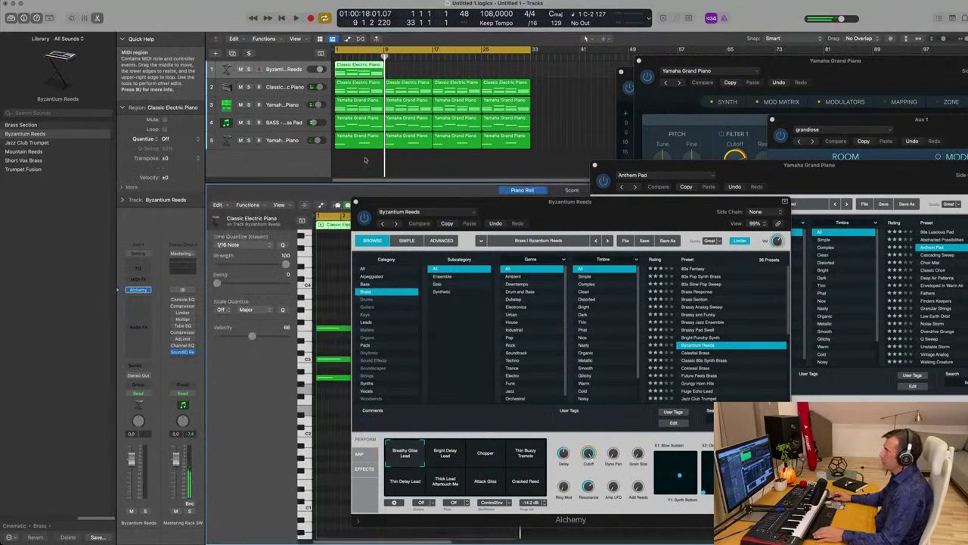
{"action": "left_click_drag", "start_coordinate": [429, 203], "coordinate": [766, 234]}
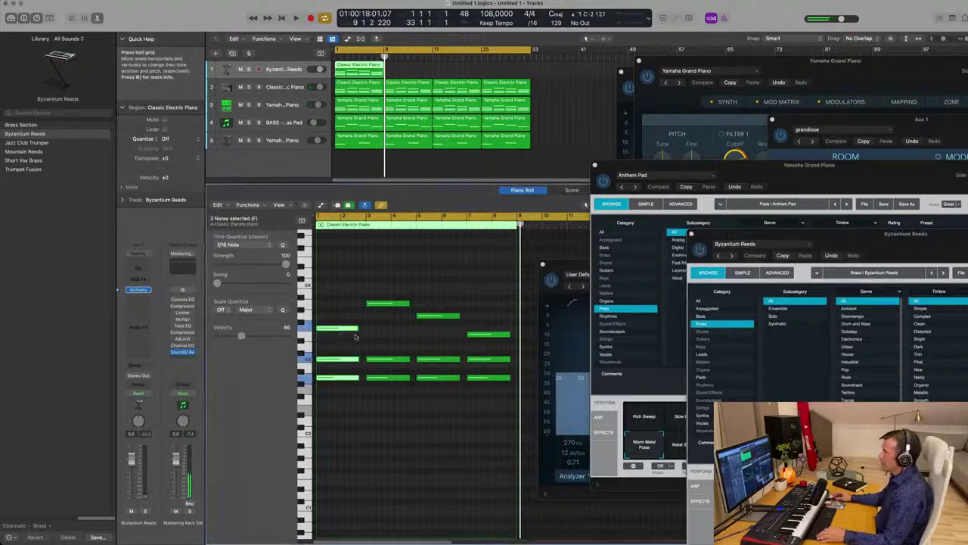
Step: Turn the copied region's first chord into an arpeggio of short notes and duplicate the pattern across bars 1 and 2
{"action": "left_click_drag", "start_coordinate": [357, 327], "coordinate": [367, 359]}
{"action": "scroll", "coordinate": [328, 339], "scroll_direction": "up", "scroll_amount": 3}
{"action": "scroll", "coordinate": [331, 342], "scroll_direction": "left", "scroll_amount": 2}
{"action": "left_click_drag", "start_coordinate": [378, 317], "coordinate": [379, 379]}
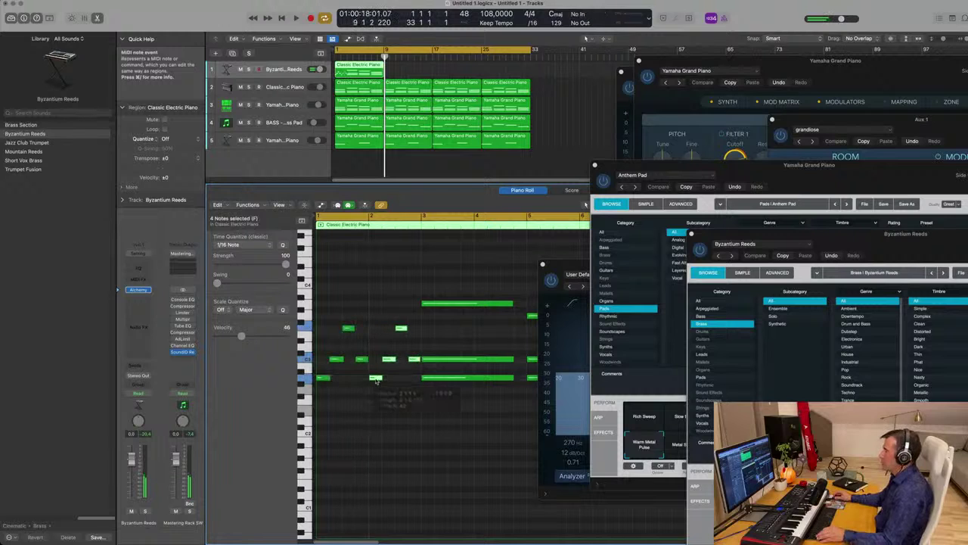
Step: Play the region from the start to check the arpeggio in the first two bars
{"action": "key", "text": "space"}
{"action": "key", "text": "super+Left"}
{"action": "key", "text": "super+Left"}
{"action": "key", "text": "super+Left"}
{"action": "key", "text": "super+Left"}
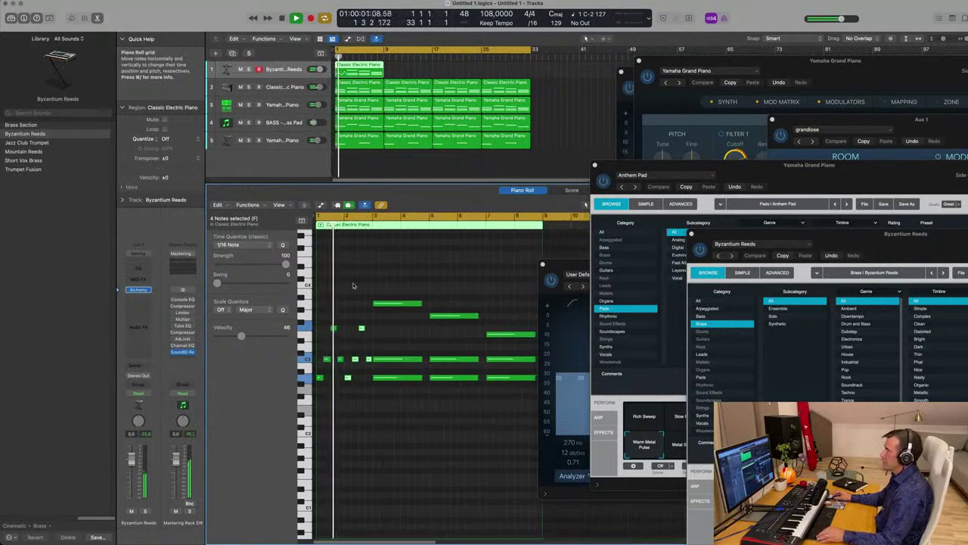
{"action": "key", "text": "super+Right"}
{"action": "key", "text": "super+Right"}
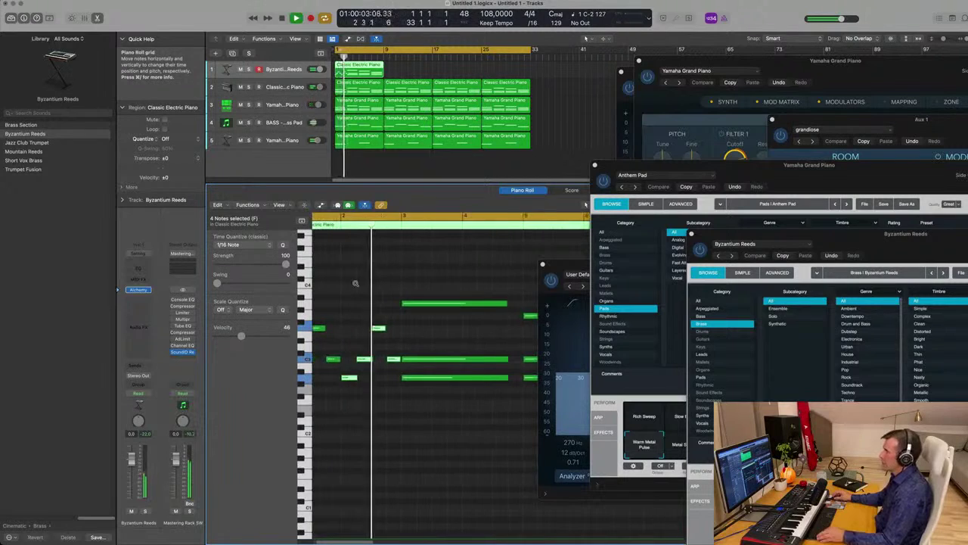
{"action": "key", "text": "super+Left"}
{"action": "key", "text": "super+Left"}
{"action": "key", "text": "space"}
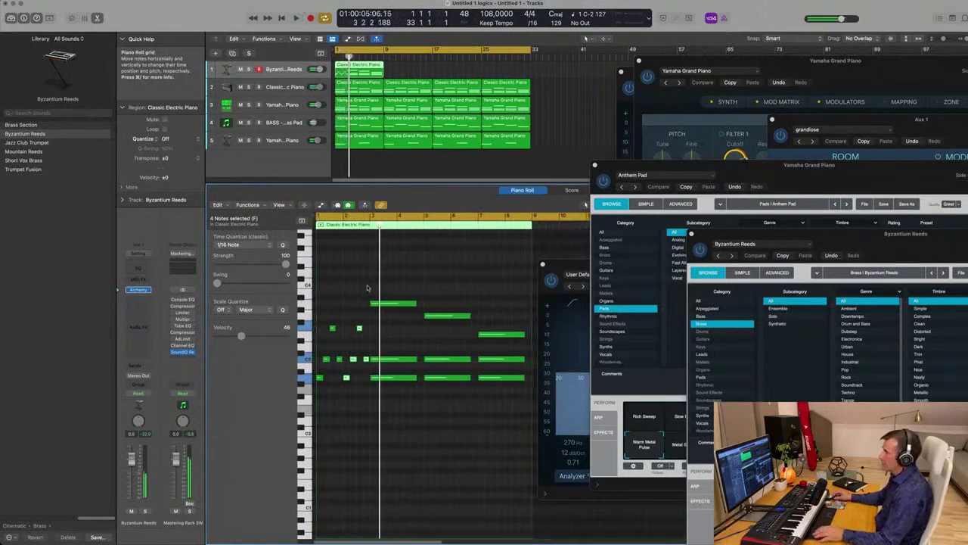
Step: Delete the sustained lower two notes of the last three chords in the Byzantium Reeds region
{"action": "left_click", "coordinate": [375, 345]}
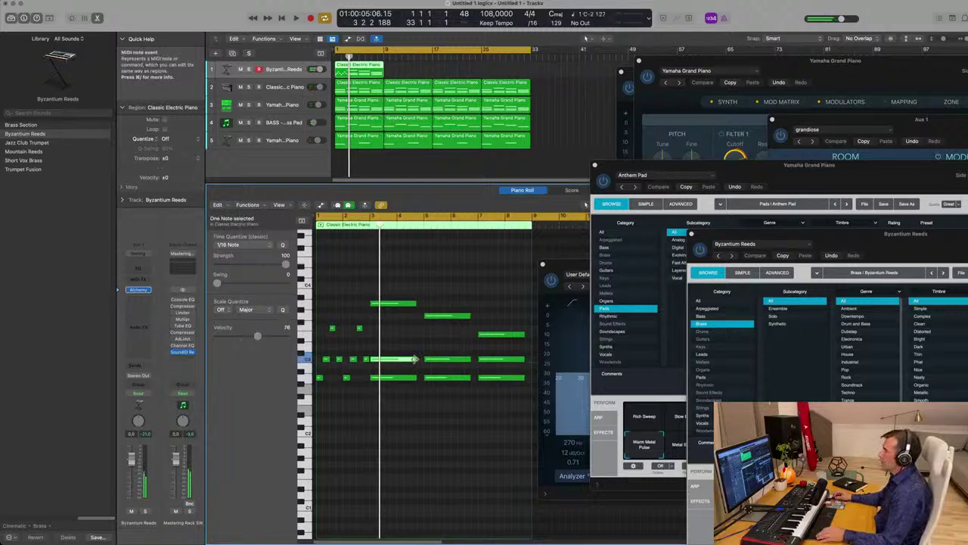
{"action": "left_click_drag", "start_coordinate": [414, 359], "coordinate": [381, 358]}
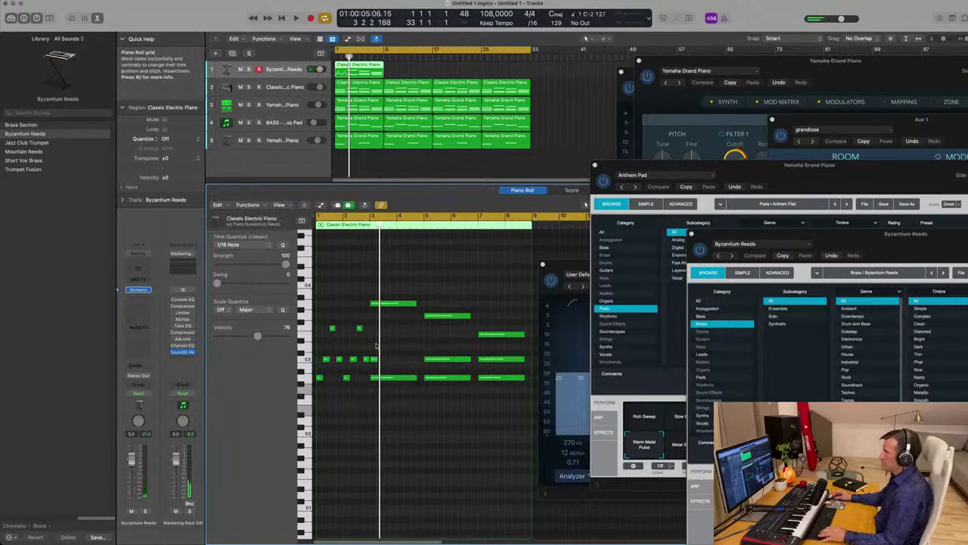
{"action": "left_click_drag", "start_coordinate": [376, 345], "coordinate": [528, 391]}
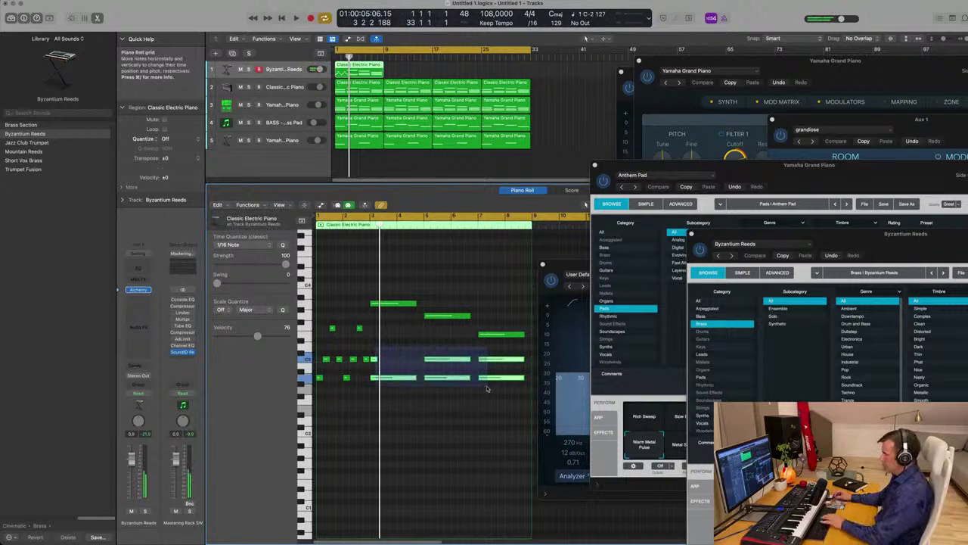
{"action": "key", "text": "Delete"}
Step: Copy the arpeggio to bars 3 and 4, raise its upper notes to the second chord's top pitch, and delete that long top note
{"action": "left_click_drag", "start_coordinate": [379, 325], "coordinate": [378, 384]}
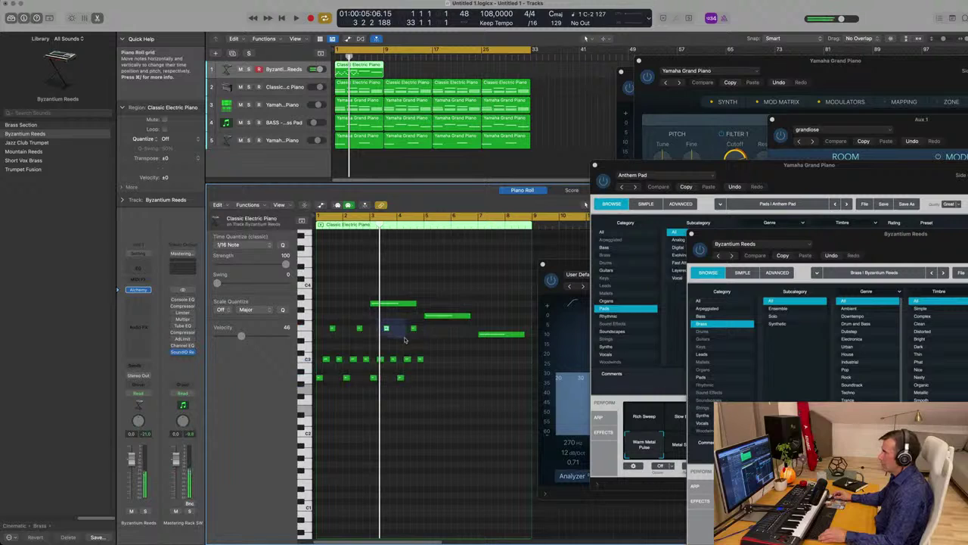
{"action": "left_click_drag", "start_coordinate": [420, 341], "coordinate": [419, 338]}
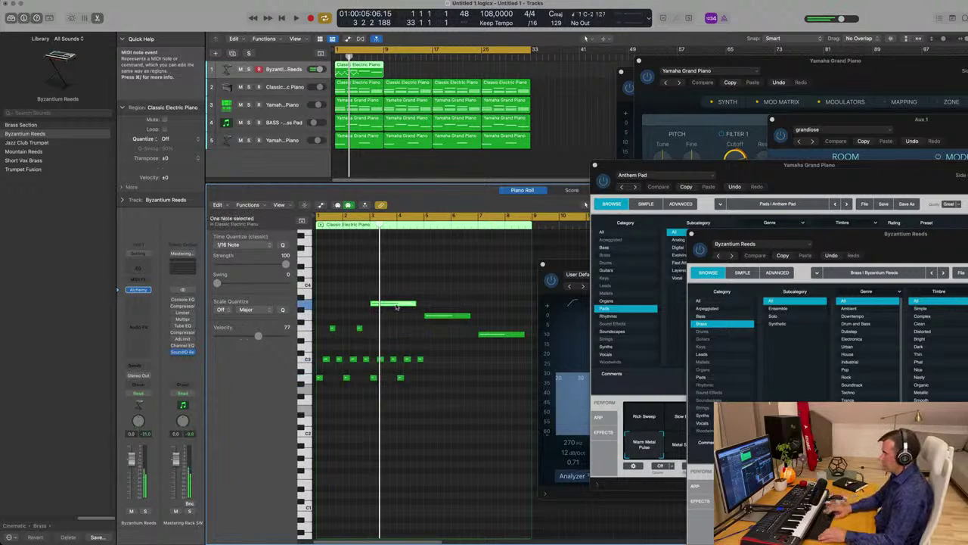
{"action": "key", "text": "Delete"}
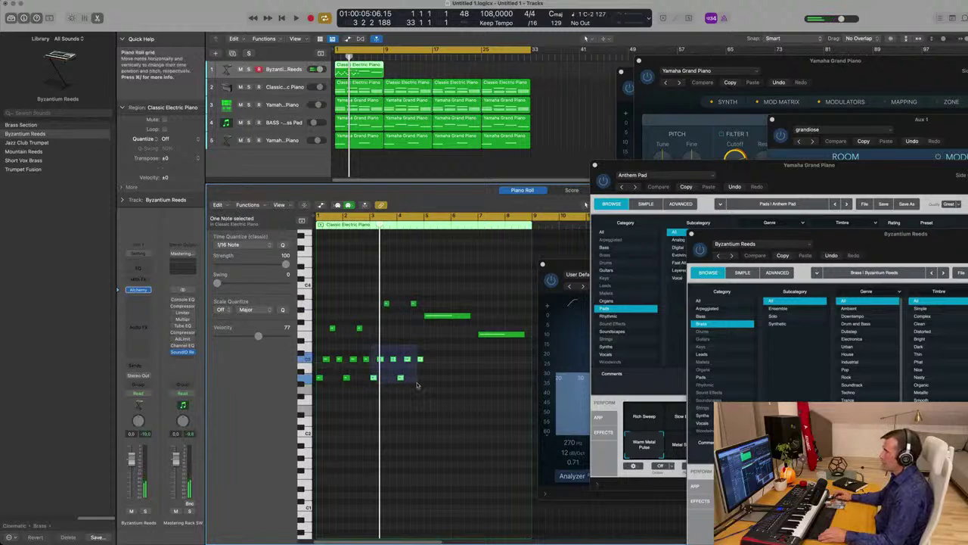
Step: Extend the arpeggio through bars 5 to 8, matching its upper notes to the last two chords' top notes and removing those long notes
{"action": "mouse_move", "coordinate": [416, 385]}
{"action": "left_mouse_down"}
{"action": "mouse_move", "coordinate": [433, 387]}
{"action": "mouse_move", "coordinate": [429, 380]}
{"action": "left_mouse_up"}
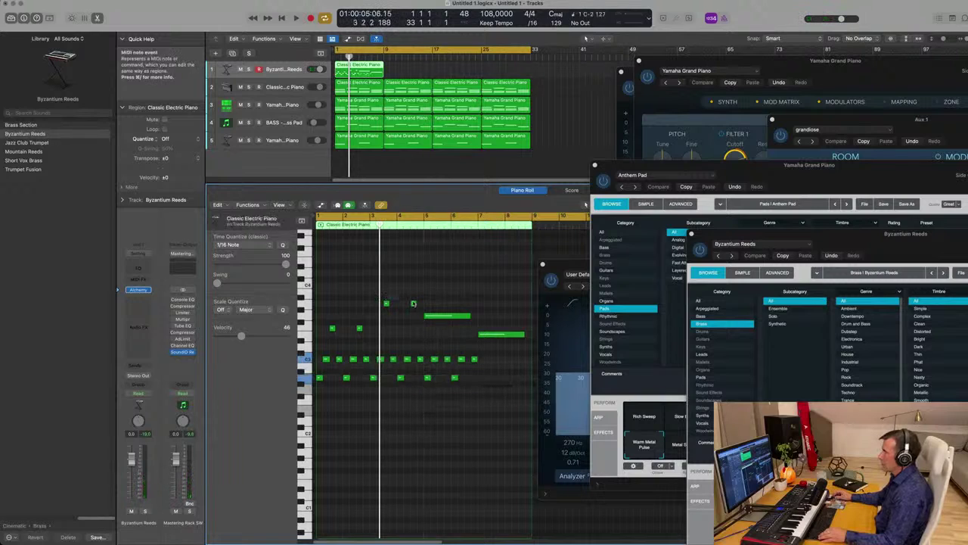
{"action": "left_click_drag", "start_coordinate": [413, 304], "coordinate": [442, 317]}
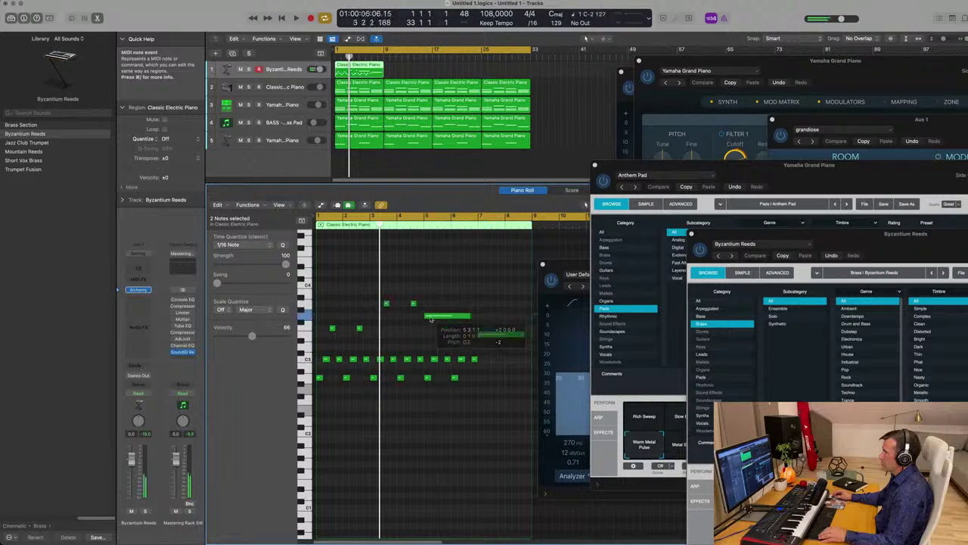
{"action": "left_click", "coordinate": [431, 317]}
{"action": "key", "text": "Delete"}
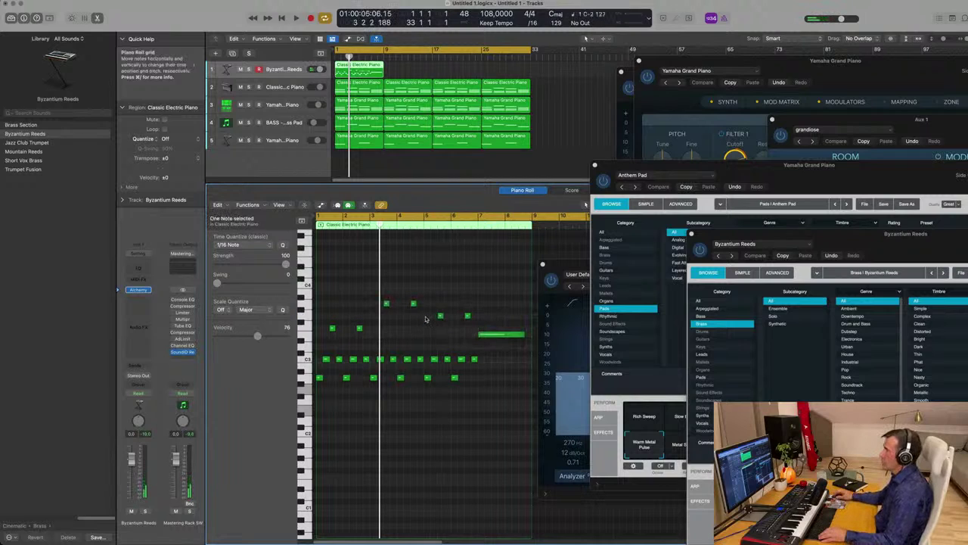
{"action": "left_click_drag", "start_coordinate": [427, 314], "coordinate": [481, 380]}
{"action": "left_click_drag", "start_coordinate": [490, 309], "coordinate": [522, 328]}
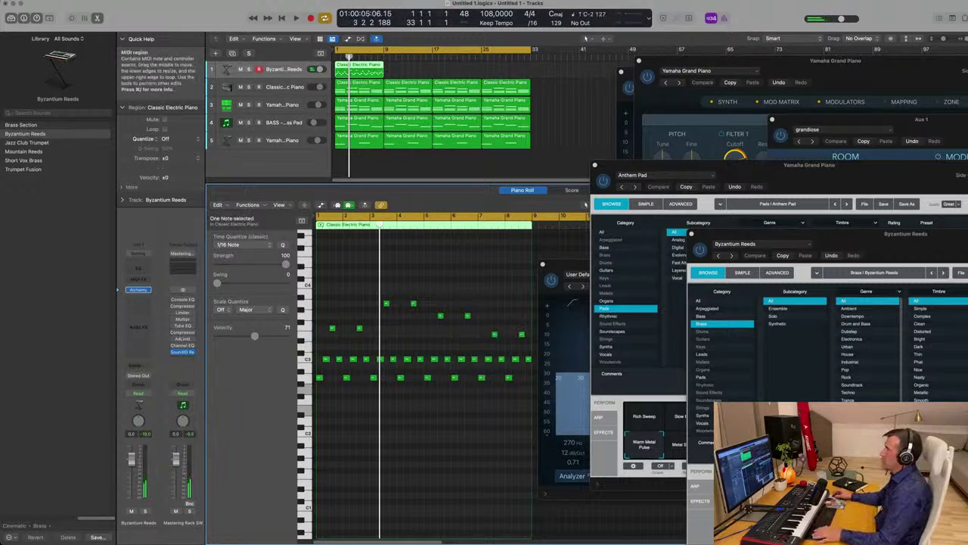
Step: Repeat the finished arpeggio region on the Byzantium Reeds track three times to fill the cycle range
{"action": "left_click", "coordinate": [402, 69]}
{"action": "left_click", "coordinate": [359, 71]}
{"action": "key", "text": "super+r"}
{"action": "key", "text": "super+r"}
{"action": "key", "text": "super+r"}
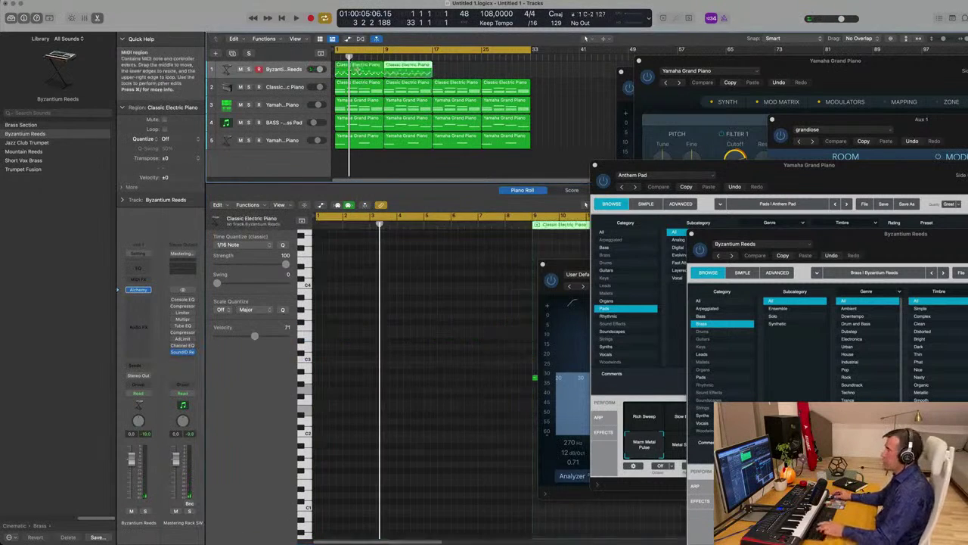
Step: Play the arrangement from the start and lower the Byzantium Reeds track's volume to about -0.3 dB
{"action": "left_click_drag", "start_coordinate": [830, 236], "coordinate": [577, 137]}
{"action": "key", "text": "space"}
{"action": "left_click", "coordinate": [287, 68]}
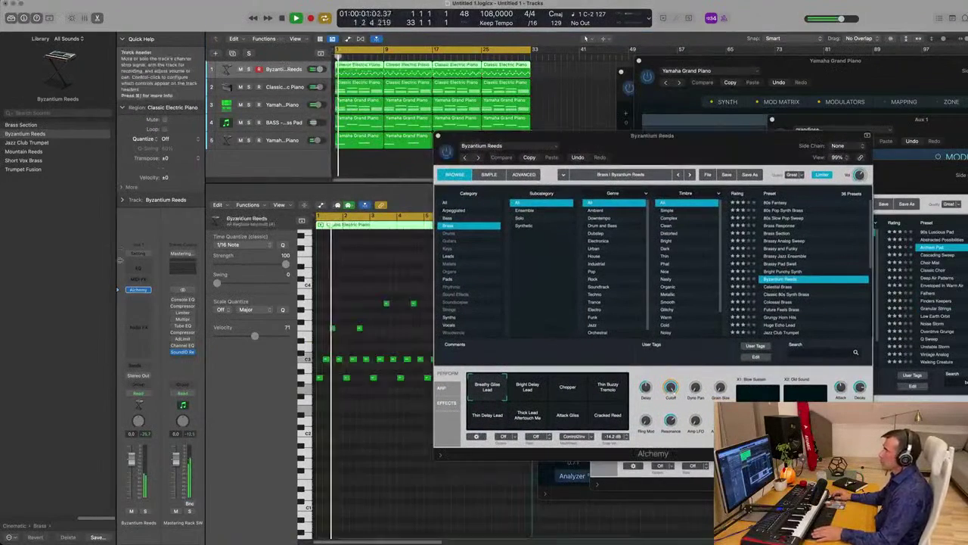
{"action": "left_click_drag", "start_coordinate": [132, 458], "coordinate": [131, 461]}
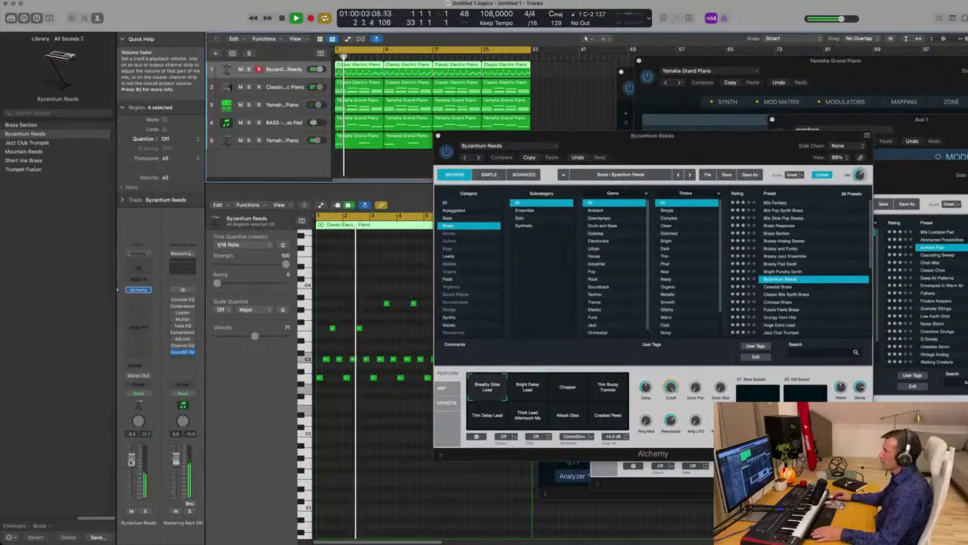
{"action": "scroll", "coordinate": [355, 424], "scroll_direction": "up", "scroll_amount": 5}
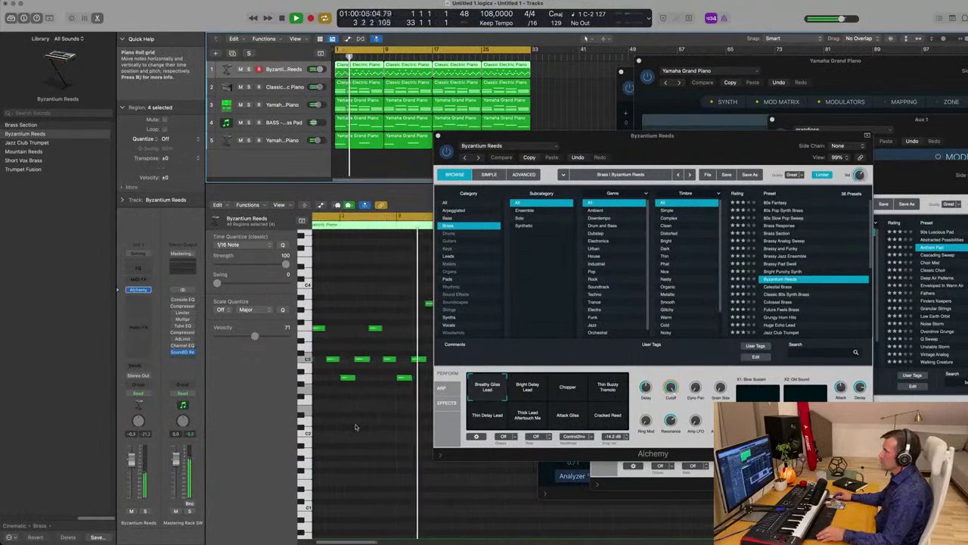
{"action": "scroll", "coordinate": [355, 425], "scroll_direction": "down", "scroll_amount": 4}
Step: Audition the Byzantium Reeds performance snapshots during playback, including Chopper, Thin Buzzy Tremolo, Thick Lead Aftertouch Mod, Attack Gliss and Cracked Reed
{"action": "left_click_drag", "start_coordinate": [690, 140], "coordinate": [645, 139]}
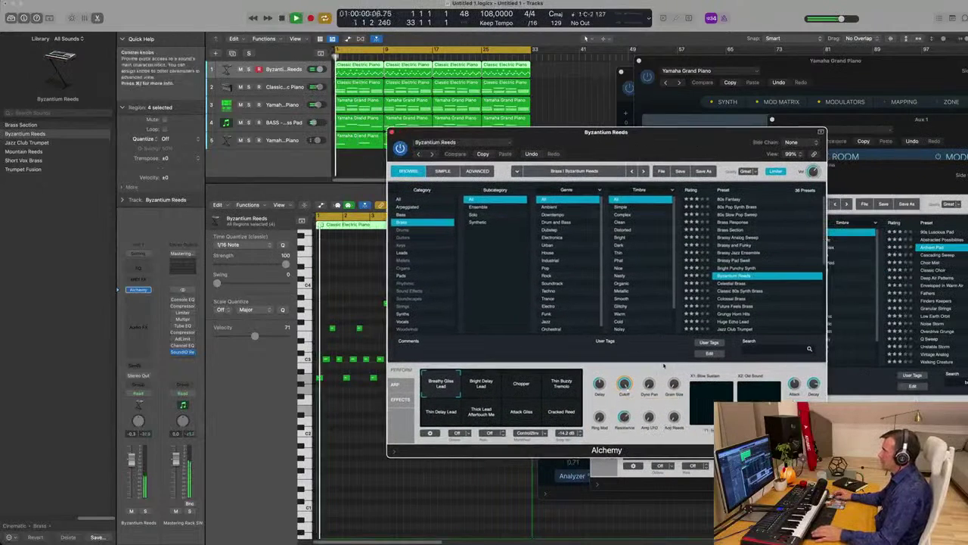
{"action": "left_click", "coordinate": [487, 389]}
{"action": "left_click", "coordinate": [523, 388]}
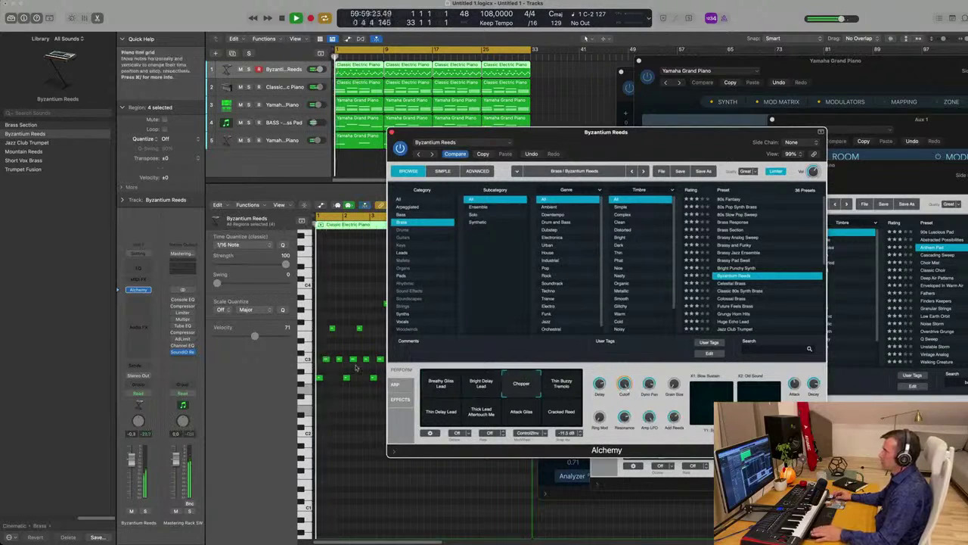
{"action": "left_click", "coordinate": [560, 387]}
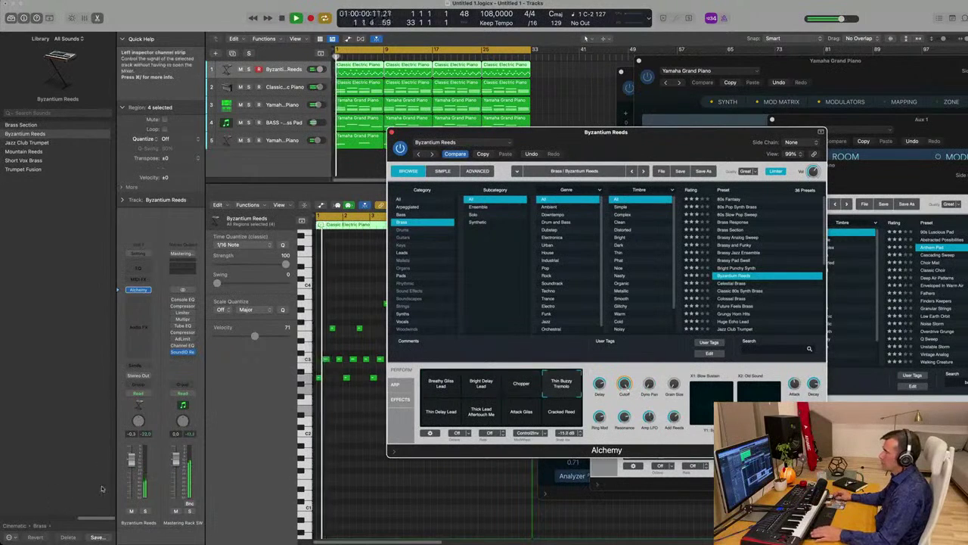
{"action": "left_click", "coordinate": [487, 412]}
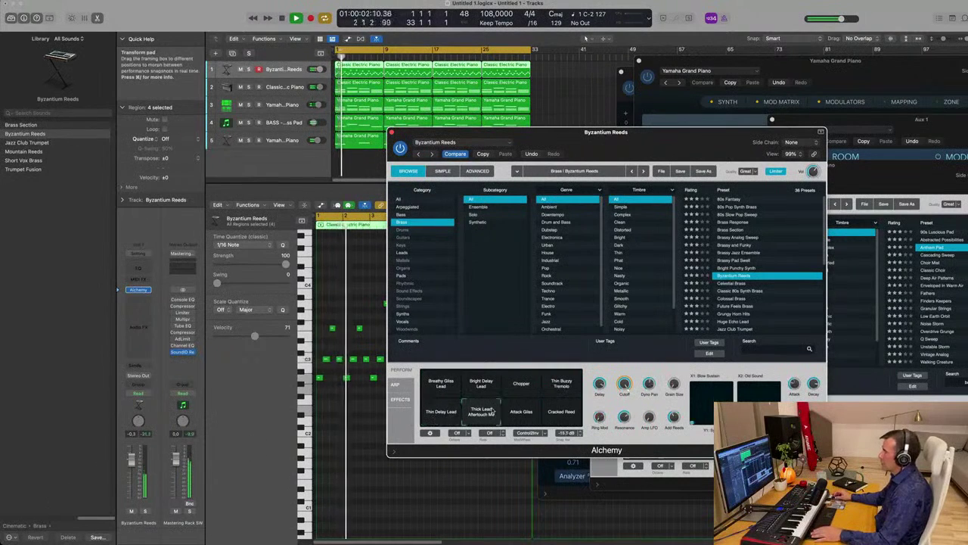
{"action": "left_click", "coordinate": [518, 412]}
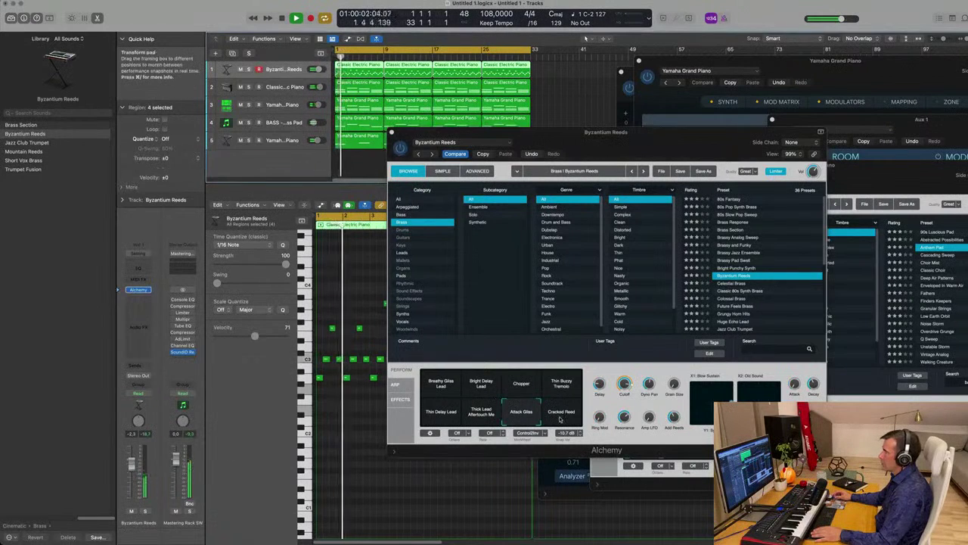
{"action": "left_click", "coordinate": [535, 404]}
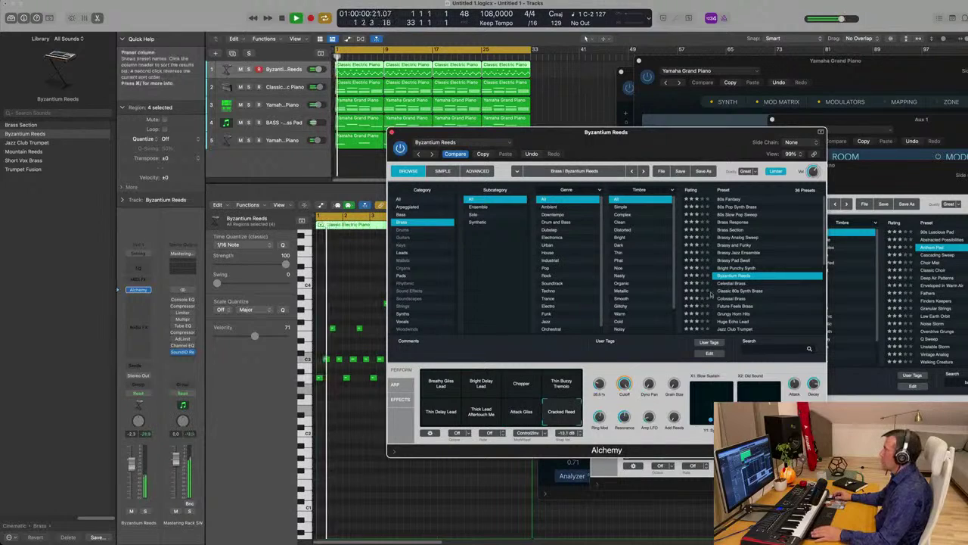
Step: Load the Celestial Brass preset on the arpeggio track and lower the track's volume to about -8.6 dB
{"action": "left_click", "coordinate": [736, 283]}
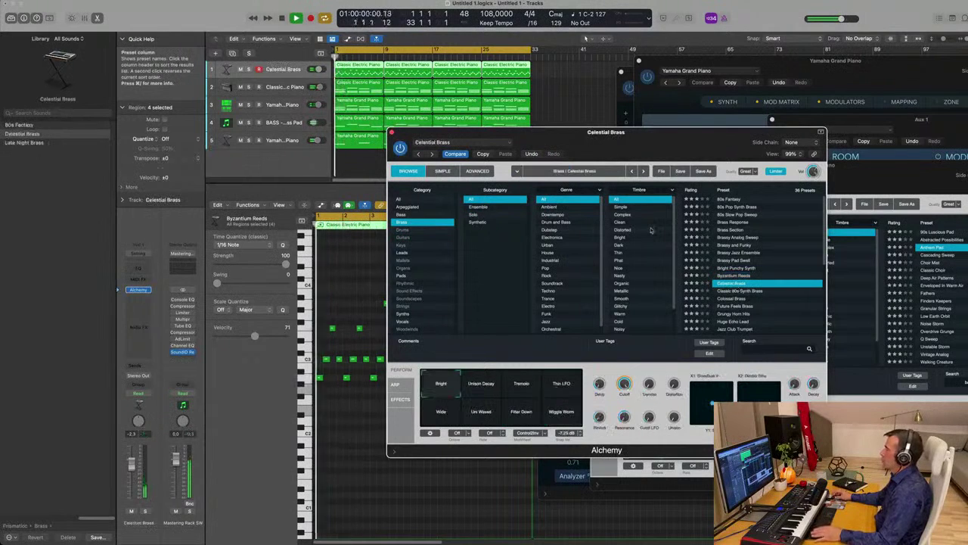
{"action": "left_click_drag", "start_coordinate": [666, 147], "coordinate": [685, 106]}
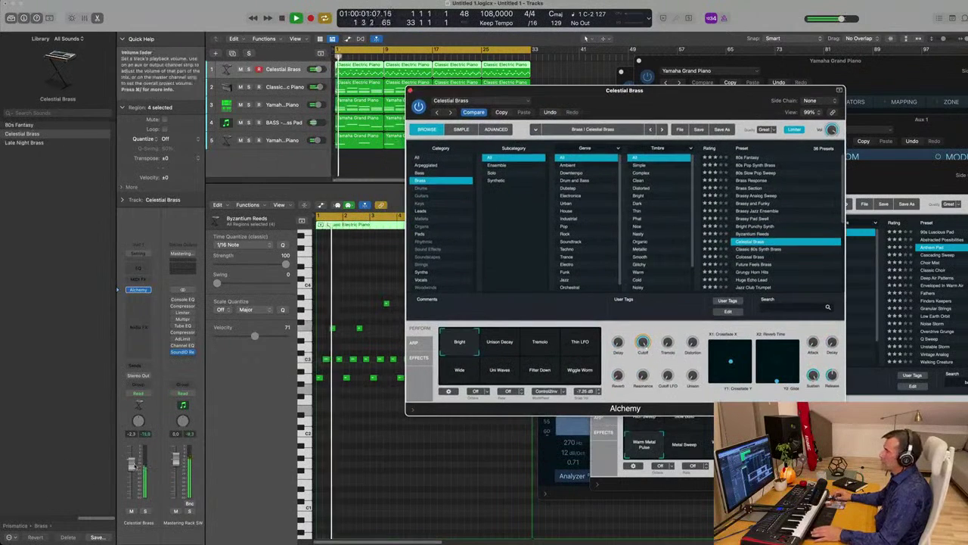
{"action": "left_click", "coordinate": [133, 465]}
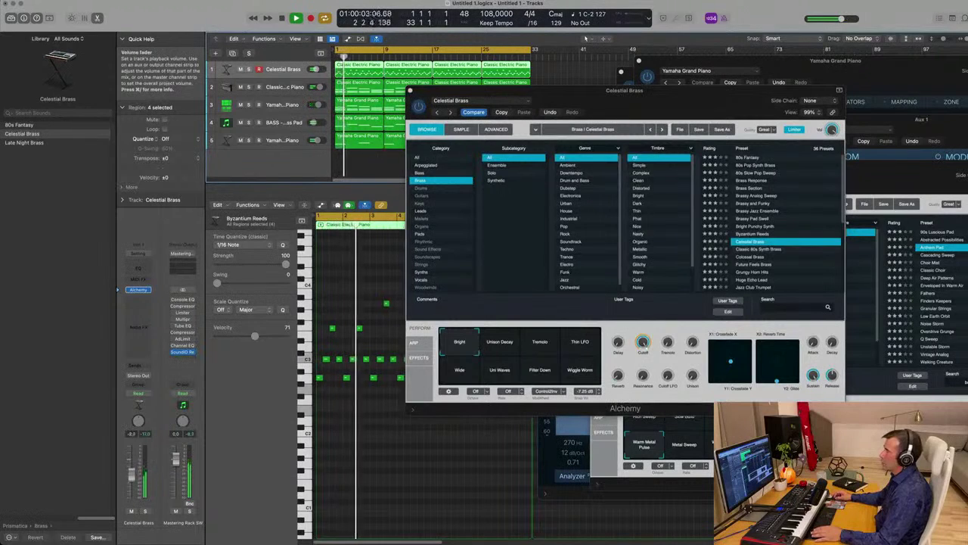
Step: Add sends to Bus 1 and Bus 2 on the arpeggio track and raise their send levels
{"action": "left_click", "coordinate": [138, 365]}
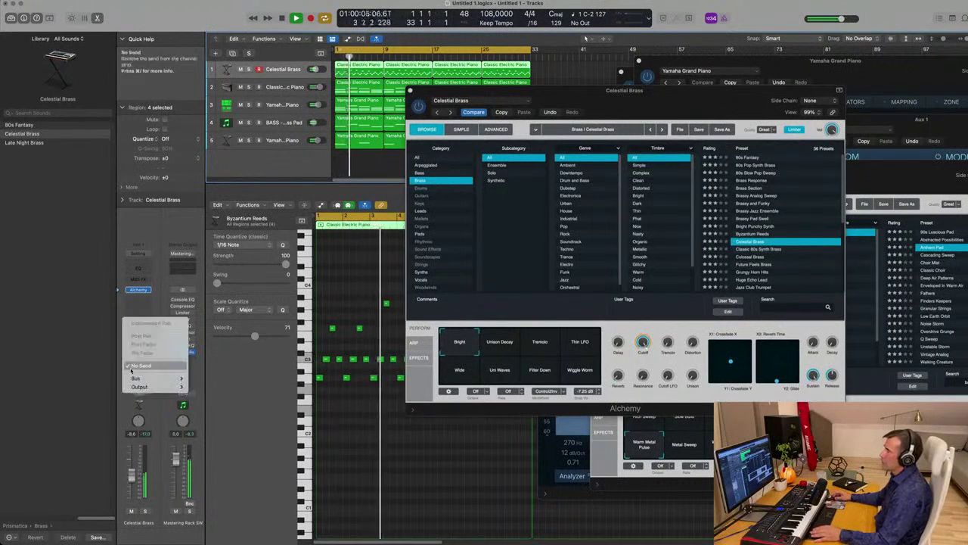
{"action": "mouse_move", "coordinate": [151, 378]}
{"action": "left_click", "coordinate": [208, 208]}
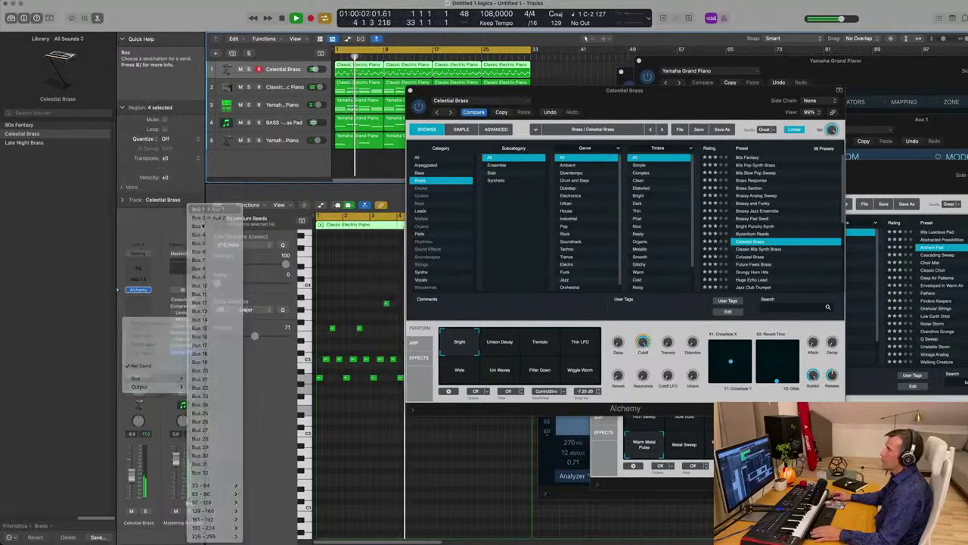
{"action": "left_click_drag", "start_coordinate": [148, 363], "coordinate": [149, 362]}
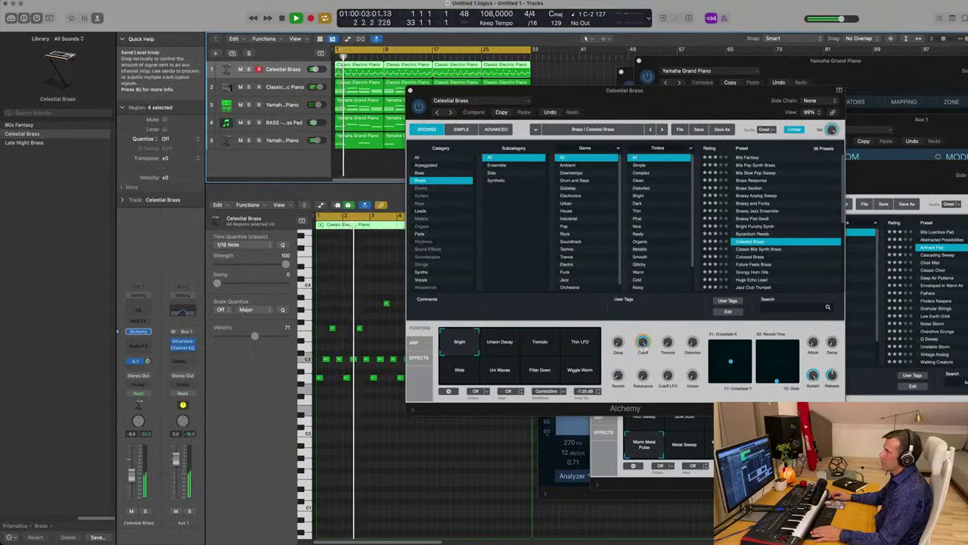
{"action": "left_click", "coordinate": [148, 362]}
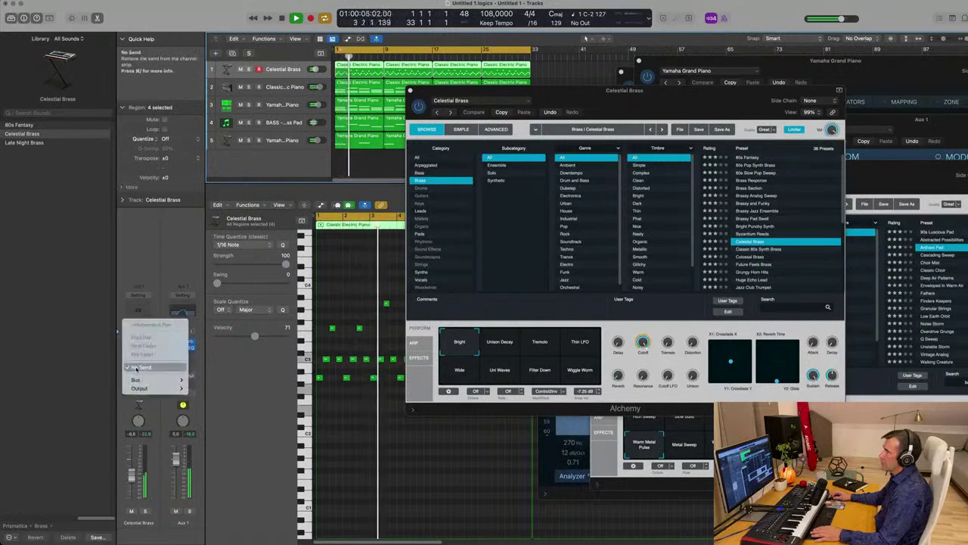
{"action": "mouse_move", "coordinate": [151, 379]}
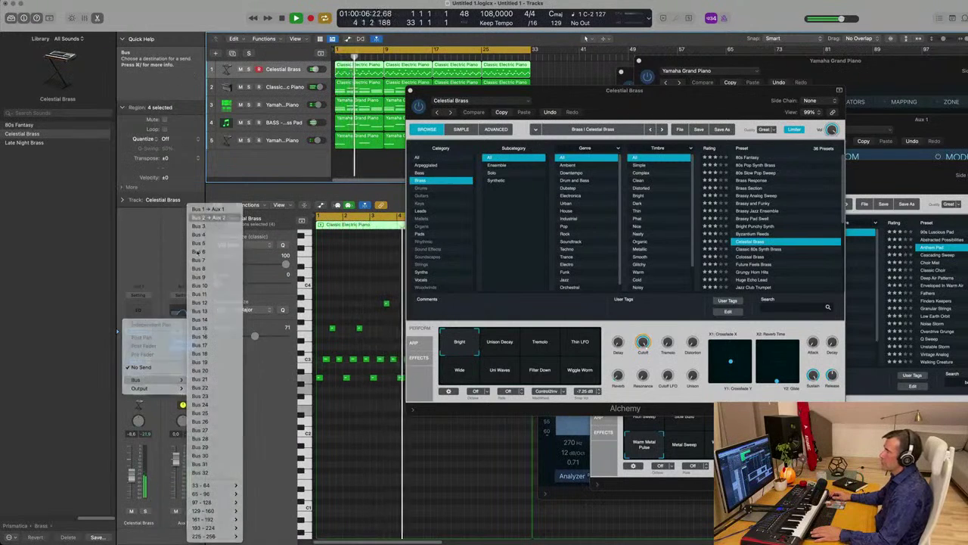
{"action": "left_click", "coordinate": [208, 217]}
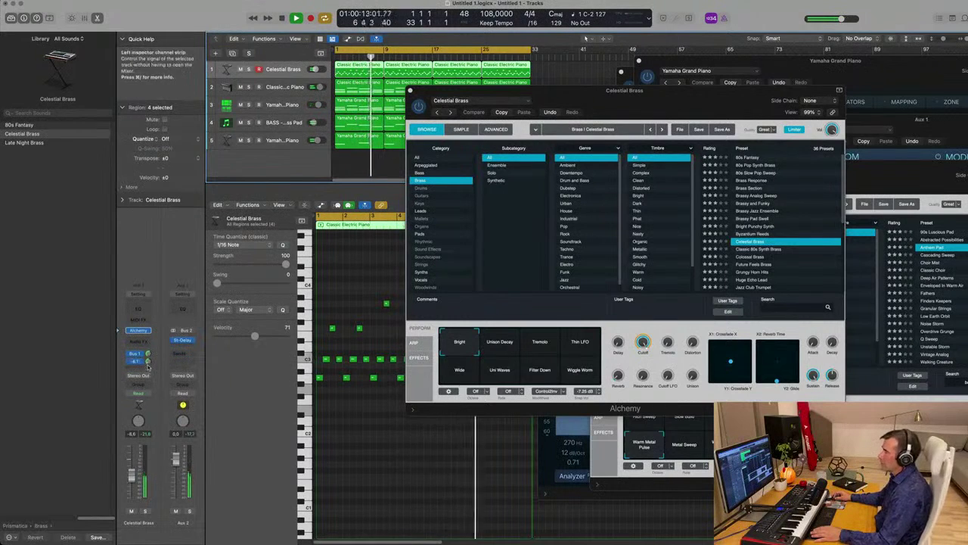
Step: Audition the Celestial Brass performance snapshots, including Unison Decay, Thin LFO, Wide, Uni Waves and Filter Down, and settle on Tremolo
{"action": "left_click_drag", "start_coordinate": [642, 94], "coordinate": [589, 115]}
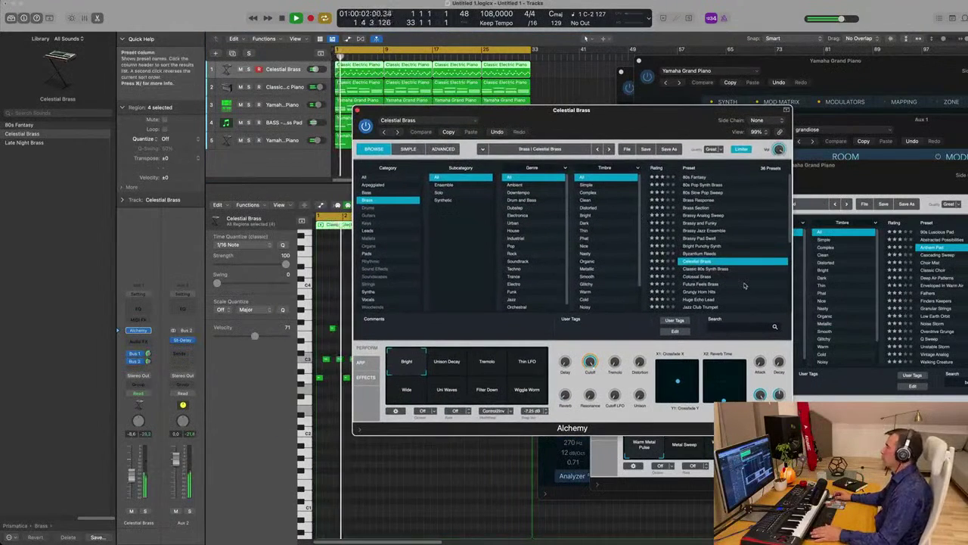
{"action": "left_click", "coordinate": [457, 364]}
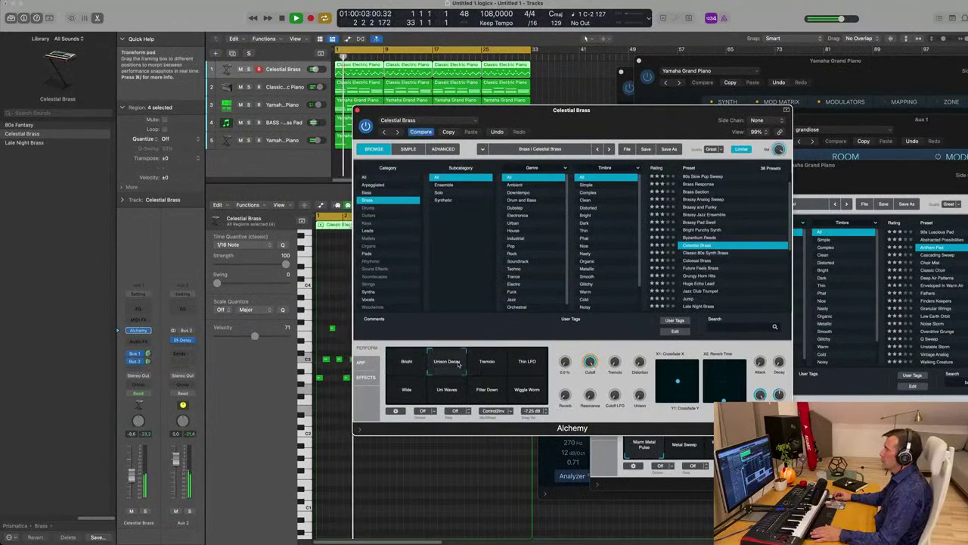
{"action": "left_click", "coordinate": [492, 371]}
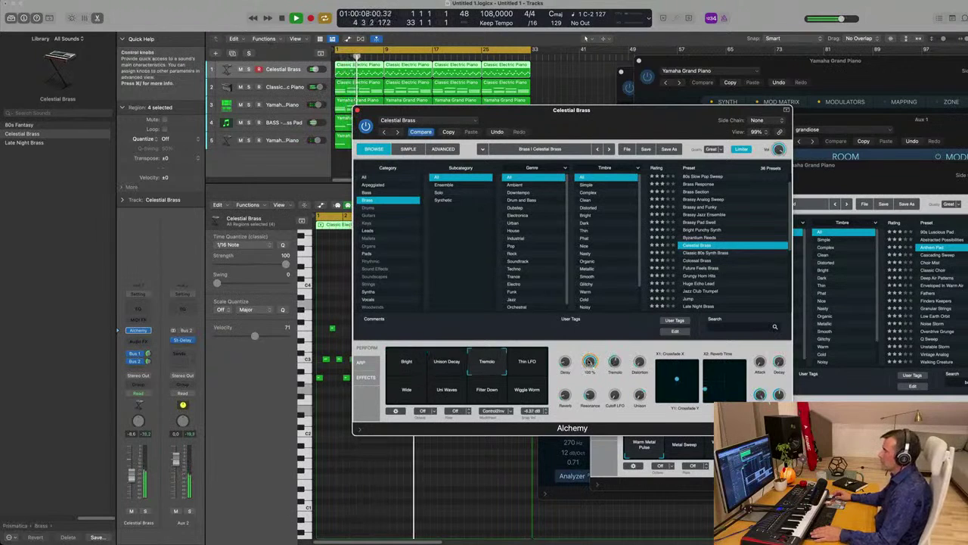
{"action": "left_click", "coordinate": [533, 364]}
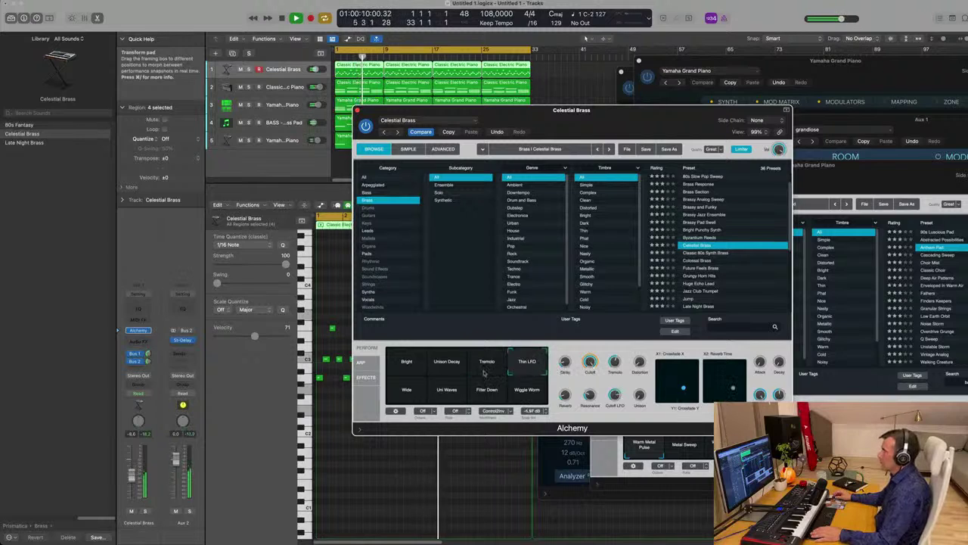
{"action": "left_click", "coordinate": [499, 364]}
{"action": "left_click", "coordinate": [423, 394]}
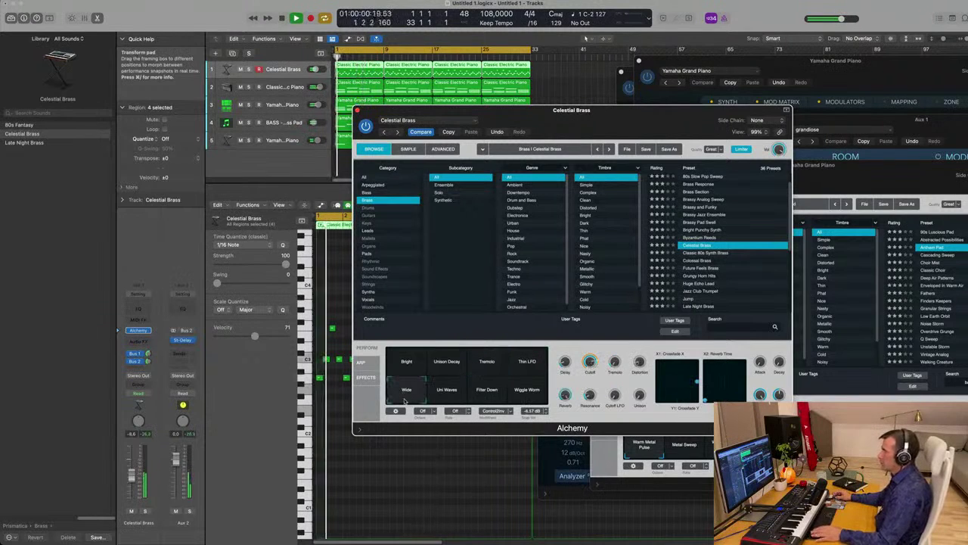
{"action": "left_click", "coordinate": [448, 395]}
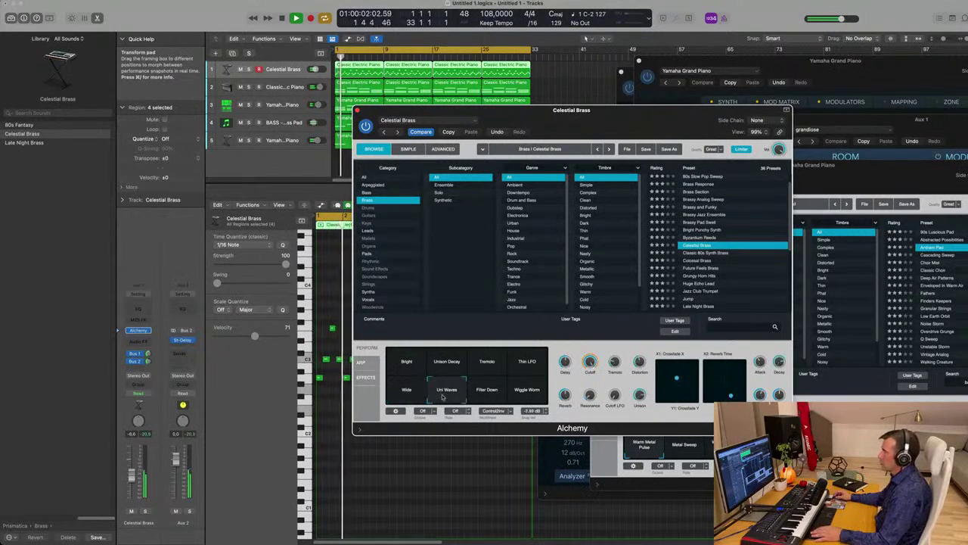
{"action": "left_click", "coordinate": [493, 393]}
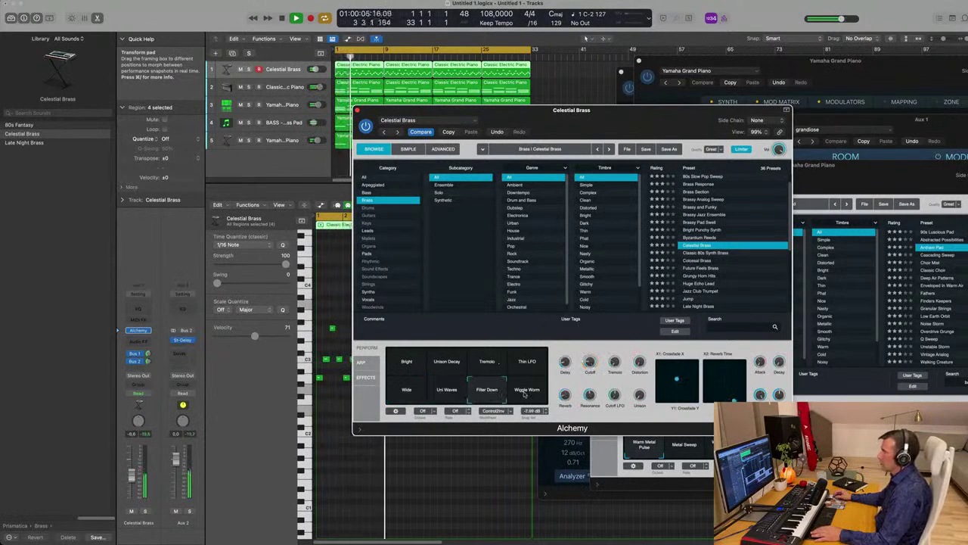
{"action": "left_click", "coordinate": [524, 393]}
{"action": "left_click", "coordinate": [528, 363]}
{"action": "left_click", "coordinate": [470, 365]}
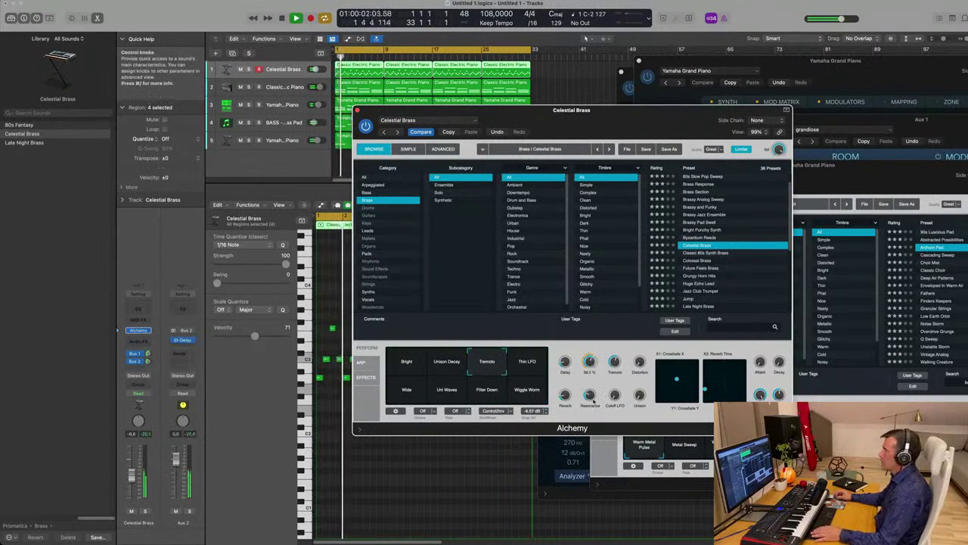
Step: Restart playback and fine-tune the Celestial Brass track's volume while trying out Alchemy's Delay and Cutoff controls
{"action": "key", "text": "Return"}
{"action": "left_click_drag", "start_coordinate": [412, 111], "coordinate": [398, 109]}
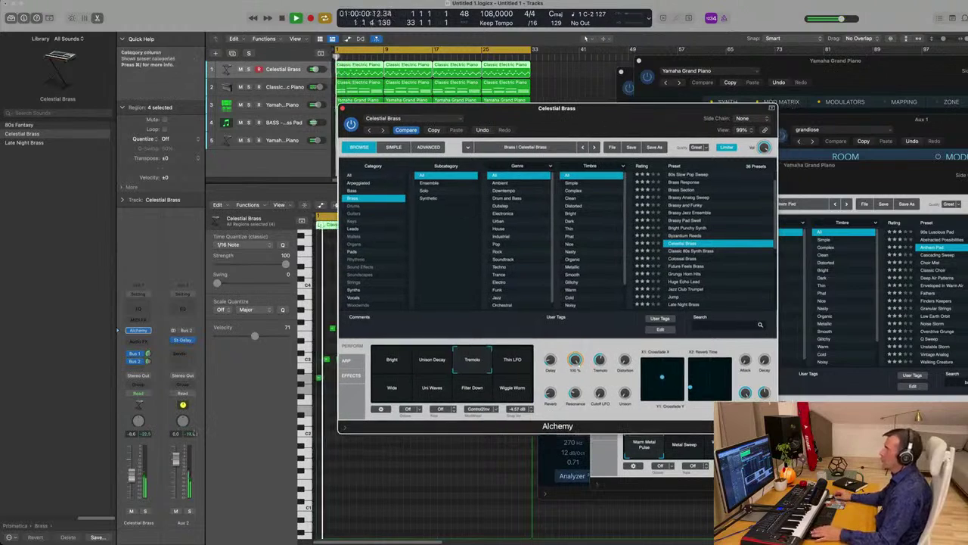
{"action": "left_click_drag", "start_coordinate": [132, 475], "coordinate": [132, 473]}
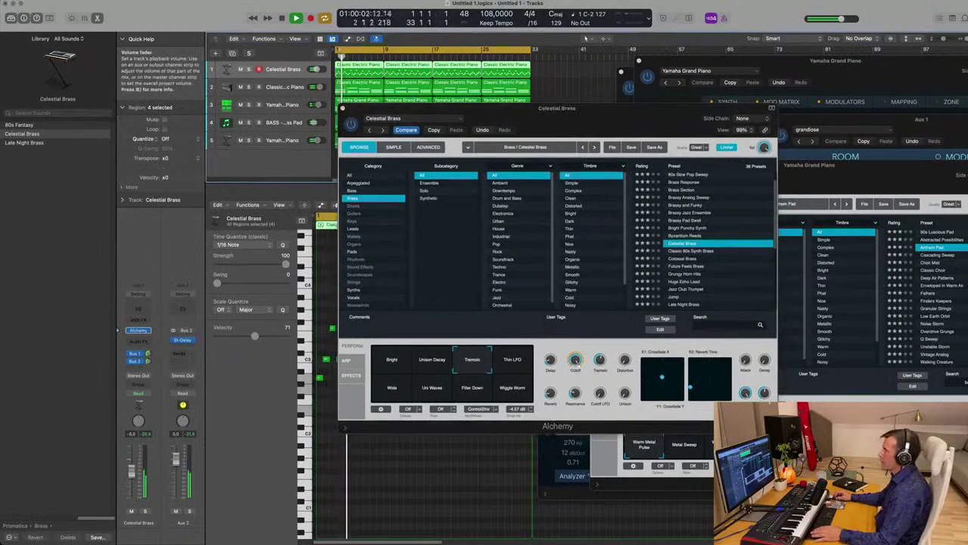
{"action": "left_click_drag", "start_coordinate": [550, 359], "coordinate": [550, 345]}
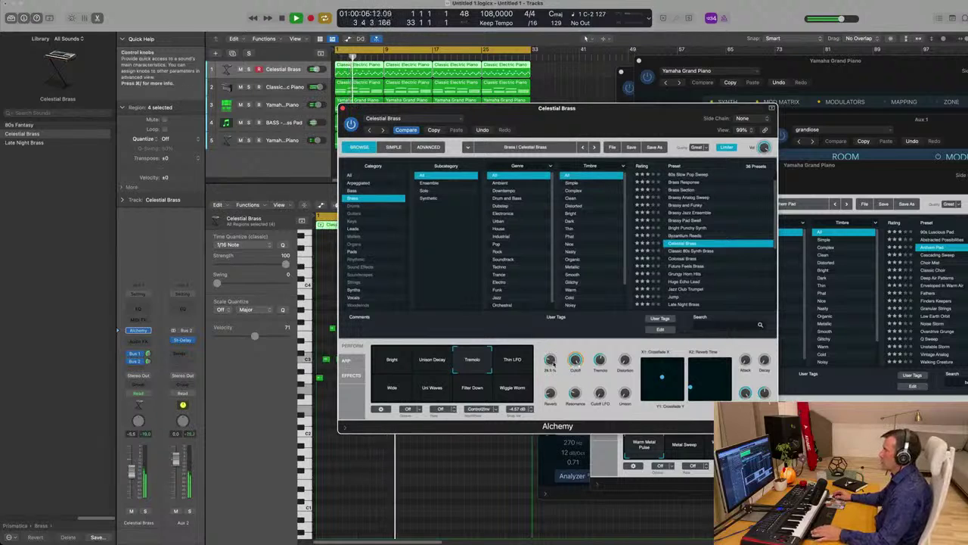
{"action": "left_click_drag", "start_coordinate": [130, 475], "coordinate": [130, 476]}
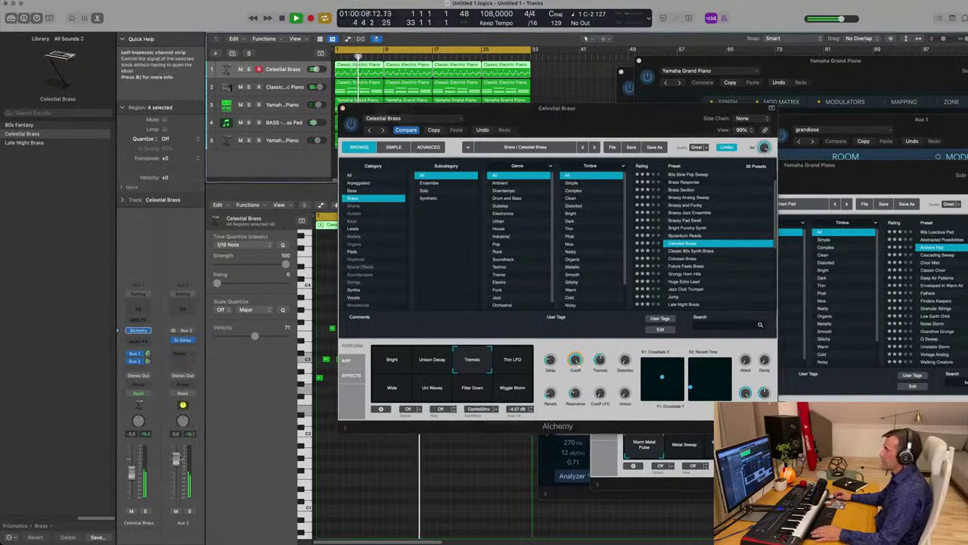
{"action": "left_click_drag", "start_coordinate": [575, 361], "coordinate": [573, 410]}
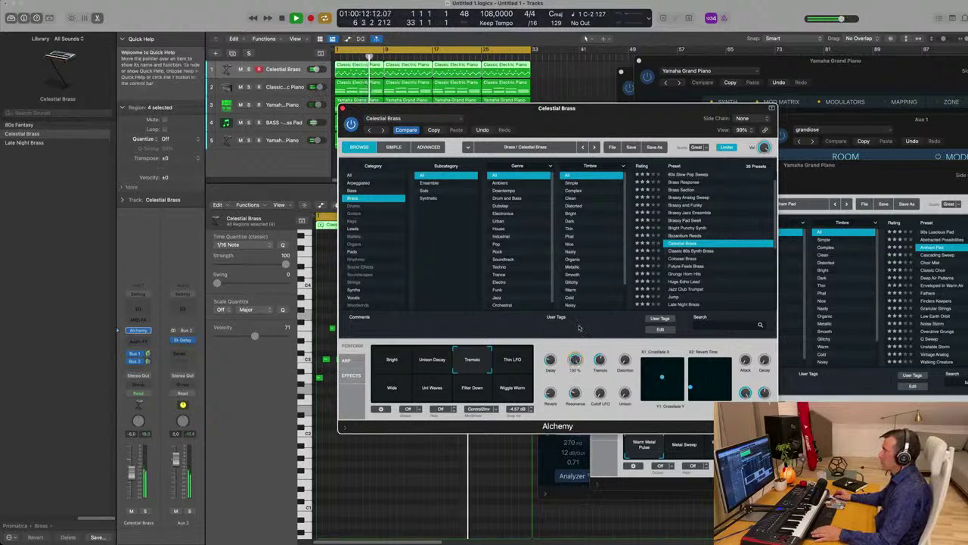
Step: Try the Colossal Brass and Future Feels Brass presets on the arpeggio track, and load Grungy Horn Hits
{"action": "left_click_drag", "start_coordinate": [596, 125], "coordinate": [631, 67]}
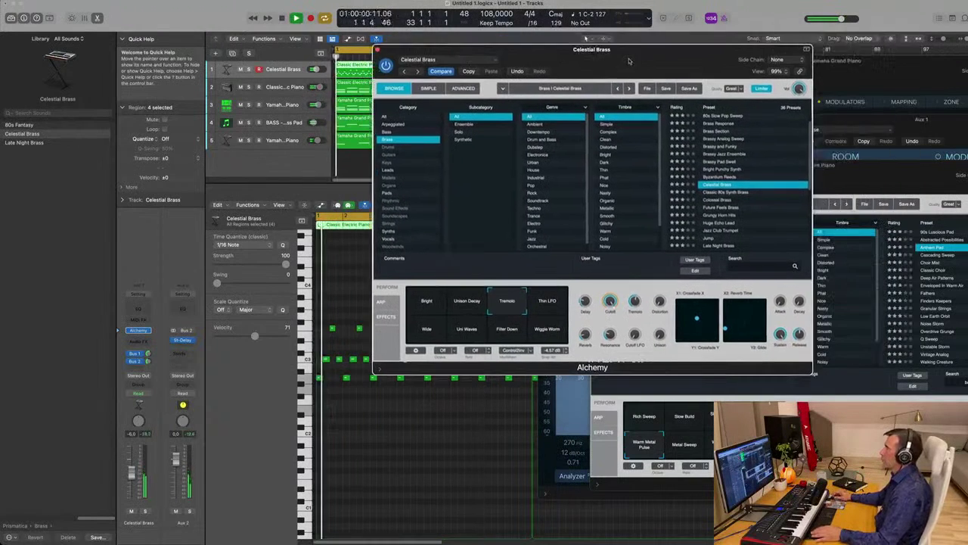
{"action": "left_click", "coordinate": [776, 201]}
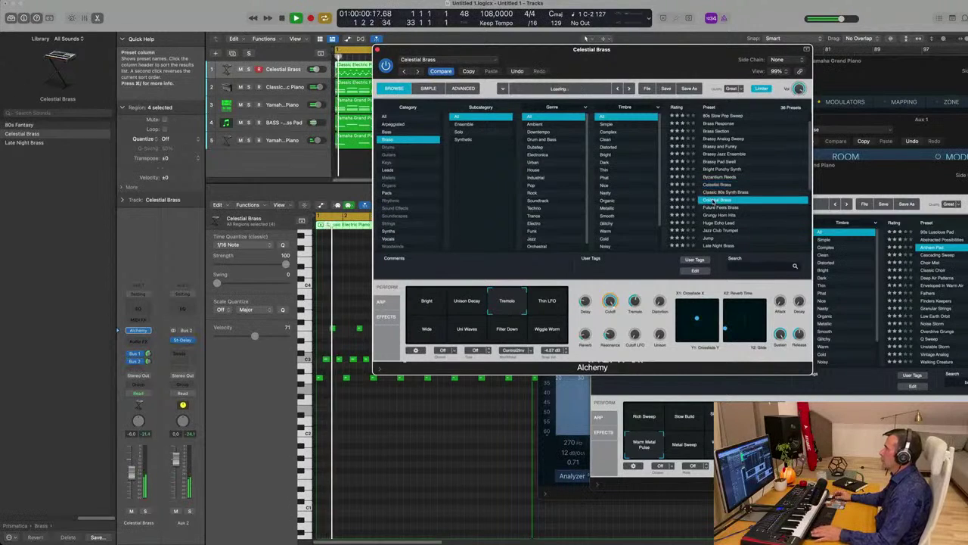
{"action": "left_click", "coordinate": [720, 208]}
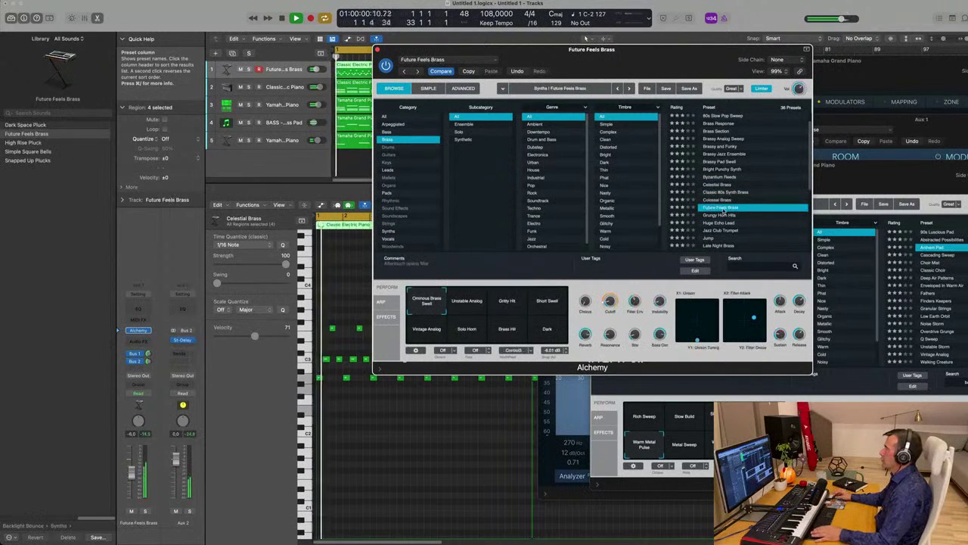
{"action": "left_click", "coordinate": [723, 216]}
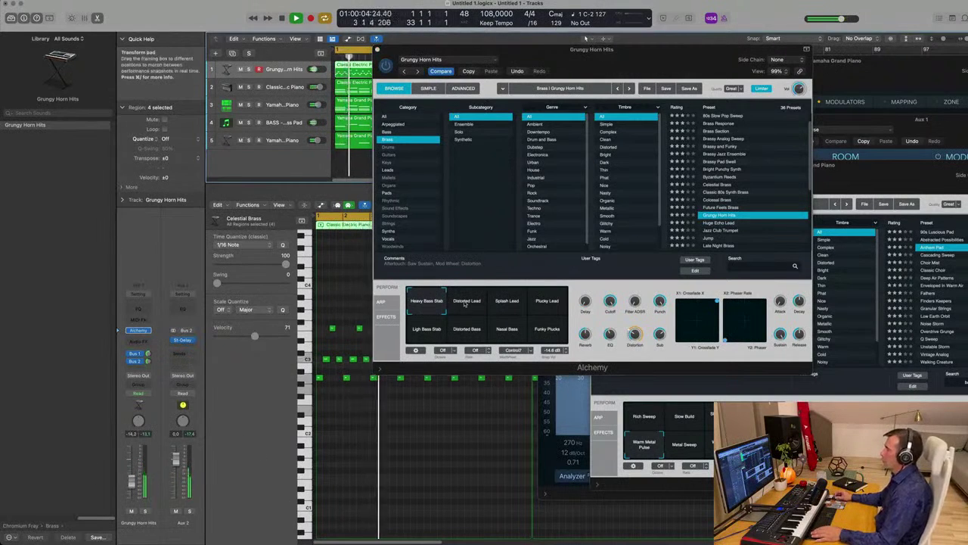
Step: Audition the Grungy Horn Hits snapshots, including Plucky Lead, Distorted Bass, Nasal Bass and Funky Plucks, while raising the track volume
{"action": "left_click_drag", "start_coordinate": [465, 303], "coordinate": [546, 306]}
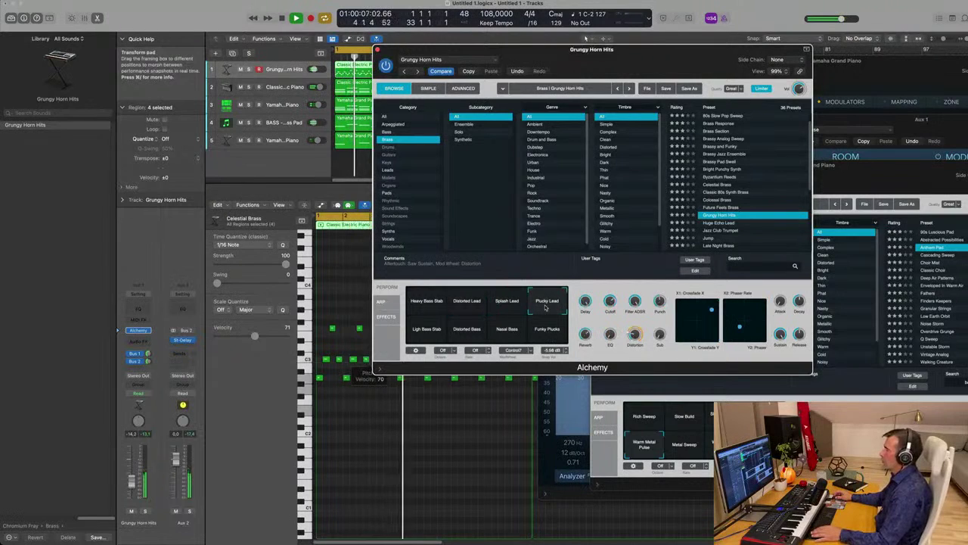
{"action": "left_click_drag", "start_coordinate": [132, 482], "coordinate": [132, 474]}
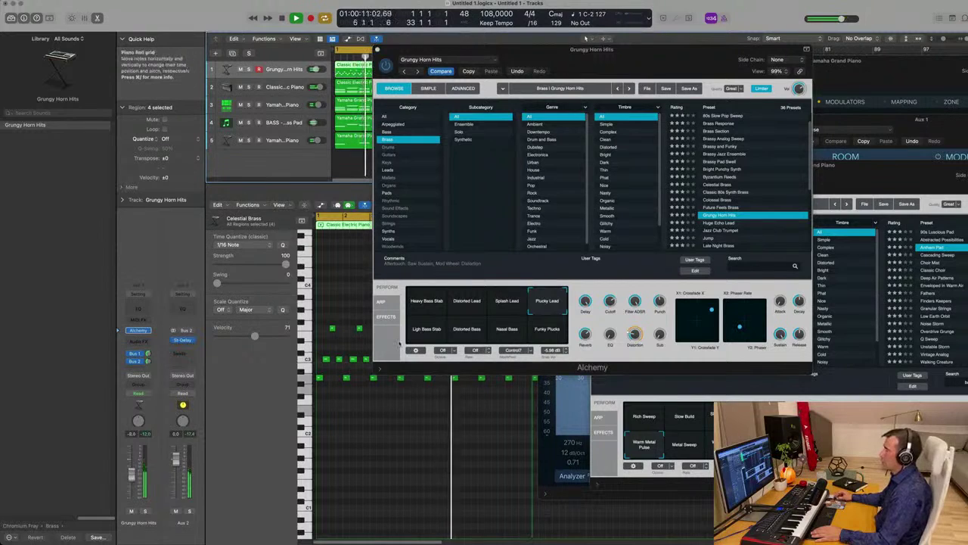
{"action": "left_click", "coordinate": [434, 334]}
{"action": "left_click", "coordinate": [467, 334]}
{"action": "left_click", "coordinate": [507, 333]}
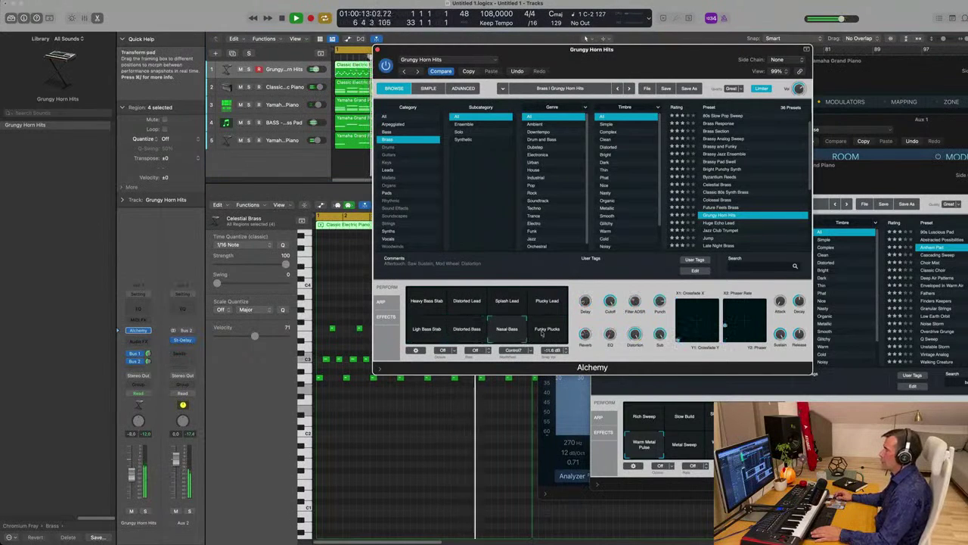
{"action": "left_click", "coordinate": [551, 334]}
Step: Try the Jump, Minimal Synth Pattern, Liquid Synth and Prophetic Brass presets on the arpeggio track
{"action": "scroll", "coordinate": [754, 177], "scroll_direction": "up", "scroll_amount": 2}
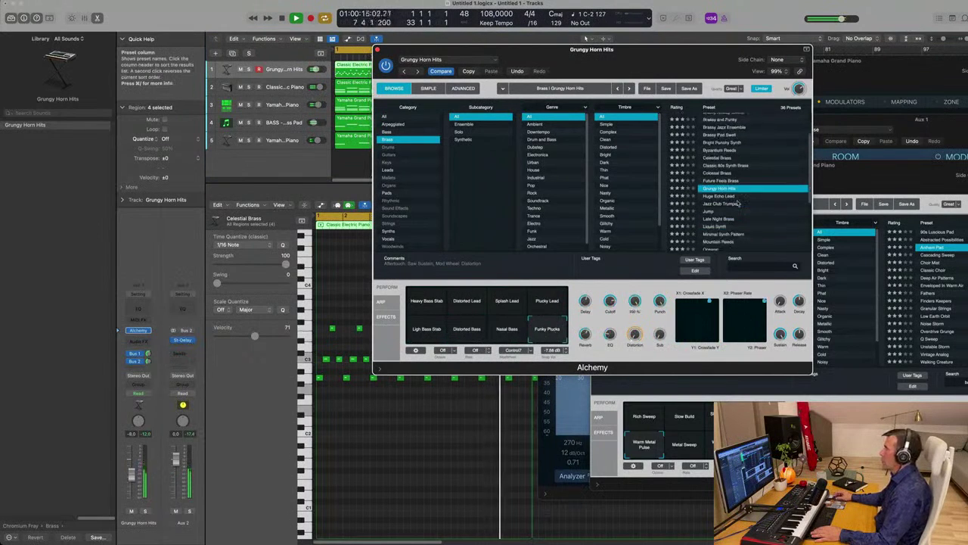
{"action": "scroll", "coordinate": [715, 136], "scroll_direction": "down", "scroll_amount": 5}
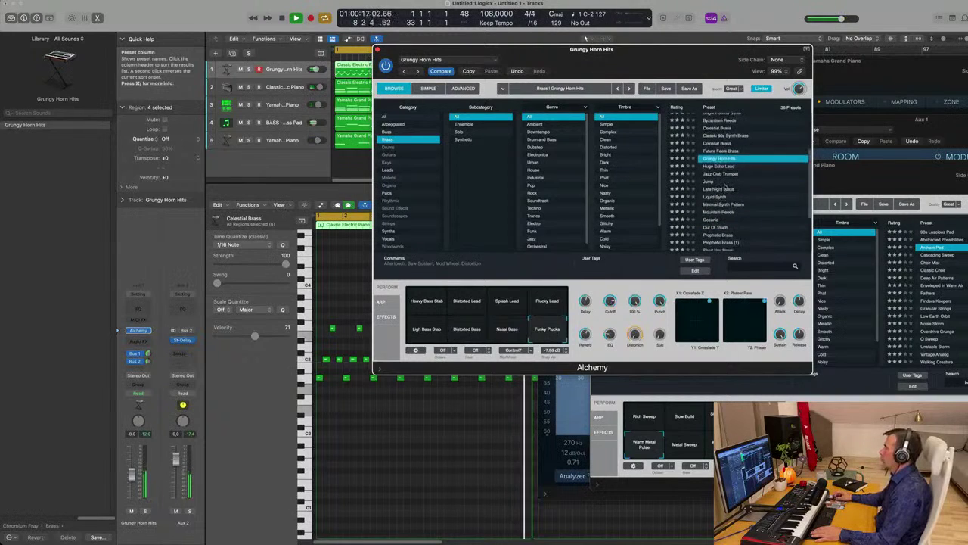
{"action": "left_click", "coordinate": [708, 183]}
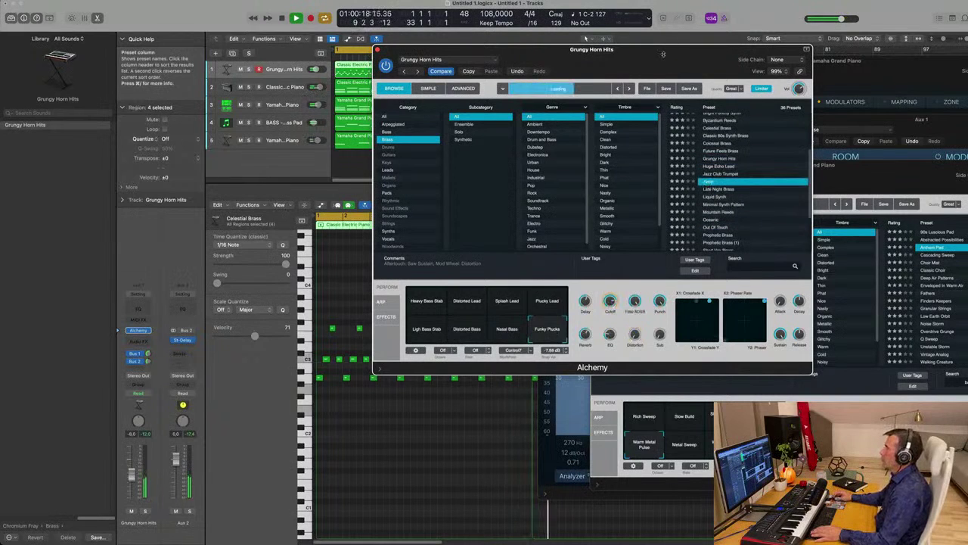
{"action": "left_click", "coordinate": [751, 206]}
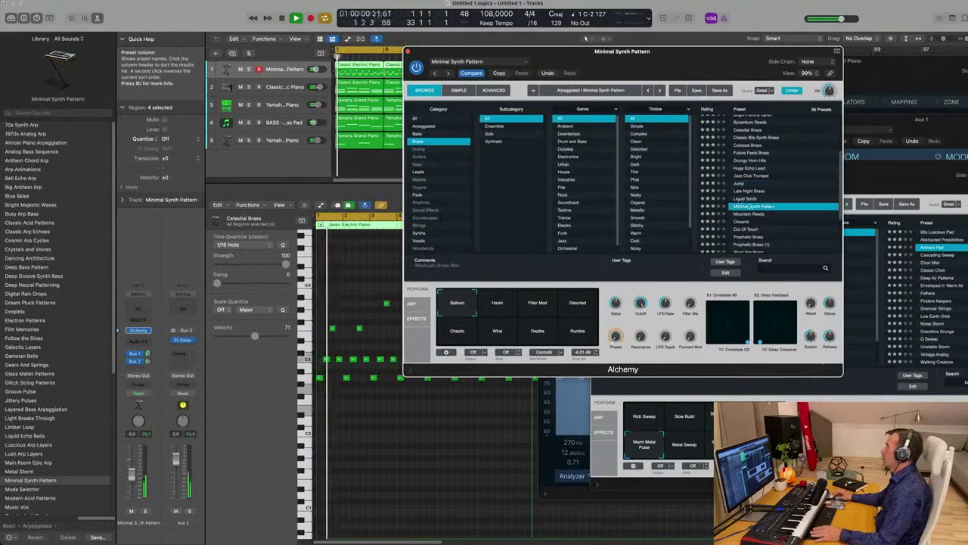
{"action": "key", "text": "Up"}
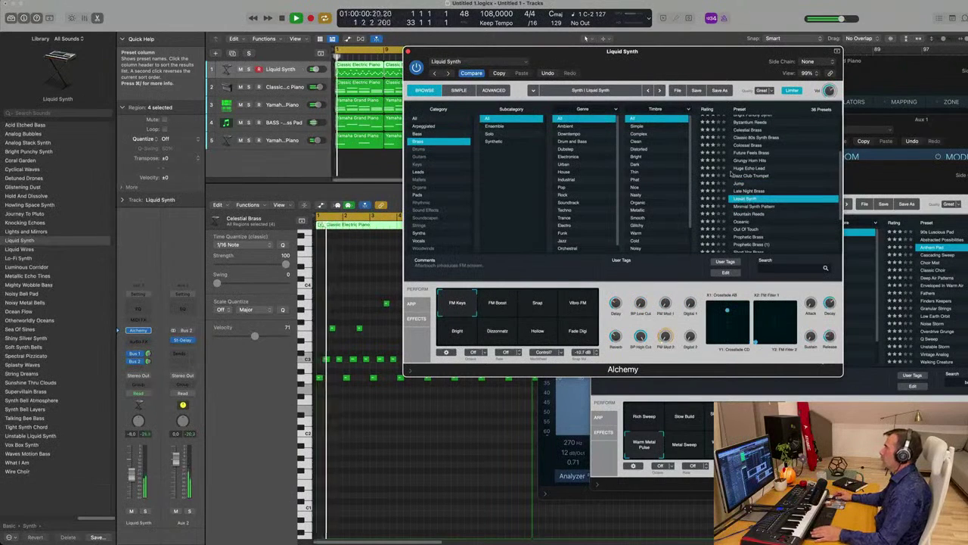
{"action": "scroll", "coordinate": [747, 217], "scroll_direction": "down", "scroll_amount": 3}
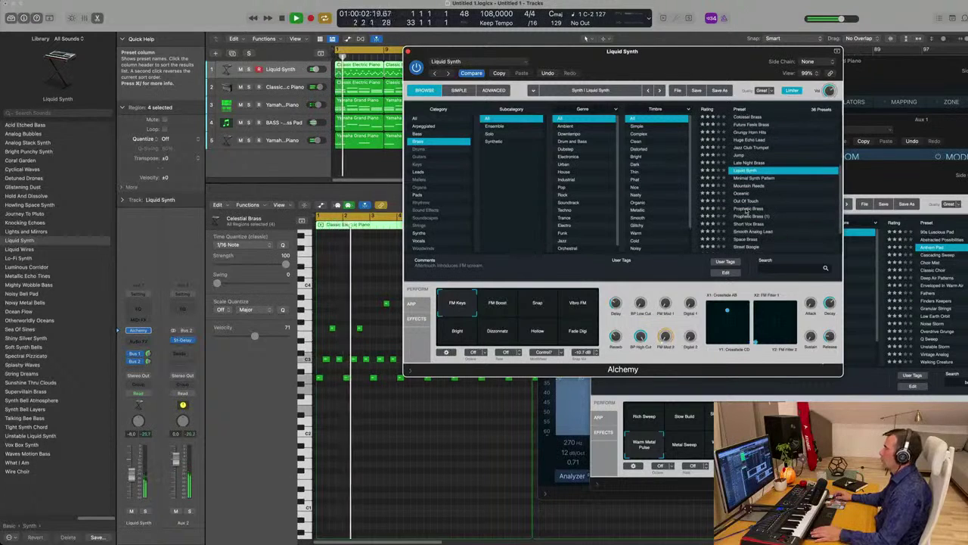
{"action": "scroll", "coordinate": [746, 209], "scroll_direction": "down", "scroll_amount": 1}
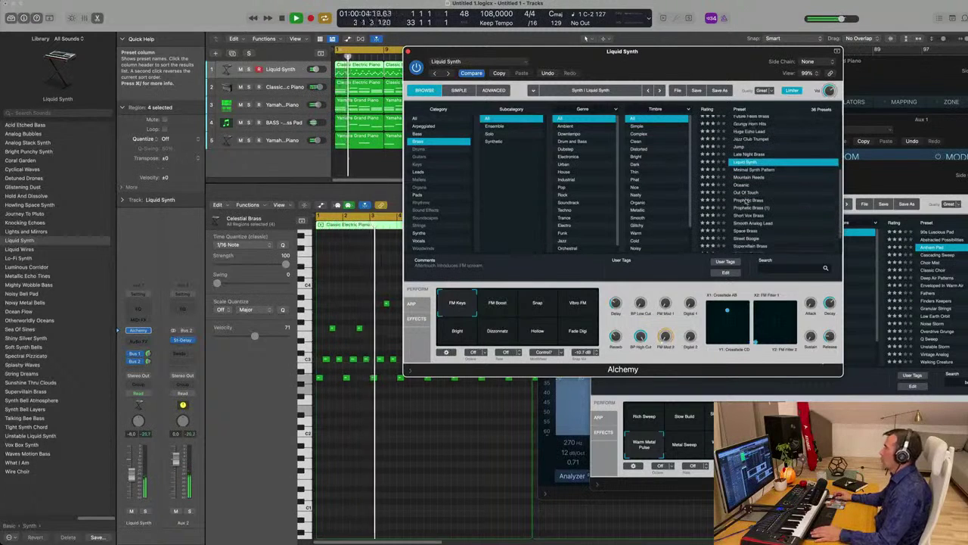
{"action": "left_click", "coordinate": [748, 200]}
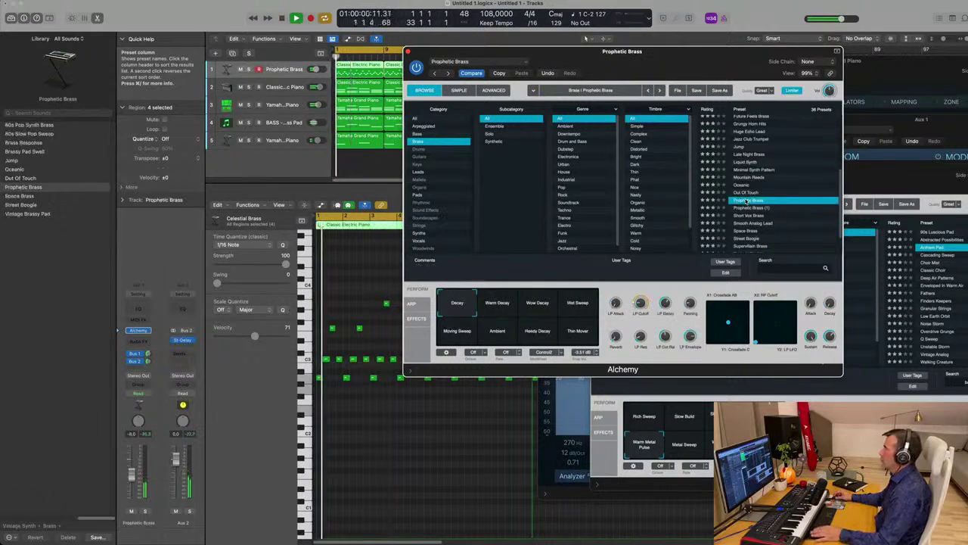
Step: Load the Street Boogie brass preset and adjust its LP Cutoff and the track's Bus 1 send level
{"action": "scroll", "coordinate": [747, 201], "scroll_direction": "down", "scroll_amount": 3}
{"action": "left_click", "coordinate": [785, 209]}
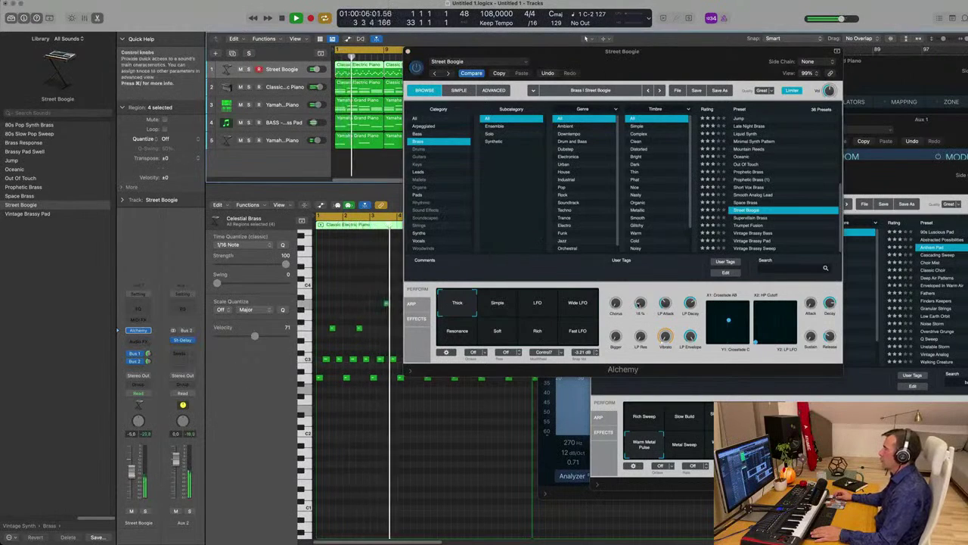
{"action": "left_click_drag", "start_coordinate": [640, 305], "coordinate": [641, 290]}
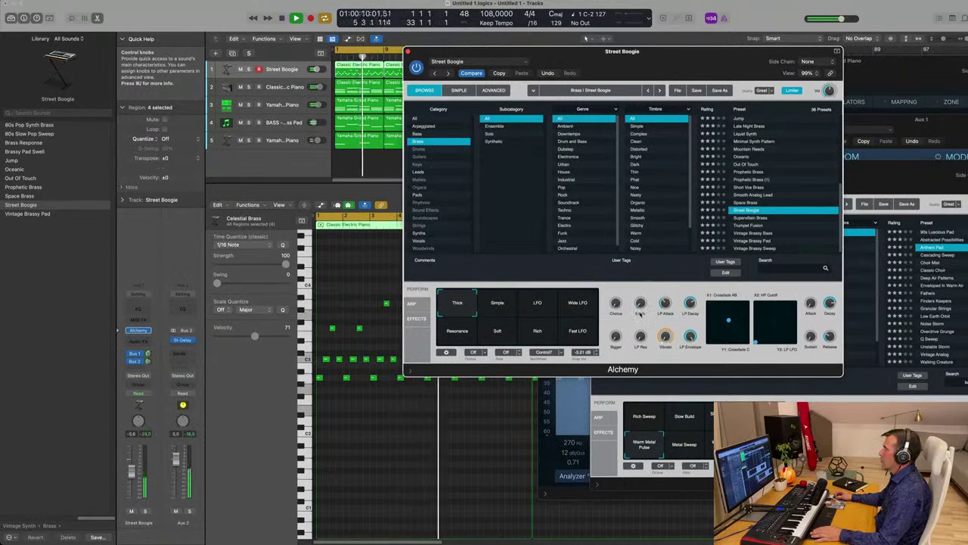
{"action": "left_click_drag", "start_coordinate": [148, 353], "coordinate": [148, 346]}
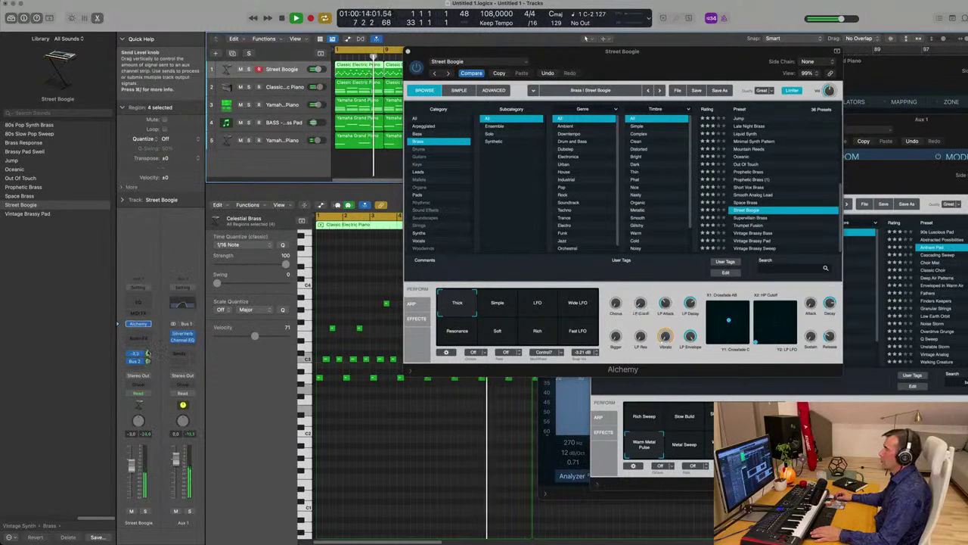
Step: Try out Street Boogie's arpeggiator, switch it off, and set the track's volume to about -3.2 dB
{"action": "left_click", "coordinate": [410, 303]}
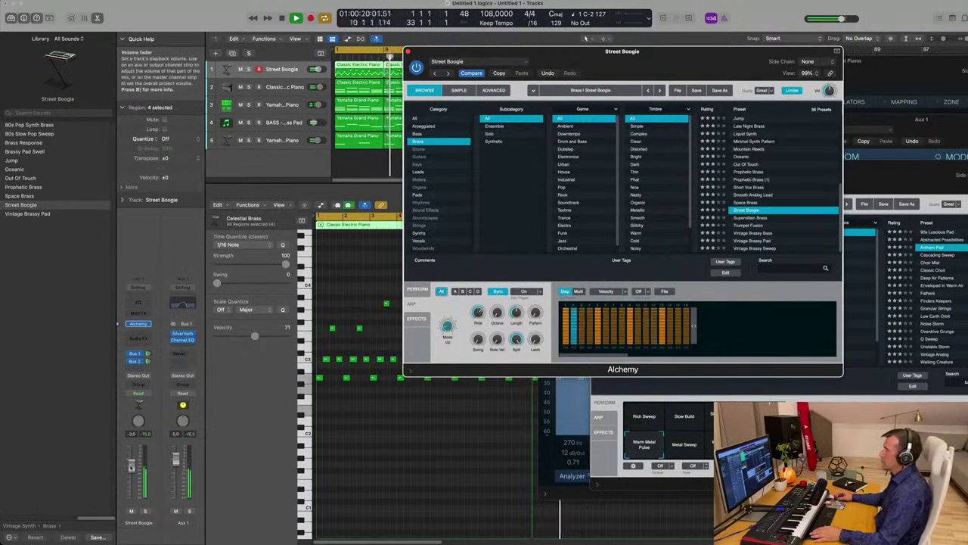
{"action": "left_click", "coordinate": [519, 312]}
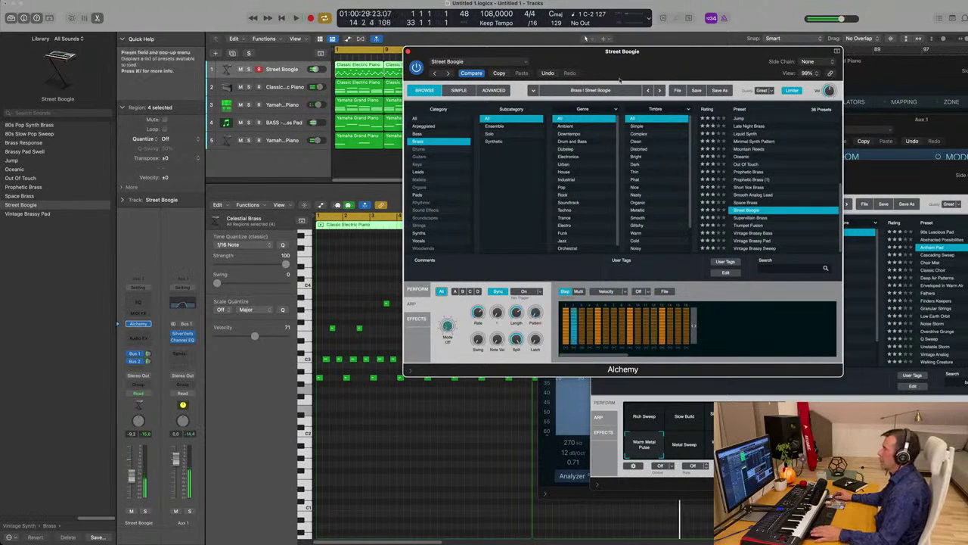
{"action": "left_click_drag", "start_coordinate": [492, 369], "coordinate": [495, 394]}
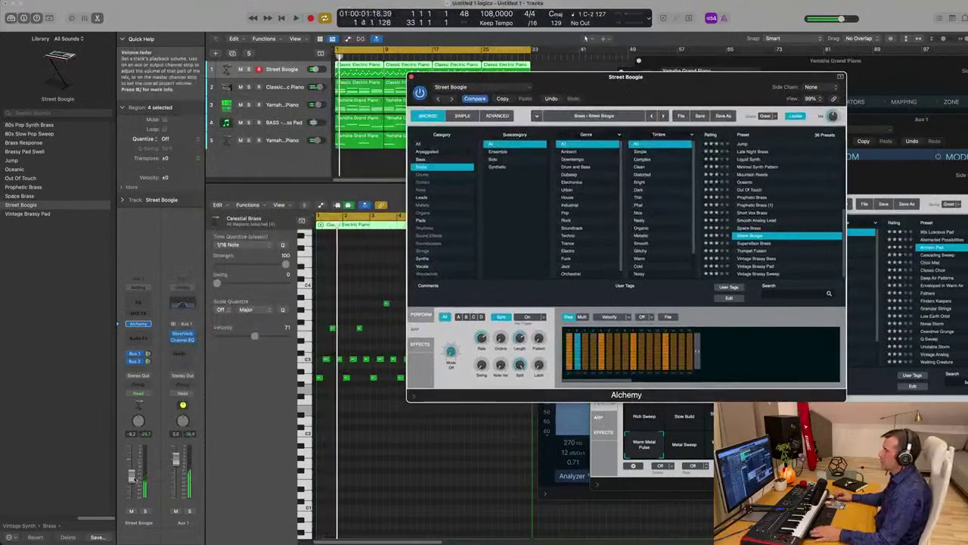
{"action": "left_click_drag", "start_coordinate": [131, 477], "coordinate": [132, 472]}
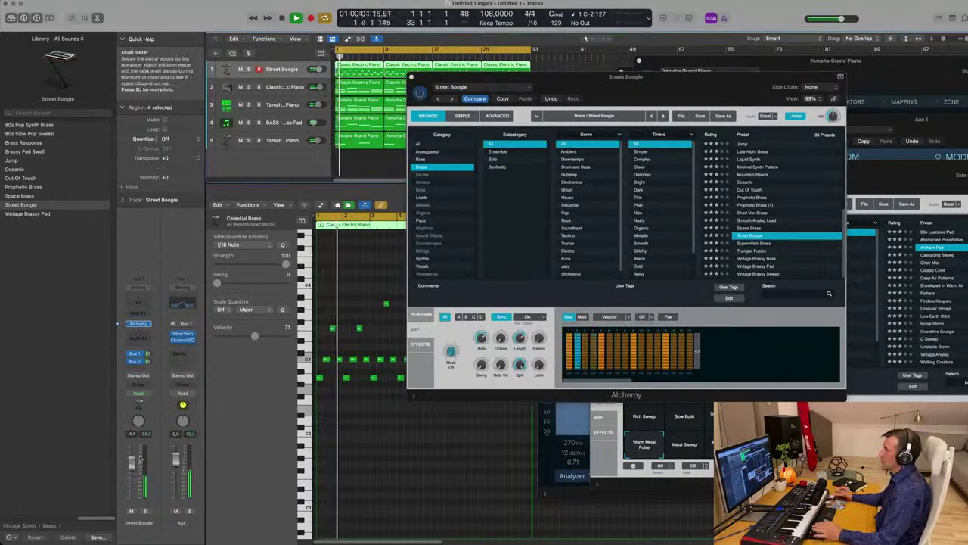
Step: Close the Street Boogie, Sylenth1, Channel EQ and Anthem Pad plug-in windows, and move the Classic Electric Piano window clear of the tracks
{"action": "left_click_drag", "start_coordinate": [625, 89], "coordinate": [472, 181]}
{"action": "left_click", "coordinate": [258, 169]}
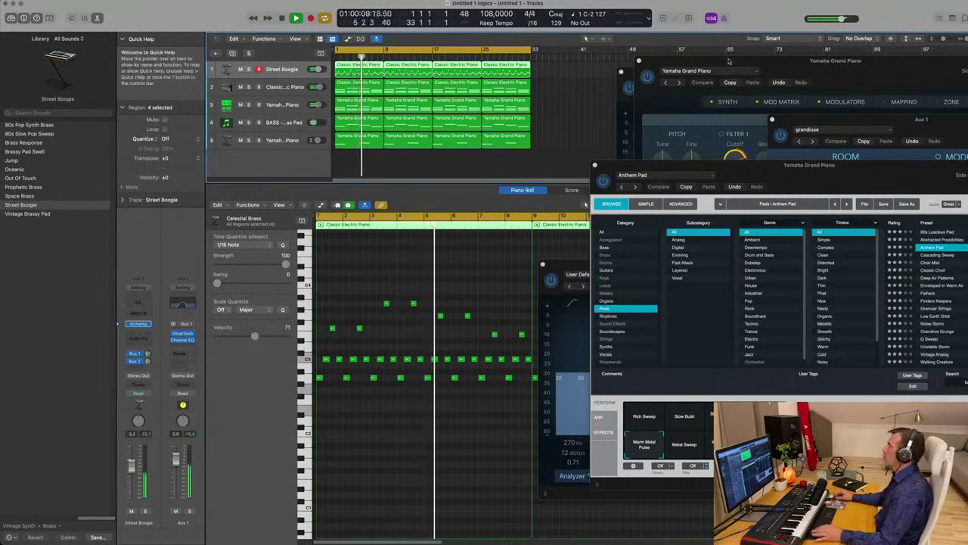
{"action": "left_click", "coordinate": [642, 76]}
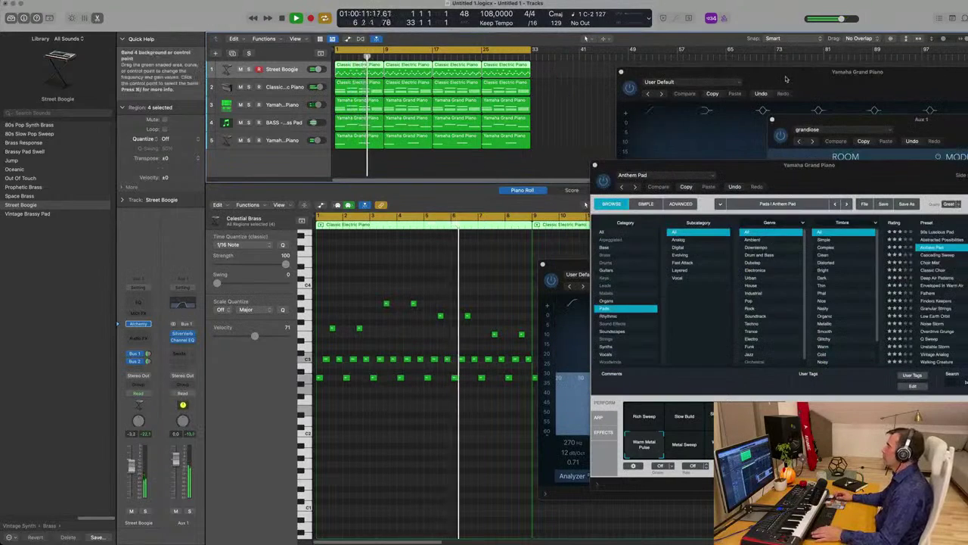
{"action": "left_click_drag", "start_coordinate": [756, 74], "coordinate": [593, 86]}
{"action": "left_click", "coordinate": [458, 85]}
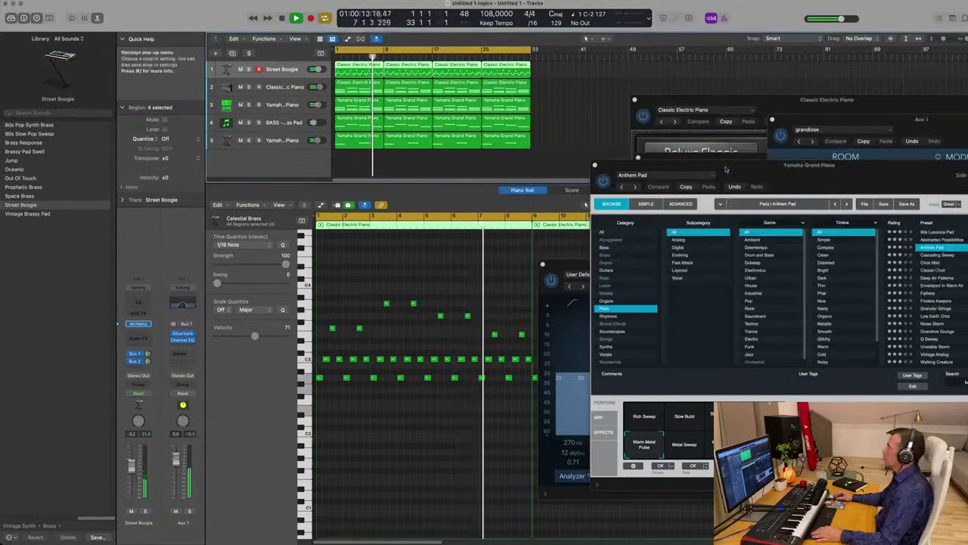
{"action": "left_click_drag", "start_coordinate": [772, 167], "coordinate": [616, 180]}
{"action": "left_click", "coordinate": [439, 179]}
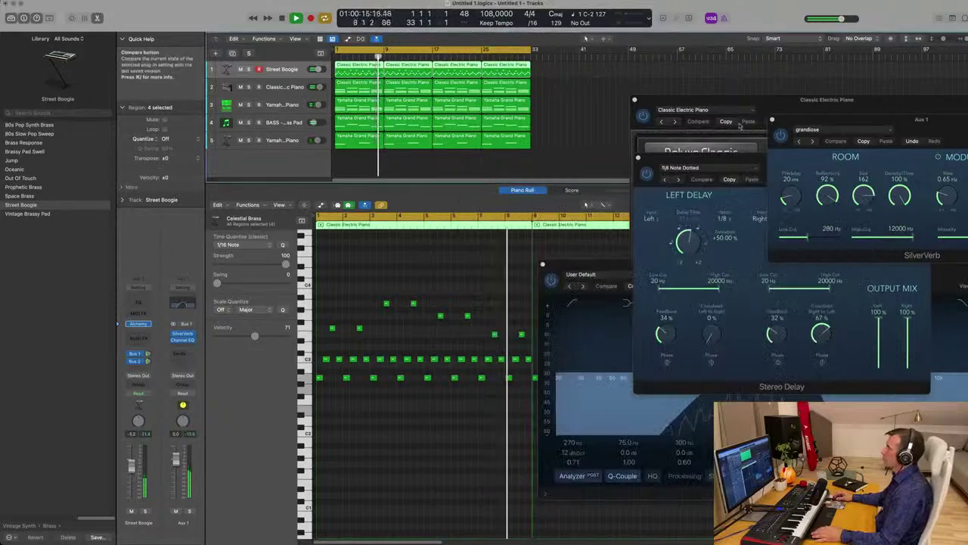
{"action": "left_click_drag", "start_coordinate": [726, 99], "coordinate": [591, 250]}
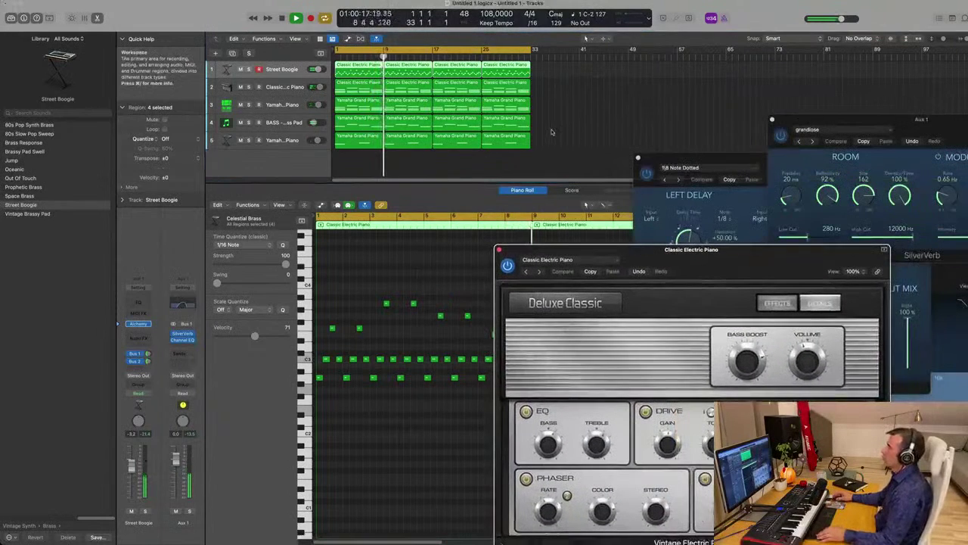
Step: Increase the track height in the arrangement and close the Piano Roll to show all tracks in full
{"action": "scroll", "coordinate": [450, 149], "scroll_direction": "down", "scroll_amount": 1}
{"action": "scroll", "coordinate": [442, 162], "scroll_direction": "up", "scroll_amount": 3}
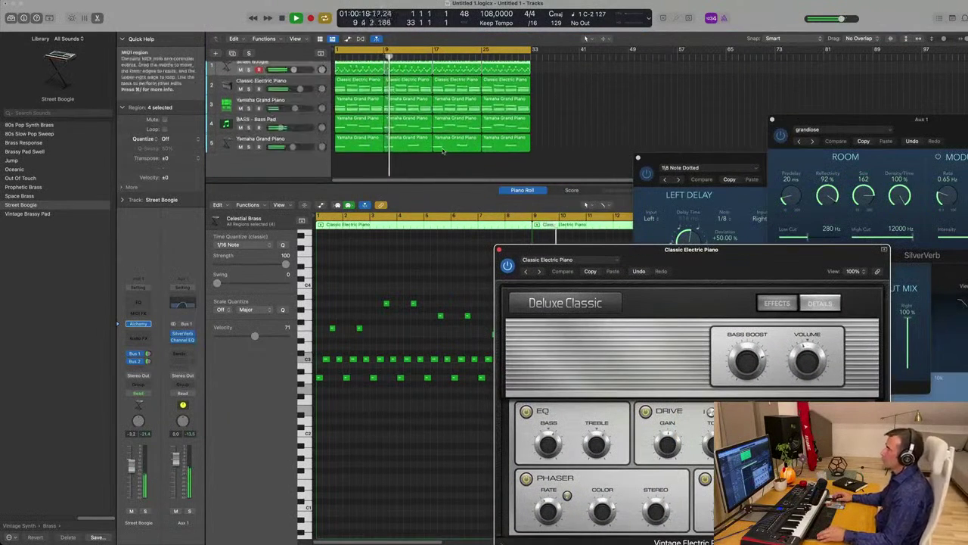
{"action": "key", "text": "x"}
{"action": "key", "text": "x"}
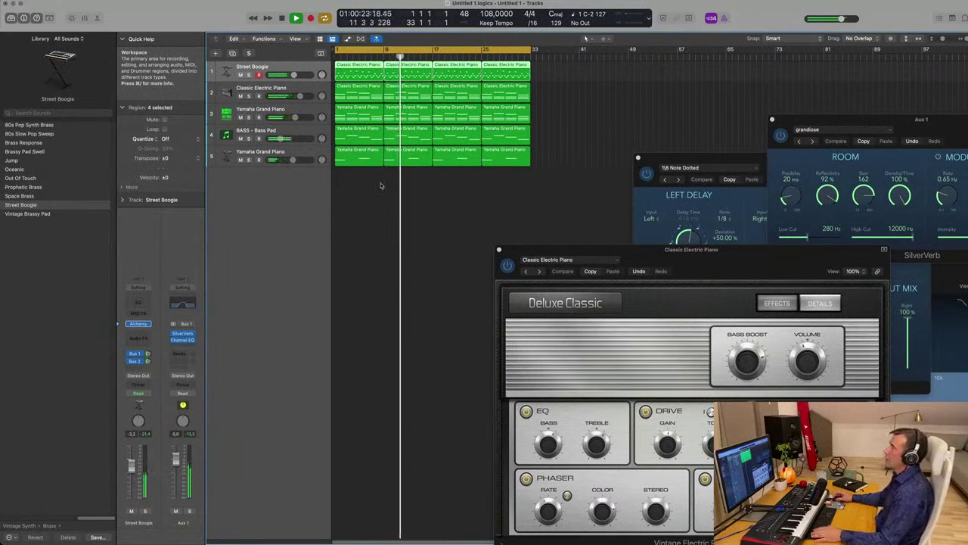
Step: Duplicate the Yamaha Grand Piano track without its regions and switch off the high cut in the copy's Channel EQ
{"action": "left_click", "coordinate": [279, 111]}
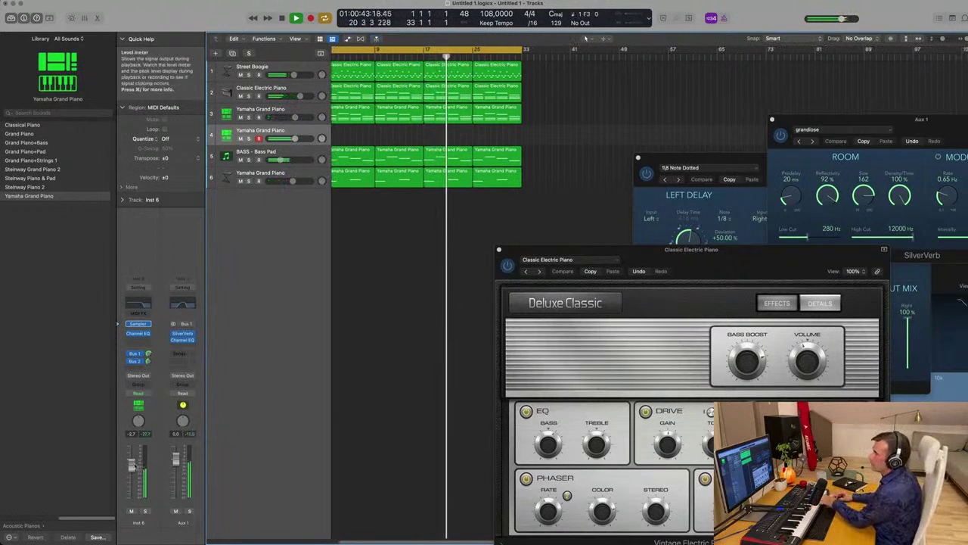
{"action": "left_click", "coordinate": [138, 304]}
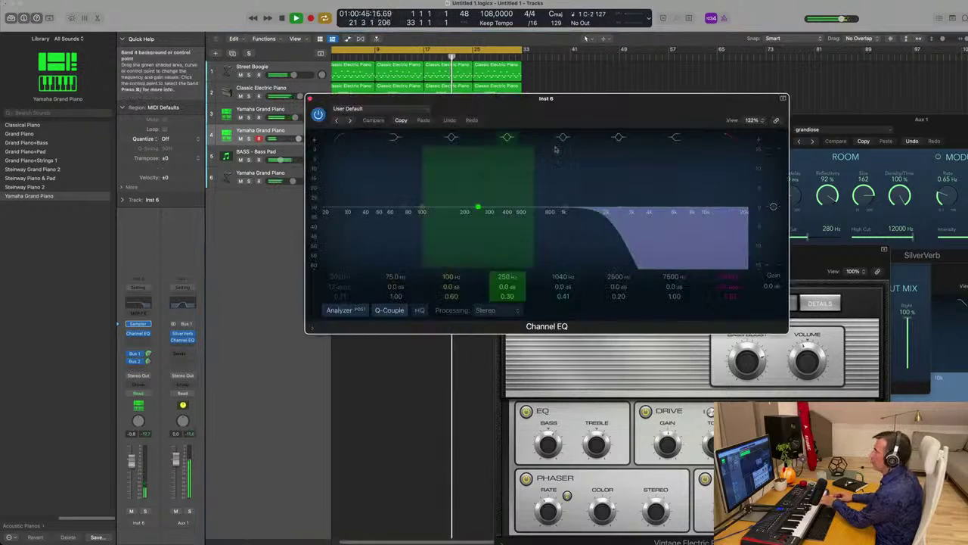
{"action": "left_click_drag", "start_coordinate": [654, 107], "coordinate": [660, 176]}
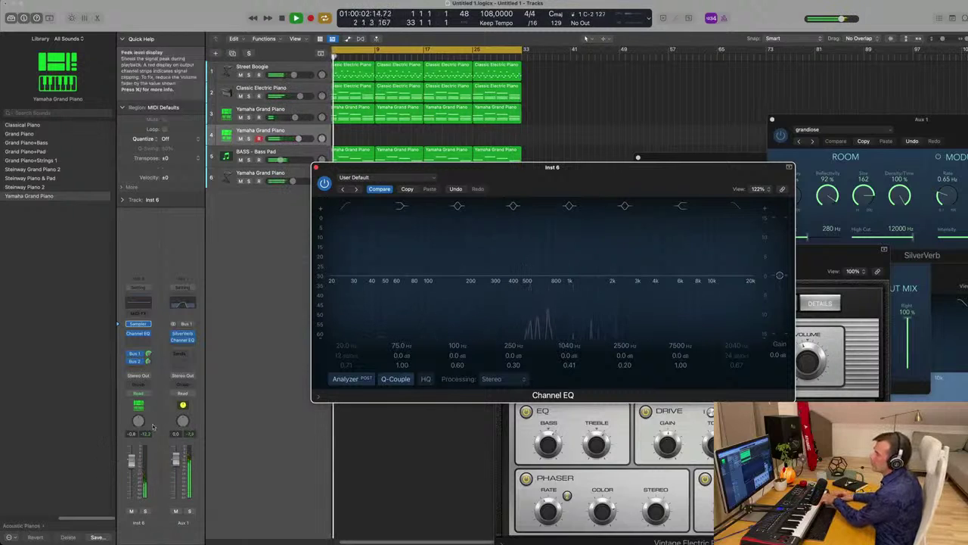
Step: Lower the new piano track's Bus 2 send and record a 16-bar melody on it from bar 1
{"action": "left_click_drag", "start_coordinate": [147, 366], "coordinate": [148, 376]}
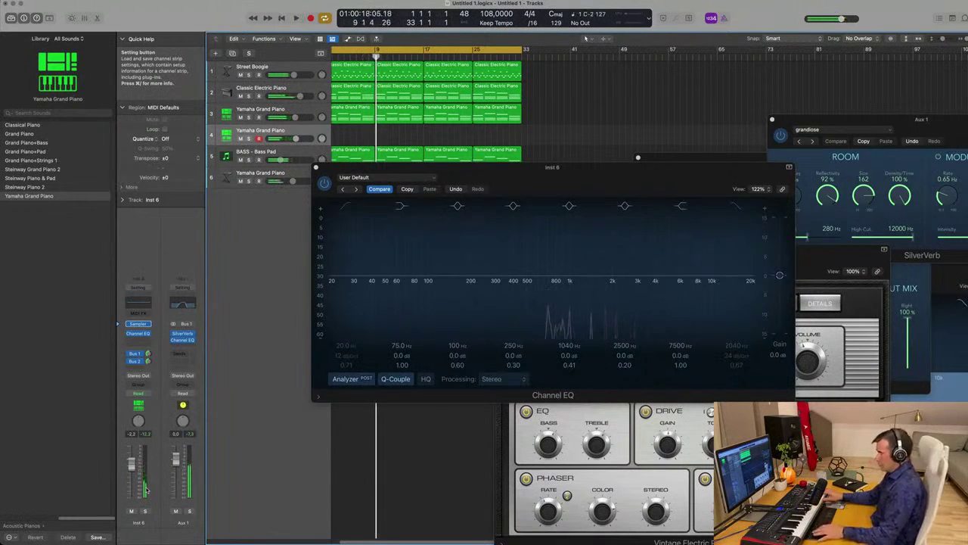
{"action": "key", "text": "r"}
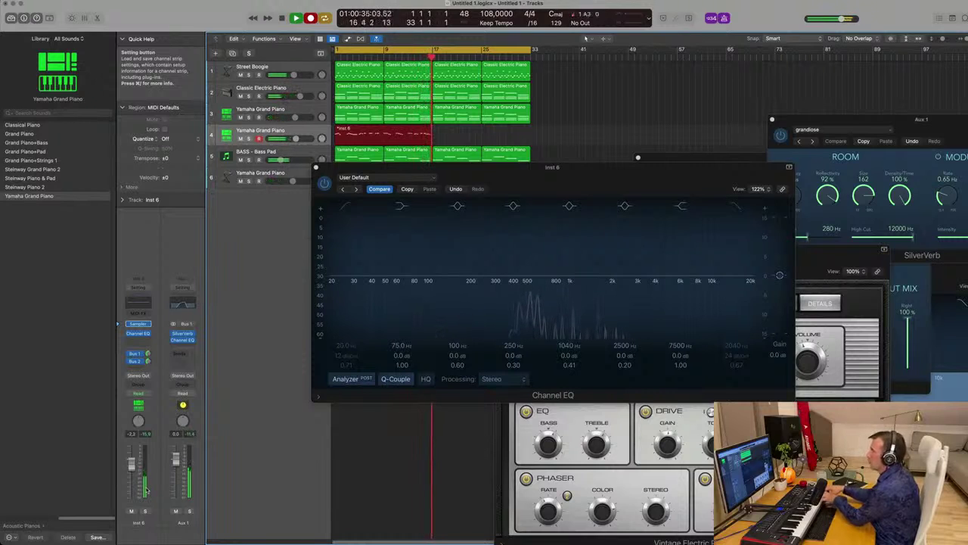
{"action": "key", "text": "space"}
{"action": "key", "text": "space"}
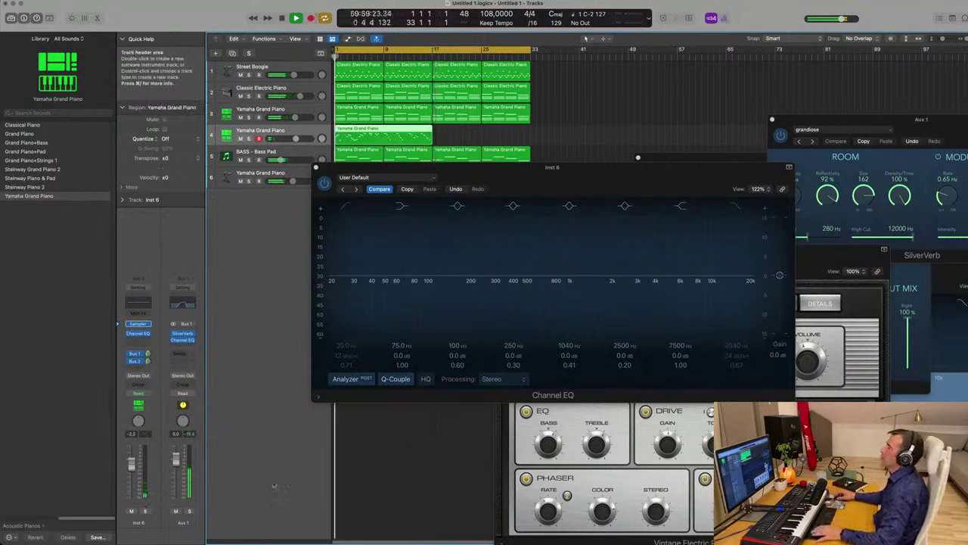
Step: Open the recorded piano melody region in the Piano Roll, select all its notes and move the Channel EQ window clear of them
{"action": "double_click", "coordinate": [392, 128]}
{"action": "key", "text": "super+a"}
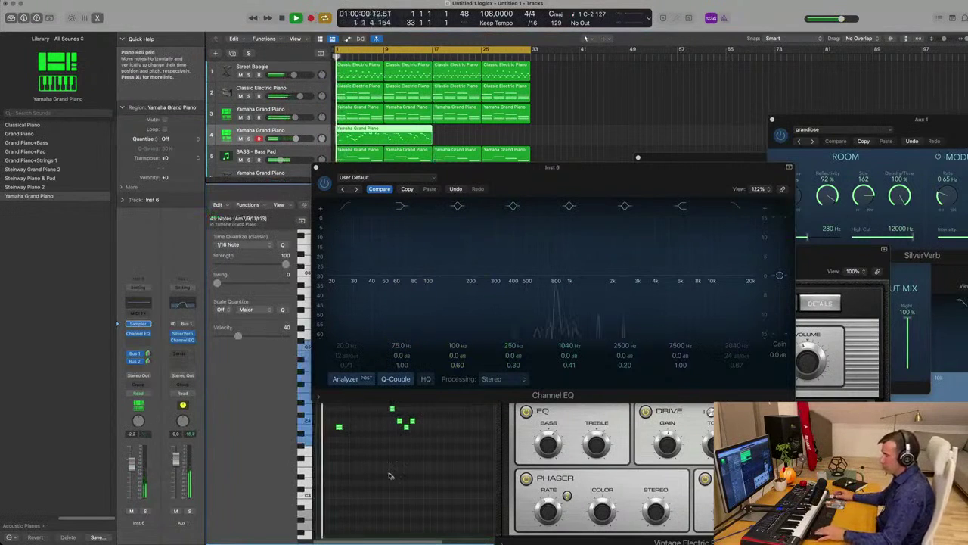
{"action": "left_click_drag", "start_coordinate": [565, 191], "coordinate": [884, 123]}
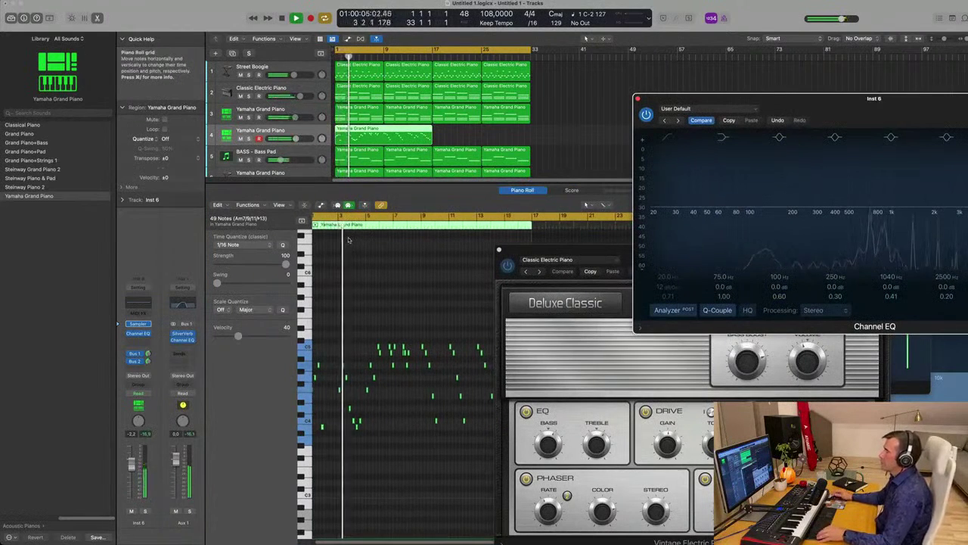
Step: Follow the recorded melody's notes in the Piano Roll during playback and stop after the end of the region
{"action": "scroll", "coordinate": [365, 260], "scroll_direction": "up", "scroll_amount": 3}
{"action": "scroll", "coordinate": [369, 261], "scroll_direction": "up", "scroll_amount": 3}
{"action": "scroll", "coordinate": [371, 262], "scroll_direction": "down", "scroll_amount": 2}
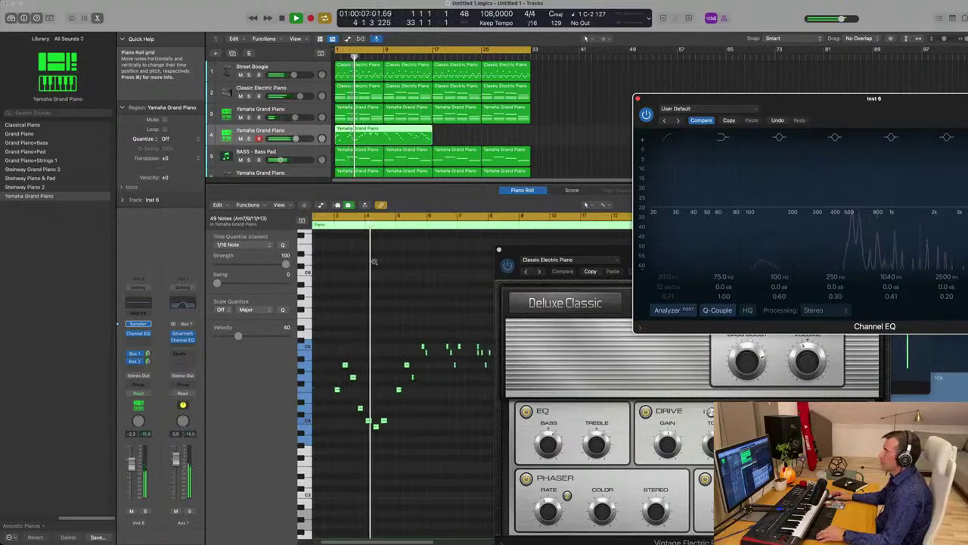
{"action": "scroll", "coordinate": [371, 263], "scroll_direction": "left", "scroll_amount": 1}
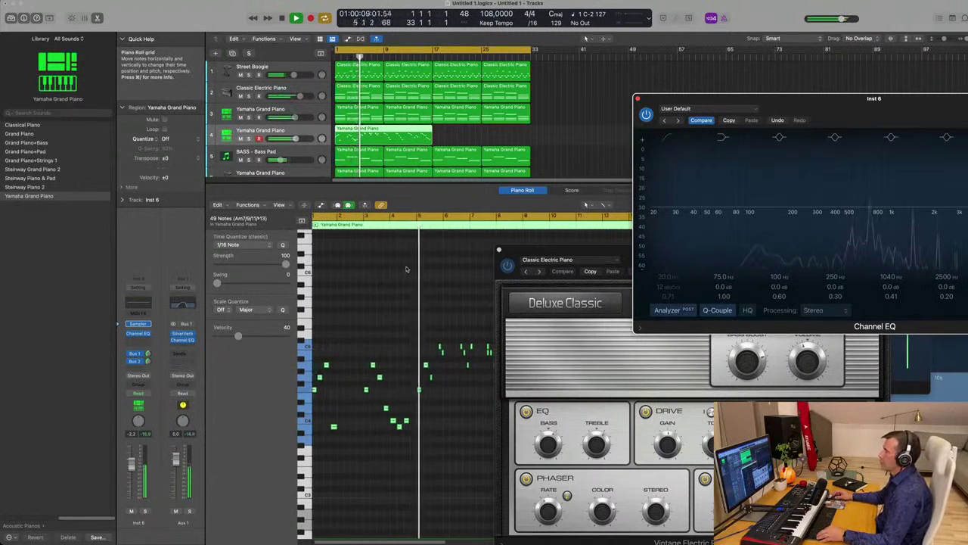
{"action": "scroll", "coordinate": [400, 268], "scroll_direction": "down", "scroll_amount": 2}
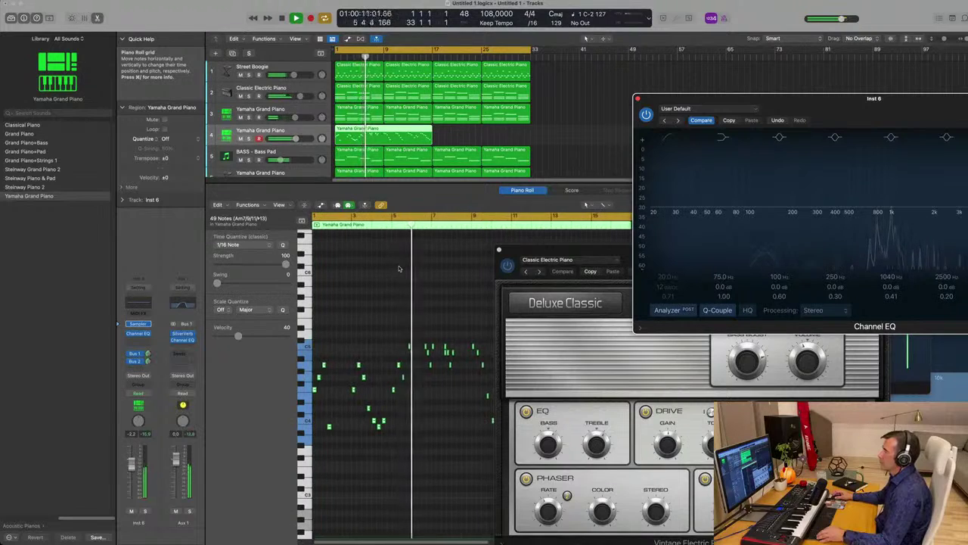
{"action": "scroll", "coordinate": [399, 264], "scroll_direction": "up", "scroll_amount": 1}
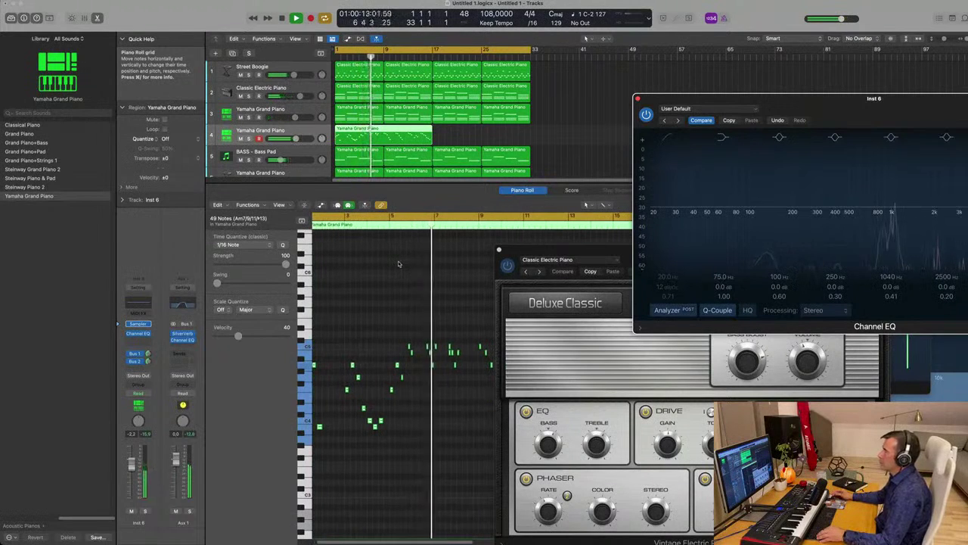
{"action": "scroll", "coordinate": [399, 263], "scroll_direction": "left", "scroll_amount": 1}
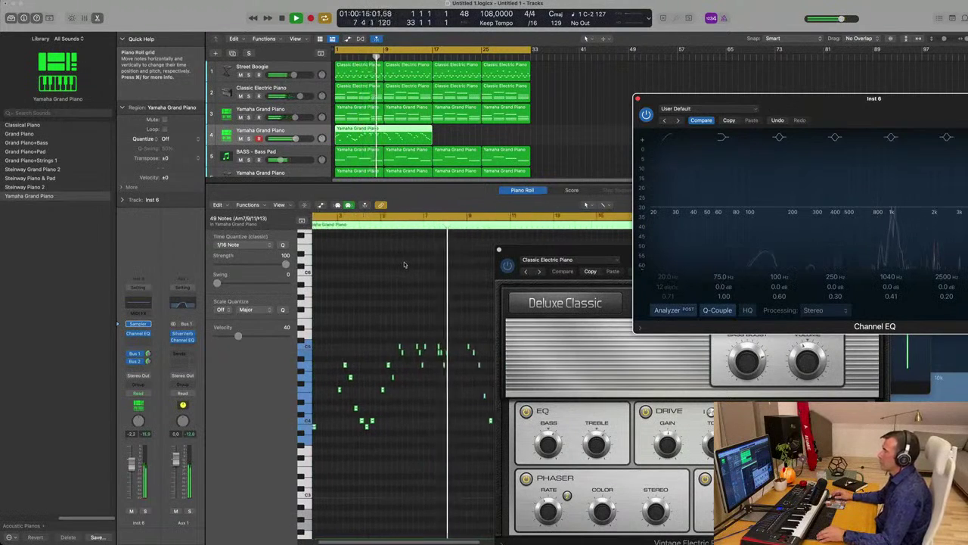
{"action": "scroll", "coordinate": [401, 264], "scroll_direction": "right", "scroll_amount": 3}
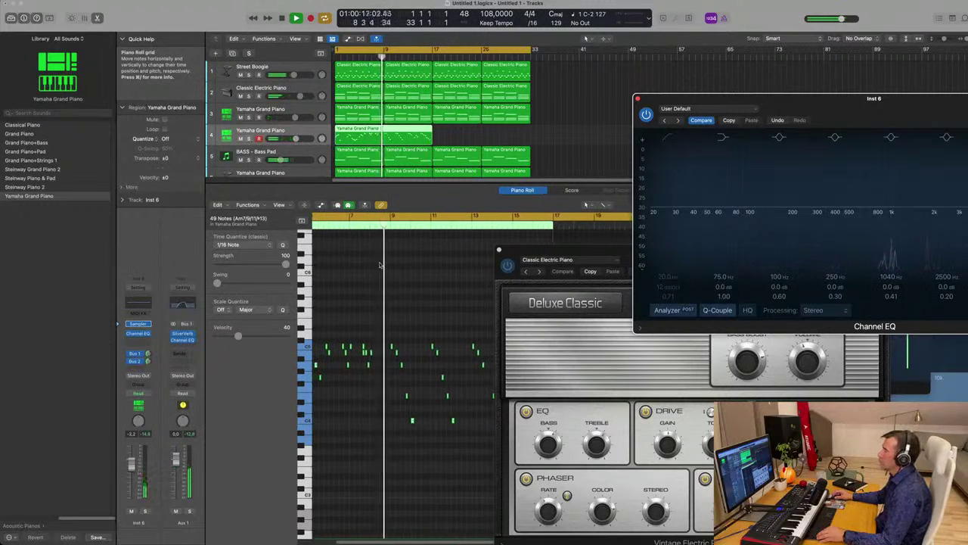
{"action": "scroll", "coordinate": [381, 264], "scroll_direction": "down", "scroll_amount": 2}
{"action": "scroll", "coordinate": [394, 270], "scroll_direction": "up", "scroll_amount": 5}
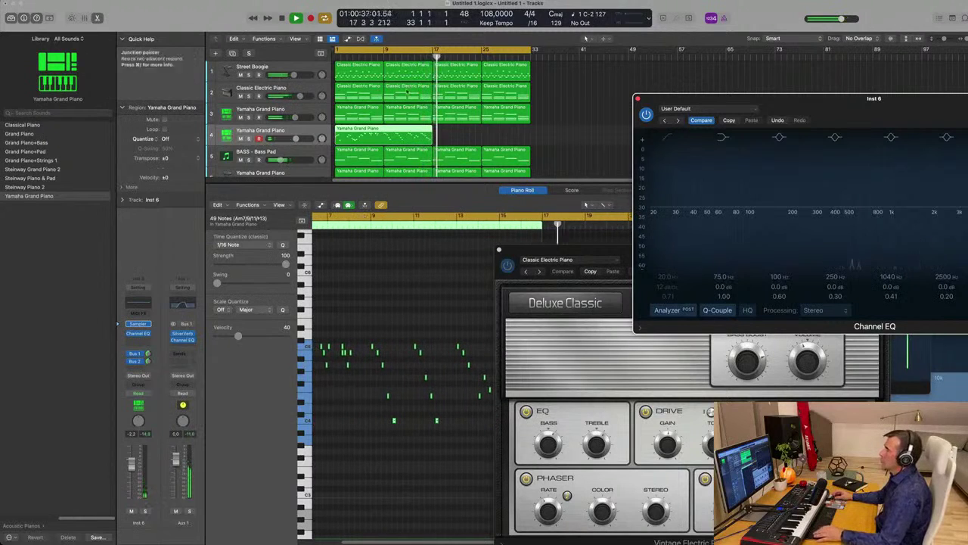
{"action": "key", "text": "space"}
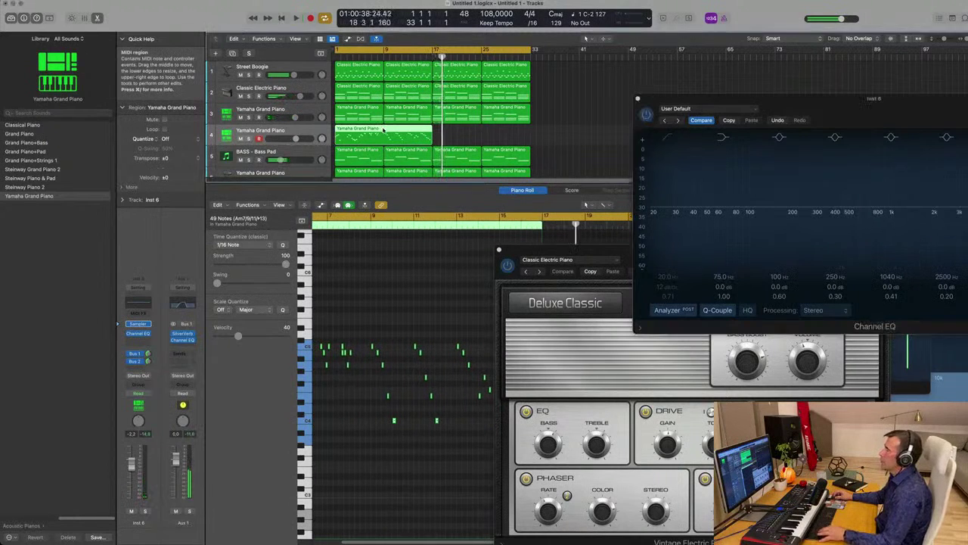
Step: Split the melody region at bar 9, delete its first eight bars and move the remaining part to bar 1
{"action": "left_click", "coordinate": [382, 128]}
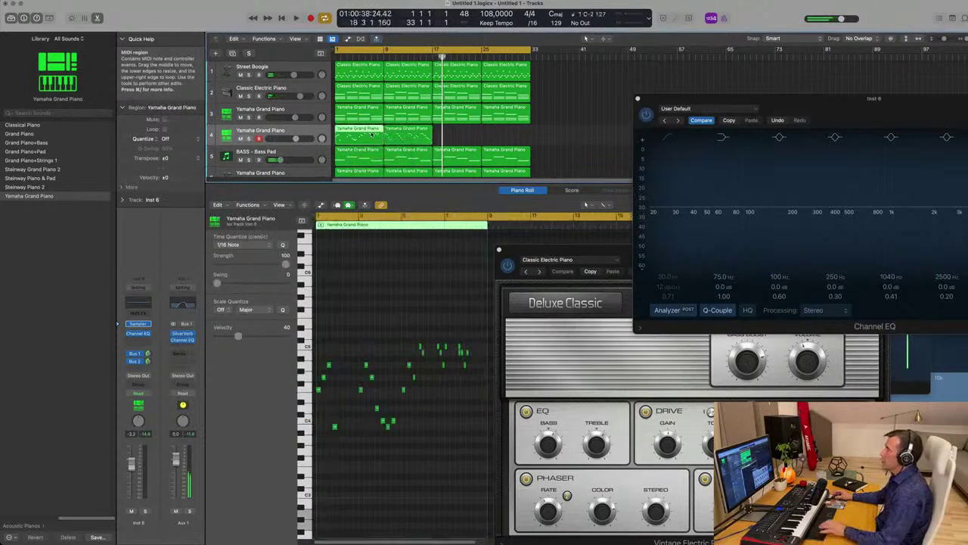
{"action": "key", "text": "Delete"}
{"action": "left_click_drag", "start_coordinate": [391, 134], "coordinate": [342, 134]}
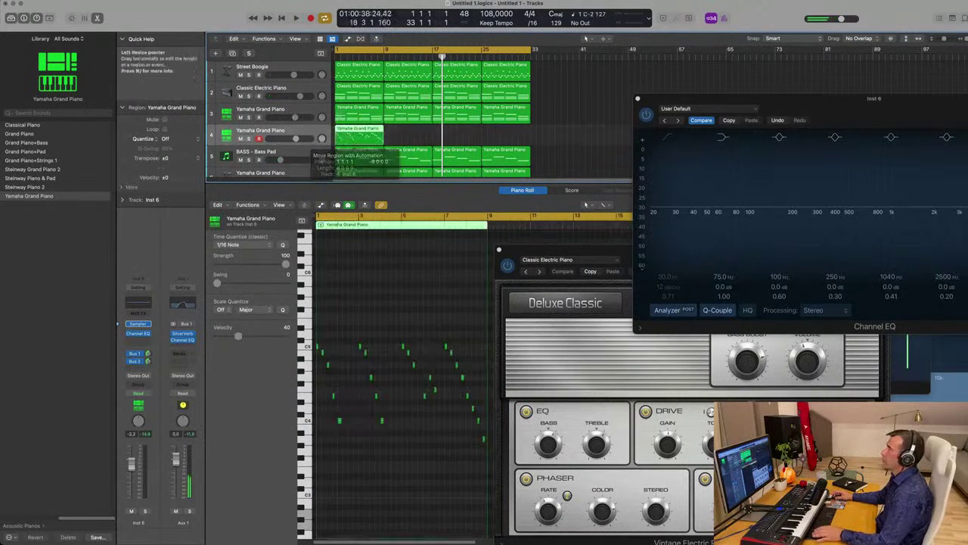
{"action": "scroll", "coordinate": [341, 121], "scroll_direction": "down", "scroll_amount": 1}
{"action": "scroll", "coordinate": [332, 119], "scroll_direction": "down", "scroll_amount": 1}
Step: Play the arrangement from bar 1 and mute the Street Boogie track
{"action": "key", "text": "Return"}
{"action": "key", "text": "space"}
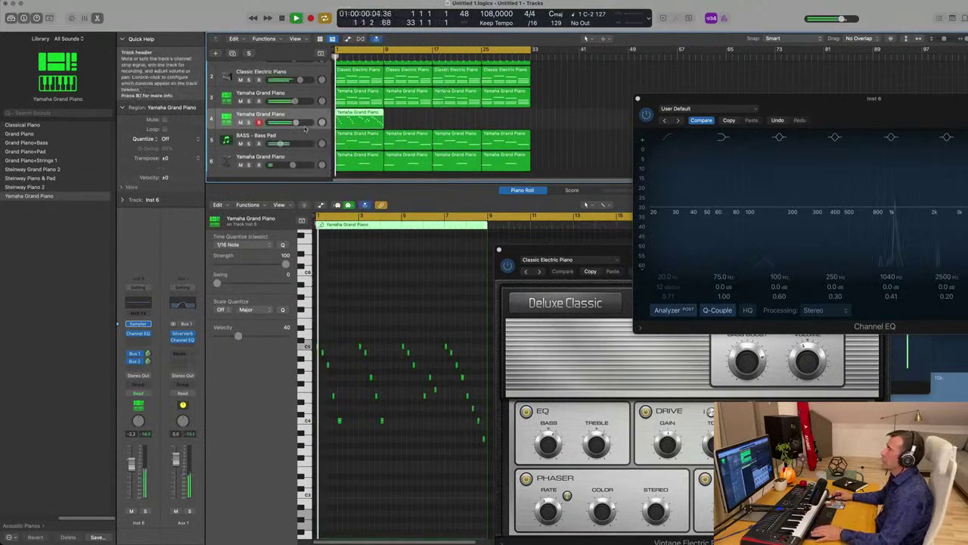
{"action": "scroll", "coordinate": [318, 119], "scroll_direction": "up", "scroll_amount": 2}
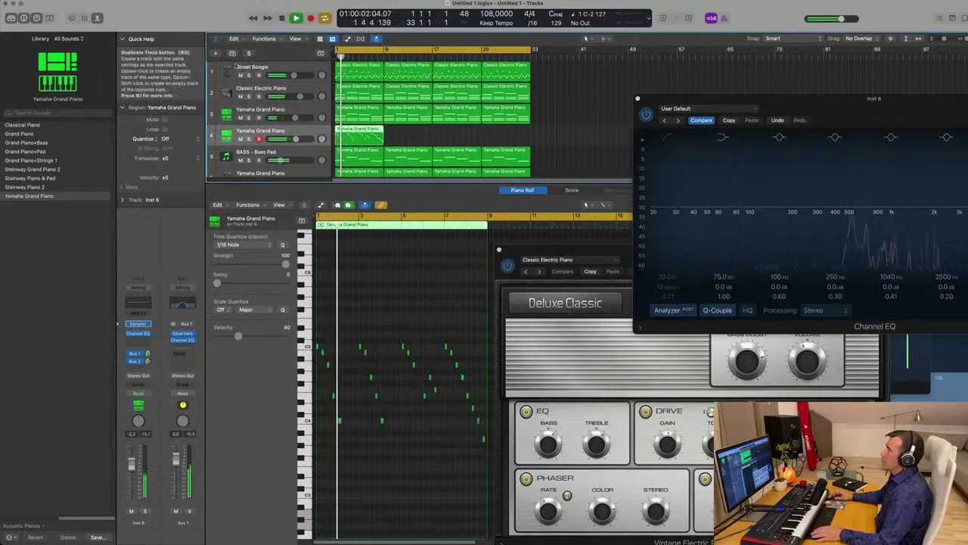
{"action": "left_click", "coordinate": [248, 75]}
{"action": "left_click", "coordinate": [248, 75]}
{"action": "left_click", "coordinate": [241, 75]}
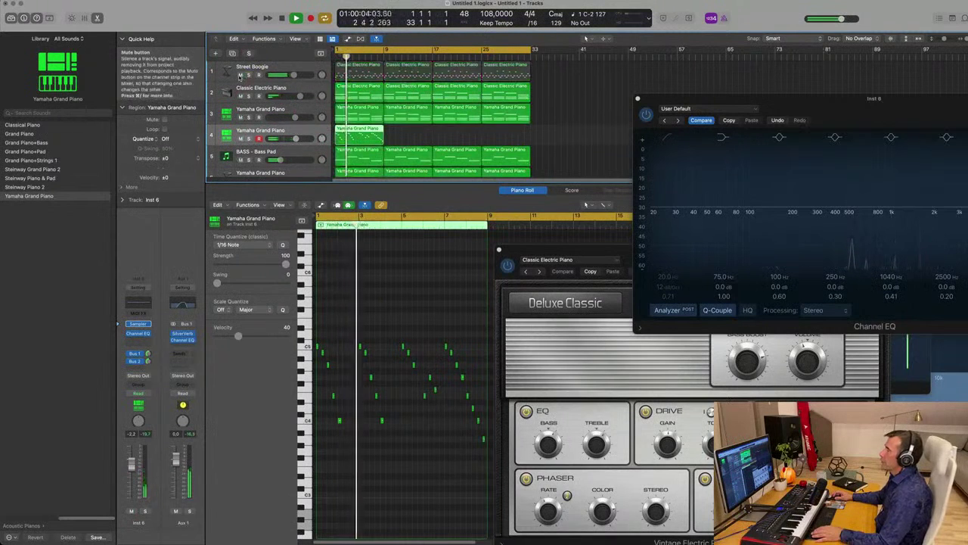
{"action": "key", "text": "Return"}
Step: Examine the shortened melody region's notes in the Piano Roll, checking their positions and lengths during playback
{"action": "left_click", "coordinate": [253, 68]}
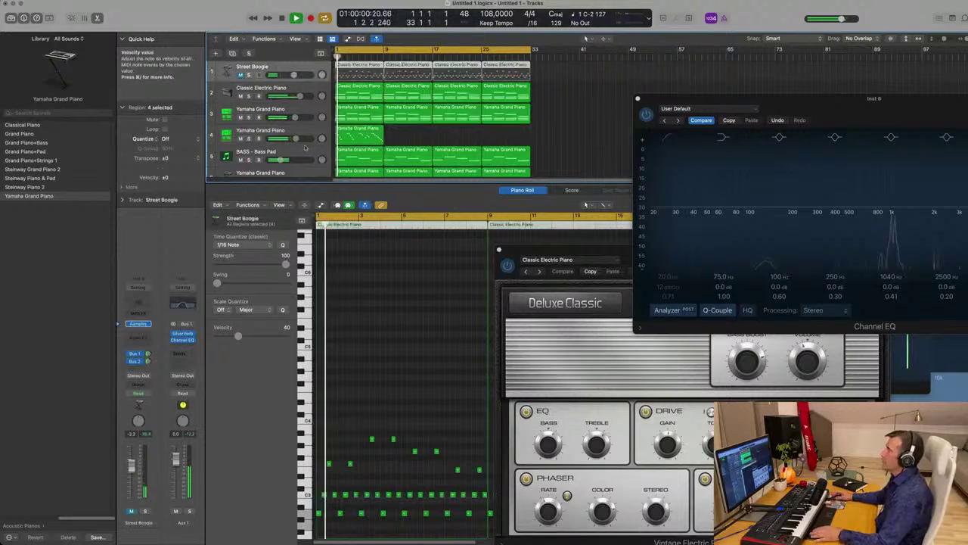
{"action": "left_click", "coordinate": [359, 134]}
{"action": "scroll", "coordinate": [374, 460], "scroll_direction": "up", "scroll_amount": 5}
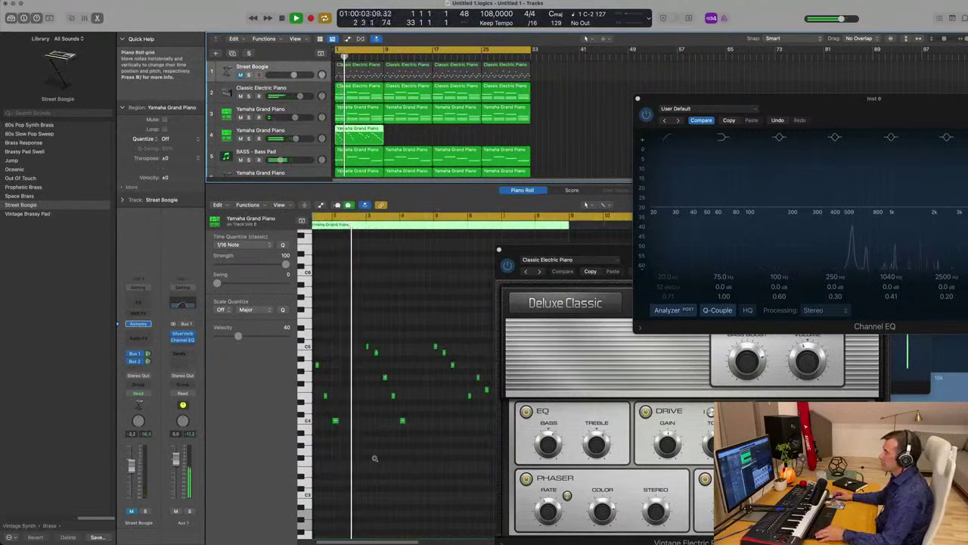
{"action": "scroll", "coordinate": [374, 458], "scroll_direction": "down", "scroll_amount": 2}
{"action": "scroll", "coordinate": [376, 457], "scroll_direction": "left", "scroll_amount": 2}
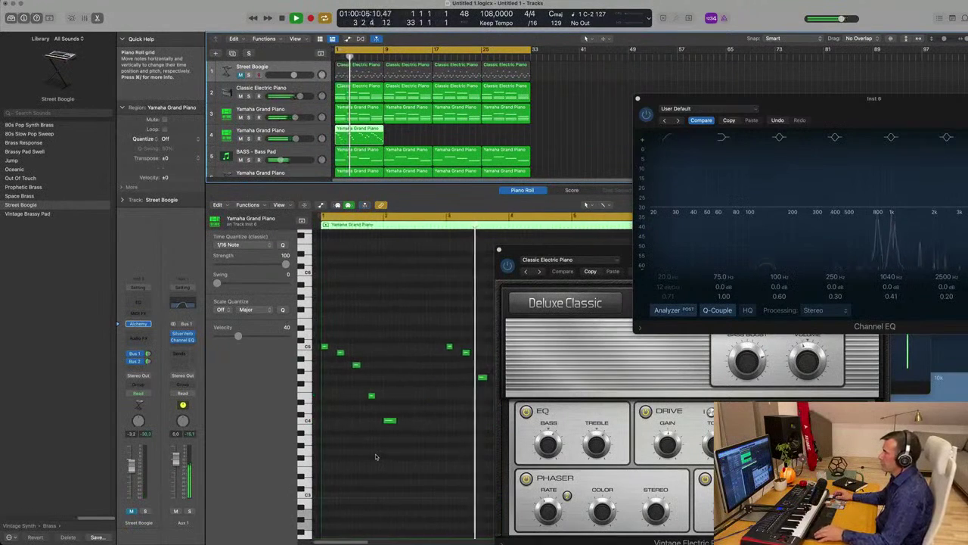
{"action": "scroll", "coordinate": [377, 457], "scroll_direction": "right", "scroll_amount": 3}
{"action": "scroll", "coordinate": [380, 454], "scroll_direction": "right", "scroll_amount": 4}
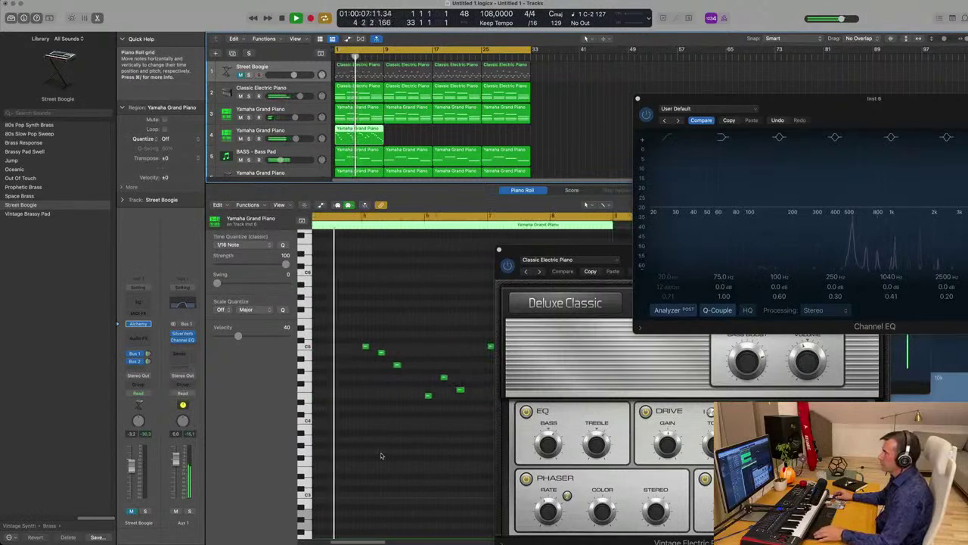
{"action": "scroll", "coordinate": [381, 443], "scroll_direction": "left", "scroll_amount": 1}
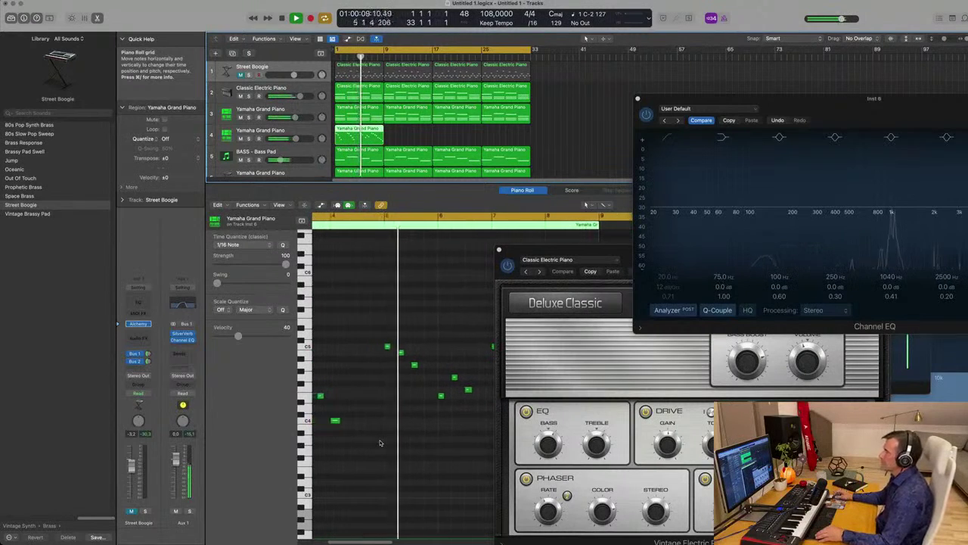
{"action": "scroll", "coordinate": [410, 441], "scroll_direction": "up", "scroll_amount": 2}
{"action": "scroll", "coordinate": [410, 441], "scroll_direction": "down", "scroll_amount": 2}
{"action": "scroll", "coordinate": [410, 441], "scroll_direction": "left", "scroll_amount": 2}
{"action": "scroll", "coordinate": [410, 441], "scroll_direction": "up", "scroll_amount": 2}
{"action": "scroll", "coordinate": [410, 440], "scroll_direction": "right", "scroll_amount": 1}
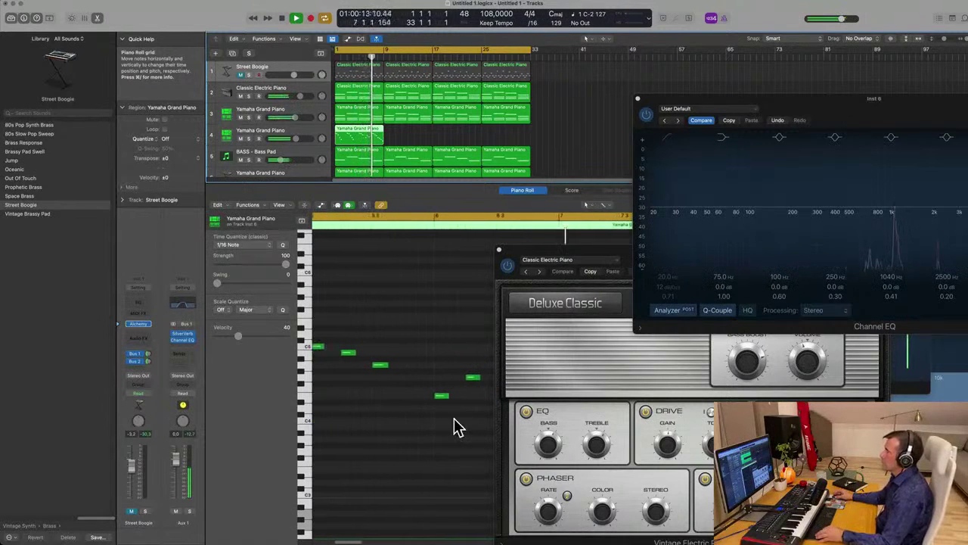
Step: Display the note velocities below the melody's notes in the Piano Roll
{"action": "left_click", "coordinate": [321, 206]}
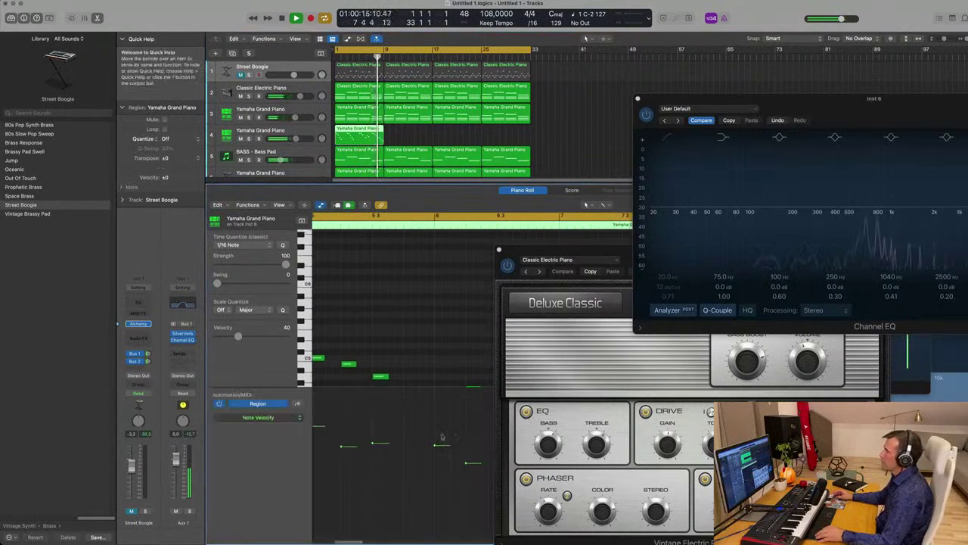
{"action": "left_click", "coordinate": [467, 463]}
{"action": "scroll", "coordinate": [417, 411], "scroll_direction": "left", "scroll_amount": 4}
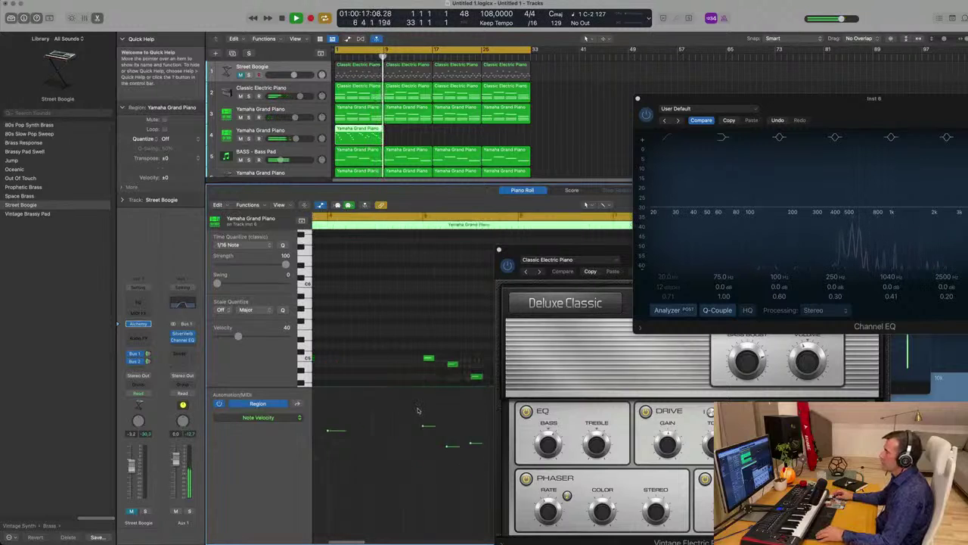
{"action": "scroll", "coordinate": [415, 346], "scroll_direction": "down", "scroll_amount": 3}
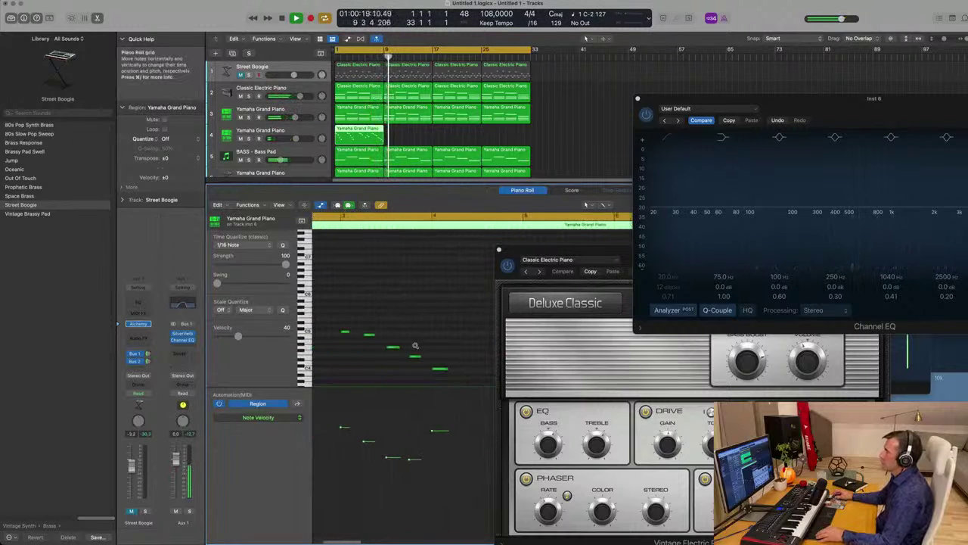
Step: Close the Classic Electric Piano window and the two Channel EQ windows covering the Piano Roll
{"action": "left_click", "coordinate": [499, 251]}
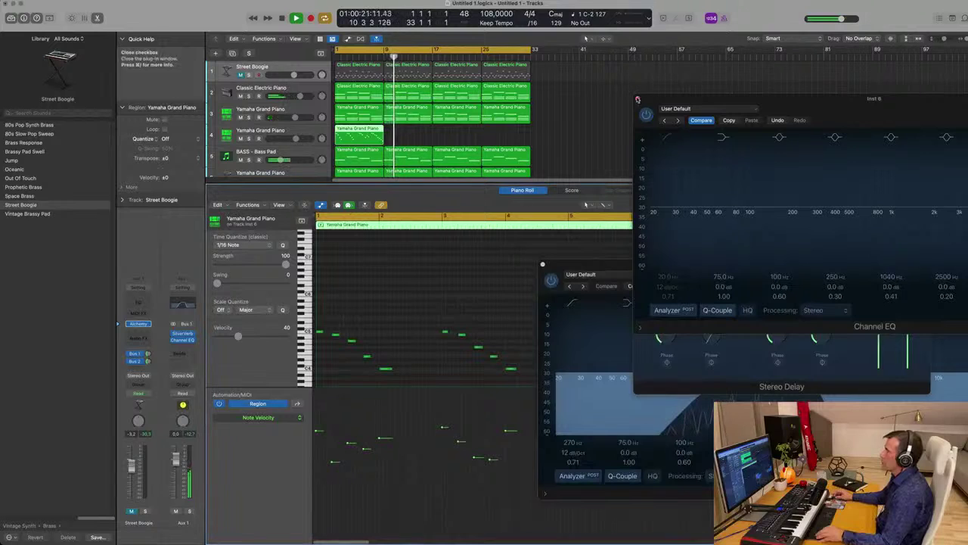
{"action": "left_click", "coordinate": [638, 99]}
{"action": "left_click", "coordinate": [542, 265]}
Step: Raise the velocities of the melody's quietest notes in bars 3, 6 and 8, setting the bar 6 note to 76, and replay from bar 1
{"action": "key", "text": "Return"}
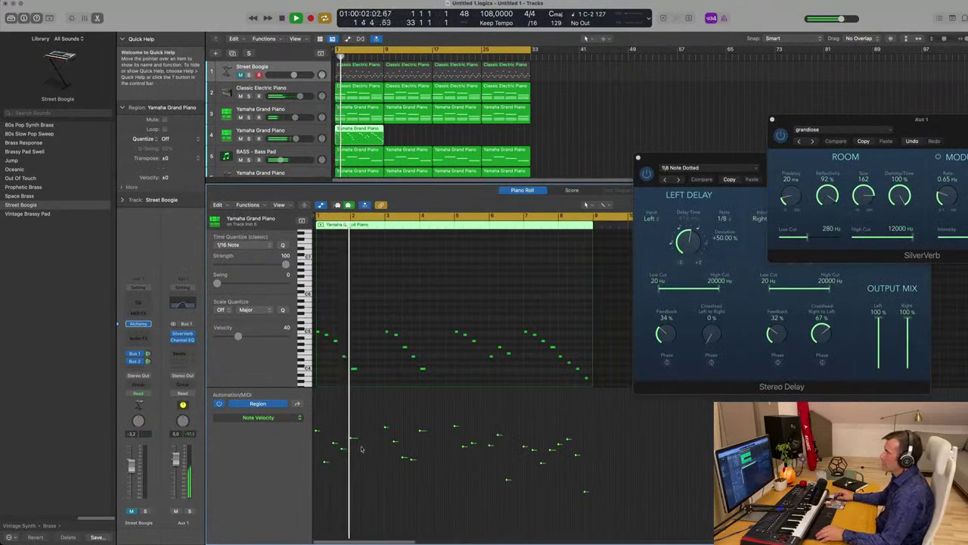
{"action": "left_click", "coordinate": [411, 459]}
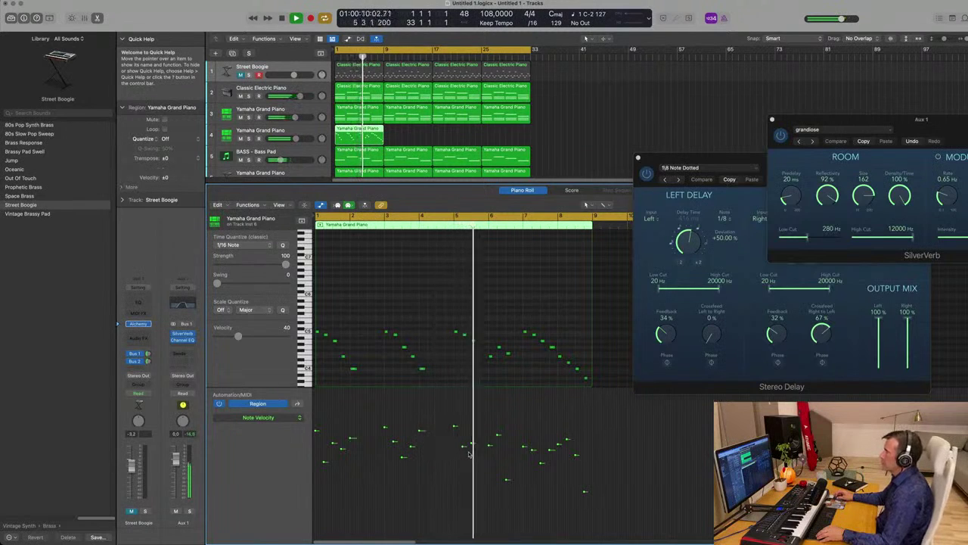
{"action": "left_click_drag", "start_coordinate": [508, 482], "coordinate": [507, 449]}
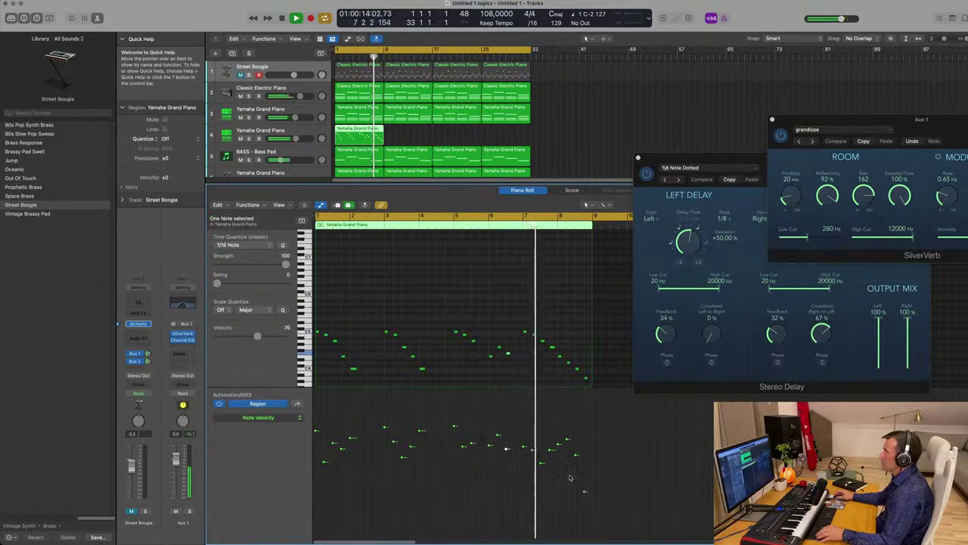
{"action": "left_click_drag", "start_coordinate": [585, 490], "coordinate": [584, 458]}
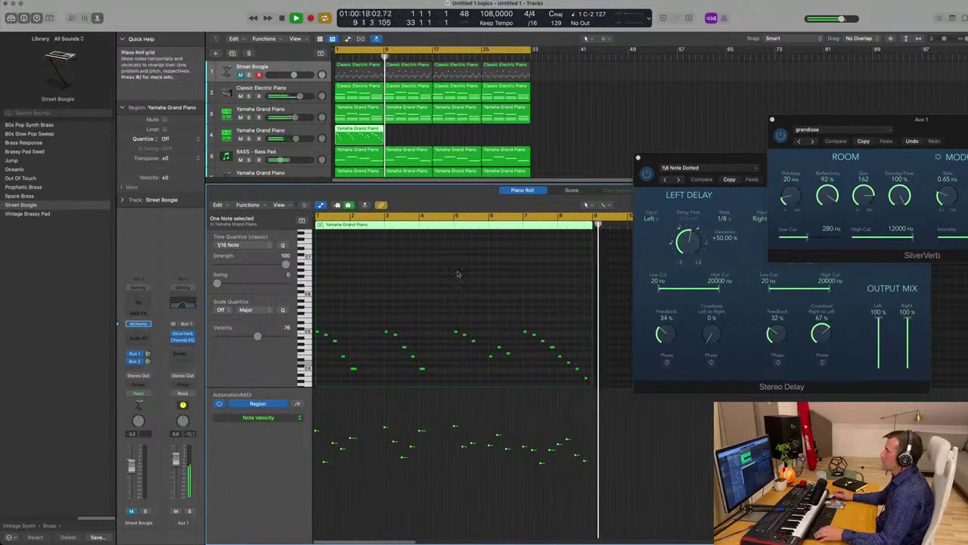
{"action": "key", "text": "space"}
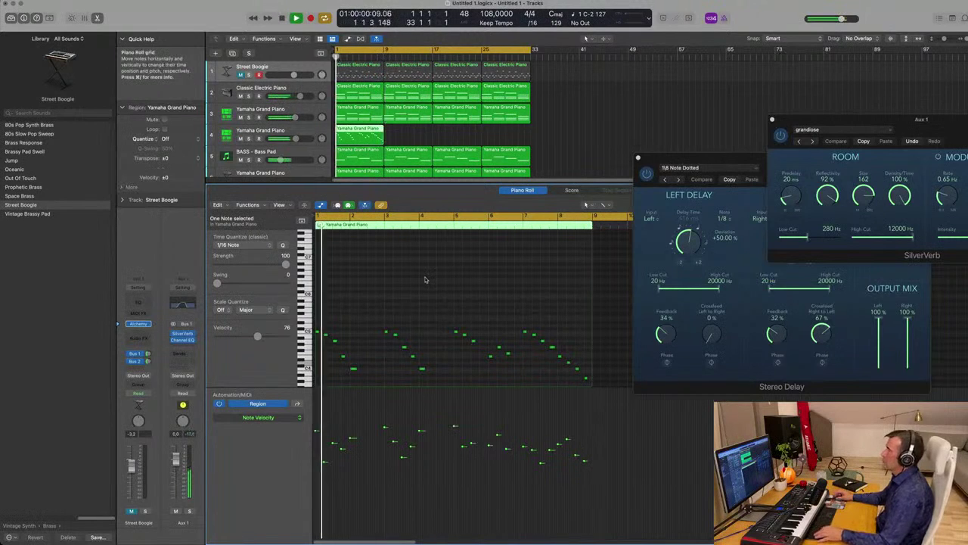
Step: Select the Yamaha Grand Piano chord track above the melody track and restart playback from bar 1
{"action": "left_click", "coordinate": [412, 138]}
{"action": "left_click", "coordinate": [357, 135]}
{"action": "left_click", "coordinate": [307, 133]}
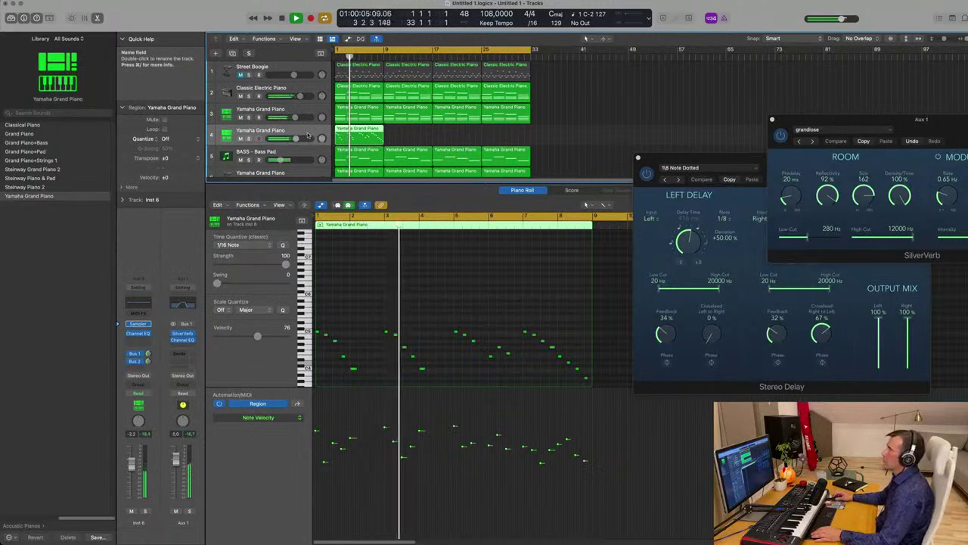
{"action": "left_click", "coordinate": [304, 110]}
{"action": "key", "text": "space"}
{"action": "key", "text": "space"}
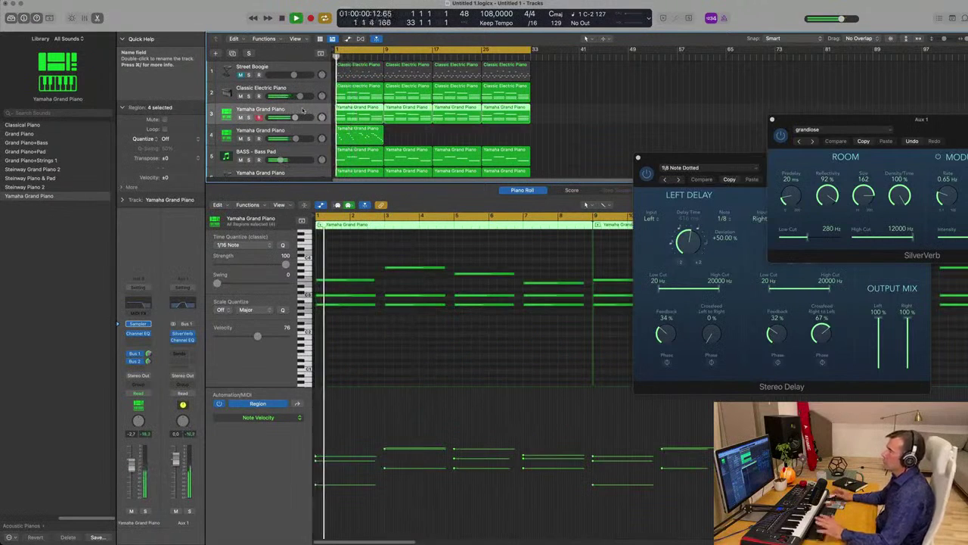
{"action": "key", "text": "space"}
{"action": "key", "text": "space"}
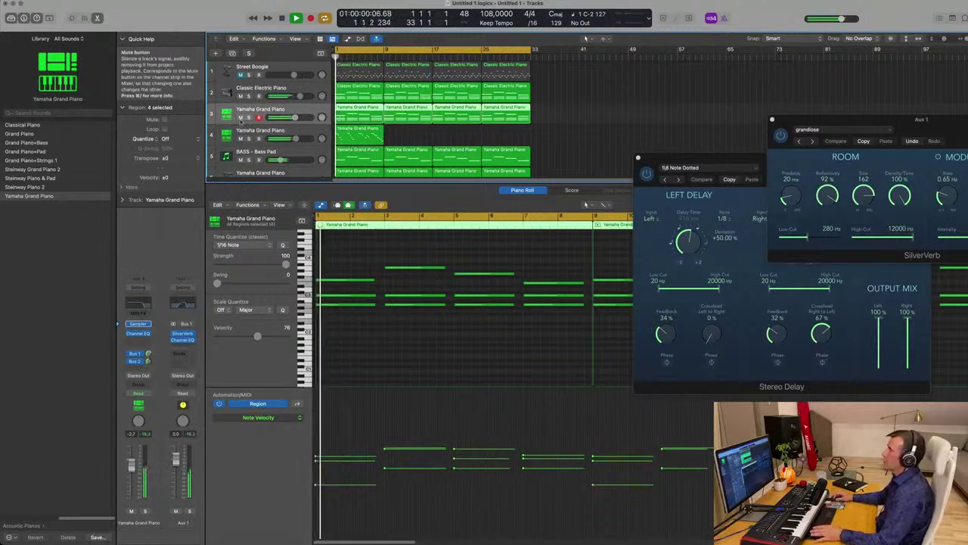
Step: Compare playback with the Yamaha Grand Piano chord track muted and unmuted, and solo that track
{"action": "left_click", "coordinate": [240, 117]}
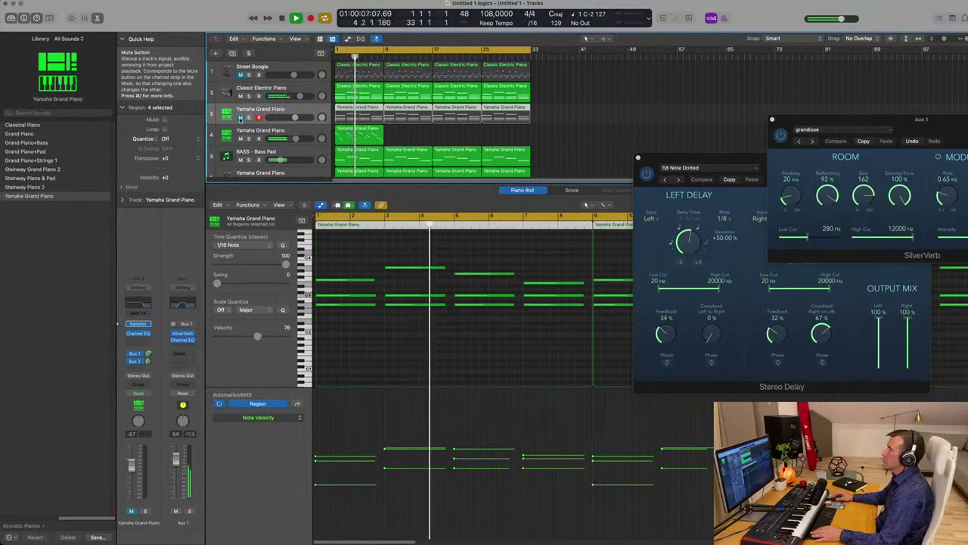
{"action": "left_click", "coordinate": [240, 117]}
{"action": "left_click", "coordinate": [248, 117]}
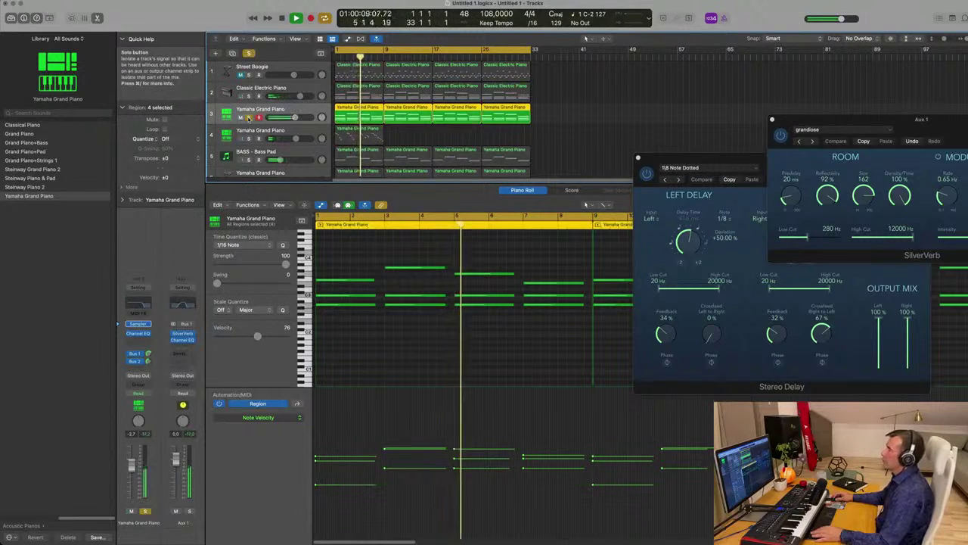
Step: Turn off solo on the Yamaha Grand Piano chord track, restart playback and select the melody track below it
{"action": "left_click", "coordinate": [249, 118]}
{"action": "key", "text": "space"}
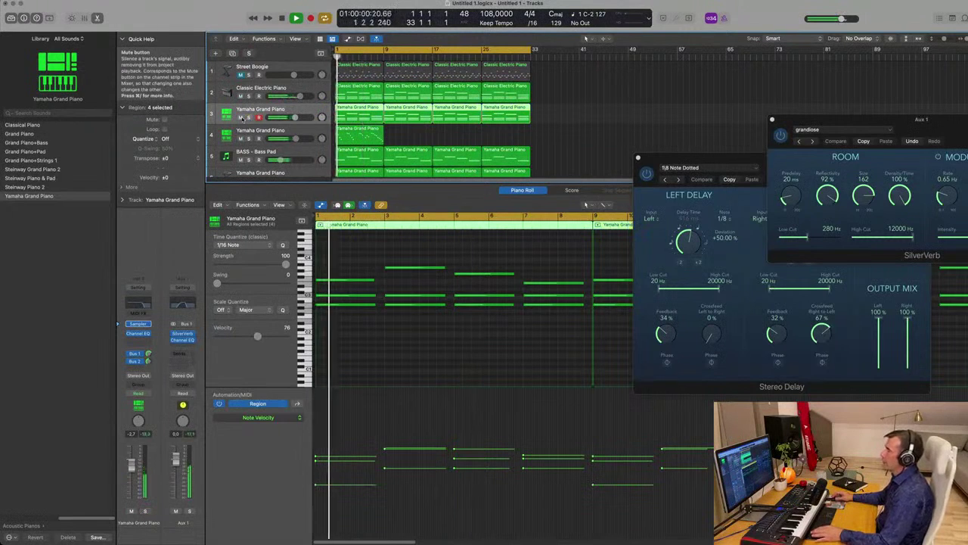
{"action": "left_click", "coordinate": [250, 136]}
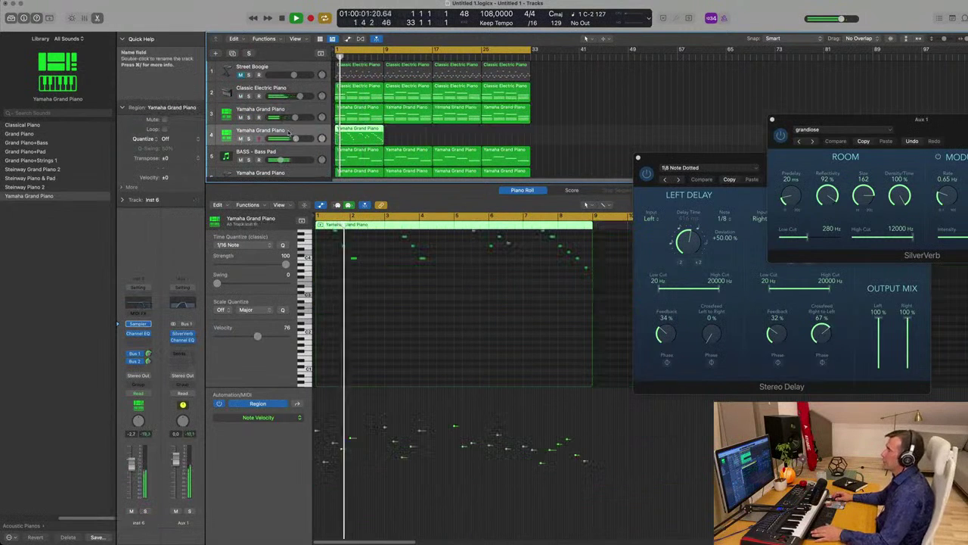
Step: Set a low cut at 965 Hz in the melody track's Channel EQ and raise the track's volume to -1.3 dB
{"action": "left_click", "coordinate": [137, 304]}
{"action": "left_click_drag", "start_coordinate": [673, 143], "coordinate": [416, 146]}
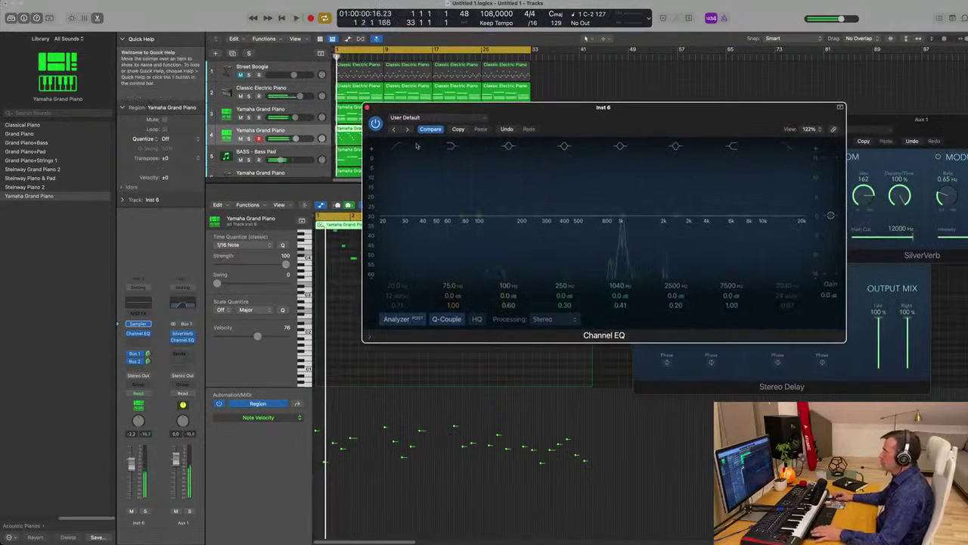
{"action": "left_click_drag", "start_coordinate": [394, 227], "coordinate": [649, 227]}
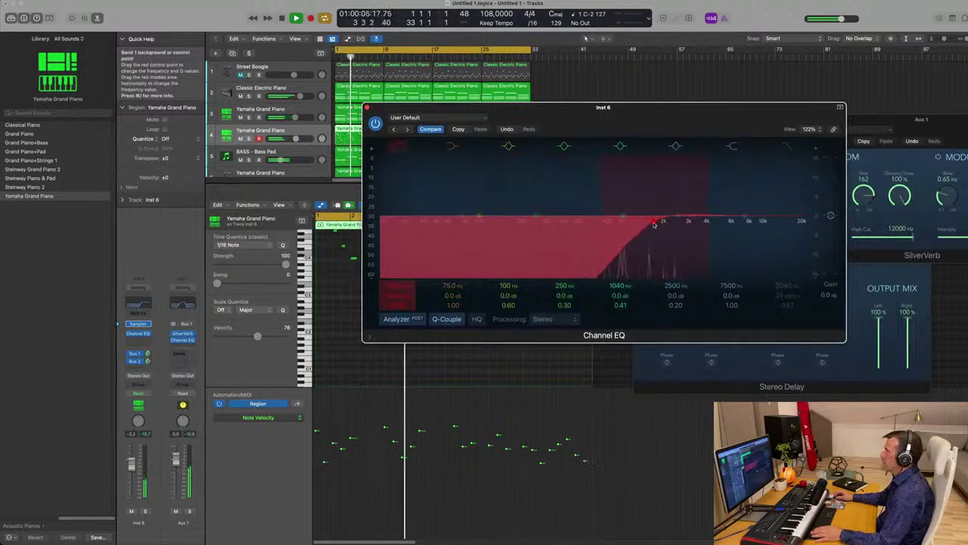
{"action": "left_click_drag", "start_coordinate": [655, 226], "coordinate": [632, 226]}
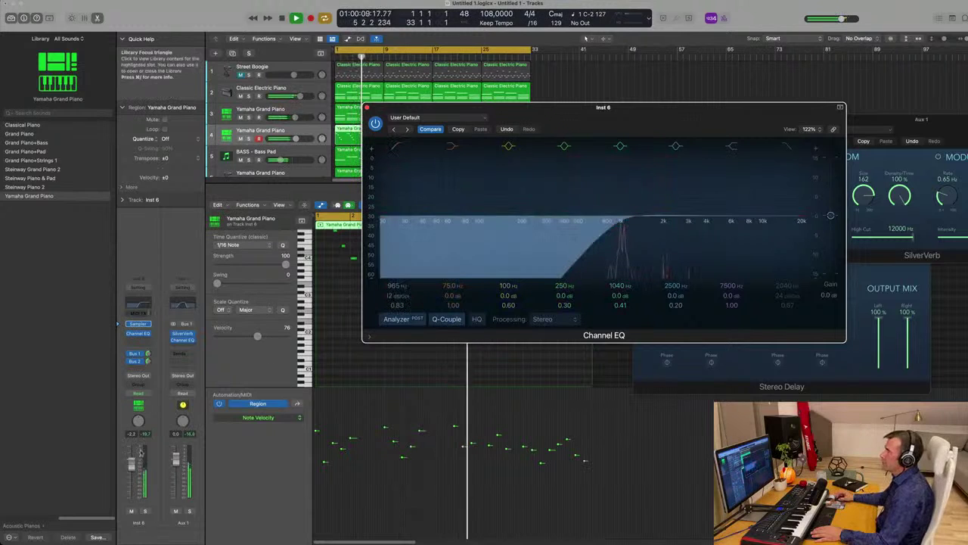
{"action": "left_click", "coordinate": [366, 107]}
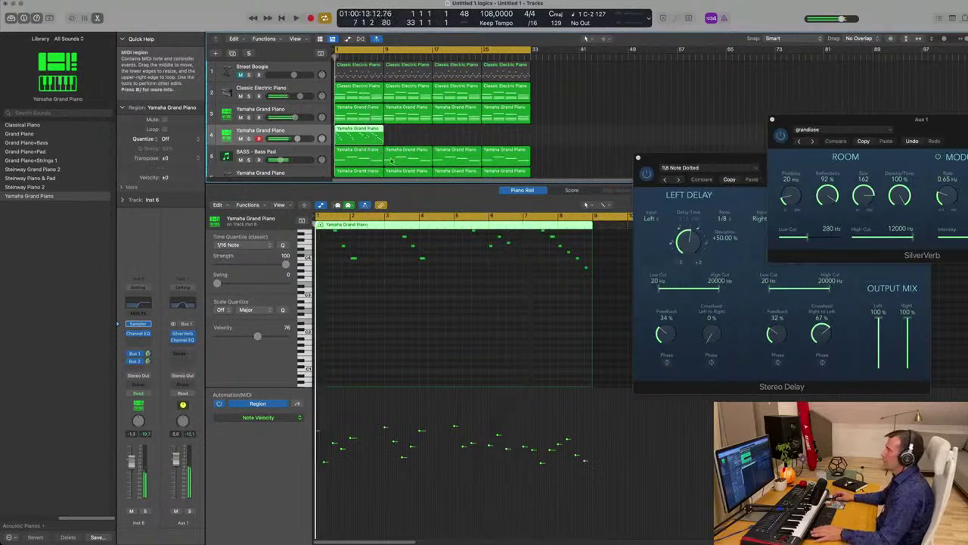
Step: Replay the melody from bar 1 and raise the high-cut frequency toward 2 kHz in the Channel EQ on Aux 1
{"action": "key", "text": "Return"}
{"action": "scroll", "coordinate": [435, 320], "scroll_direction": "up", "scroll_amount": 3}
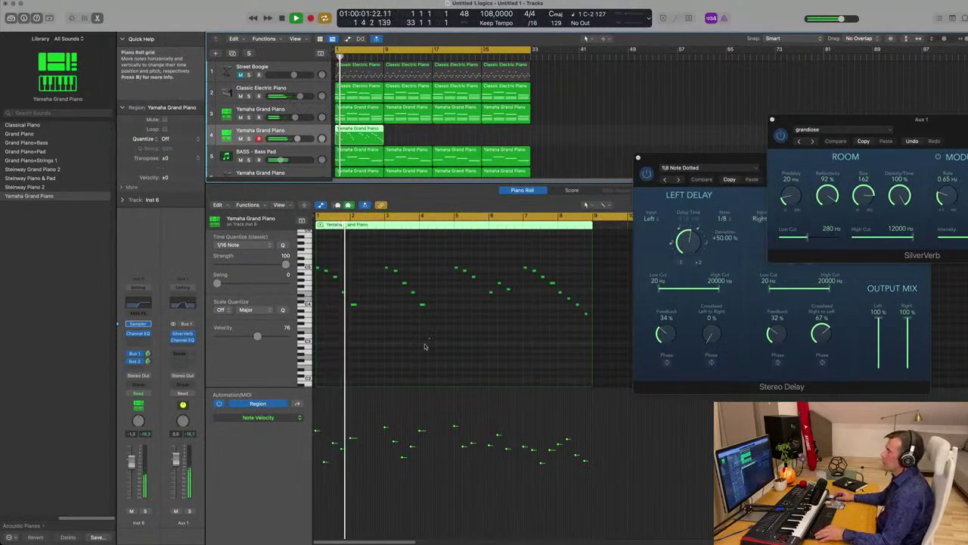
{"action": "scroll", "coordinate": [424, 347], "scroll_direction": "up", "scroll_amount": 2}
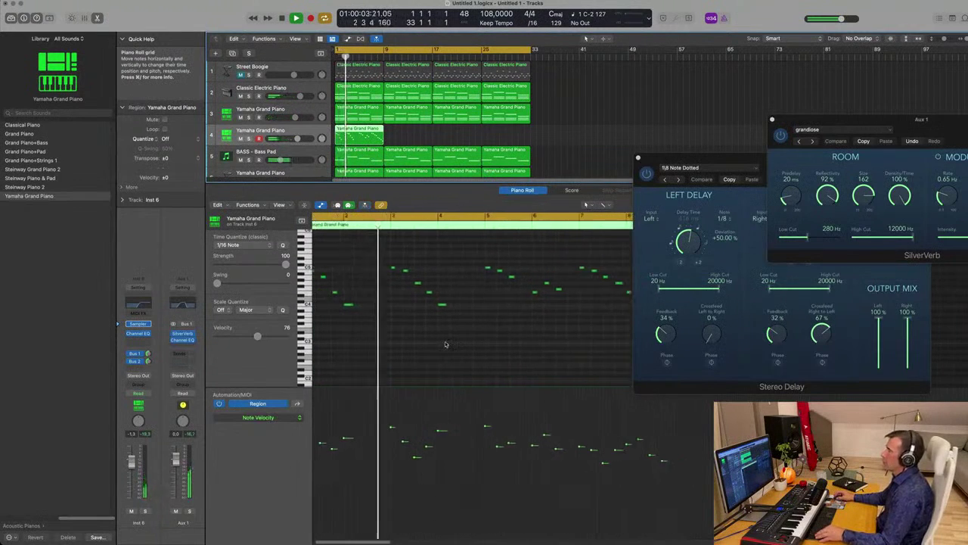
{"action": "scroll", "coordinate": [445, 345], "scroll_direction": "down", "scroll_amount": 2}
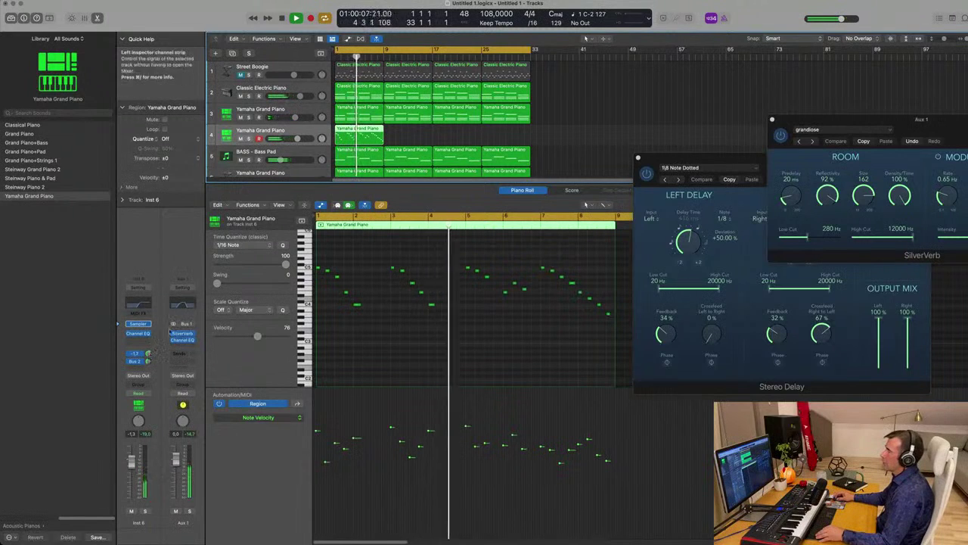
{"action": "left_click", "coordinate": [184, 307]}
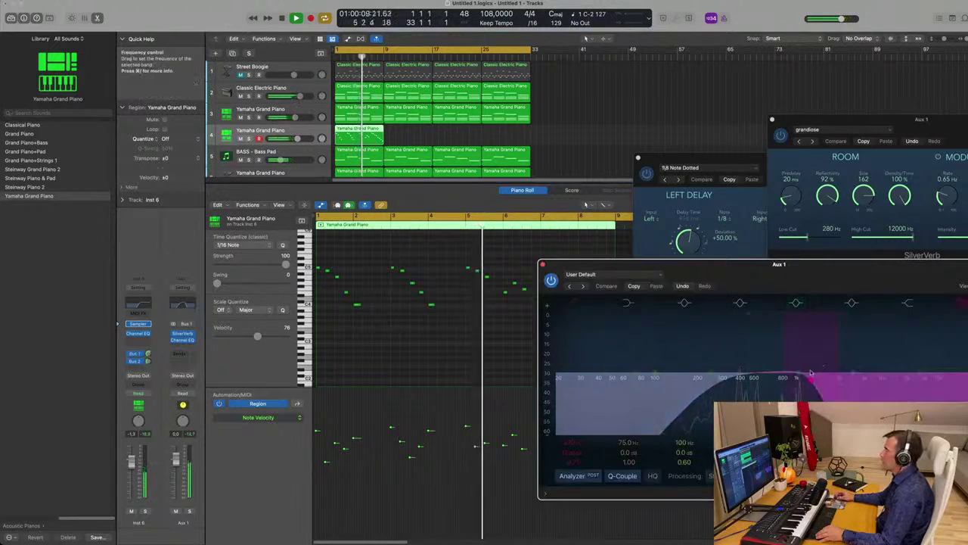
{"action": "left_click_drag", "start_coordinate": [838, 265], "coordinate": [582, 186]}
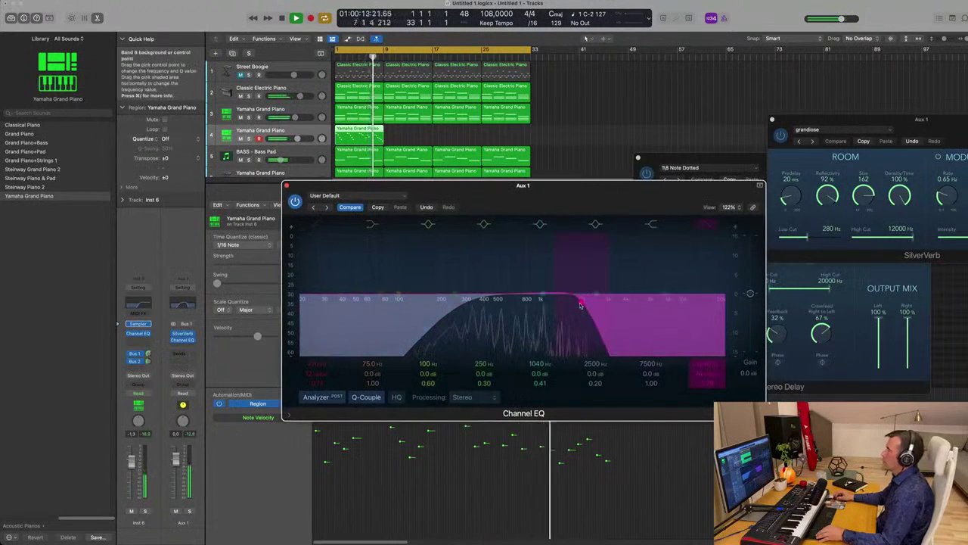
{"action": "left_click_drag", "start_coordinate": [341, 185], "coordinate": [664, 206]}
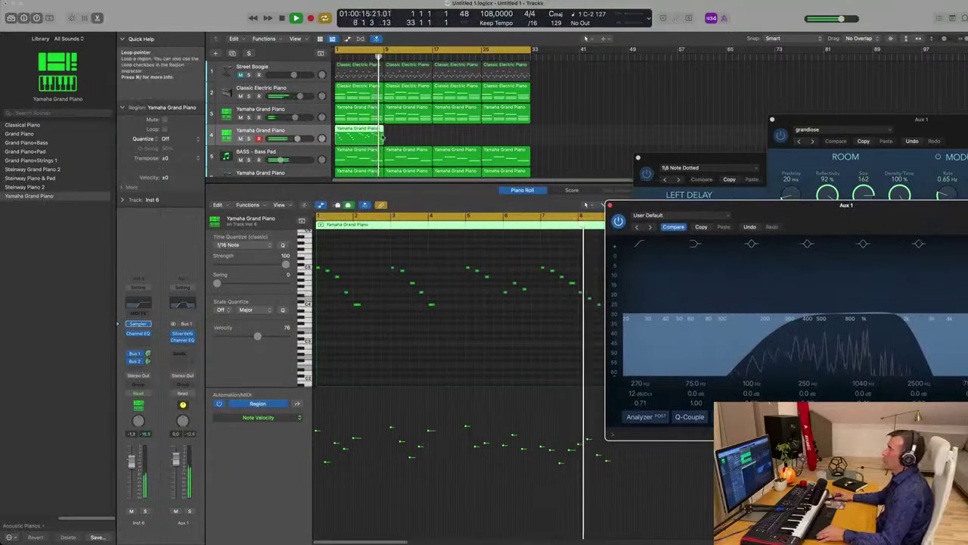
Step: Mute the Yamaha Grand Piano chord track and lower the Classic Electric Piano track's volume to -2.2 dB while playing from bar 1
{"action": "left_click", "coordinate": [410, 135]}
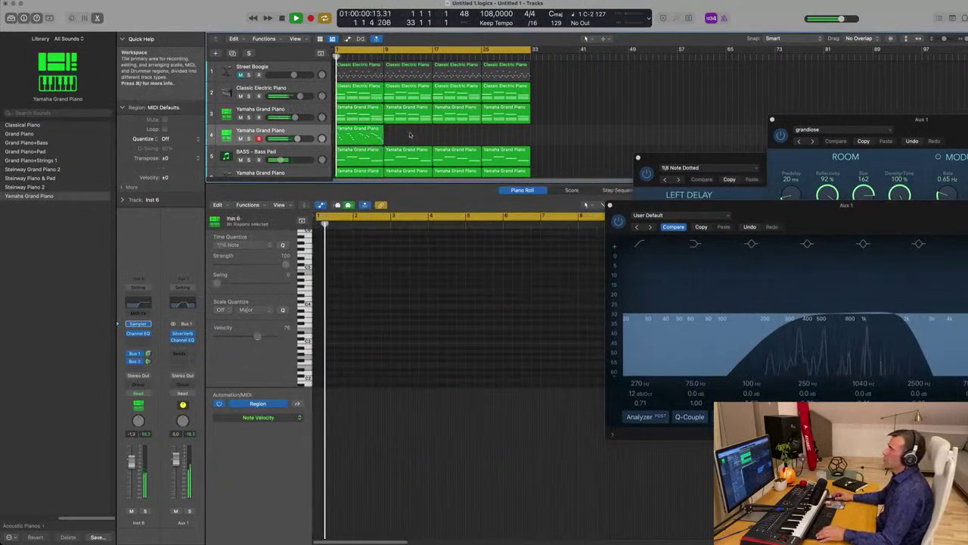
{"action": "key", "text": "Return"}
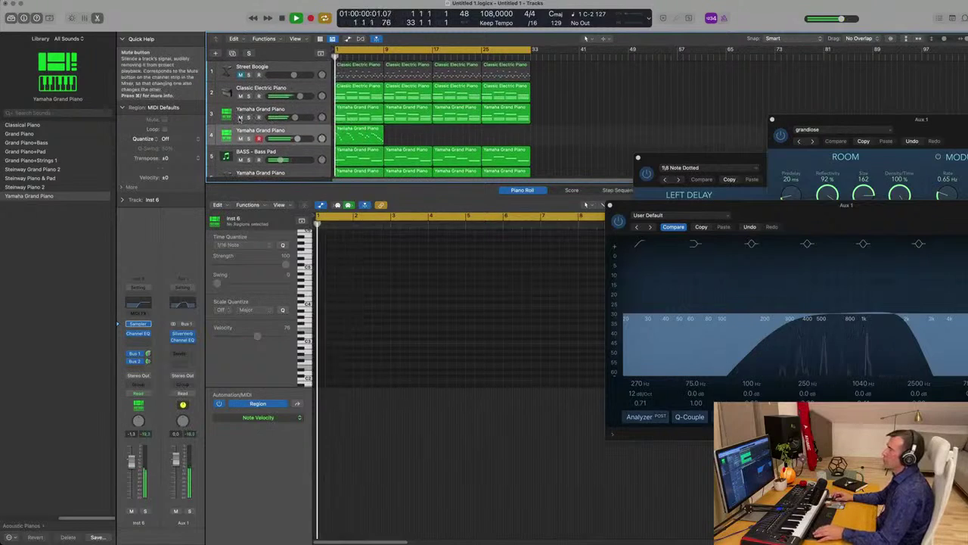
{"action": "left_click", "coordinate": [241, 117]}
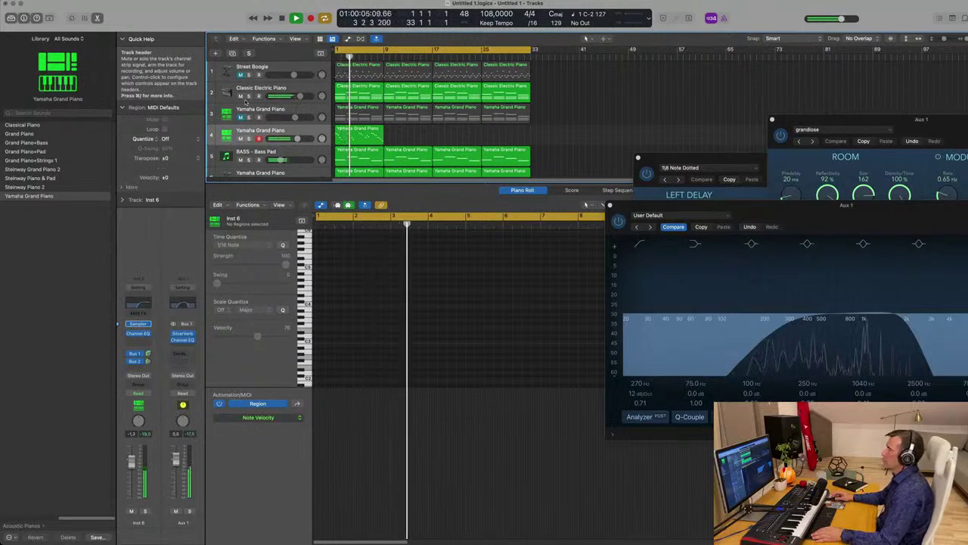
{"action": "left_click", "coordinate": [246, 98]}
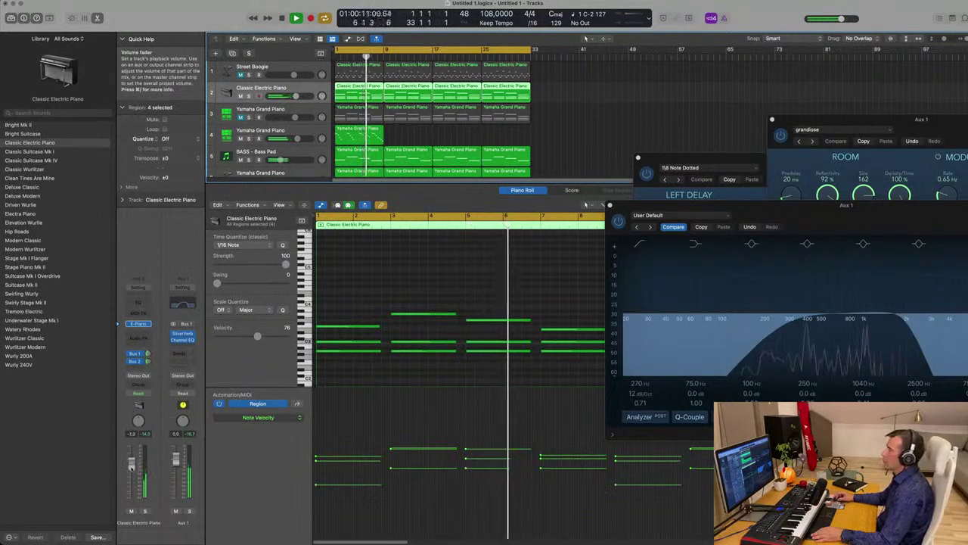
Step: Move the melody region's three notes in bar 6 one beat earlier and deselect them
{"action": "scroll", "coordinate": [470, 272], "scroll_direction": "up", "scroll_amount": 5}
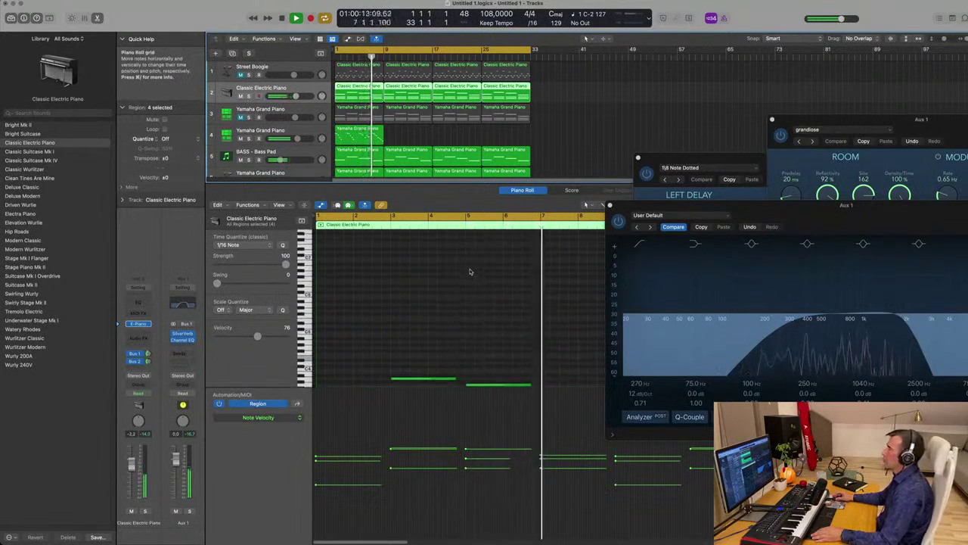
{"action": "scroll", "coordinate": [471, 272], "scroll_direction": "down", "scroll_amount": 3}
{"action": "left_click", "coordinate": [363, 135]}
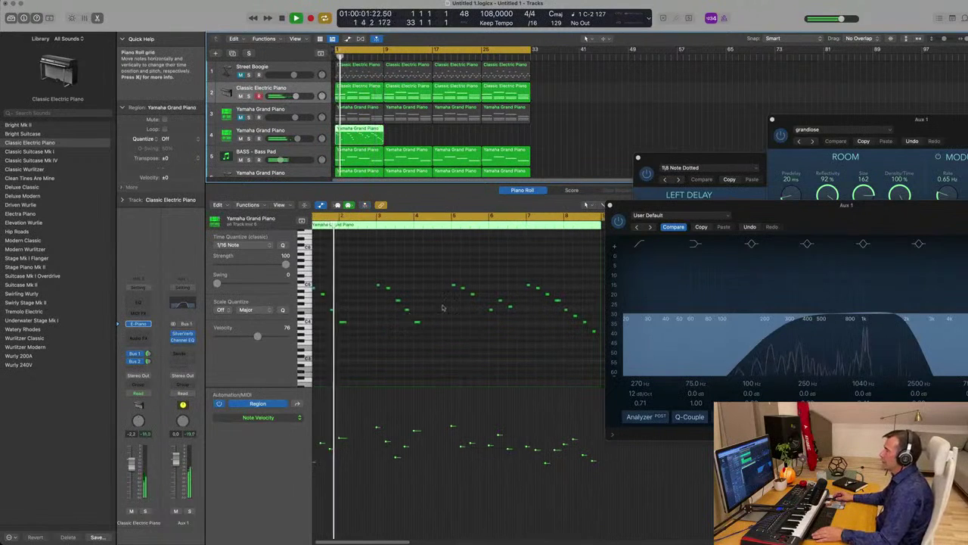
{"action": "mouse_move", "coordinate": [489, 294]}
{"action": "left_mouse_down"}
{"action": "mouse_move", "coordinate": [514, 318]}
{"action": "mouse_move", "coordinate": [482, 311]}
{"action": "left_mouse_up"}
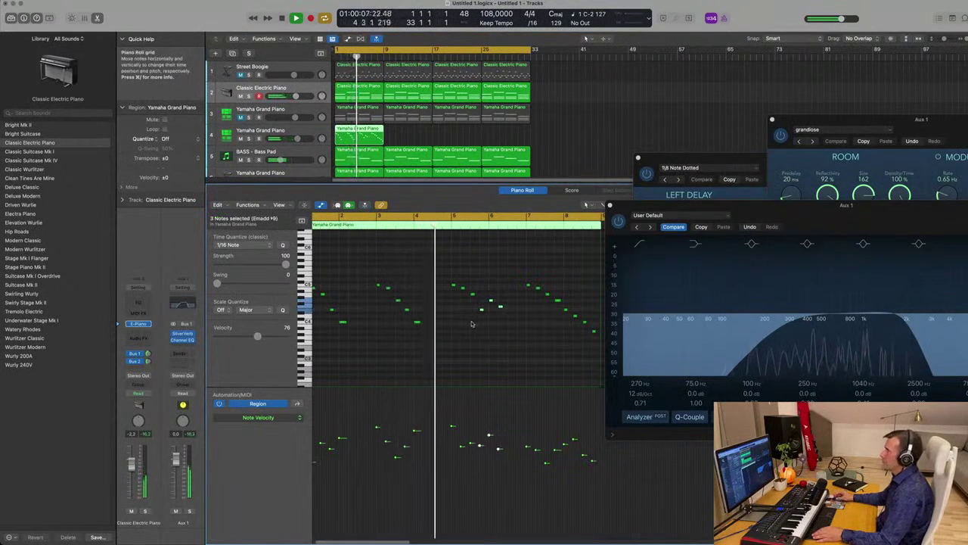
{"action": "left_click", "coordinate": [445, 336]}
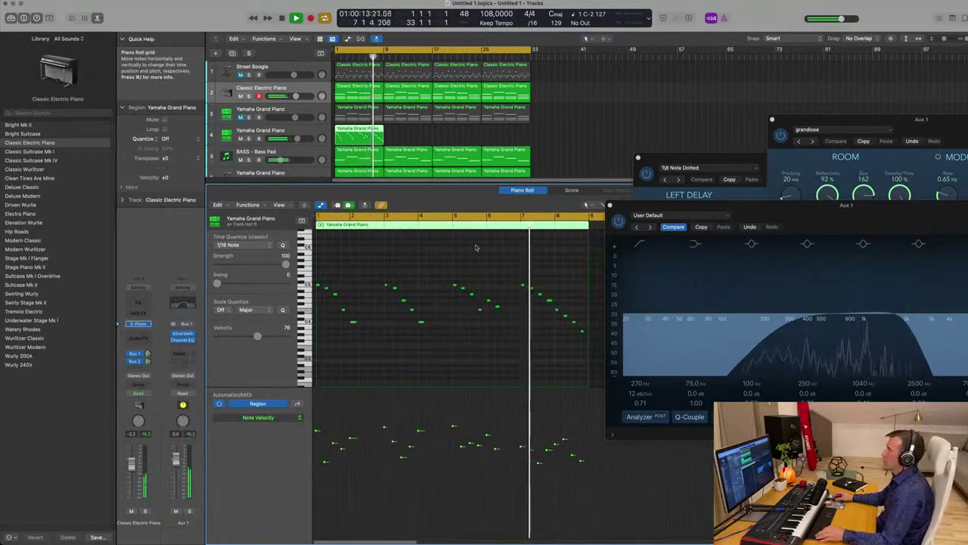
{"action": "scroll", "coordinate": [434, 288], "scroll_direction": "down", "scroll_amount": 3}
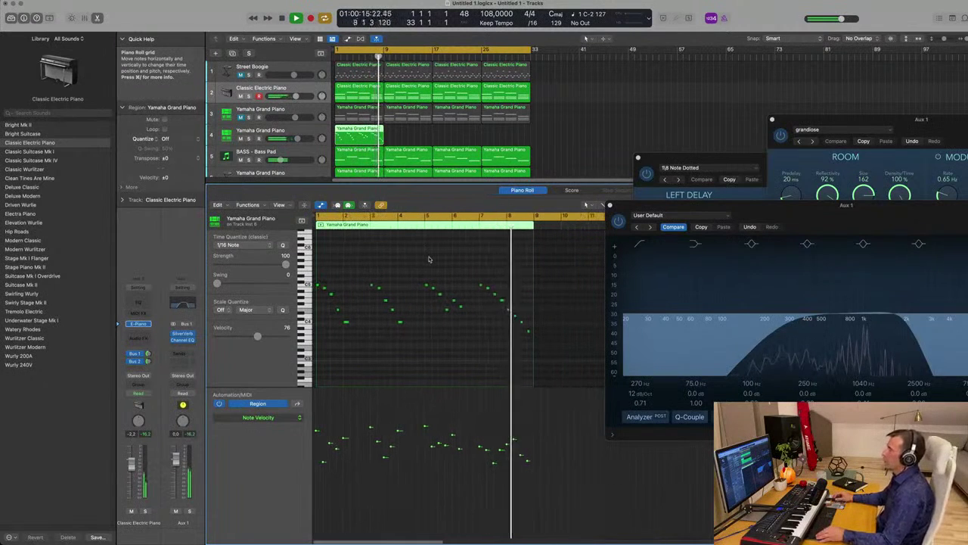
Step: Repeat the Yamaha Grand Piano region on track 4 three times so it fills the timeline up to bar 33
{"action": "left_click", "coordinate": [405, 136]}
{"action": "left_click", "coordinate": [338, 141]}
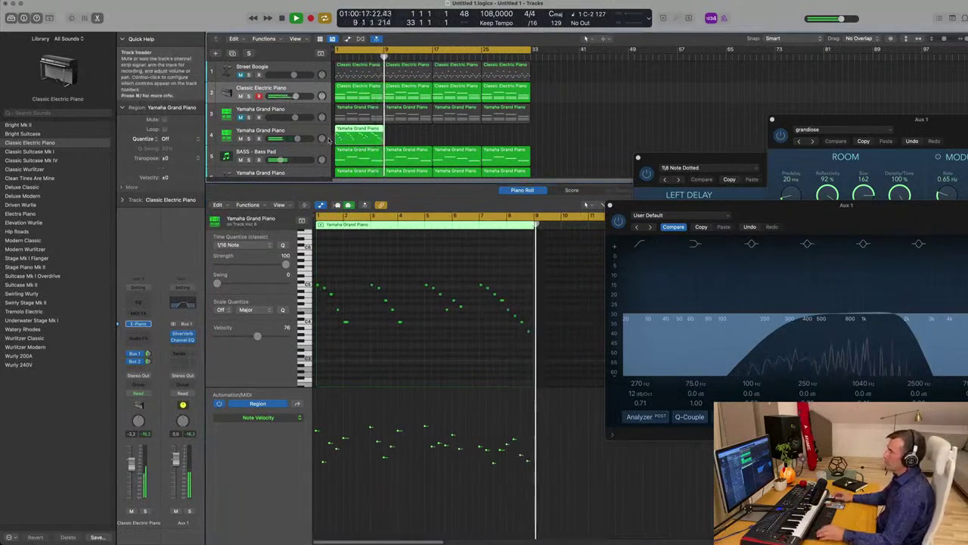
{"action": "key", "text": "super+r"}
{"action": "key", "text": "super+r"}
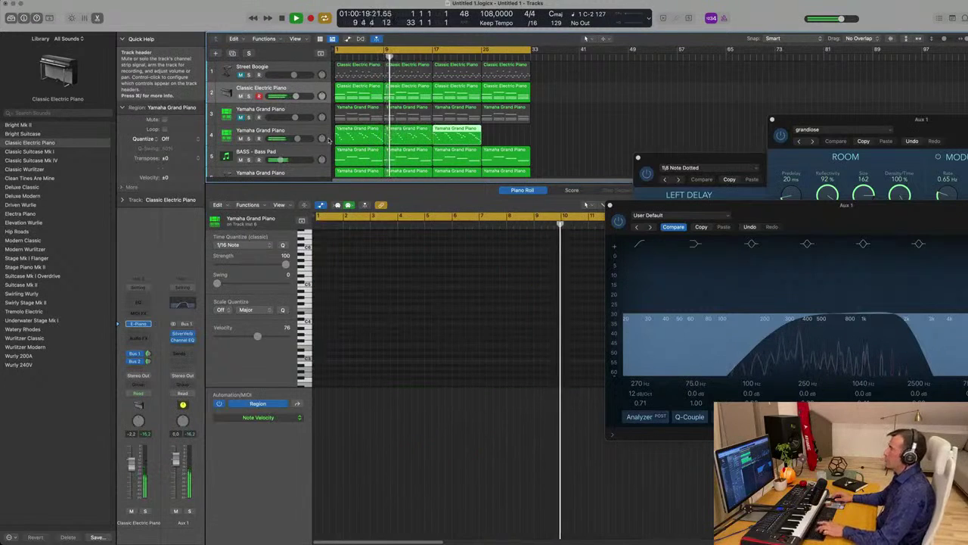
{"action": "key", "text": "super+r"}
Step: Close the Piano Roll so only the arrangement shows, and clear the region selection
{"action": "scroll", "coordinate": [548, 122], "scroll_direction": "down", "scroll_amount": 2}
{"action": "key", "text": "x"}
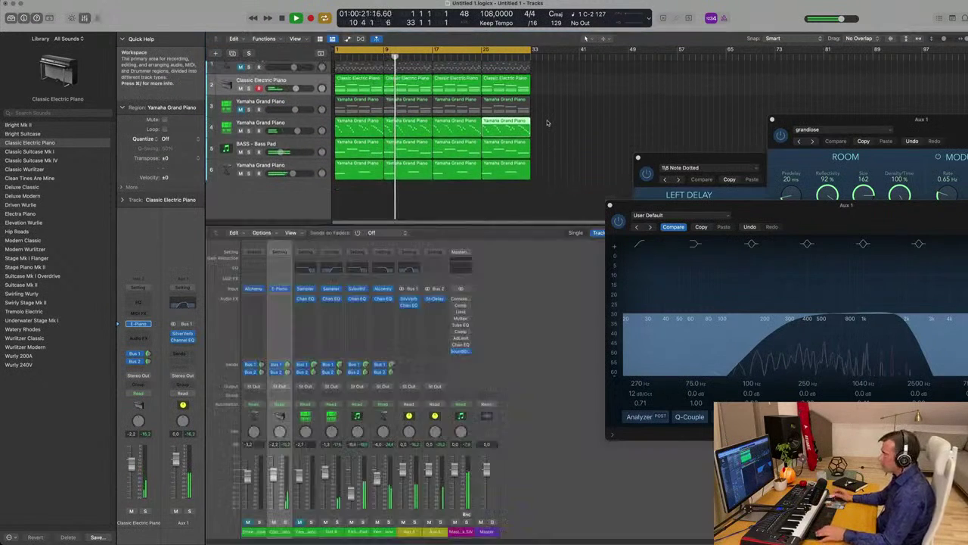
{"action": "key", "text": "x"}
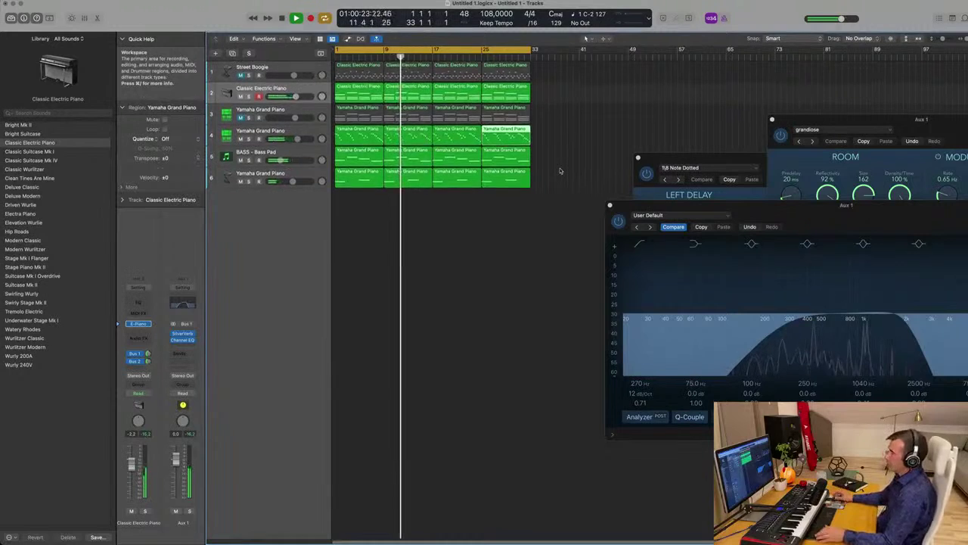
{"action": "left_click", "coordinate": [466, 231]}
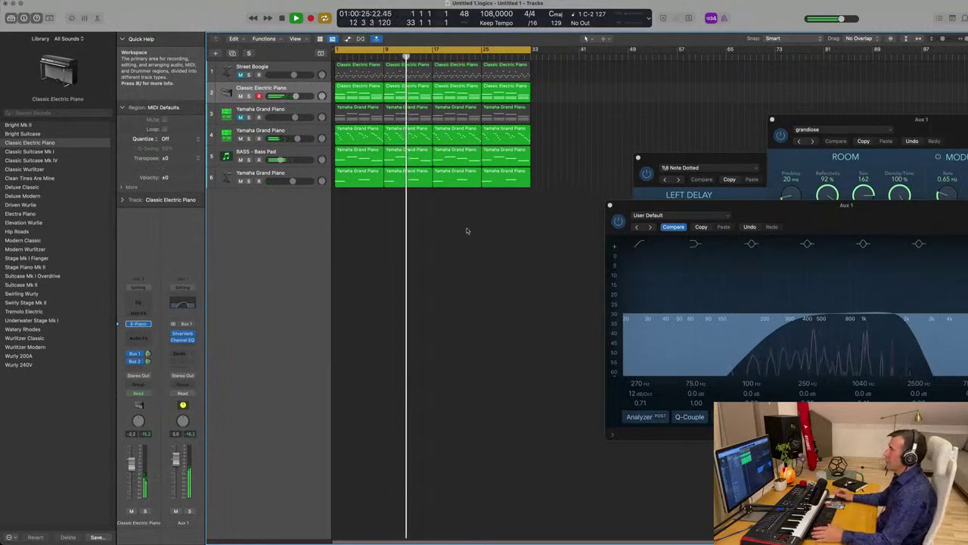
Step: Duplicate the BASS - Bass Pad track and replace the copy's Sylenth1 instrument with a stereo Alchemy
{"action": "left_click", "coordinate": [306, 154]}
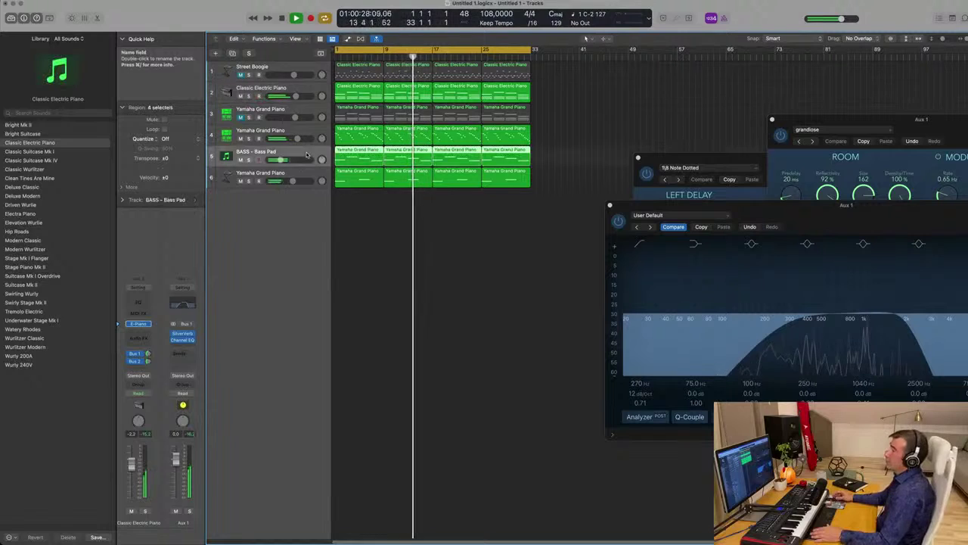
{"action": "left_click", "coordinate": [232, 53]}
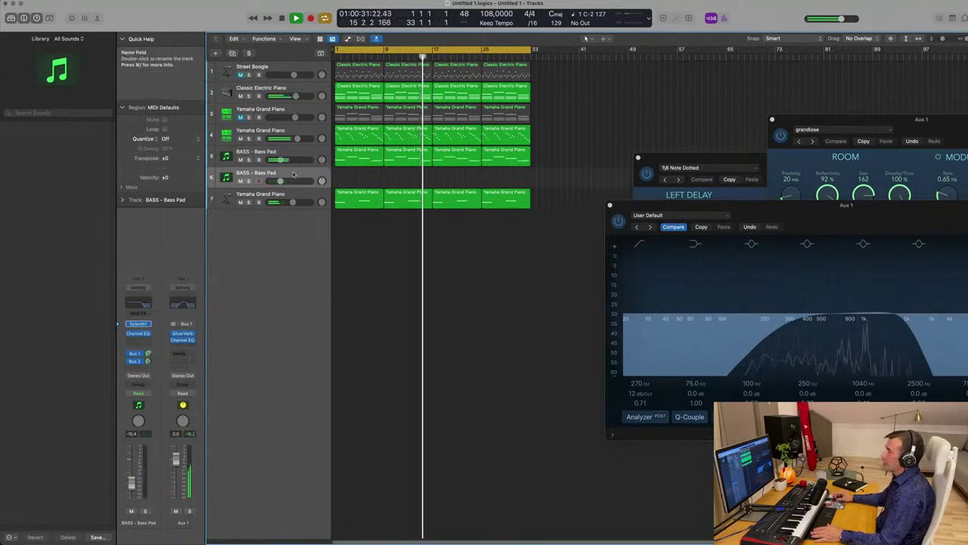
{"action": "left_click", "coordinate": [148, 325]}
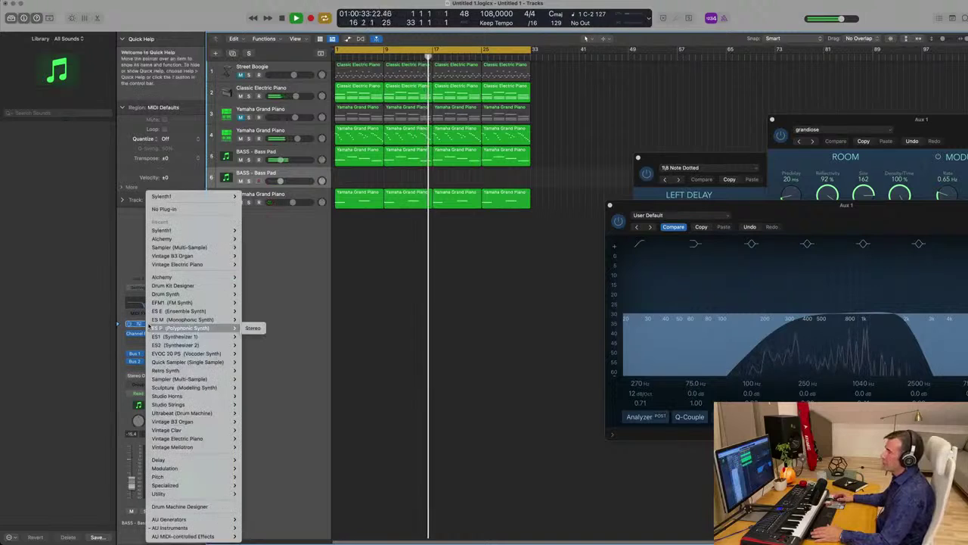
{"action": "mouse_move", "coordinate": [171, 239]}
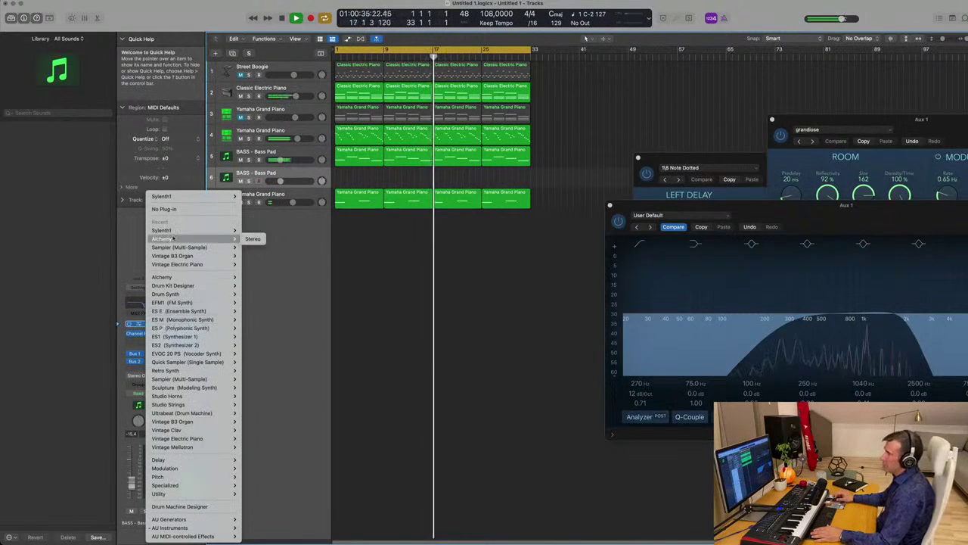
{"action": "left_click", "coordinate": [252, 239]}
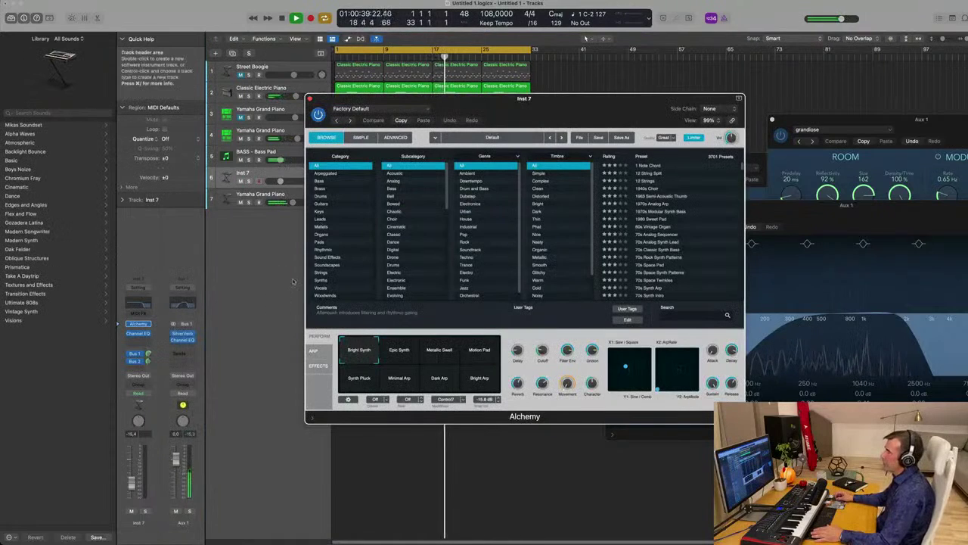
Step: Copy the first bass region down to the new Alchemy track and load the Rhythmic preset Andromeda Probe
{"action": "left_click", "coordinate": [322, 250]}
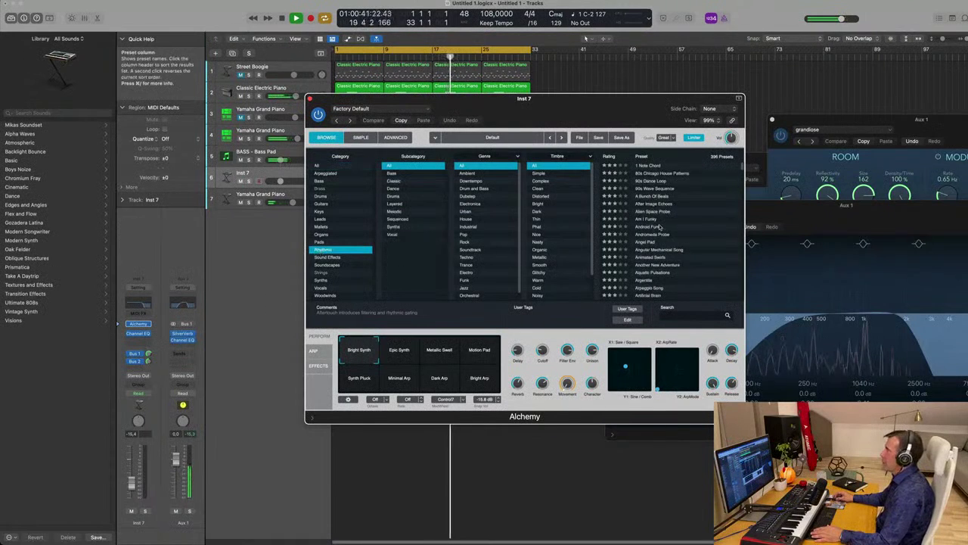
{"action": "left_click_drag", "start_coordinate": [560, 108], "coordinate": [720, 192]}
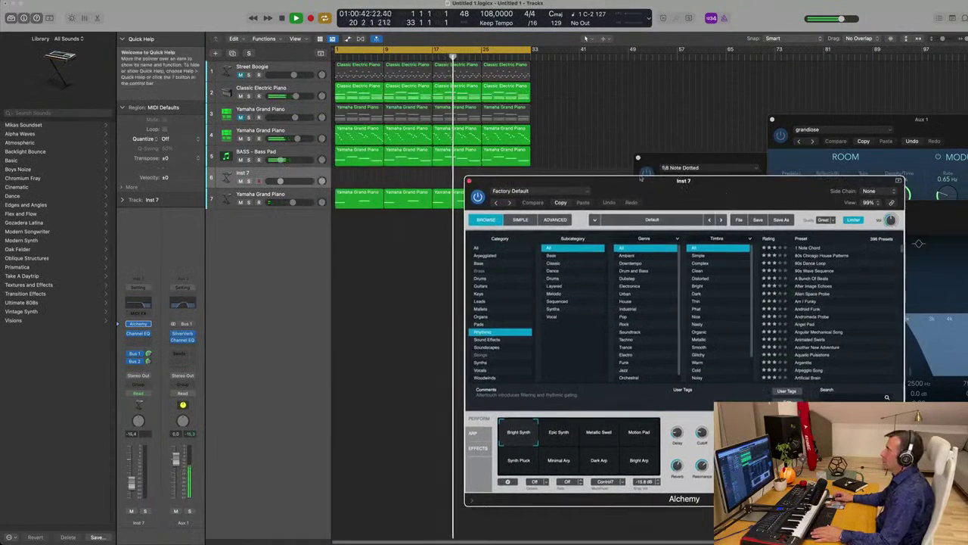
{"action": "left_click", "coordinate": [356, 156]}
{"action": "left_click_drag", "start_coordinate": [356, 159], "coordinate": [357, 179]}
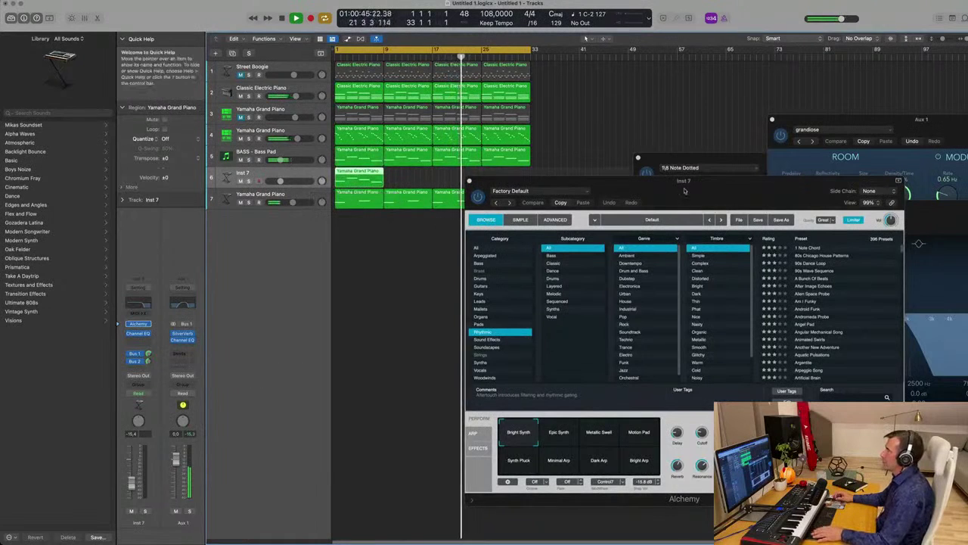
{"action": "left_click_drag", "start_coordinate": [685, 183], "coordinate": [598, 129]}
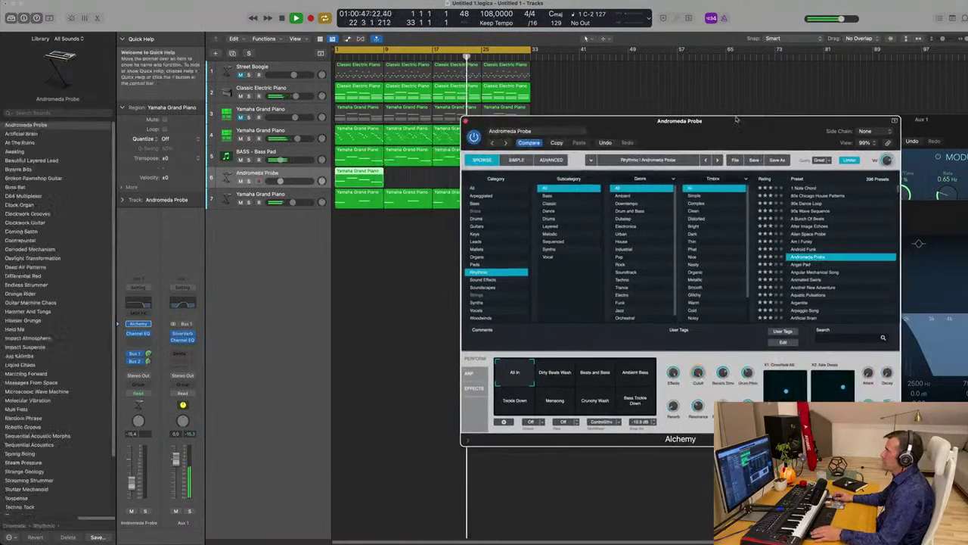
Step: Repeat the region on the Andromeda Probe track until it fills the timeline up to bar 33
{"action": "left_click", "coordinate": [360, 178]}
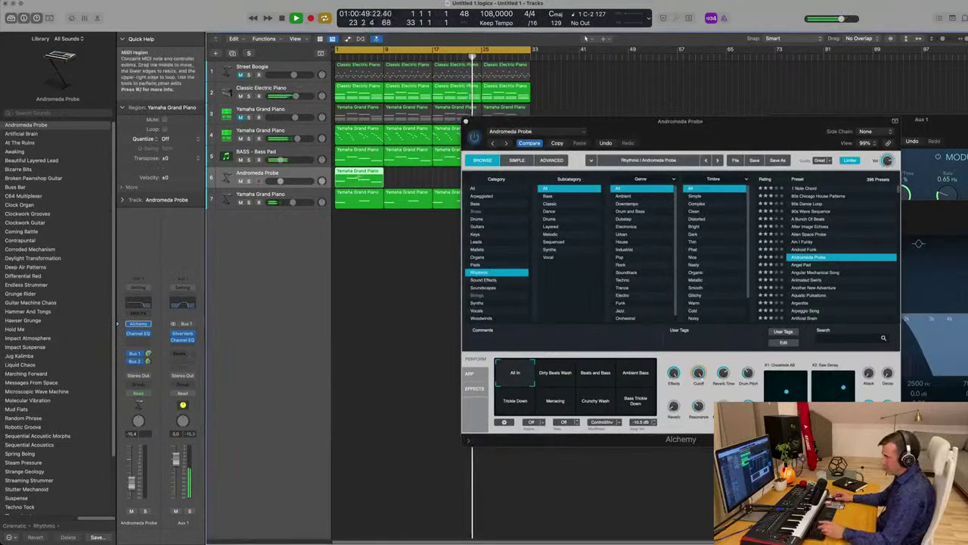
{"action": "key", "text": "super+r"}
{"action": "key", "text": "super+r"}
{"action": "left_click_drag", "start_coordinate": [697, 125], "coordinate": [662, 121]}
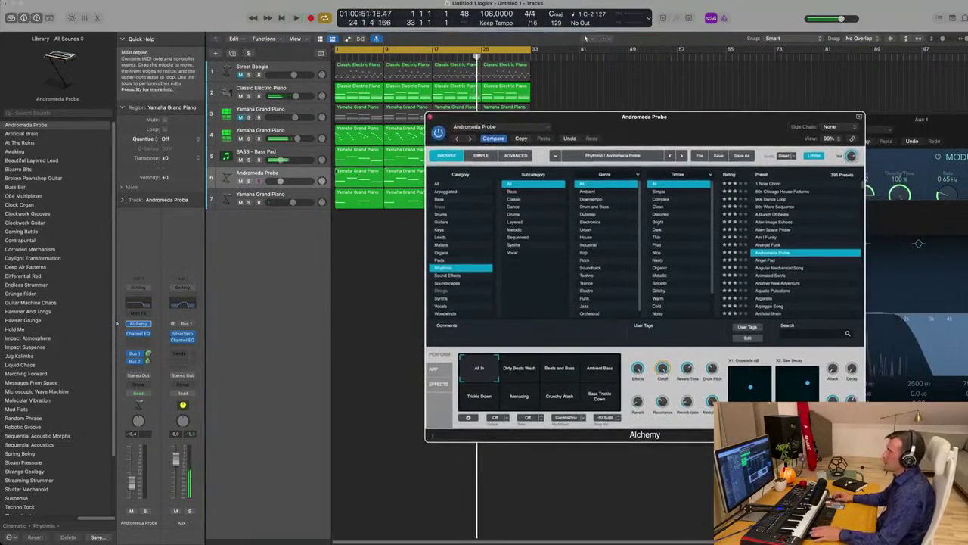
Step: Play the Andromeda Probe track and switch off the high-cut band in its Channel EQ, closing the EQ when finished
{"action": "left_click", "coordinate": [309, 176]}
{"action": "key", "text": "space"}
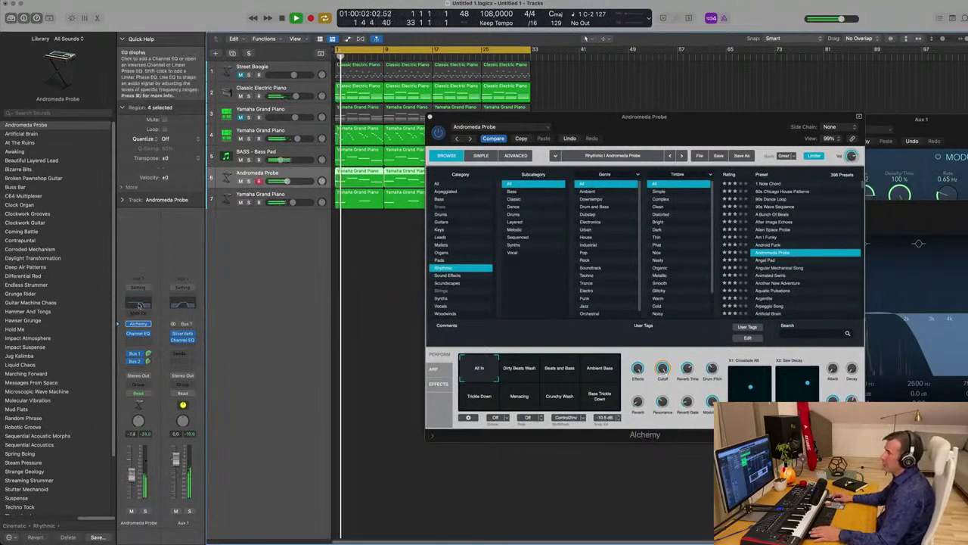
{"action": "left_click", "coordinate": [138, 334]}
{"action": "key", "text": "space"}
{"action": "key", "text": "space"}
{"action": "left_click", "coordinate": [734, 137]}
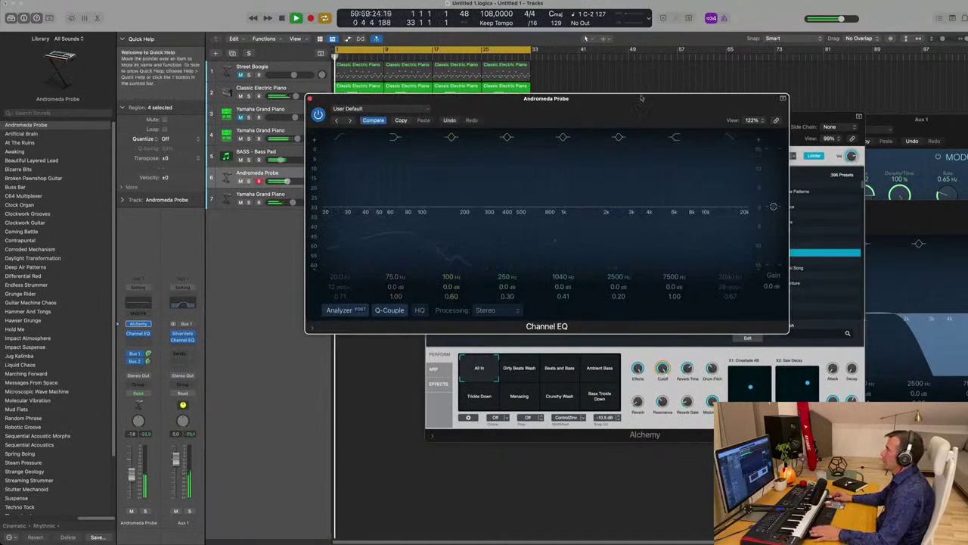
{"action": "left_click_drag", "start_coordinate": [642, 98], "coordinate": [676, 133]}
{"action": "left_click", "coordinate": [303, 105]}
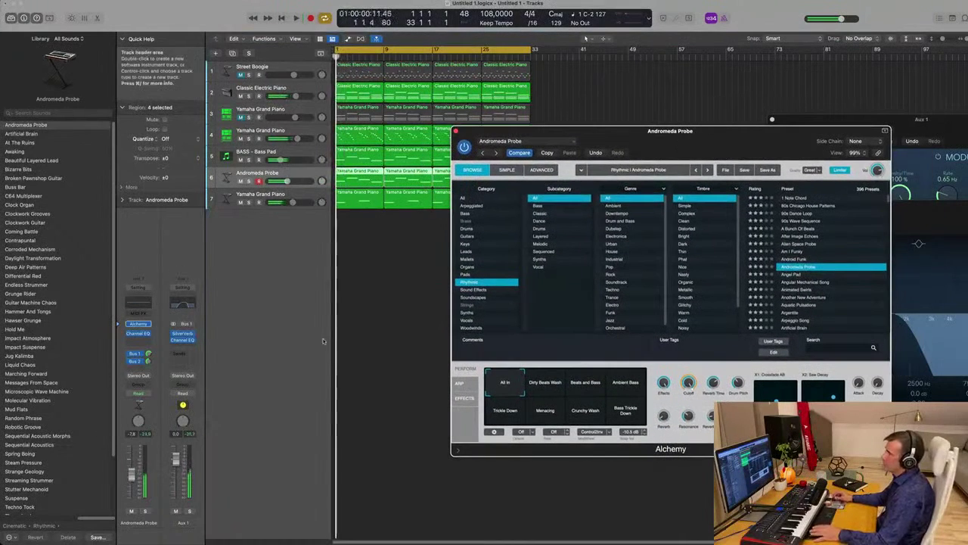
Step: Raise the Andromeda Probe track's volume to -2.3 dB and play the song to check the balance
{"action": "key", "text": "space"}
{"action": "left_click_drag", "start_coordinate": [291, 182], "coordinate": [293, 182]}
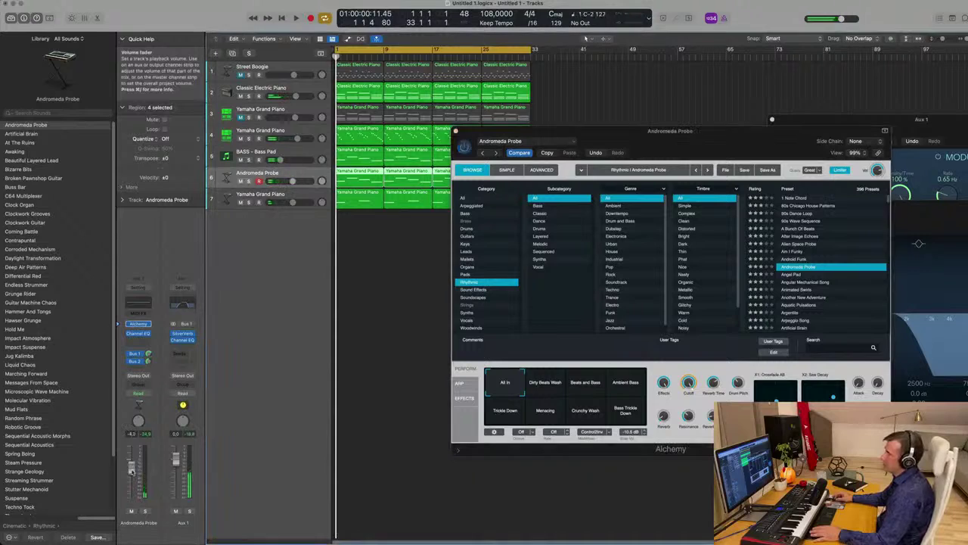
{"action": "key", "text": "space"}
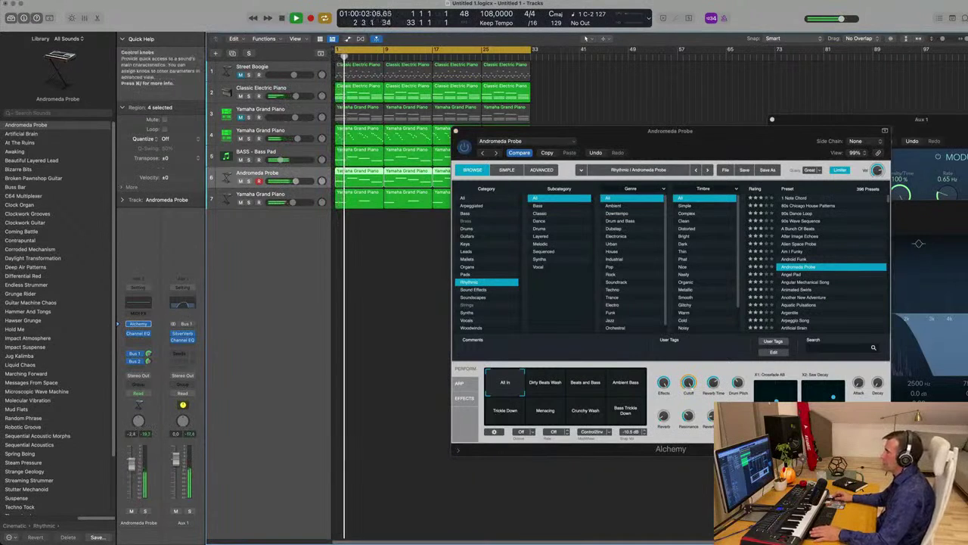
Step: Audition Alchemy's performance snapshots from Dirty Beats Wash to Bass Trickle Down and return to All In
{"action": "left_click", "coordinate": [544, 383]}
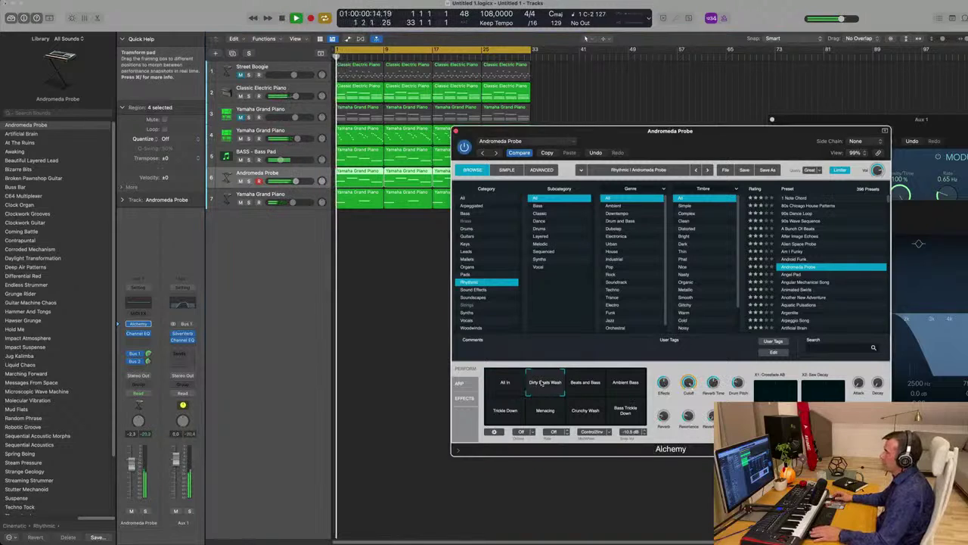
{"action": "left_click", "coordinate": [579, 384]}
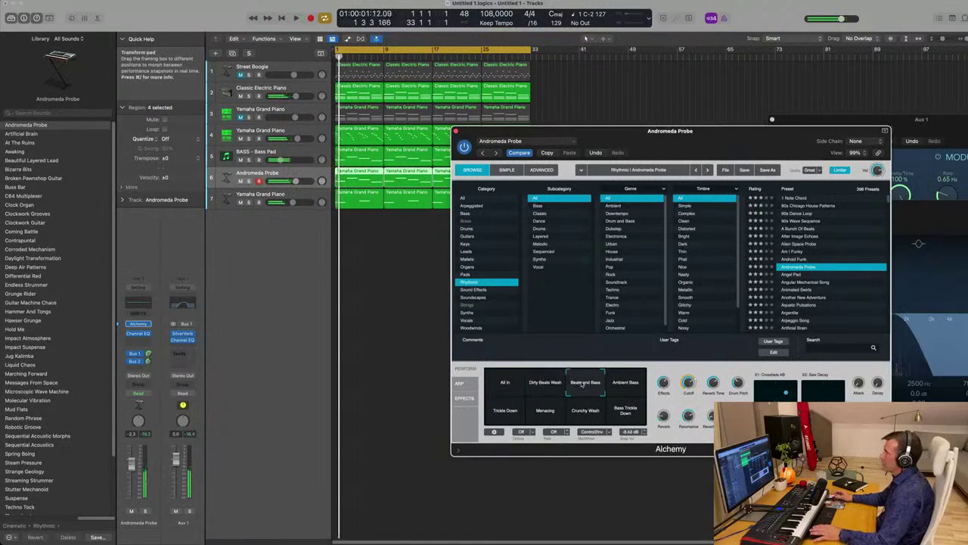
{"action": "left_click", "coordinate": [623, 385]}
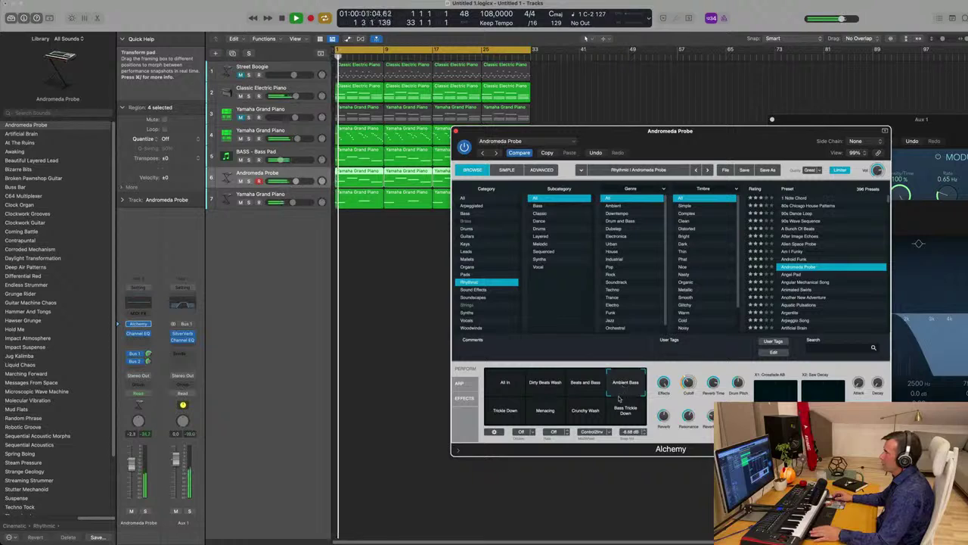
{"action": "left_click", "coordinate": [503, 412]}
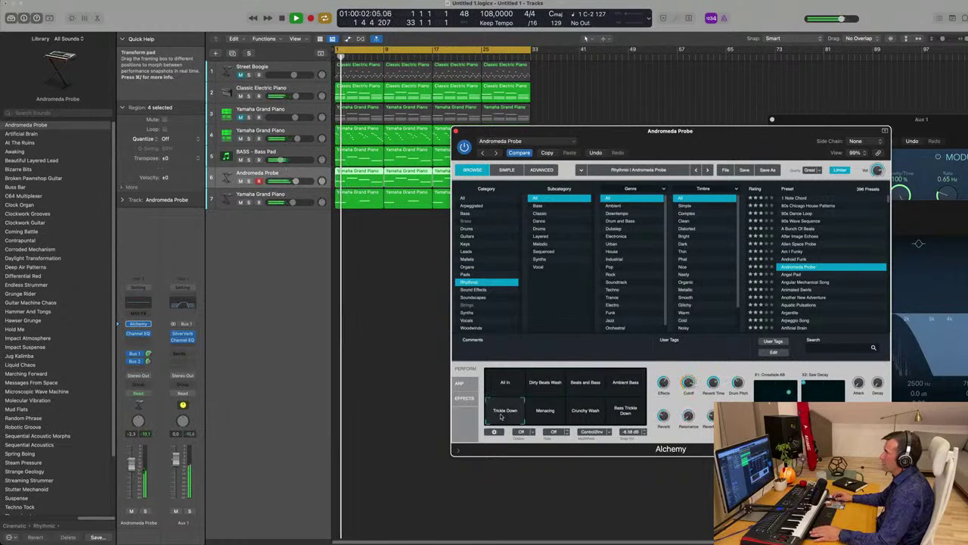
{"action": "left_click", "coordinate": [550, 413]}
{"action": "left_click", "coordinate": [591, 415]}
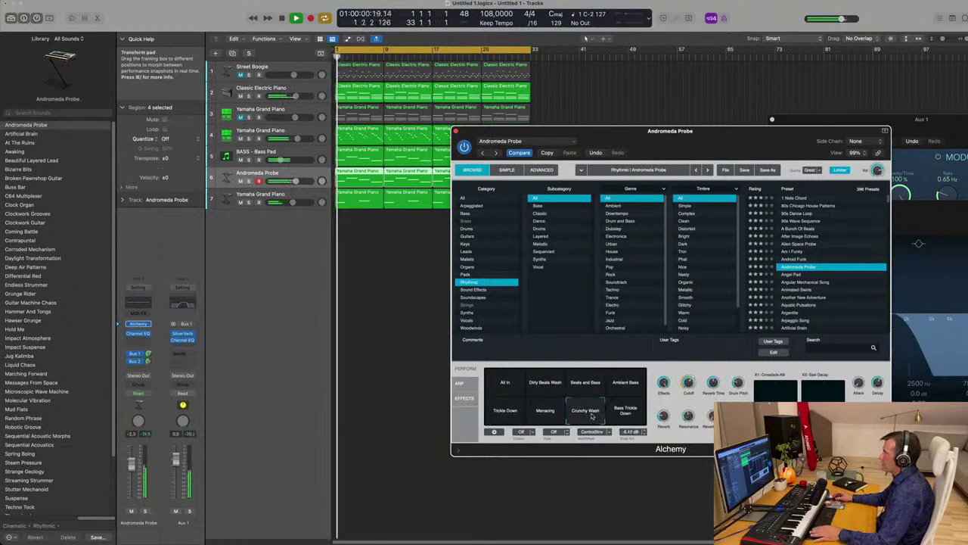
{"action": "left_click", "coordinate": [626, 414]}
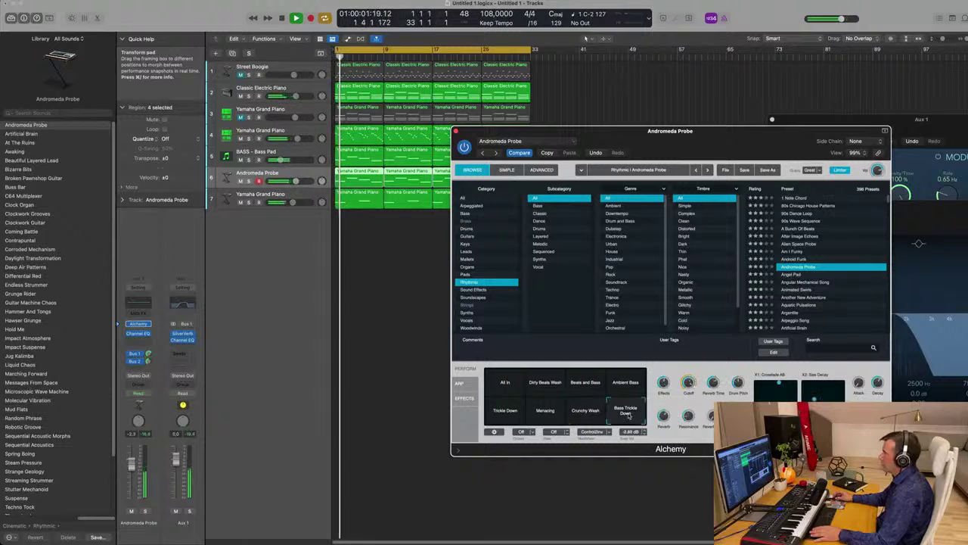
{"action": "left_click", "coordinate": [499, 386]}
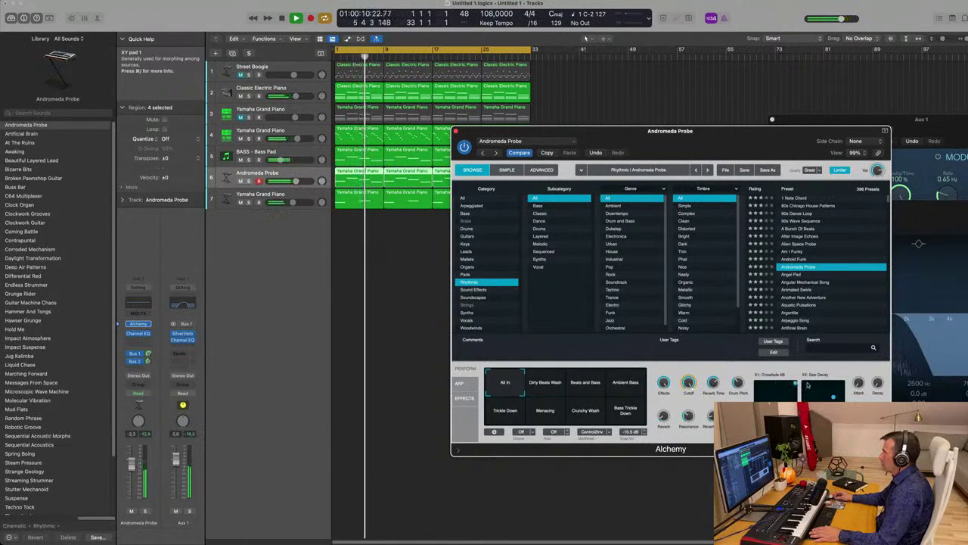
Step: Replay the song from the beginning several times to judge the Andromeda Probe sound in the mix
{"action": "key", "text": "Return"}
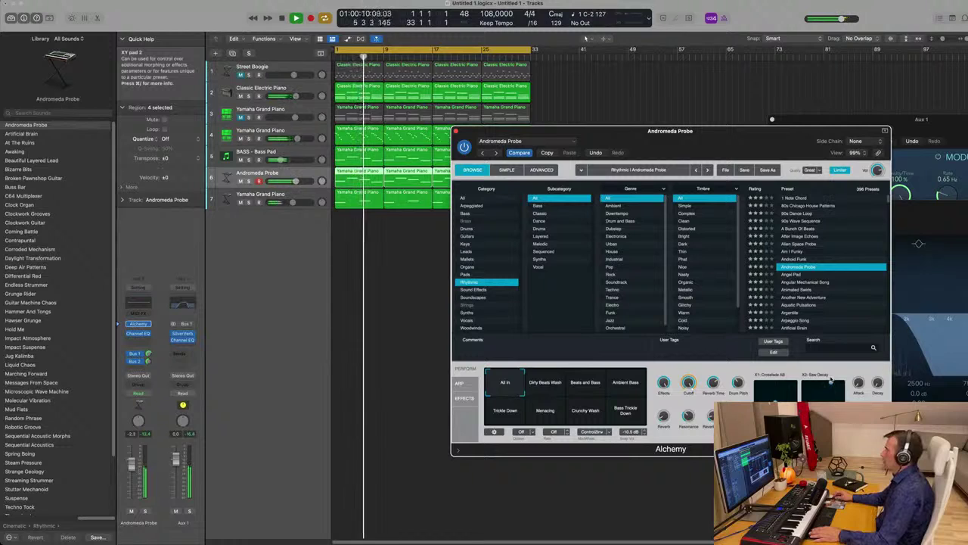
{"action": "key", "text": "Return"}
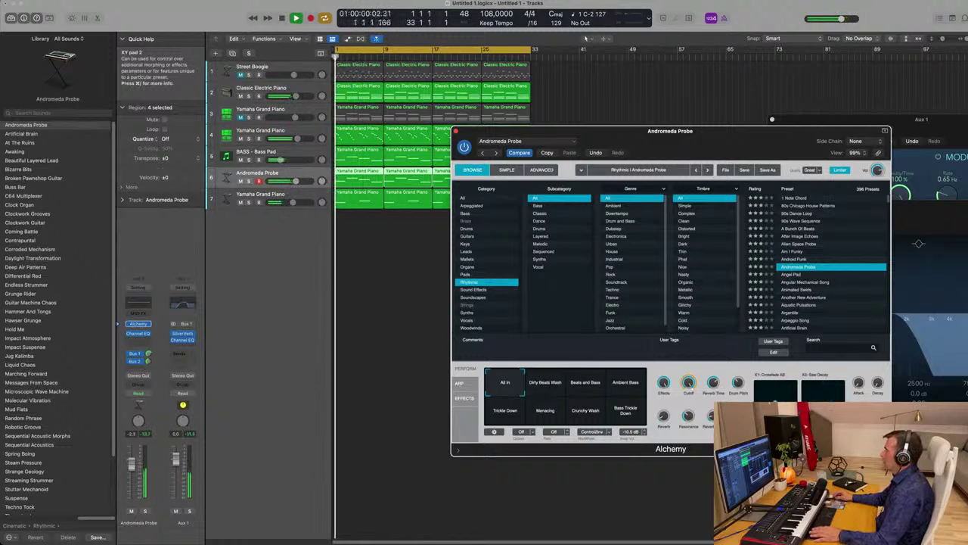
{"action": "key", "text": "space"}
{"action": "key", "text": "space"}
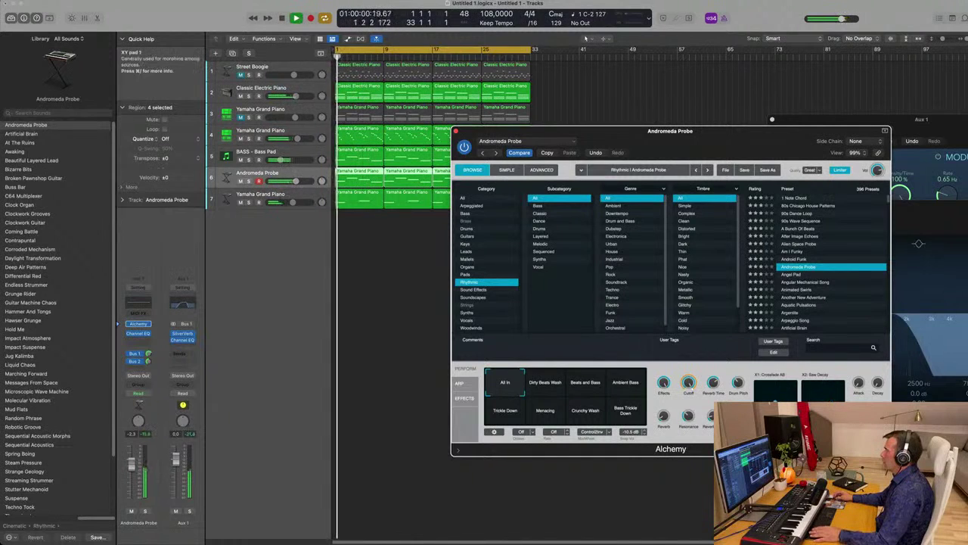
{"action": "key", "text": "space"}
{"action": "key", "text": "space"}
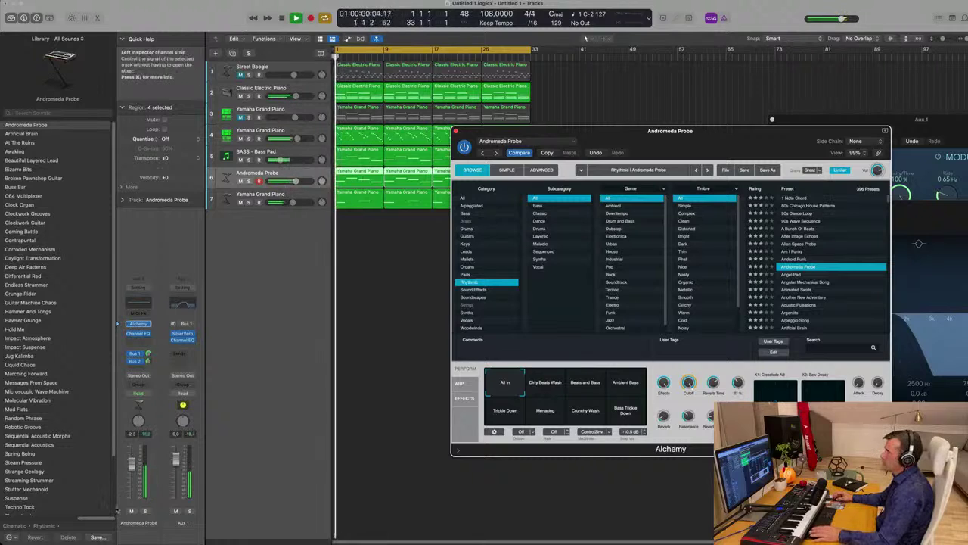
Step: Solo the Andromeda Probe track and reposition the point on Alchemy's X2: Saw Decay pad
{"action": "left_click", "coordinate": [145, 512]}
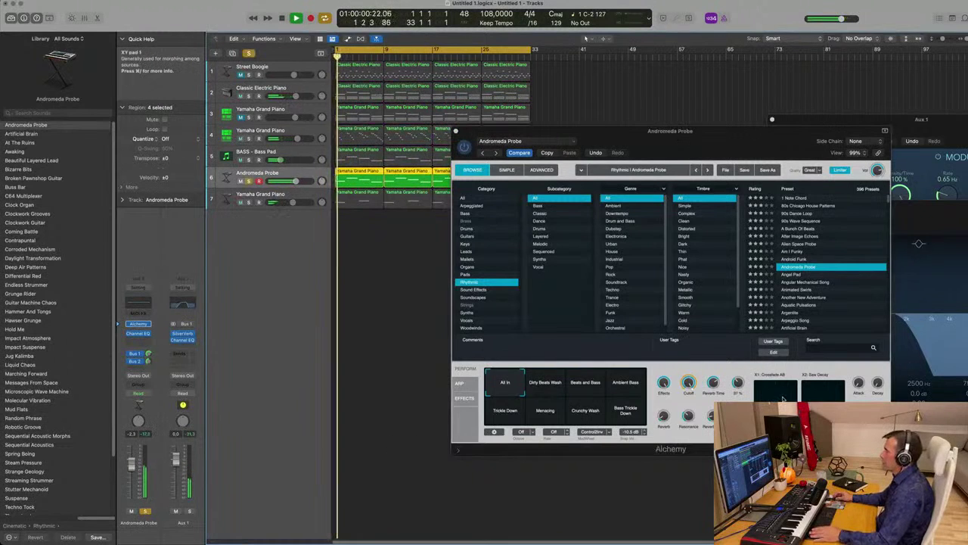
{"action": "left_click", "coordinate": [823, 409]}
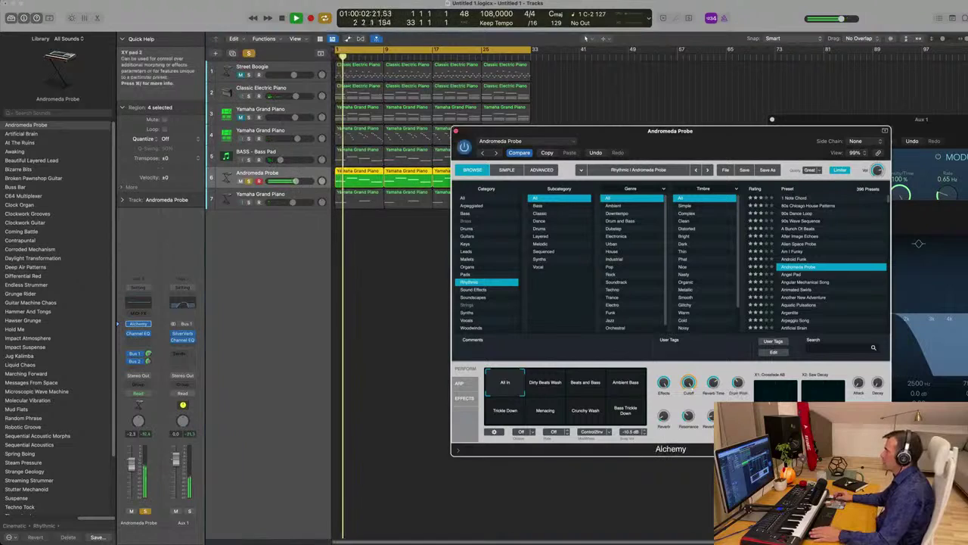
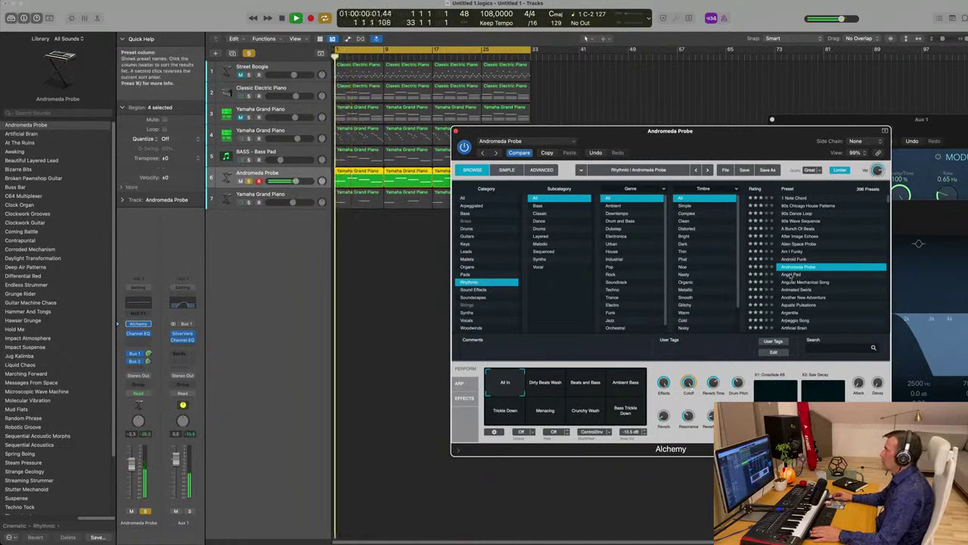
Step: Try the Angel Pad preset in Alchemy and take track 6 out of solo to hear it in the mix
{"action": "left_click", "coordinate": [708, 170]}
{"action": "left_click_drag", "start_coordinate": [625, 131], "coordinate": [627, 131]}
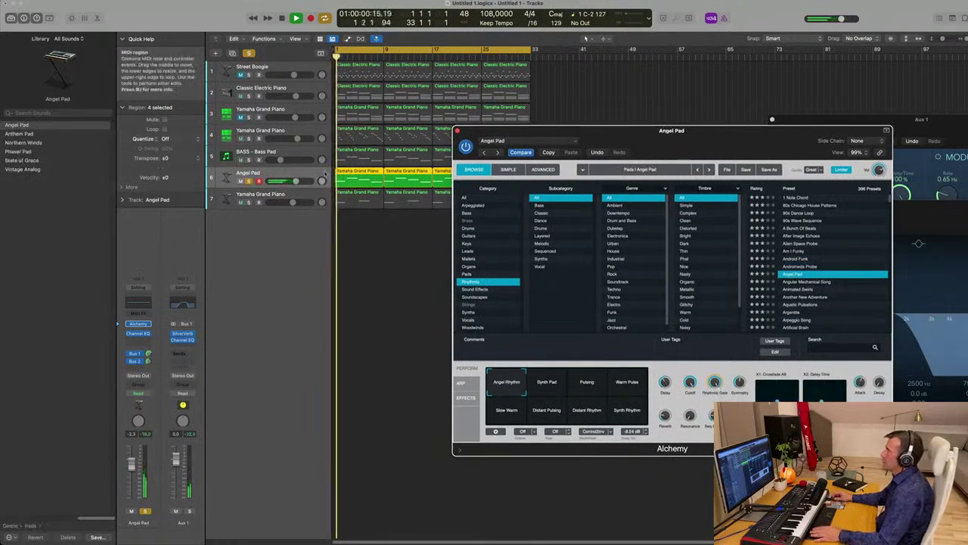
{"action": "left_click", "coordinate": [249, 181]}
{"action": "left_click", "coordinate": [249, 182]}
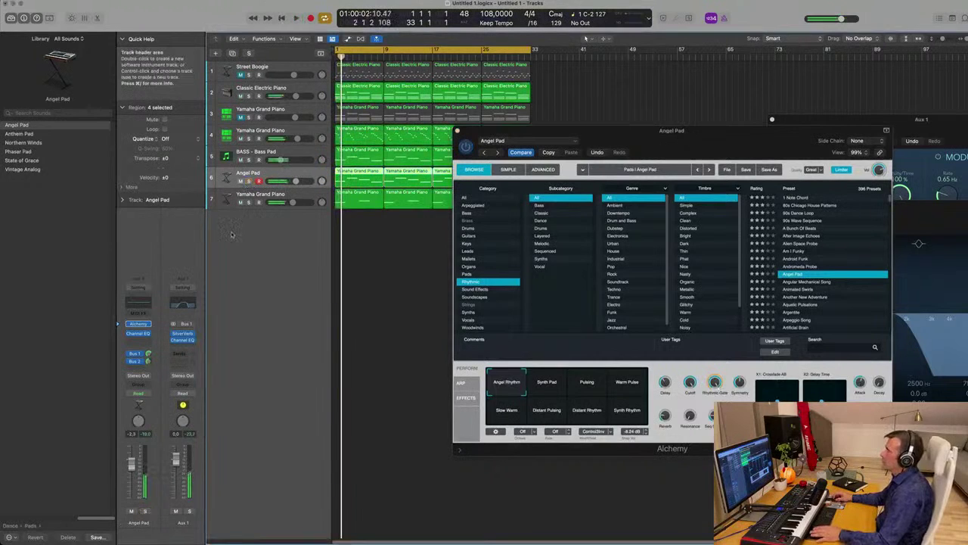
Step: Audition Animated Swirls, load the Rhythmic preset Argentite in its place, and raise the track's volume to about 1.1 dB
{"action": "left_click", "coordinate": [808, 290]}
{"action": "scroll", "coordinate": [824, 268], "scroll_direction": "down", "scroll_amount": 2}
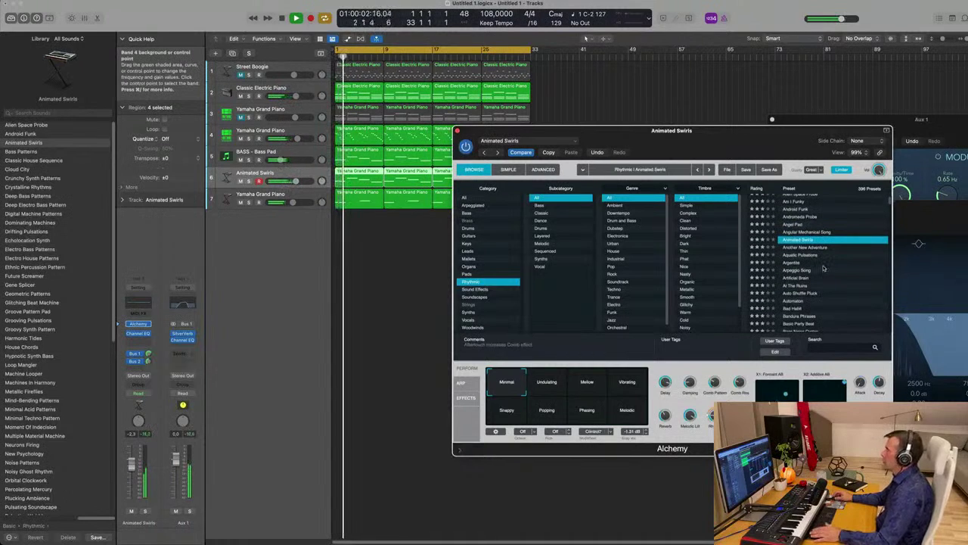
{"action": "left_click", "coordinate": [825, 265]}
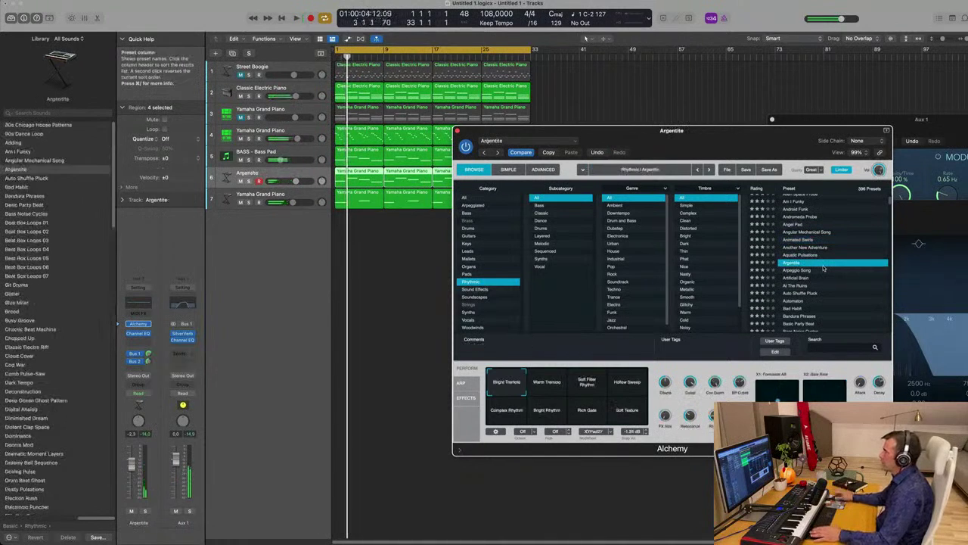
{"action": "key", "text": "space"}
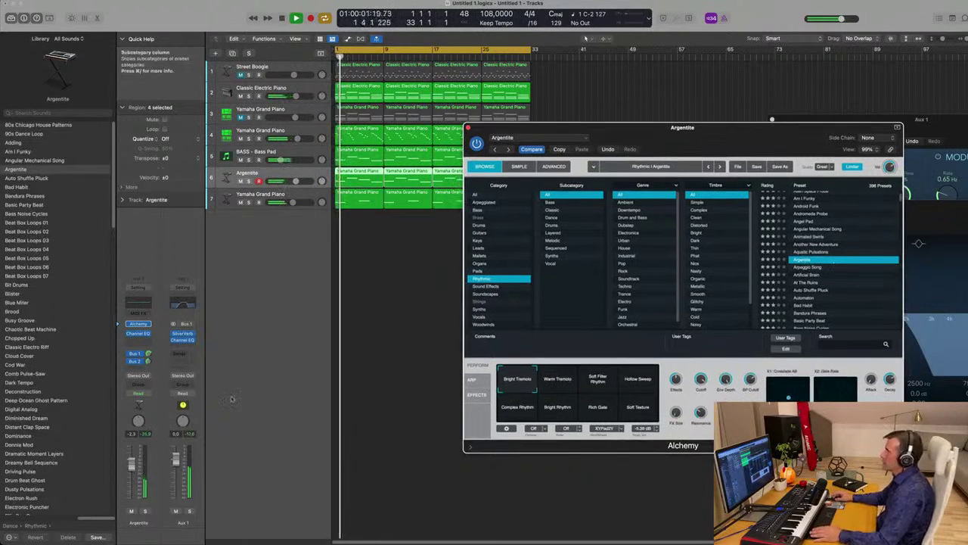
{"action": "left_click_drag", "start_coordinate": [297, 182], "coordinate": [299, 182]}
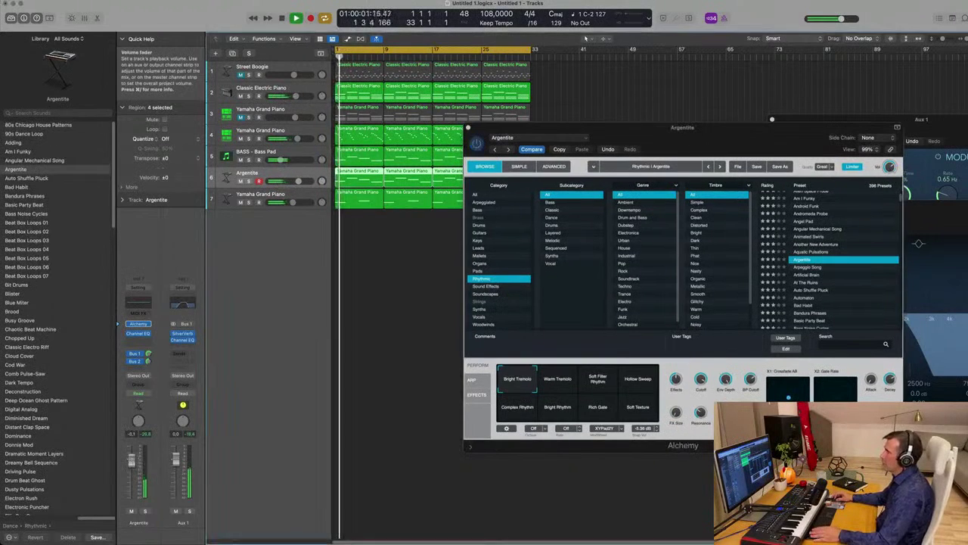
Step: Audition Argentite's Warm Tremolo, Soft Filter Rhythm, Hollow Sweep and Complex Rhythm snapshots and return to Bright Tremolo
{"action": "left_click", "coordinate": [559, 380]}
{"action": "left_click", "coordinate": [599, 379]}
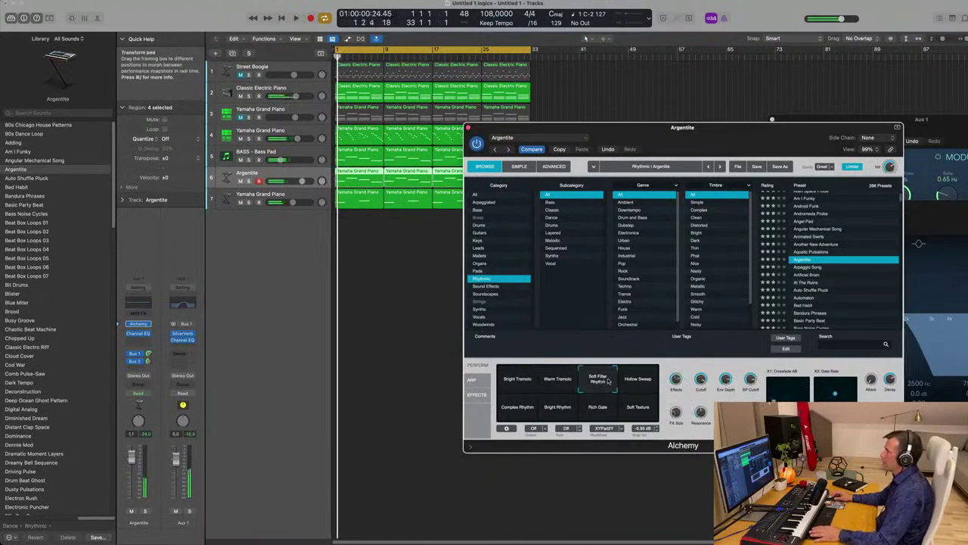
{"action": "left_click", "coordinate": [638, 381]}
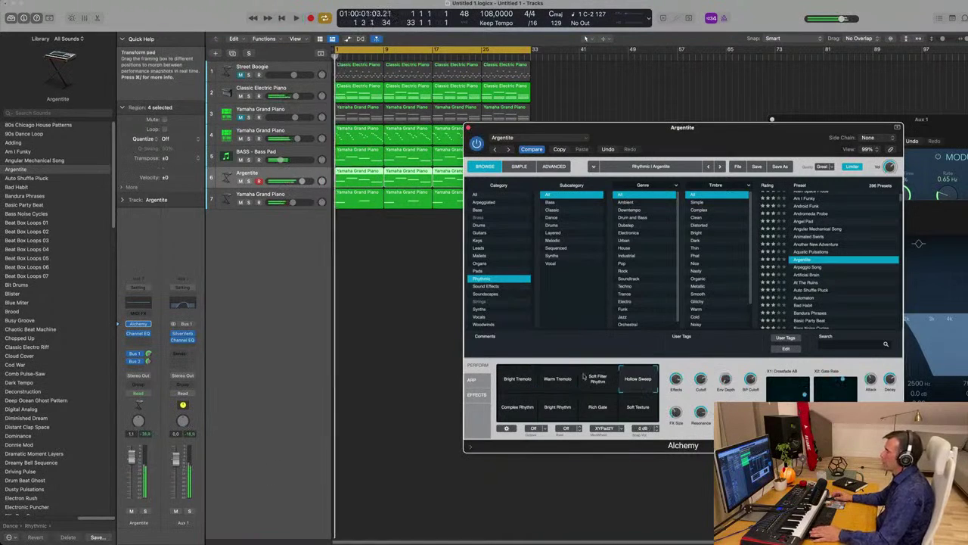
{"action": "left_click", "coordinate": [511, 382]}
{"action": "left_click", "coordinate": [512, 411]}
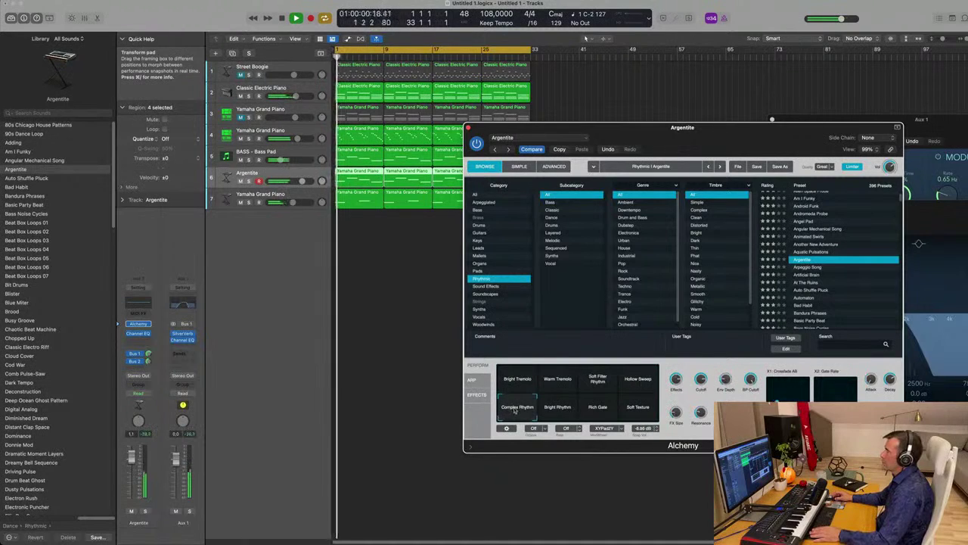
{"action": "left_click", "coordinate": [517, 382]}
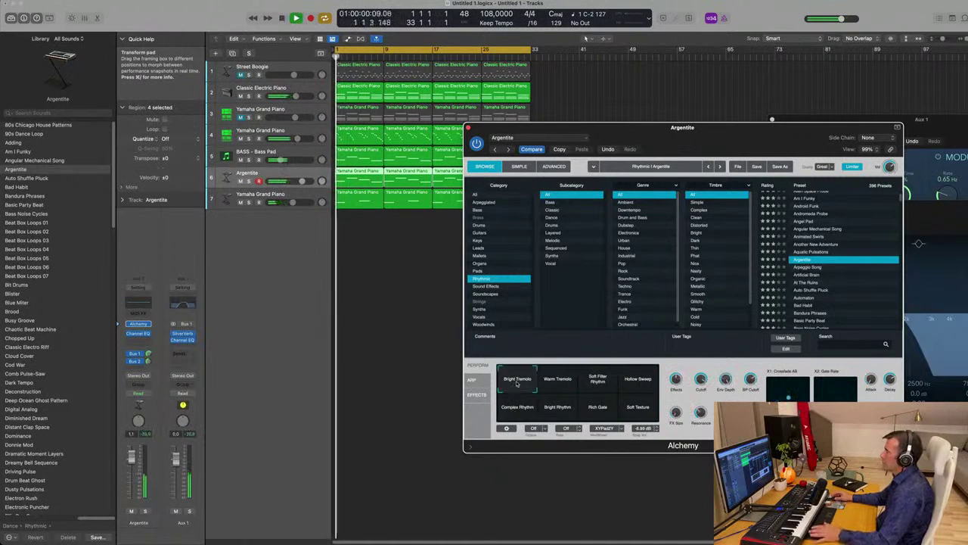
{"action": "left_click", "coordinate": [302, 181]}
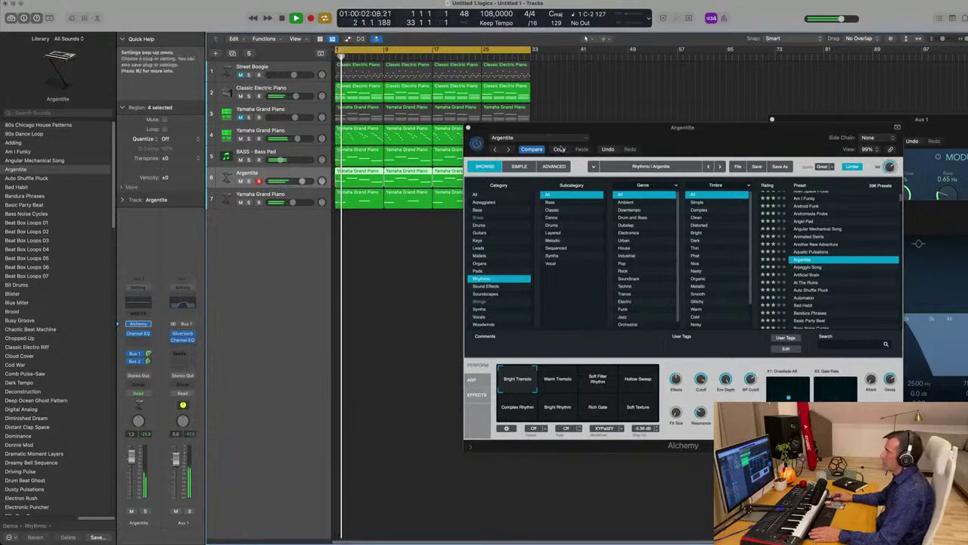
Step: Close the Alchemy window and compare the Argentite track soloed and in the full mix, replaying from the beginning
{"action": "left_click_drag", "start_coordinate": [569, 128], "coordinate": [441, 228]}
{"action": "left_click", "coordinate": [340, 227]}
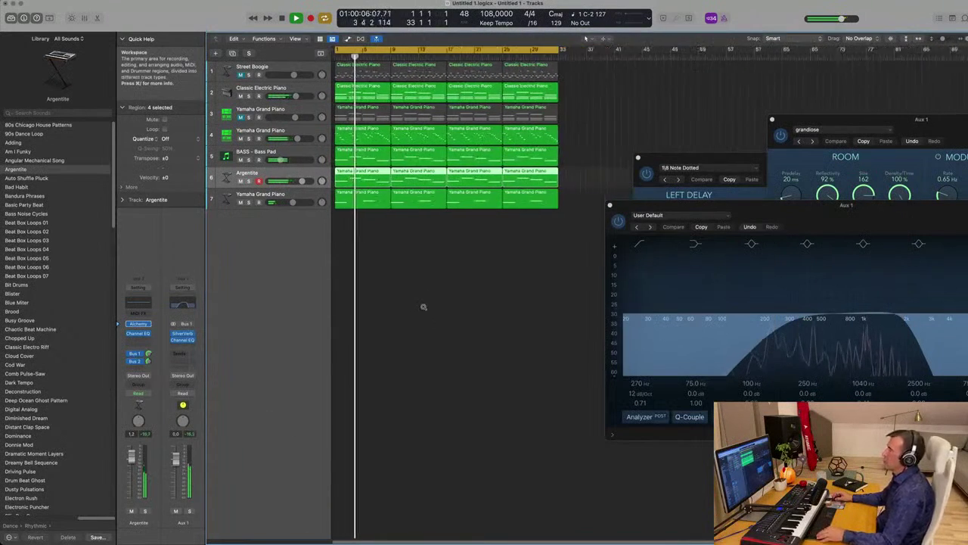
{"action": "left_click", "coordinate": [599, 90]}
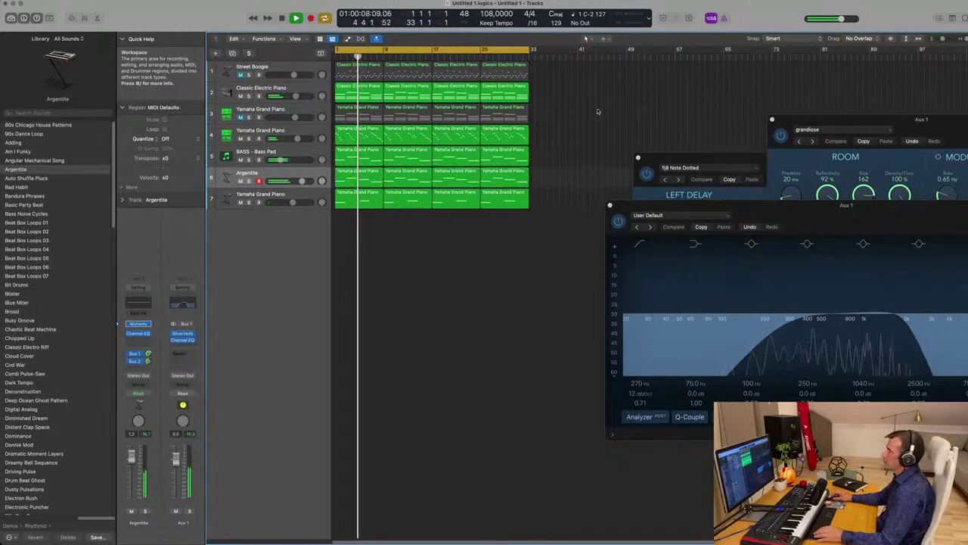
{"action": "key", "text": "super+Left"}
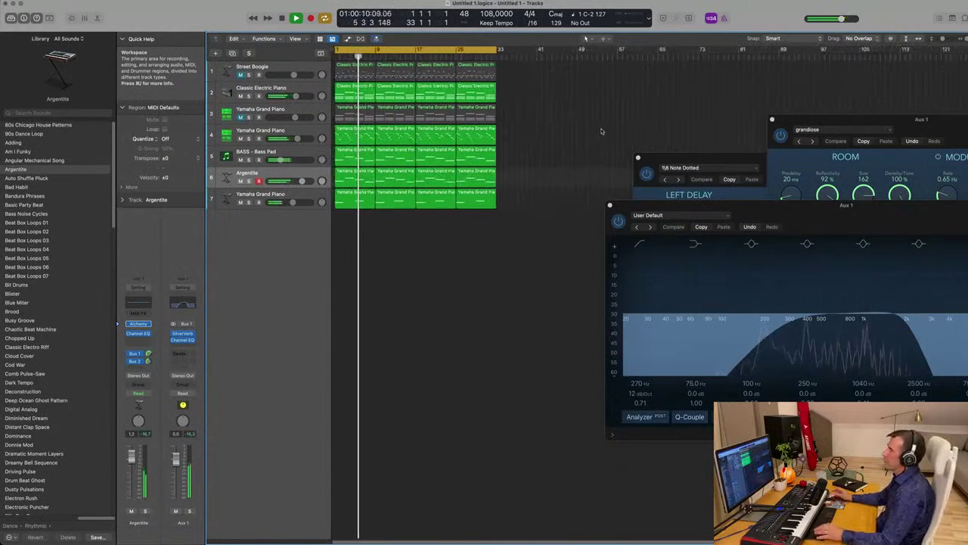
{"action": "left_click", "coordinate": [249, 182]}
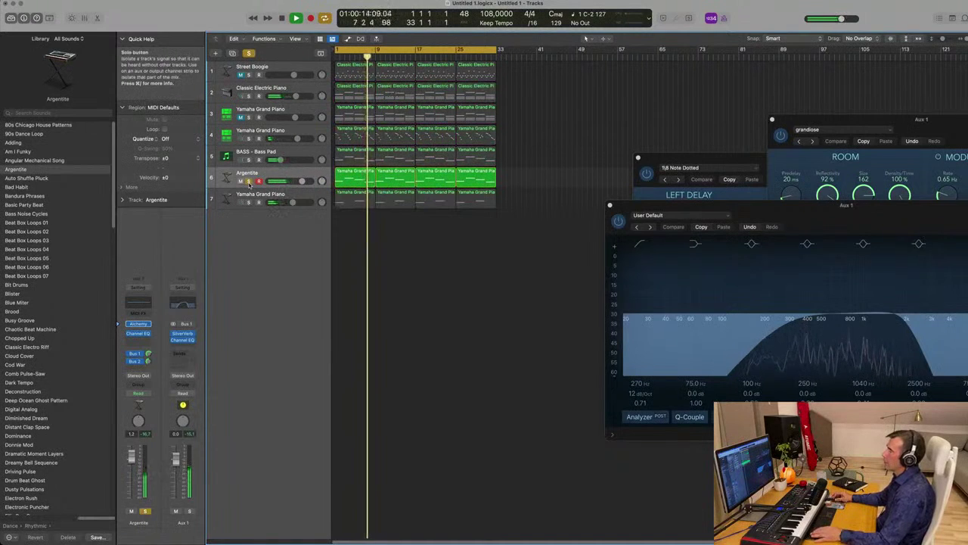
{"action": "left_click", "coordinate": [249, 182]}
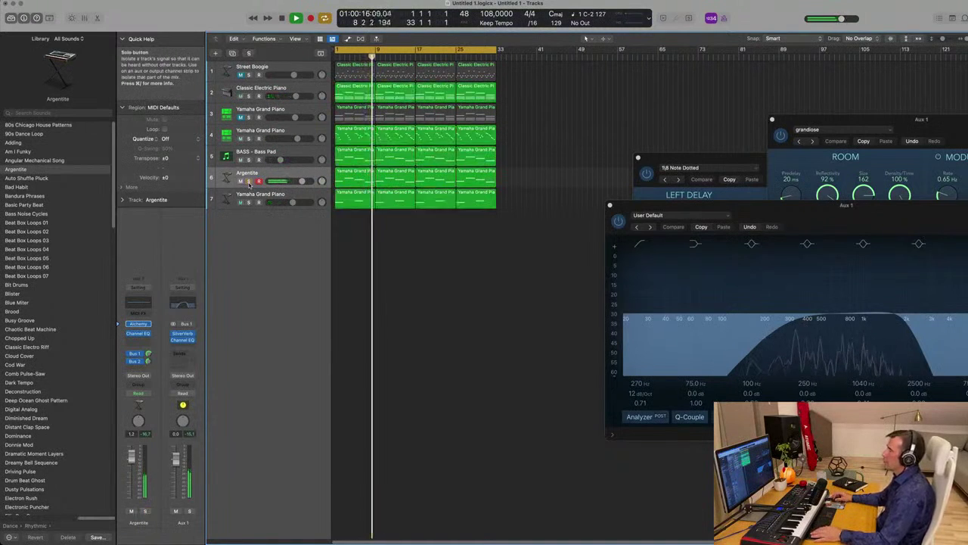
{"action": "key", "text": "Return"}
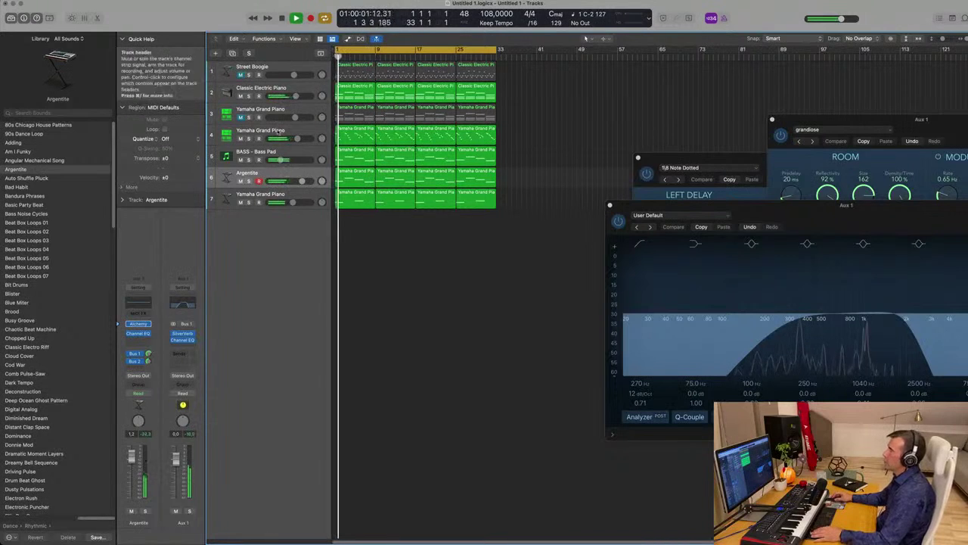
Step: Mute the Classic Electric Piano track and add an empty software instrument track below the last Yamaha Grand Piano track
{"action": "left_click", "coordinate": [239, 96]}
{"action": "key", "text": "Return"}
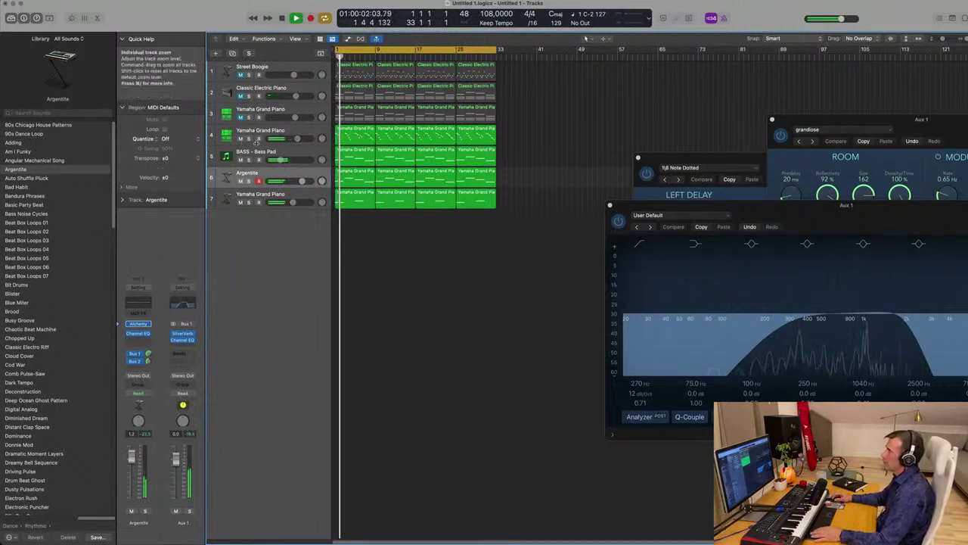
{"action": "left_click", "coordinate": [306, 199]}
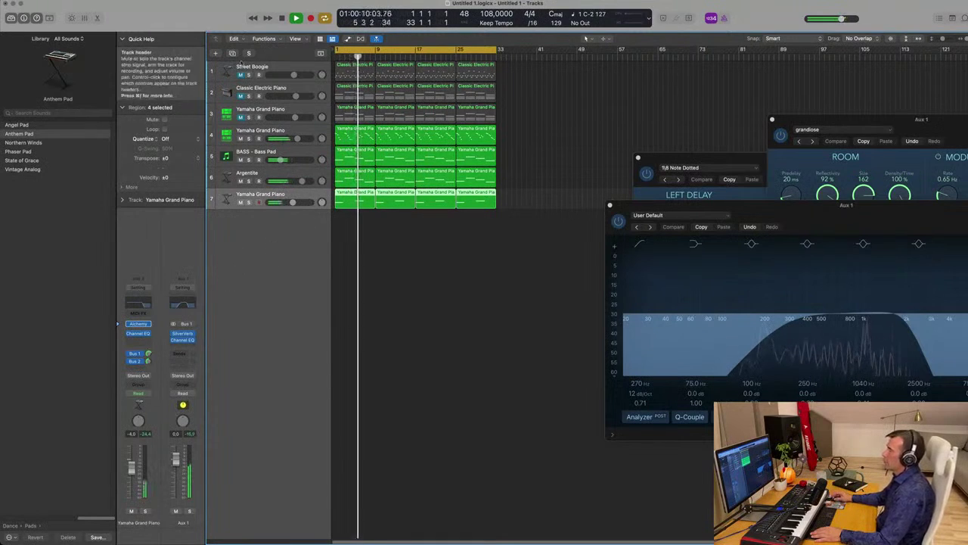
{"action": "double_click", "coordinate": [252, 243]}
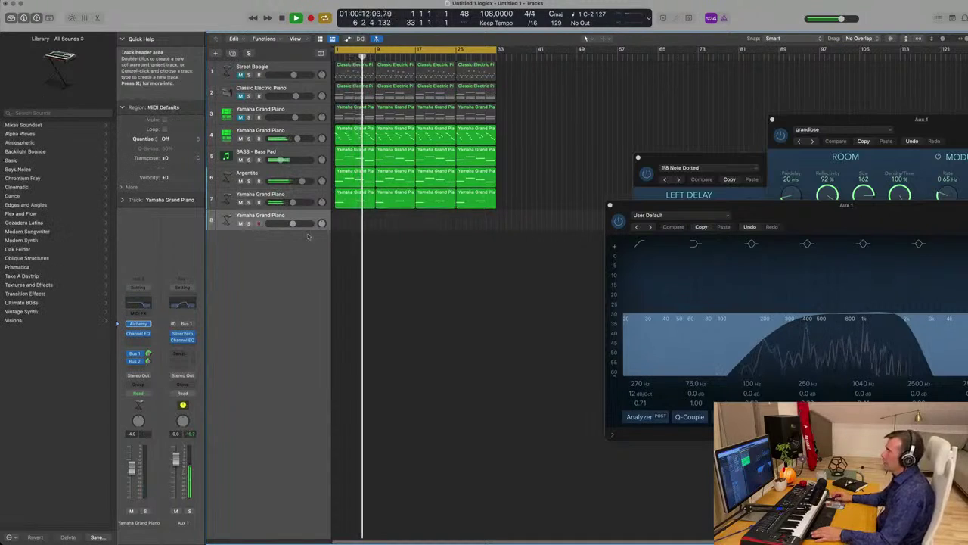
Step: Duplicate the Argentite track, copy its first region onto the duplicate and repeat that region three times to fill the cycle range
{"action": "left_click", "coordinate": [307, 173]}
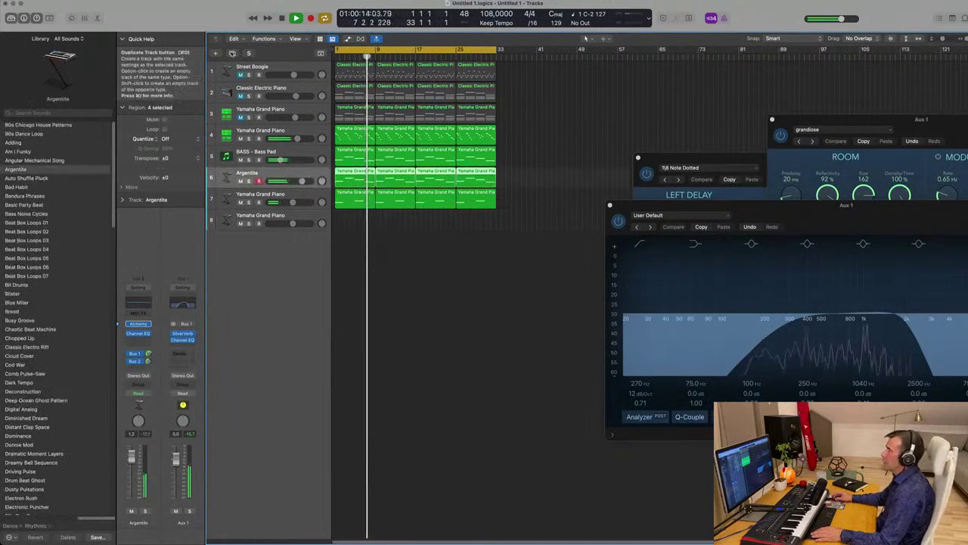
{"action": "key", "text": "super+d"}
{"action": "left_click_drag", "start_coordinate": [357, 179], "coordinate": [355, 195]}
{"action": "key", "text": "super+r"}
{"action": "key", "text": "super+r"}
{"action": "key", "text": "super+r"}
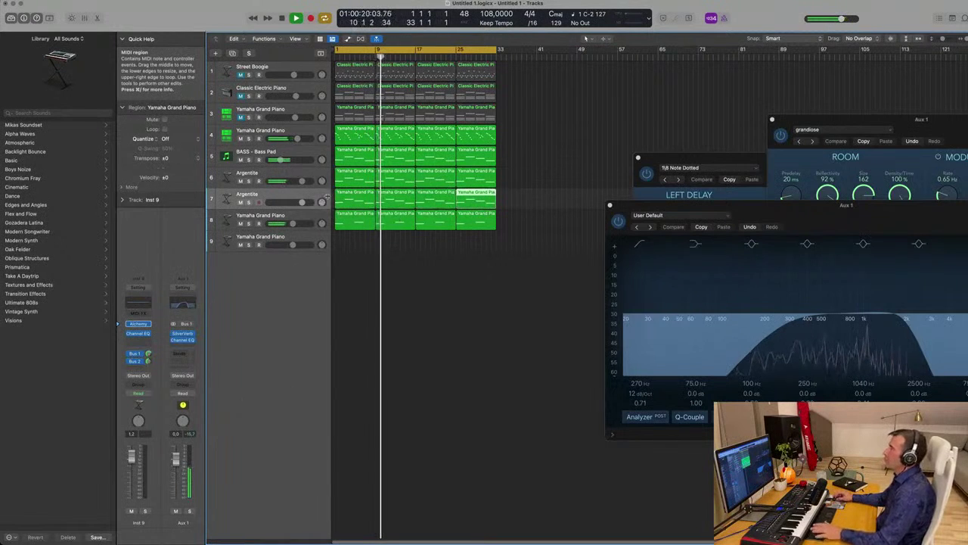
Step: Open Alchemy on the duplicated Argentite track and load the Bad Habit preset from the Rhythmic category
{"action": "left_click", "coordinate": [249, 194]}
{"action": "key", "text": "Return"}
{"action": "left_click", "coordinate": [139, 324]}
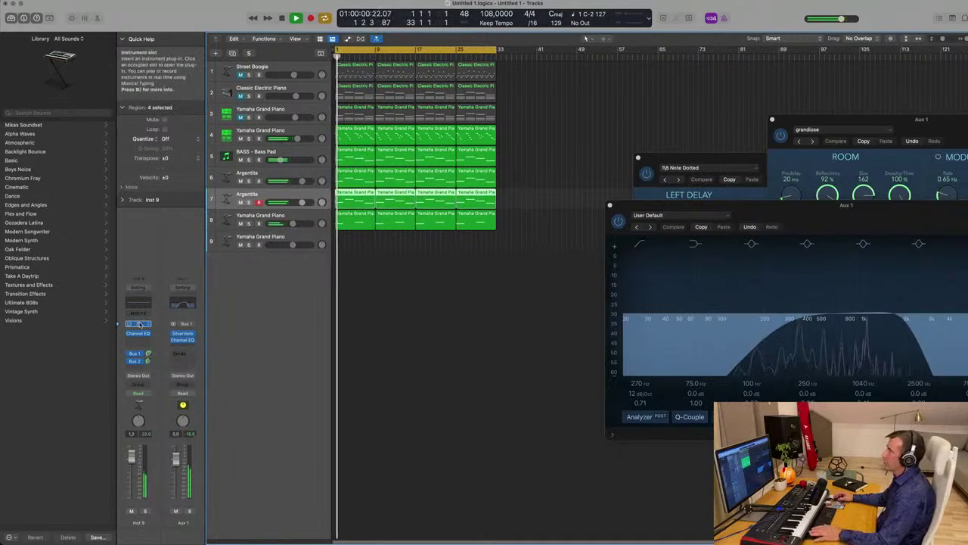
{"action": "left_click_drag", "start_coordinate": [616, 110], "coordinate": [608, 107]}
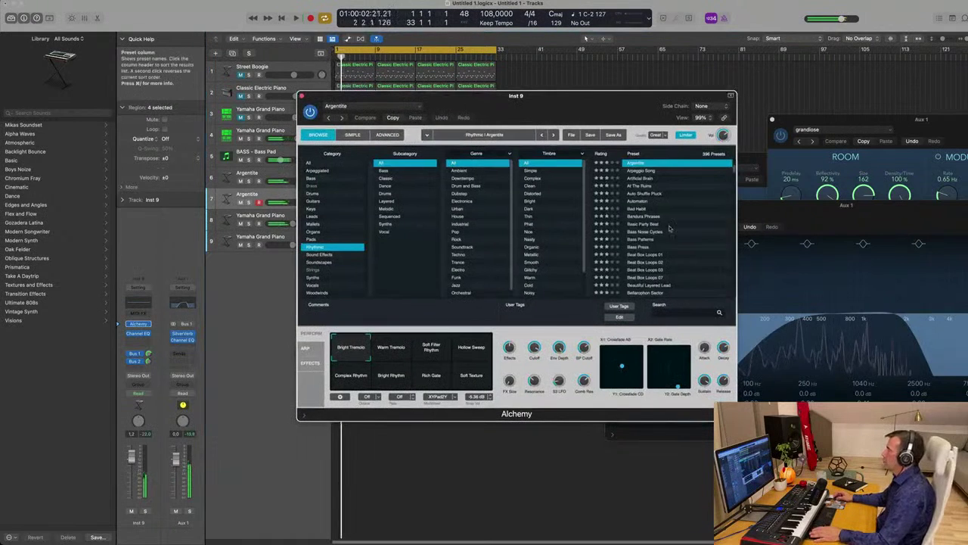
{"action": "scroll", "coordinate": [672, 228], "scroll_direction": "down", "scroll_amount": 10}
{"action": "scroll", "coordinate": [688, 215], "scroll_direction": "up", "scroll_amount": 6}
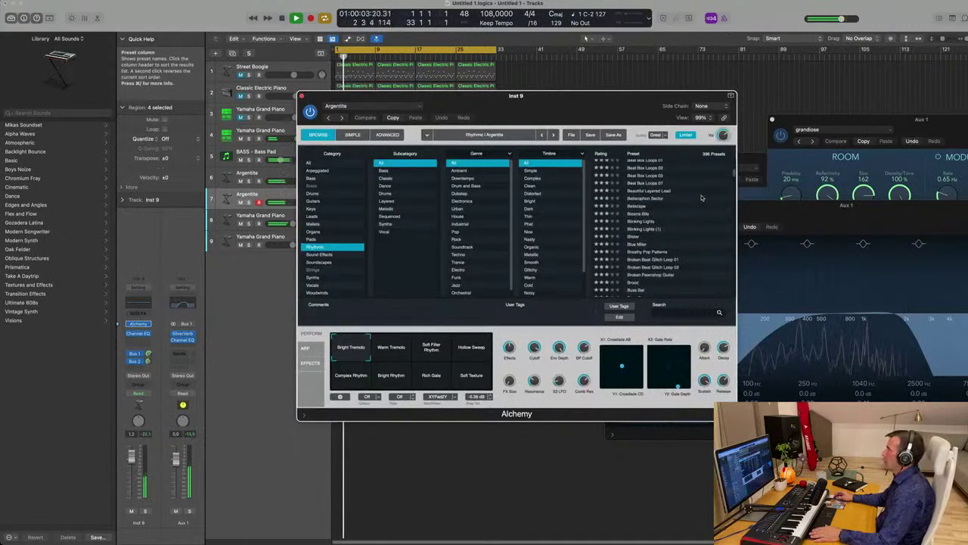
{"action": "scroll", "coordinate": [702, 197], "scroll_direction": "up", "scroll_amount": 2}
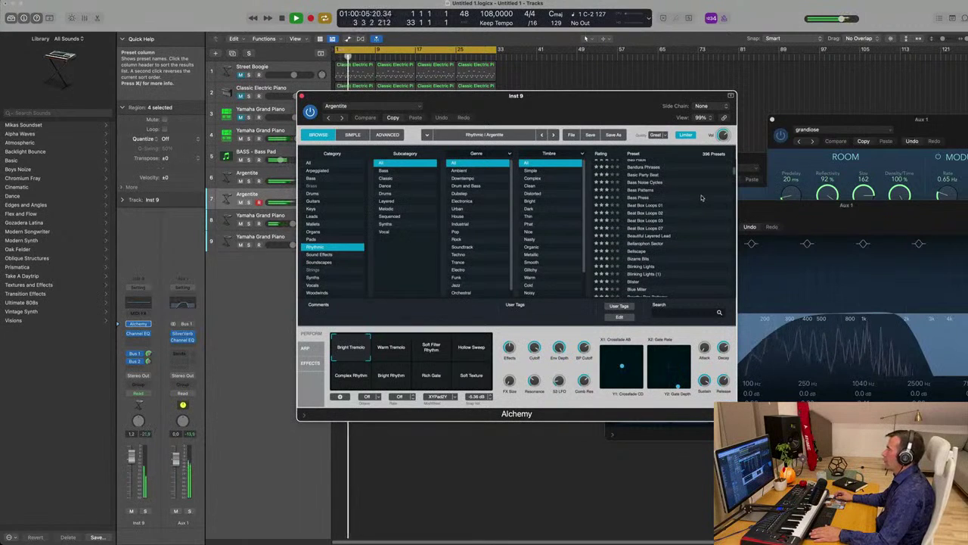
{"action": "scroll", "coordinate": [701, 198], "scroll_direction": "up", "scroll_amount": 4}
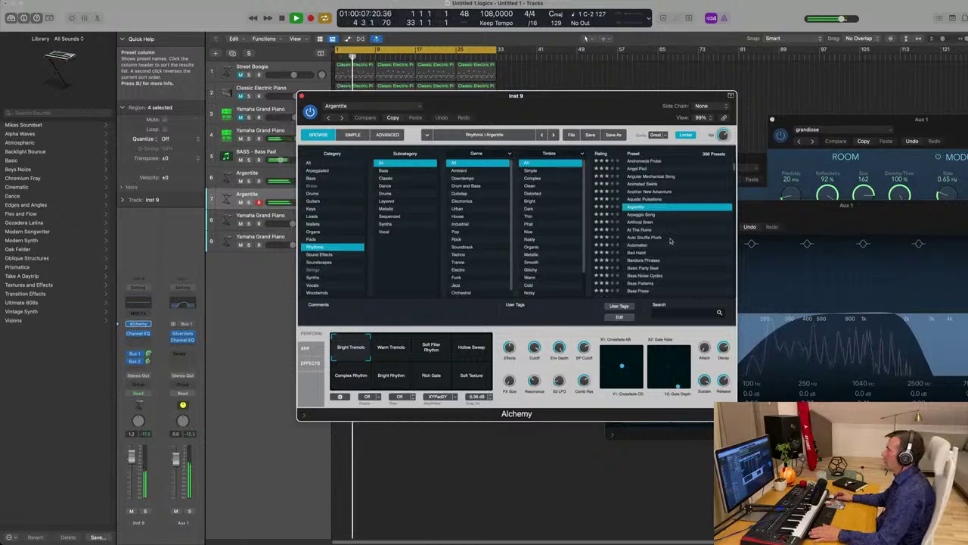
{"action": "left_click", "coordinate": [641, 253]}
{"action": "left_click_drag", "start_coordinate": [572, 104], "coordinate": [755, 87]}
Step: Disarm recording on the Bad Habit track, solo it during playback and turn down its Bus 1 and Bus 2 sends
{"action": "key", "text": "space"}
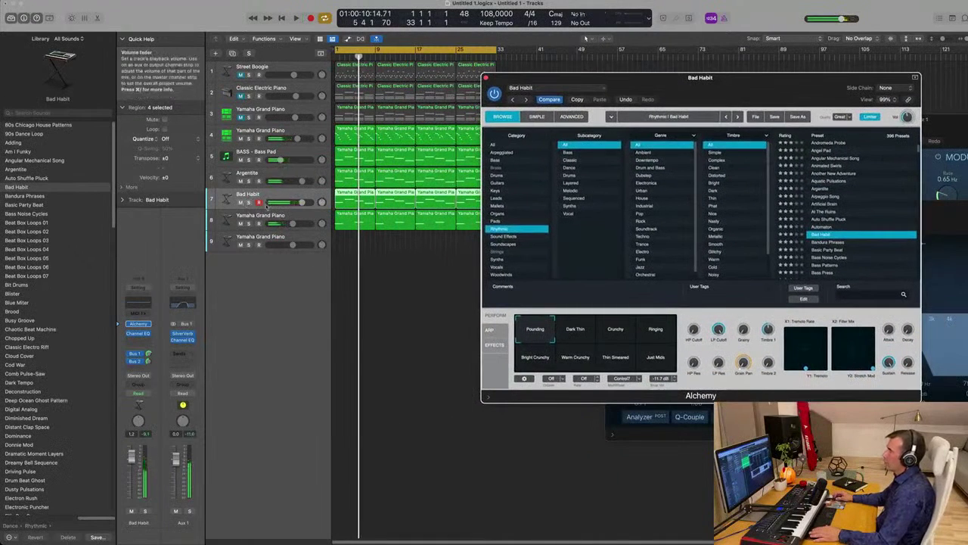
{"action": "left_click", "coordinate": [258, 203]}
{"action": "key", "text": "space"}
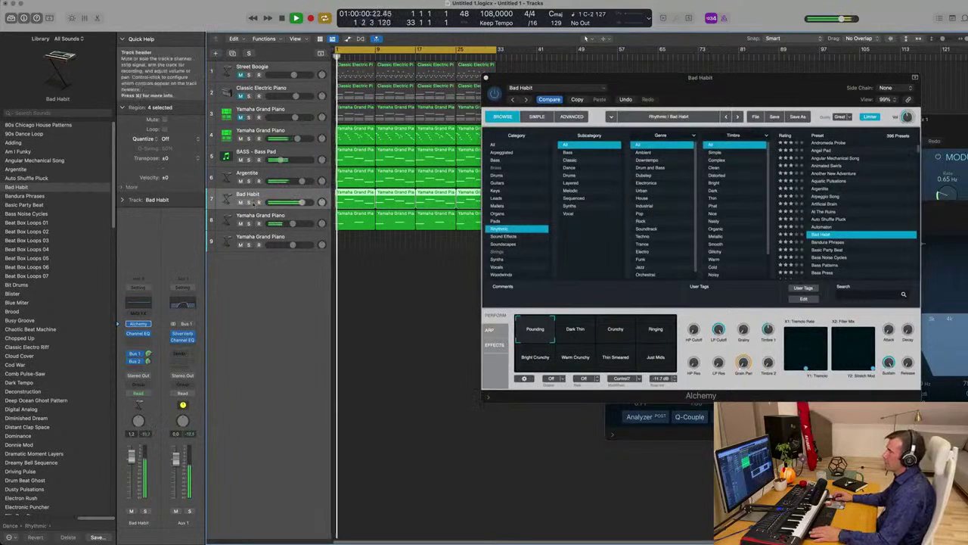
{"action": "left_click", "coordinate": [249, 202]}
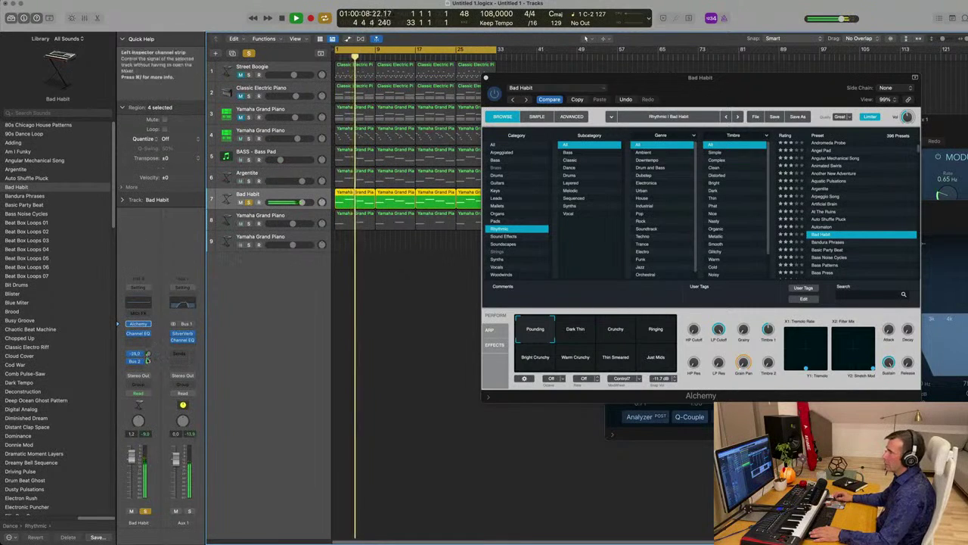
{"action": "left_click", "coordinate": [135, 361]}
{"action": "left_click", "coordinate": [135, 353]}
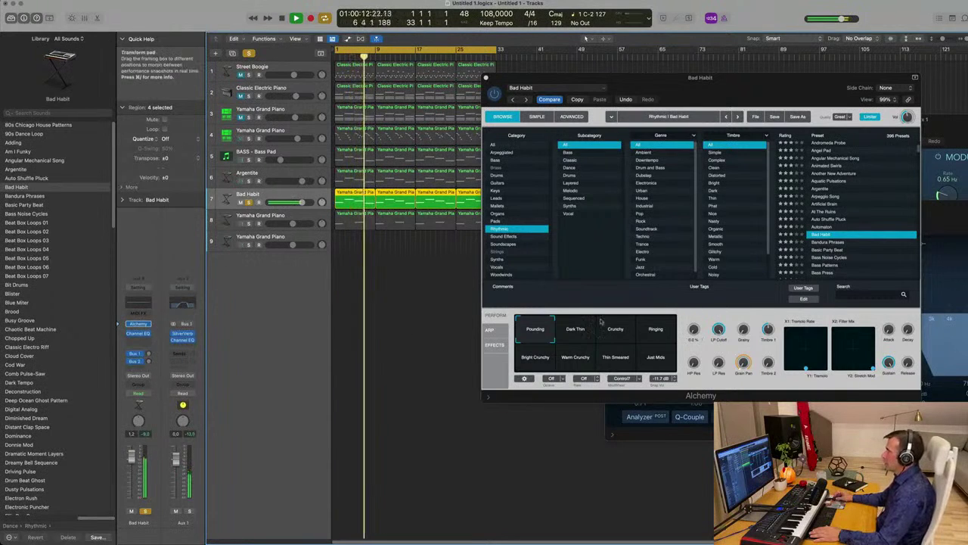
Step: Choose Bad Habit's Dark Thin variation, unsolo the track and lower its volume while the full mix plays
{"action": "left_click", "coordinate": [581, 335]}
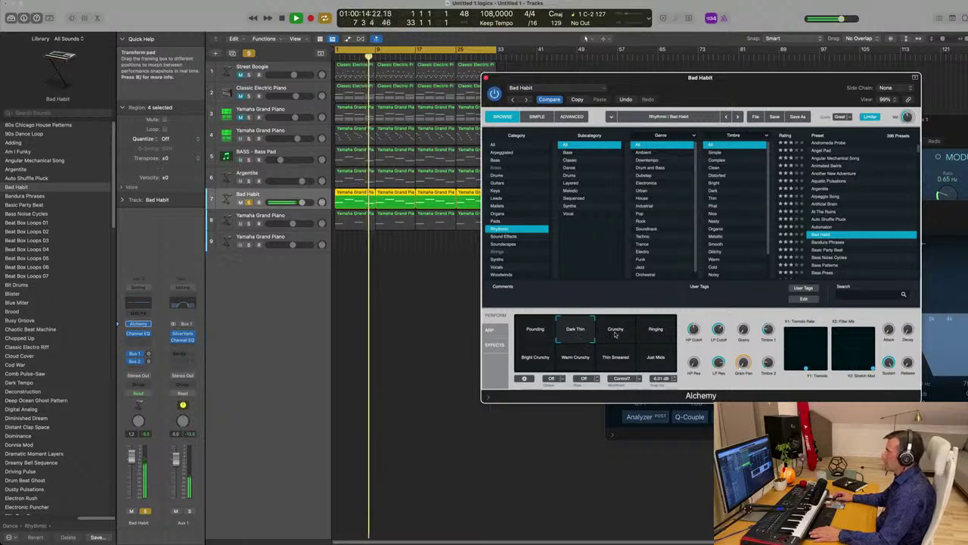
{"action": "left_click", "coordinate": [248, 203]}
{"action": "key", "text": "space"}
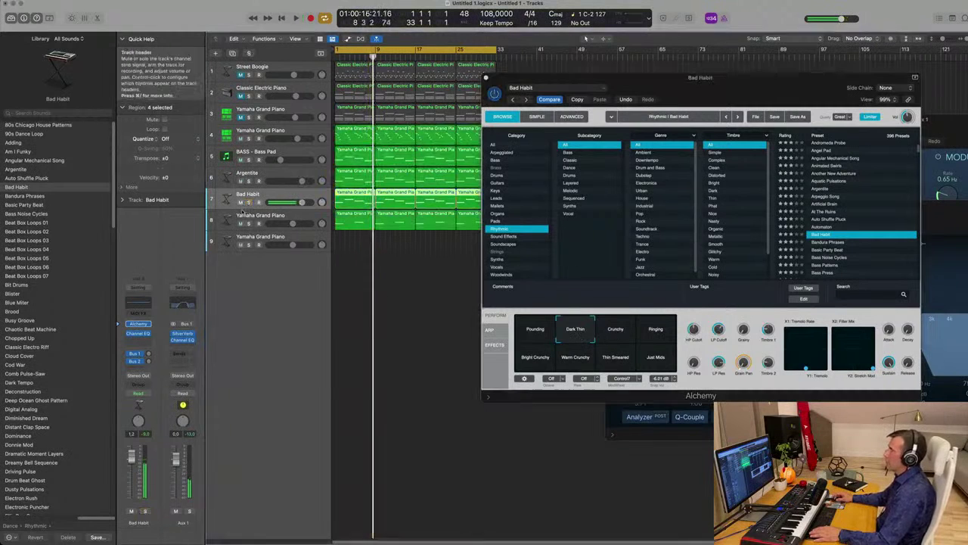
{"action": "key", "text": "space"}
{"action": "left_click_drag", "start_coordinate": [302, 203], "coordinate": [294, 203]}
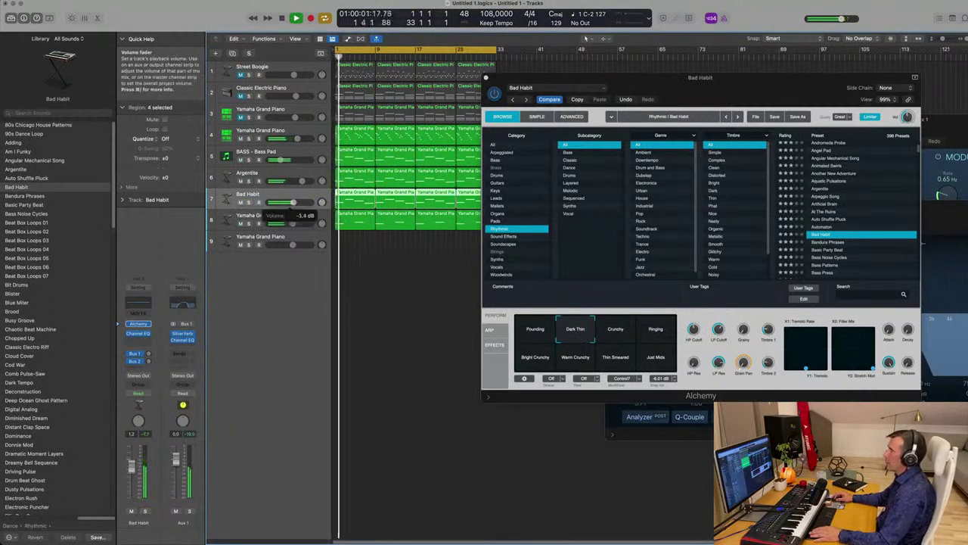
Step: Audition Bad Habit's Crunchy, Ringing and lower-row variations during playback, and return to Dark Thin
{"action": "left_click", "coordinate": [620, 335]}
{"action": "left_click", "coordinate": [656, 335]}
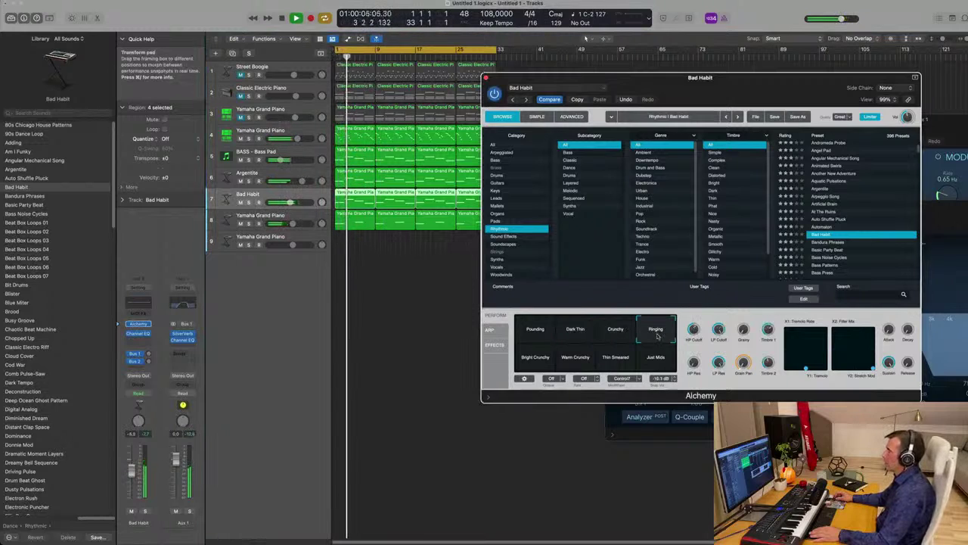
{"action": "left_click", "coordinate": [559, 356]}
{"action": "left_click", "coordinate": [580, 362]}
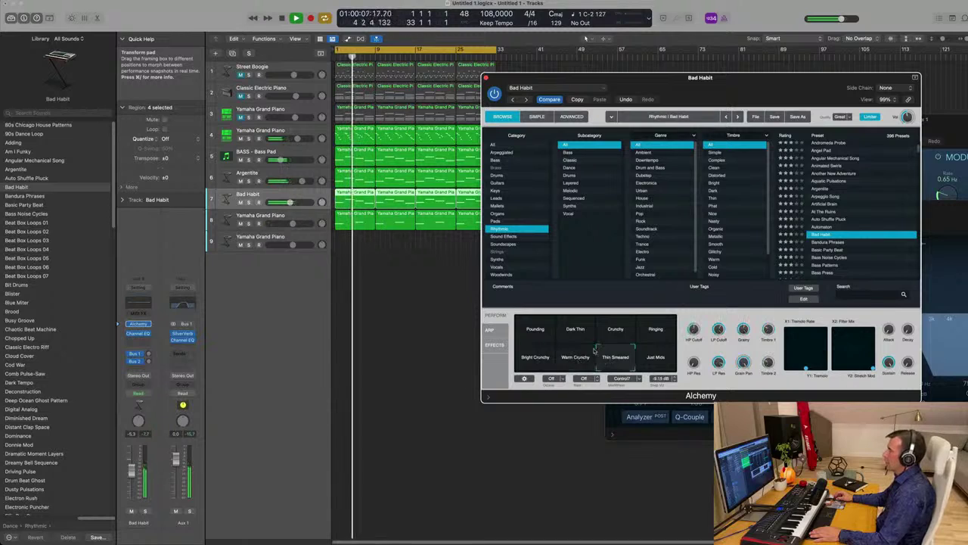
{"action": "left_click", "coordinate": [582, 336]}
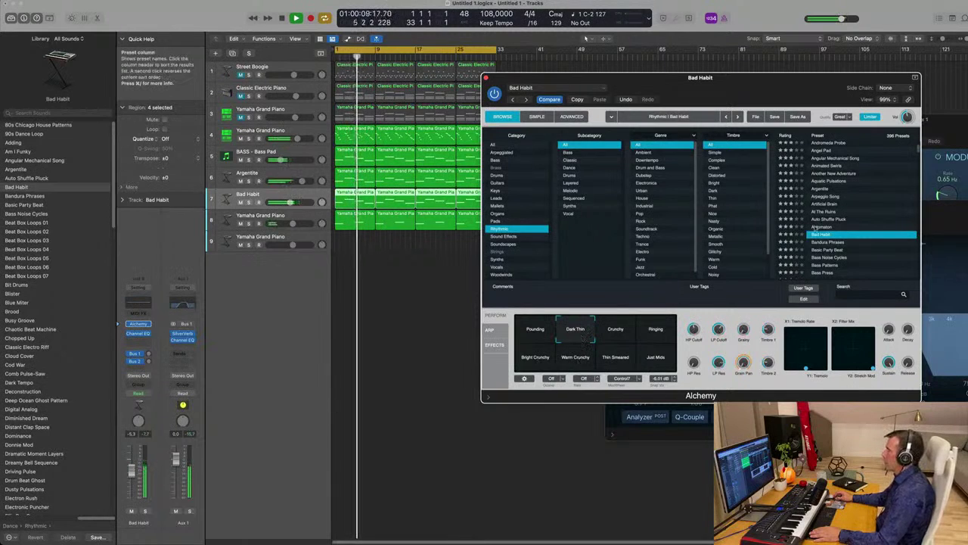
Step: Try the Bandura Phrases and Basic Party Beat presets, compare Basic Party Beat's variations, and go back to Full Beat
{"action": "left_click", "coordinate": [832, 243]}
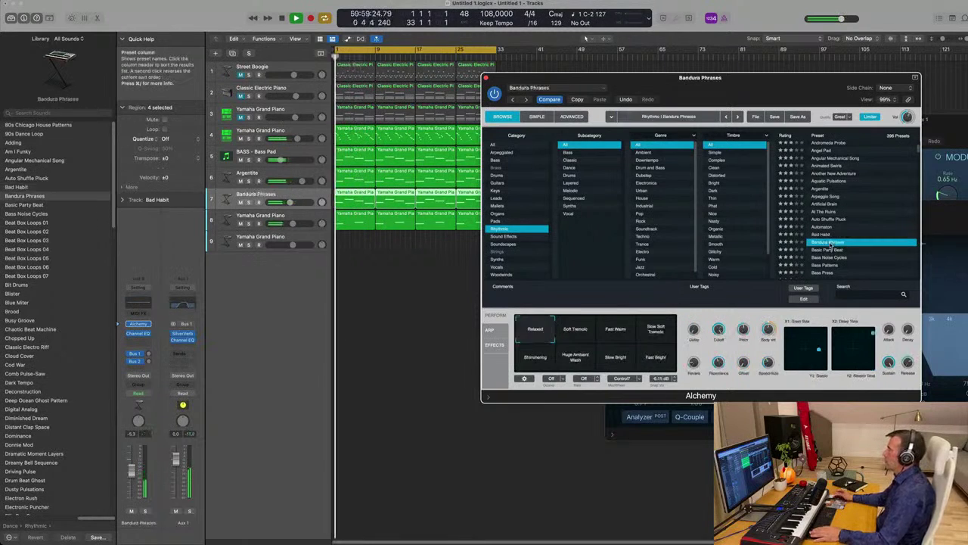
{"action": "key", "text": "Down"}
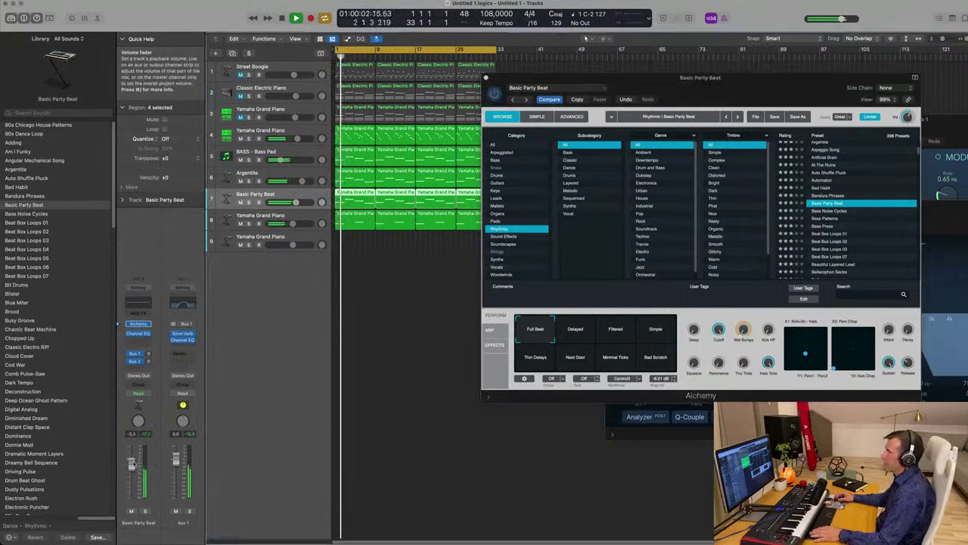
{"action": "left_click", "coordinate": [573, 331]}
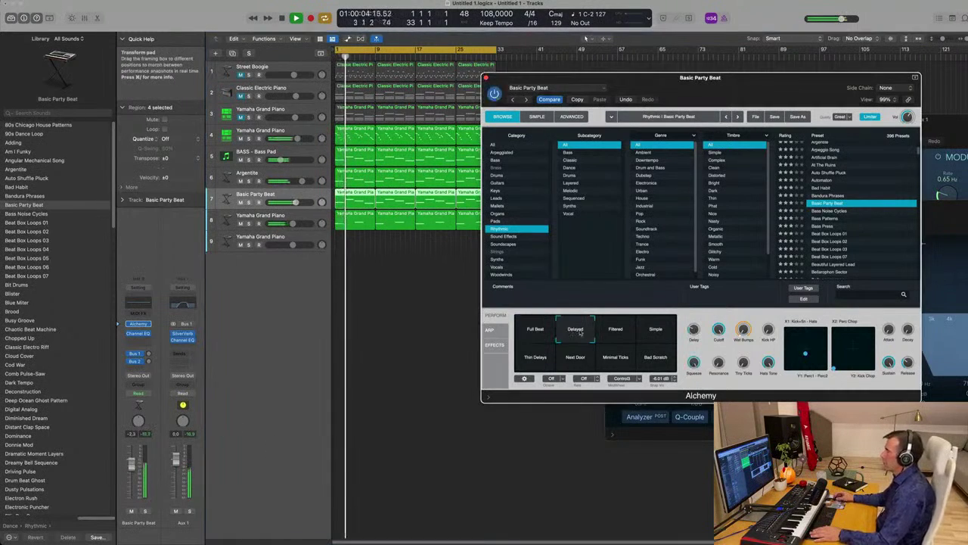
{"action": "left_click", "coordinate": [624, 333]}
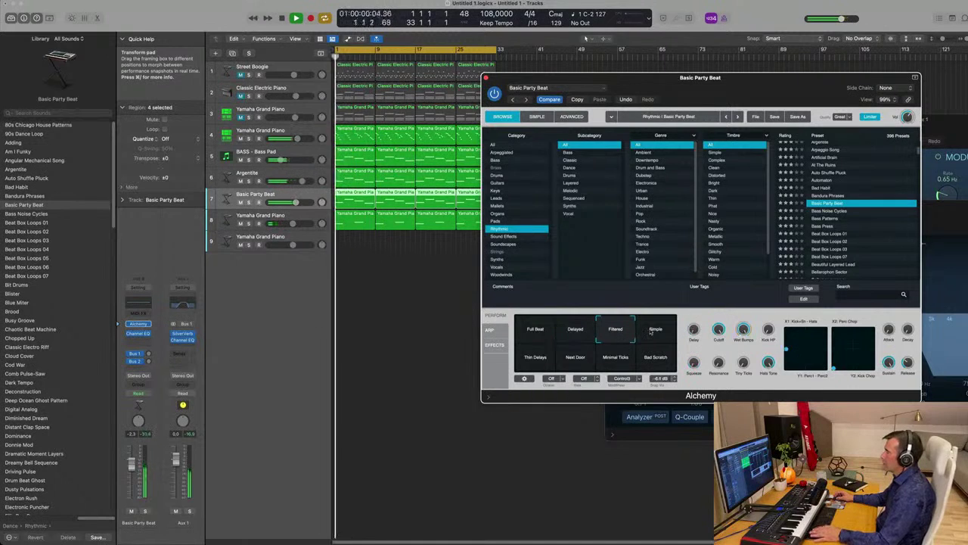
{"action": "left_click", "coordinate": [657, 331]}
{"action": "left_click", "coordinate": [543, 357]}
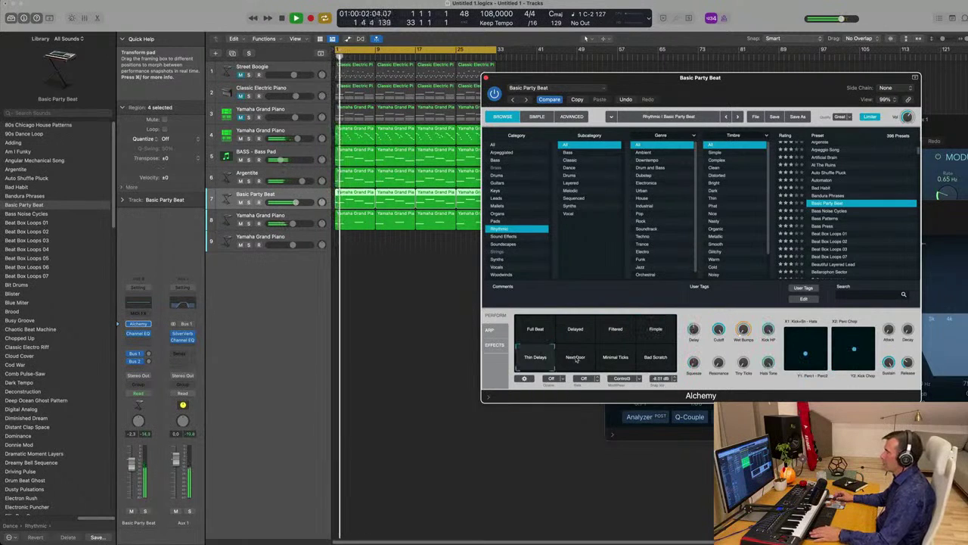
{"action": "left_click", "coordinate": [577, 361]}
{"action": "left_click", "coordinate": [662, 361]}
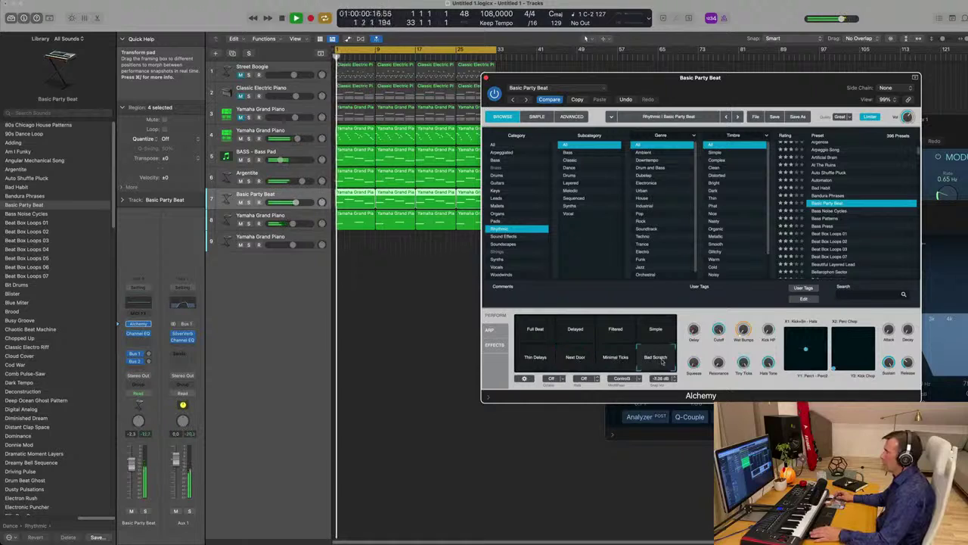
{"action": "left_click", "coordinate": [533, 330]}
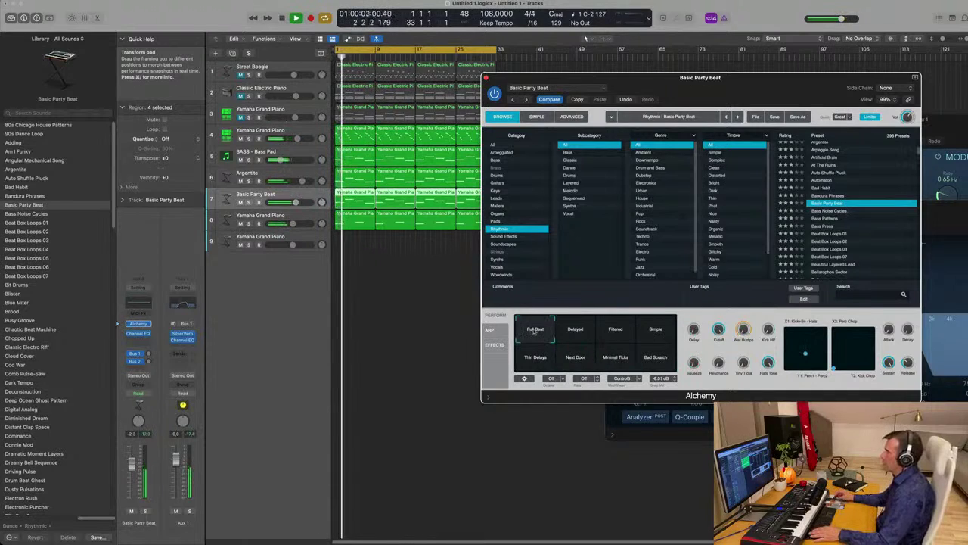
Step: Solo the Basic Party Beat track briefly to hear it alone, and restore the full mix
{"action": "left_click_drag", "start_coordinate": [579, 77], "coordinate": [564, 78]}
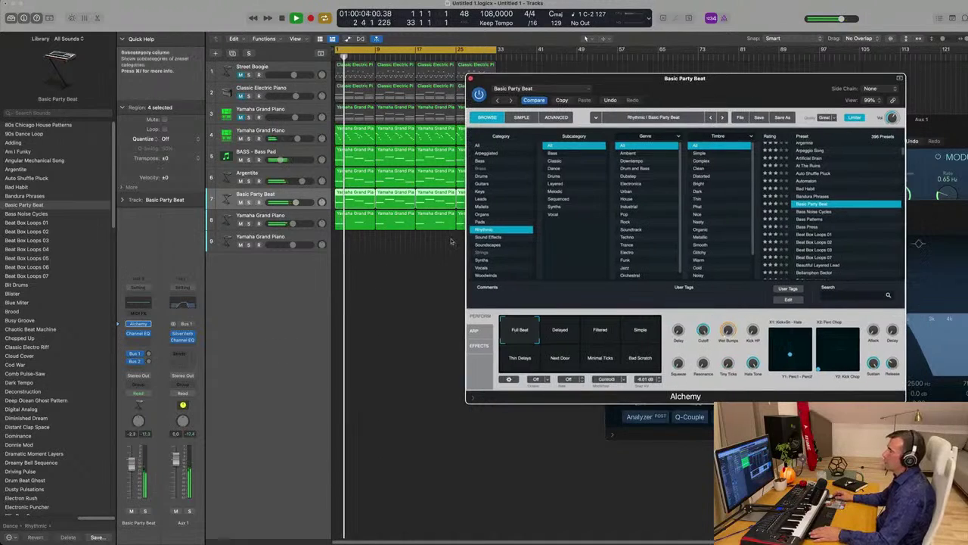
{"action": "left_click", "coordinate": [146, 512]}
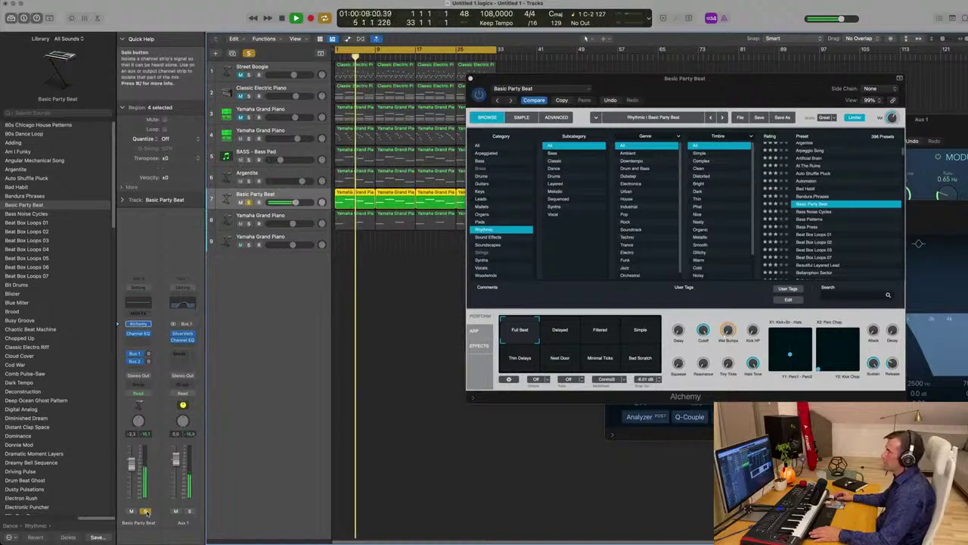
{"action": "left_click", "coordinate": [146, 512]}
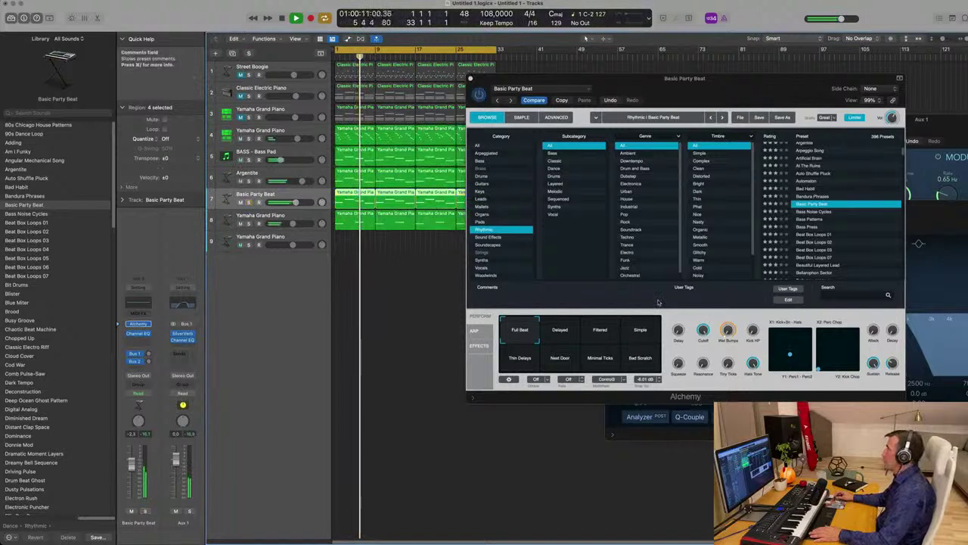
Step: Audition the Rhythmic presets Beat Box Loops 01, Beautiful Layered Lead, Bellerophon Sector and Bizarre Bits against the mix
{"action": "scroll", "coordinate": [771, 232], "scroll_direction": "down", "scroll_amount": 1}
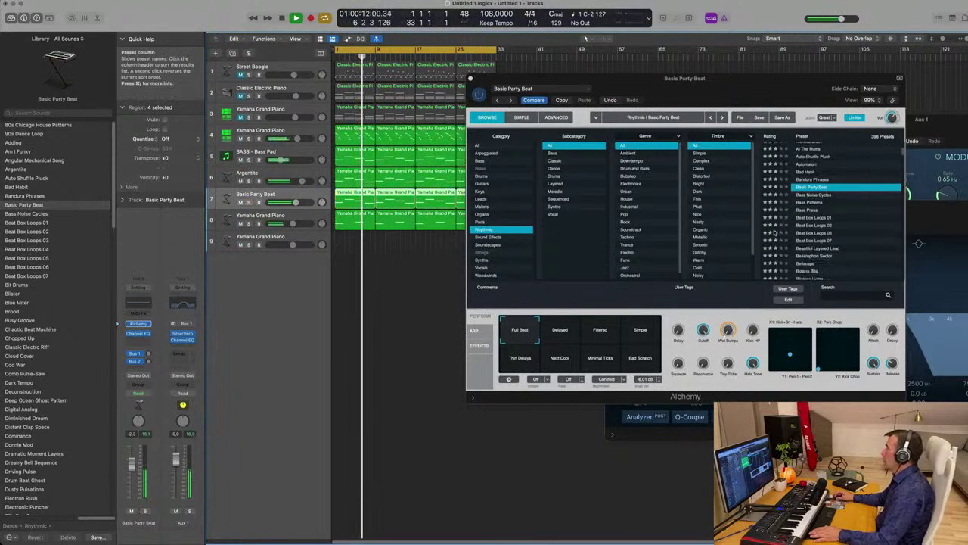
{"action": "left_click", "coordinate": [822, 220]}
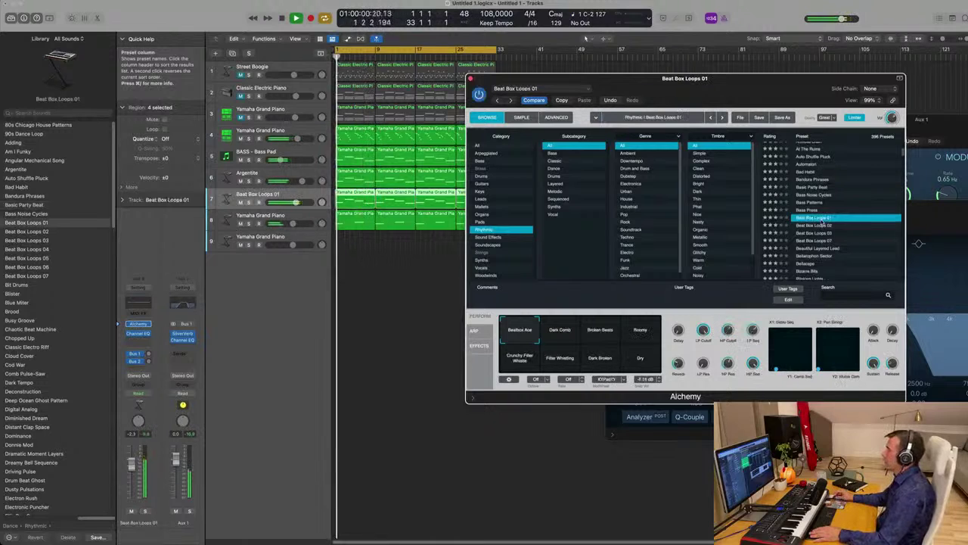
{"action": "left_click", "coordinate": [828, 249]}
{"action": "scroll", "coordinate": [830, 227], "scroll_direction": "down", "scroll_amount": 2}
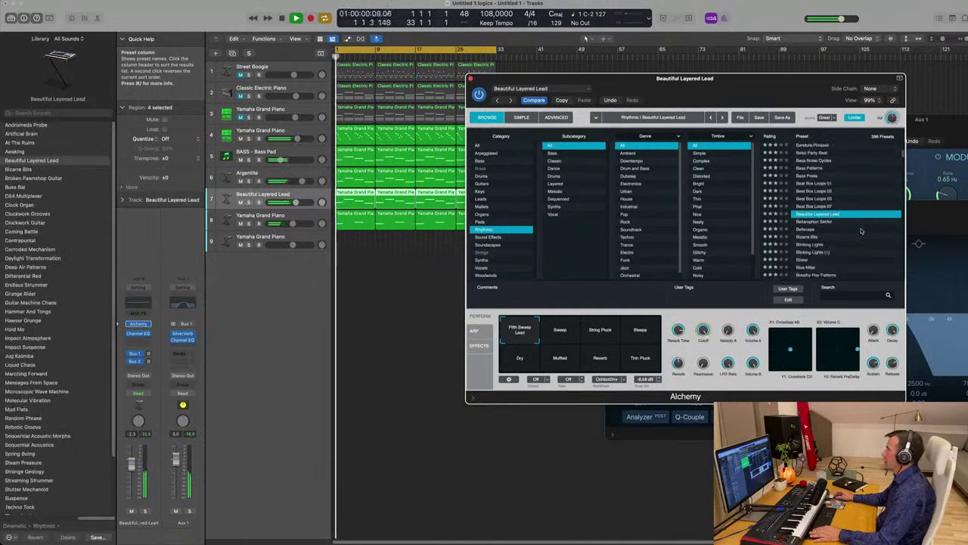
{"action": "left_click", "coordinate": [821, 215]}
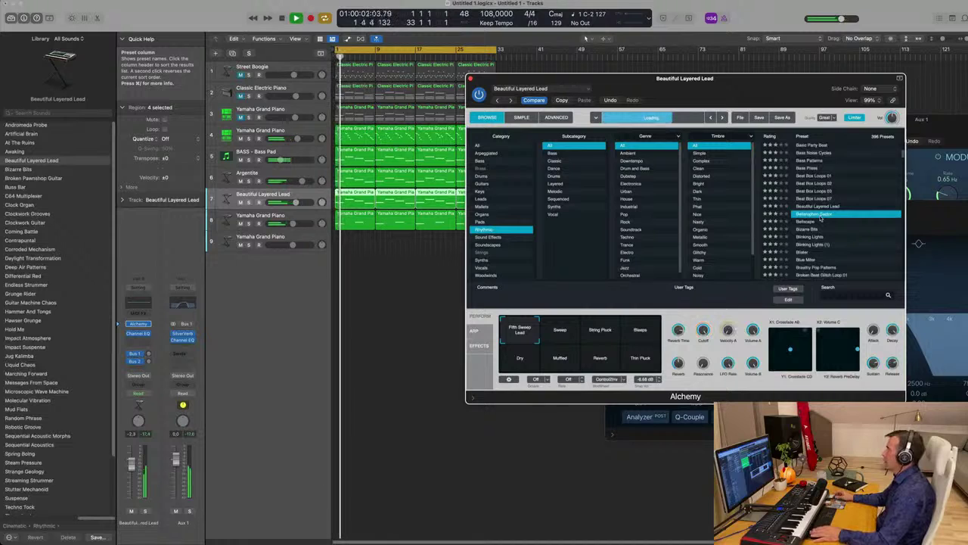
{"action": "left_click", "coordinate": [813, 229]}
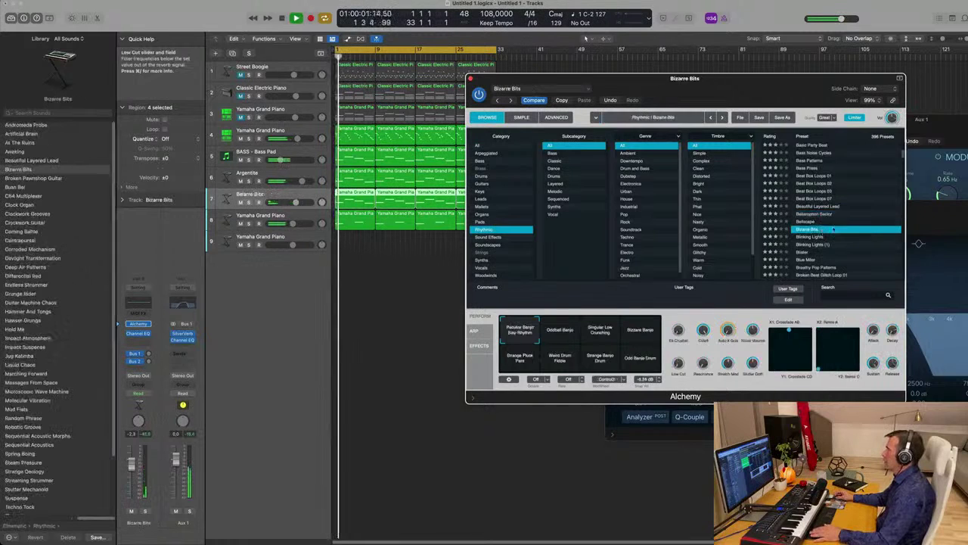
Step: Audition the Oddball Banjo, Bizarre Banjo and Strange Pluck Pant variations of the Bizarre Bits preset
{"action": "scroll", "coordinate": [857, 215], "scroll_direction": "down", "scroll_amount": 2}
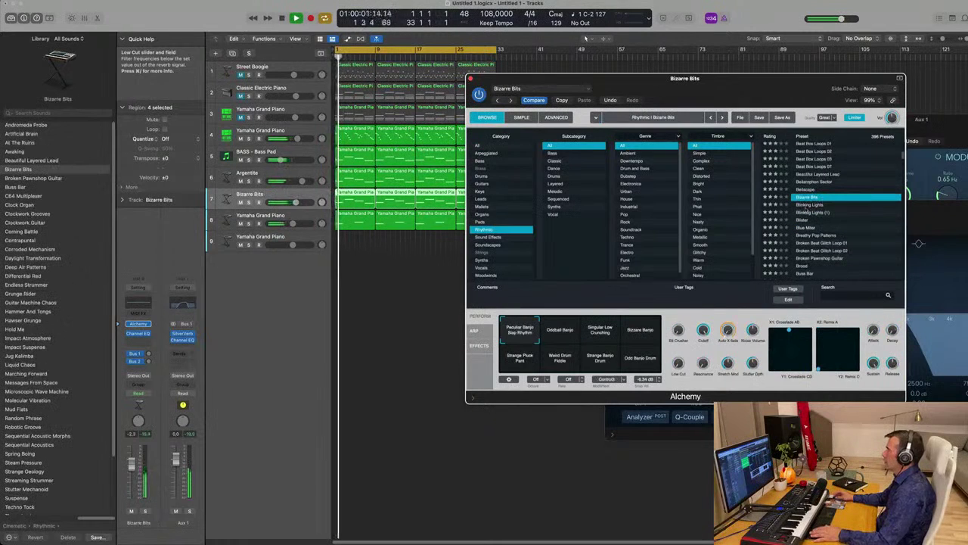
{"action": "left_click", "coordinate": [563, 330]}
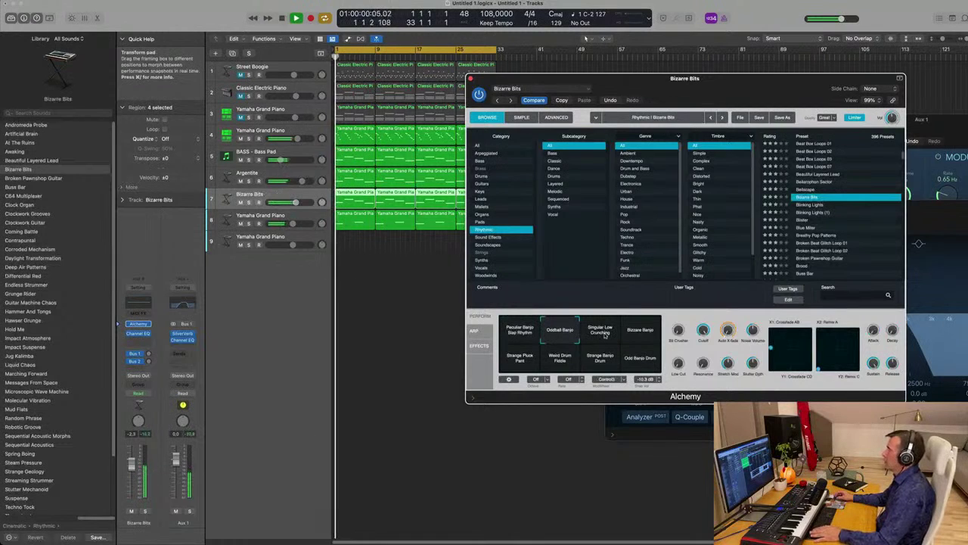
{"action": "left_click", "coordinate": [643, 334]}
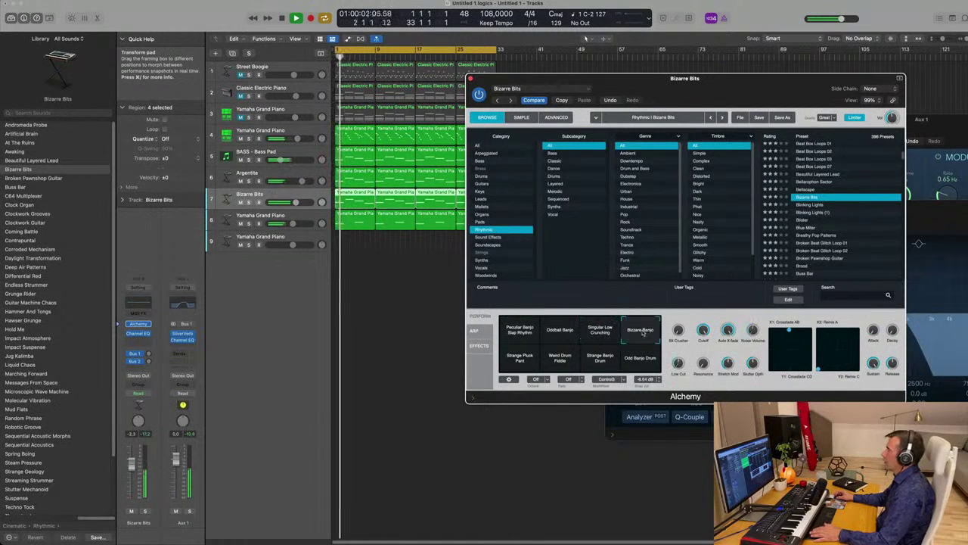
{"action": "left_click", "coordinate": [519, 359]}
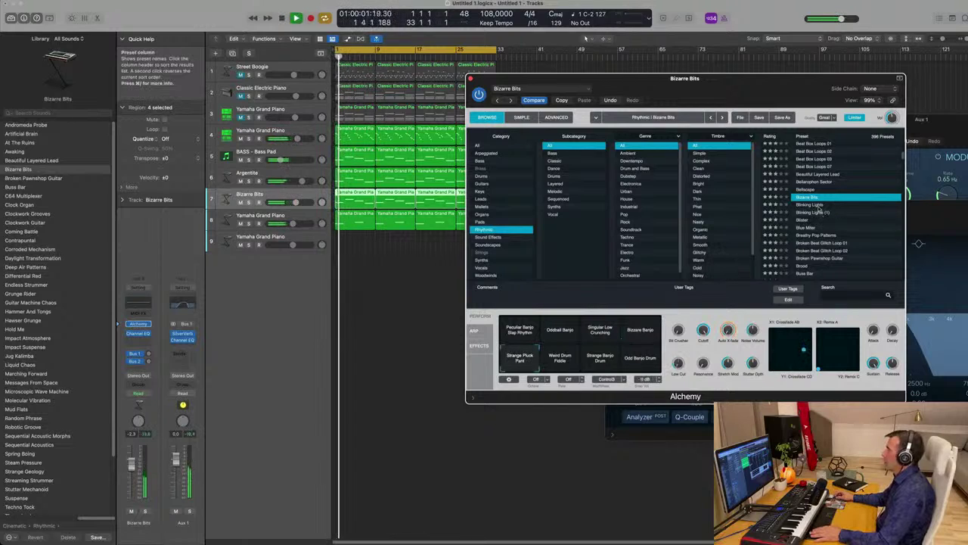
Step: Try the Blinking Lights preset and load Broken Beat Glitch Loop 01 from the Rhythmic category in its place
{"action": "left_click", "coordinate": [817, 207]}
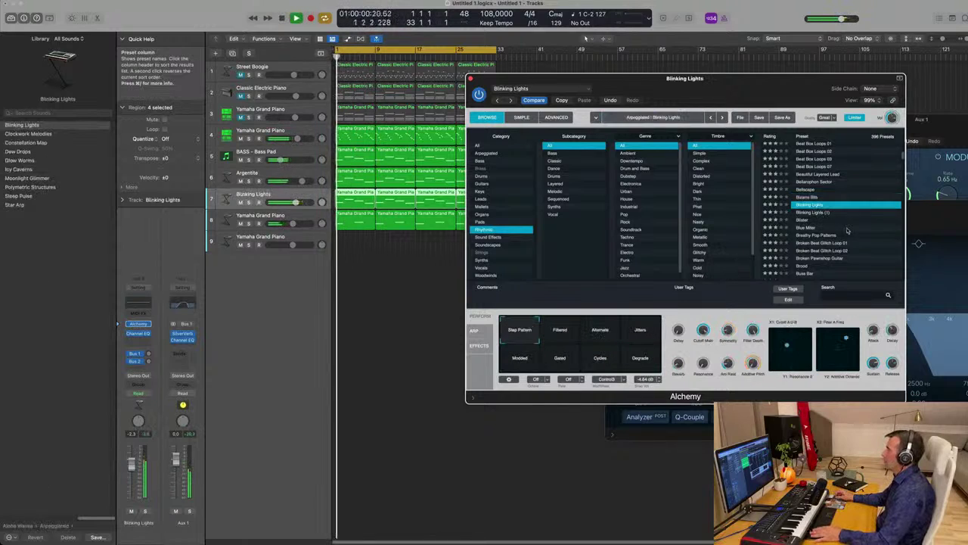
{"action": "scroll", "coordinate": [847, 231], "scroll_direction": "down", "scroll_amount": 2}
{"action": "left_click", "coordinate": [820, 216]}
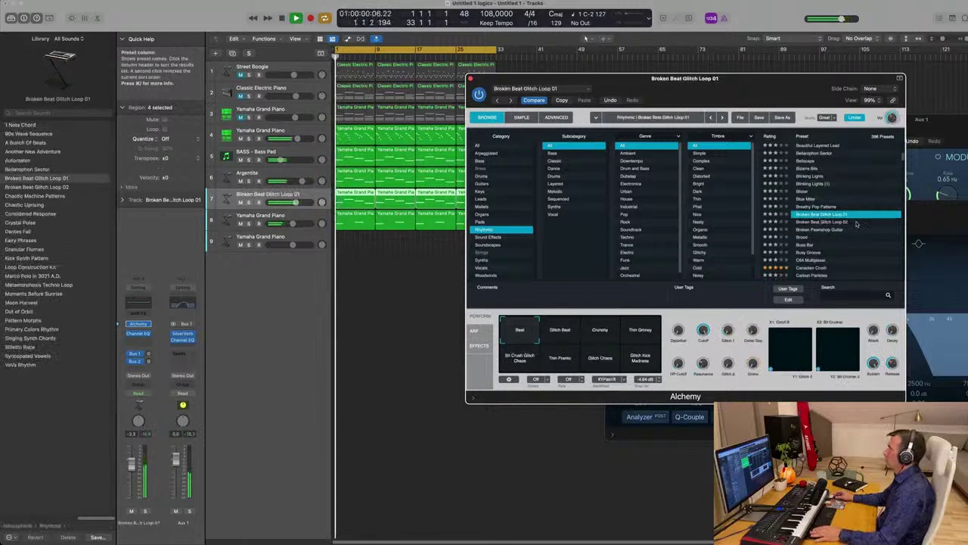
{"action": "scroll", "coordinate": [818, 227], "scroll_direction": "down", "scroll_amount": 1}
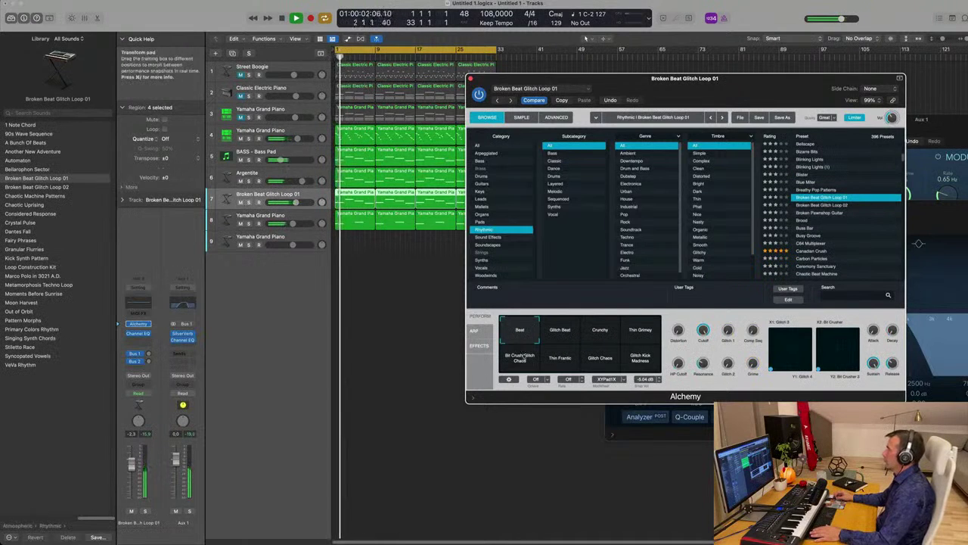
Step: Compare the Glitch Beat, Crunchy and Thin Grimey variations of Broken Beat Glitch Loop 01, and return to Beat
{"action": "left_click", "coordinate": [563, 334]}
{"action": "left_click", "coordinate": [616, 334]}
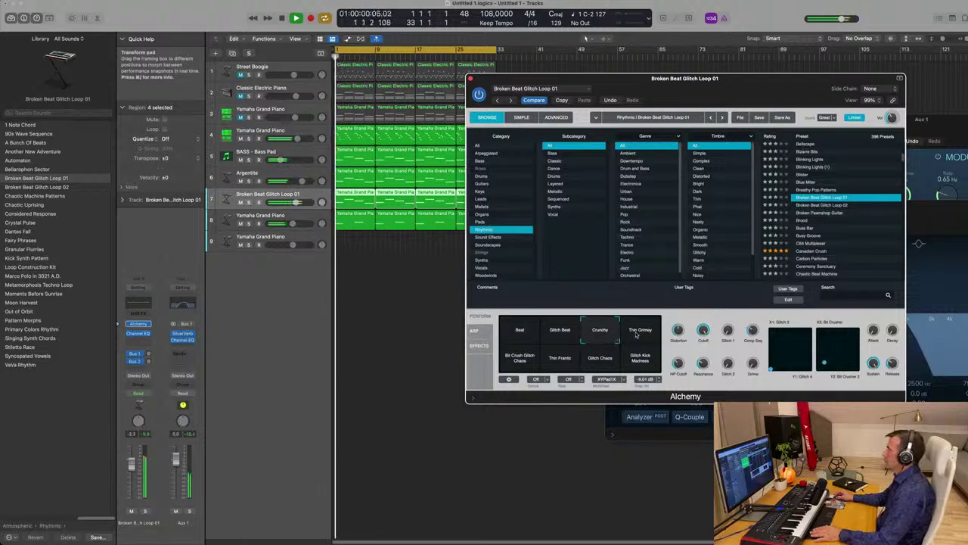
{"action": "left_click", "coordinate": [636, 342]}
{"action": "left_click", "coordinate": [524, 336]}
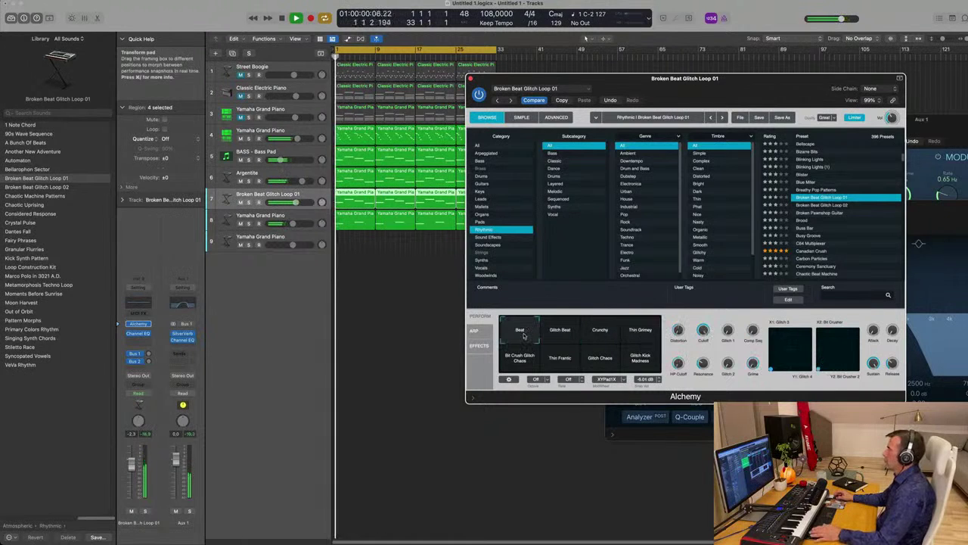
Step: Lower the Broken Beat Glitch Loop 01 track's volume to about -5.8 dB and close its Alchemy window
{"action": "left_click", "coordinate": [303, 195]}
{"action": "left_click_drag", "start_coordinate": [134, 466], "coordinate": [136, 473]}
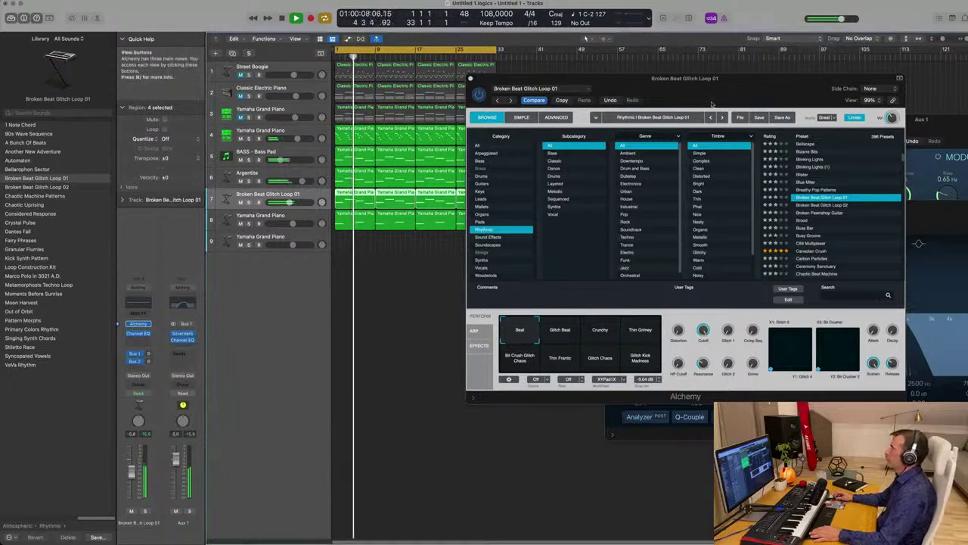
{"action": "left_click_drag", "start_coordinate": [731, 88], "coordinate": [628, 163]}
{"action": "left_click", "coordinate": [368, 153]}
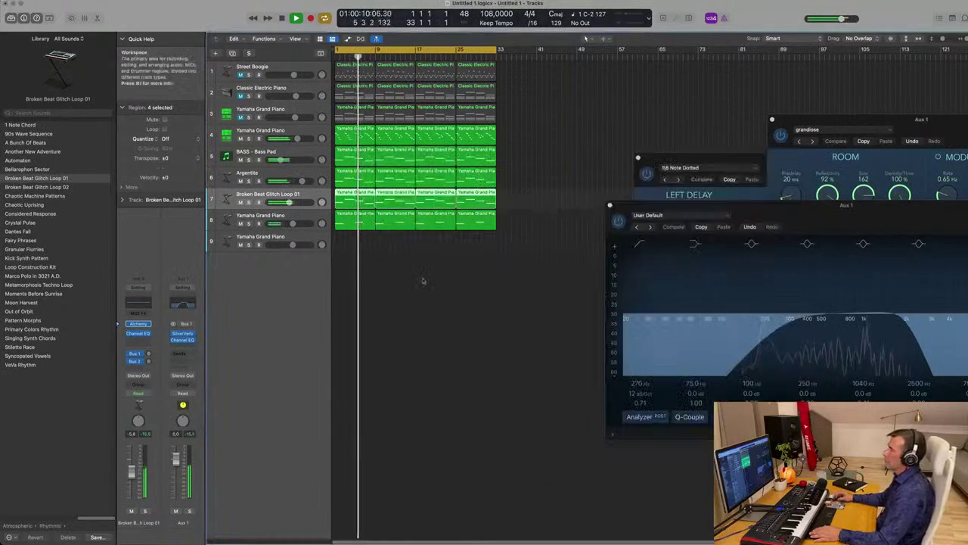
Step: Move the floating Channel EQ, delay and SilverVerb windows into reach and close all three
{"action": "scroll", "coordinate": [445, 261], "scroll_direction": "up", "scroll_amount": 3}
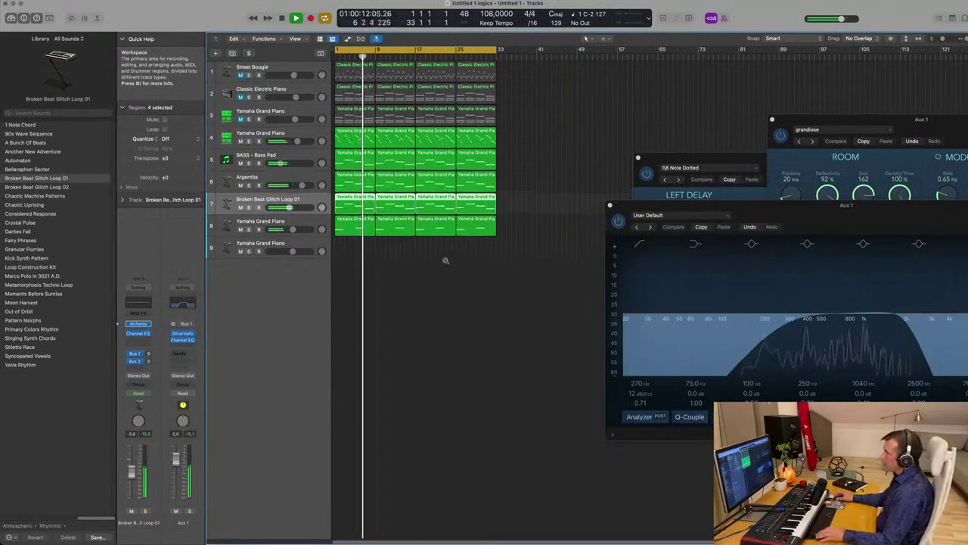
{"action": "left_click_drag", "start_coordinate": [613, 209], "coordinate": [369, 232]}
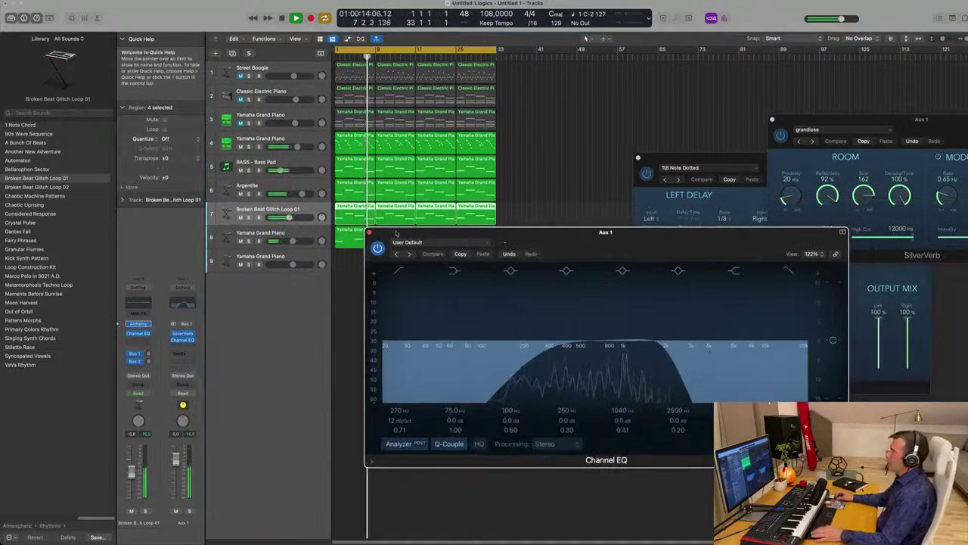
{"action": "left_click", "coordinate": [369, 232]}
{"action": "left_click_drag", "start_coordinate": [640, 159], "coordinate": [478, 170]}
{"action": "left_click", "coordinate": [478, 170]}
{"action": "left_click_drag", "start_coordinate": [870, 122], "coordinate": [549, 177]}
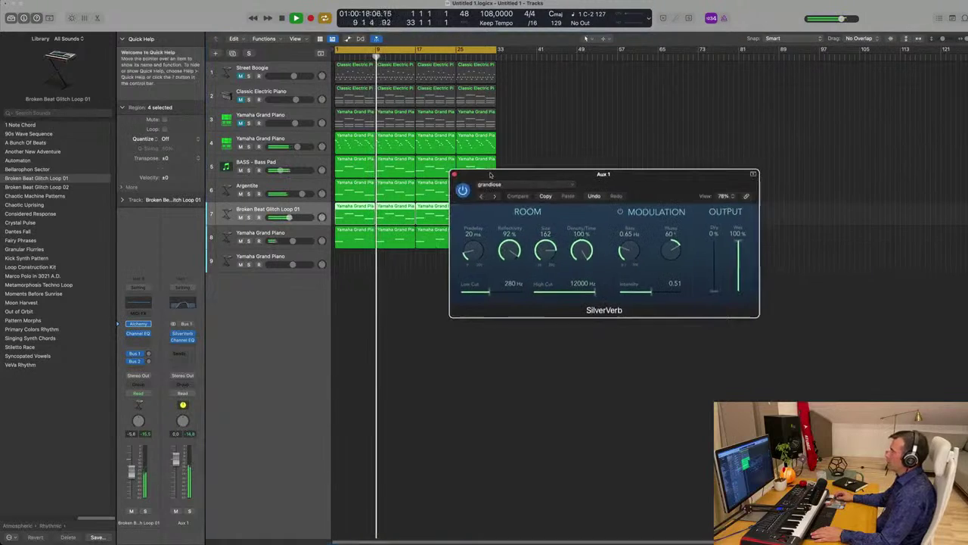
{"action": "left_click", "coordinate": [454, 174]}
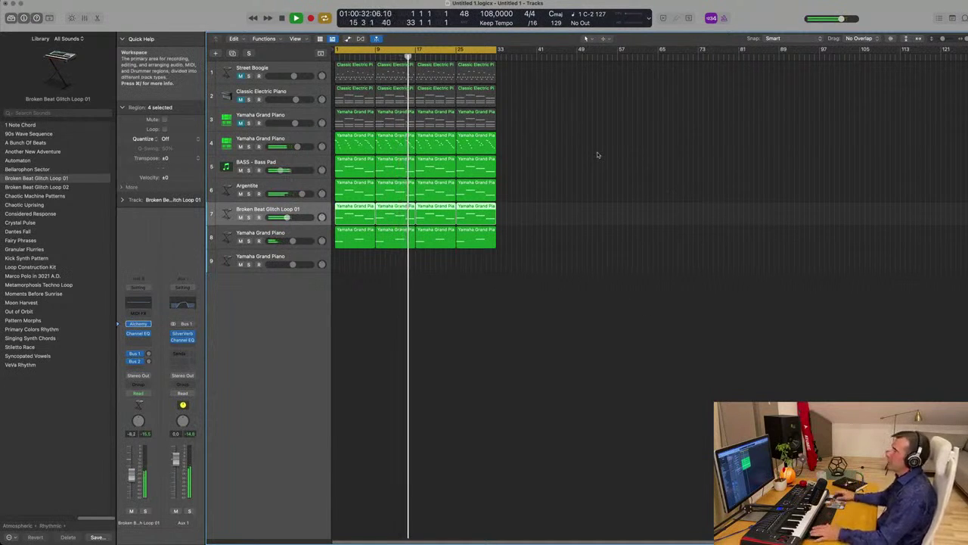
Step: Play the arrangement again from the start to review the current mix, and stop playback
{"action": "key", "text": "Return"}
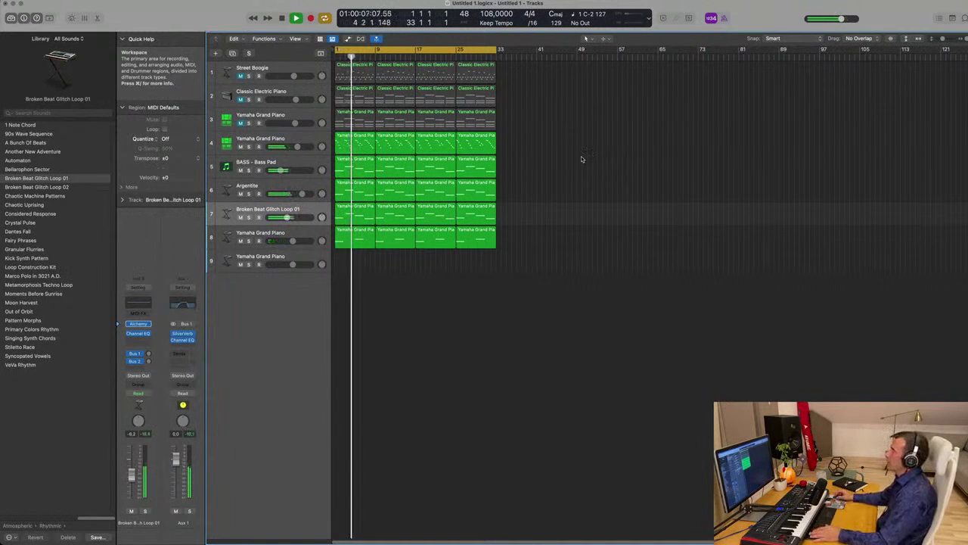
{"action": "key", "text": "Return"}
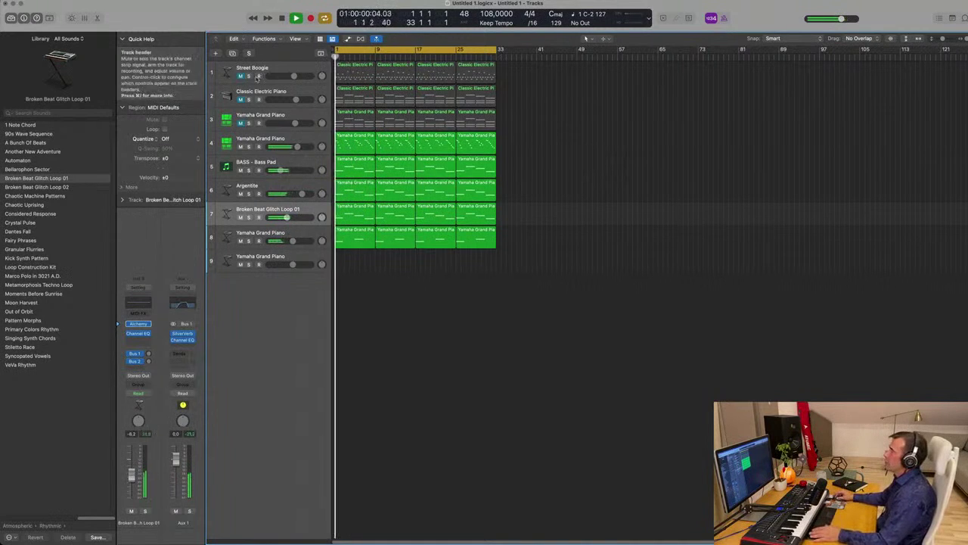
{"action": "key", "text": "space"}
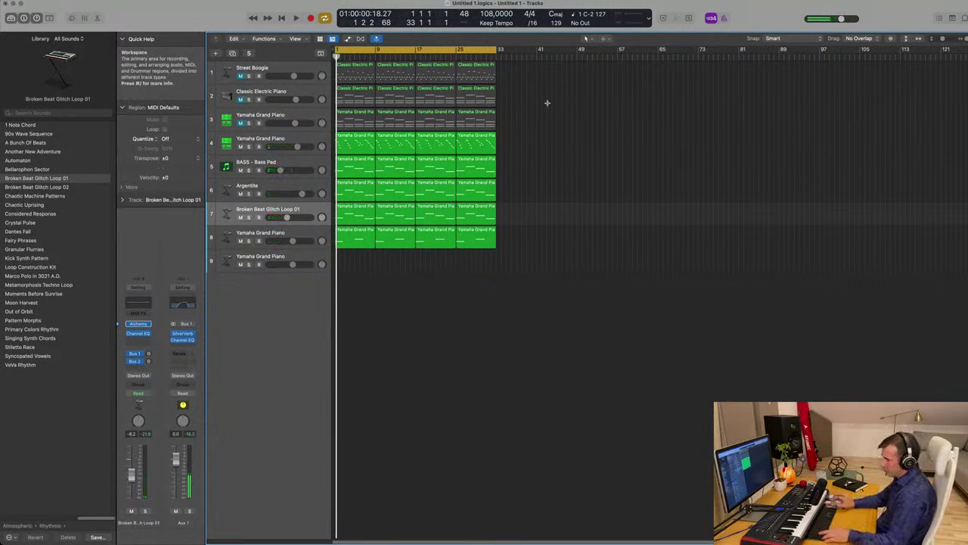
Step: Repeat the 32-bar block of regions on all eight tracks three times, filling the arrangement up to bar 129
{"action": "key", "text": "ctrl+super+r"}
{"action": "key", "text": "ctrl+super+r"}
{"action": "key", "text": "ctrl+super+r"}
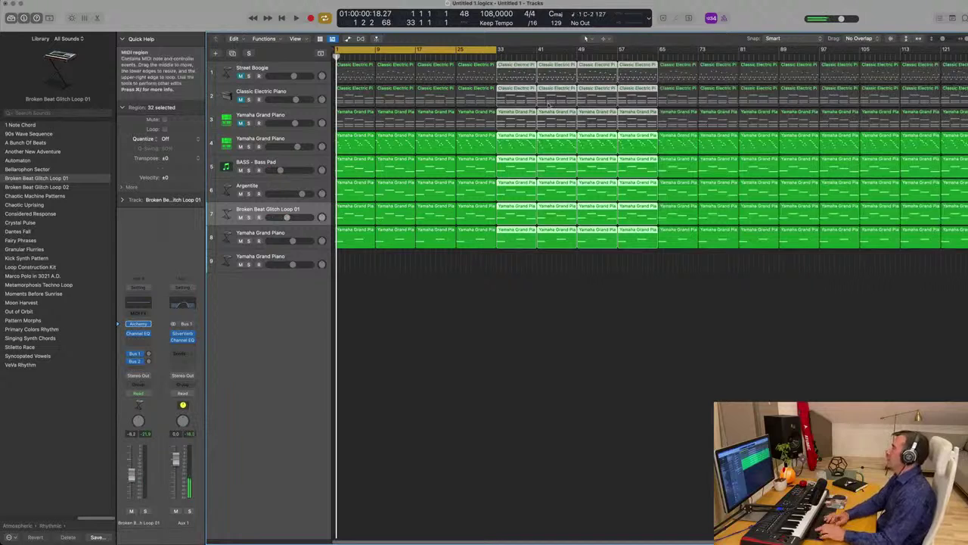
Step: Show the secondary time ruler, extend the cycle range to bar 129, deselect the regions and play from the start
{"action": "left_click", "coordinate": [295, 38]}
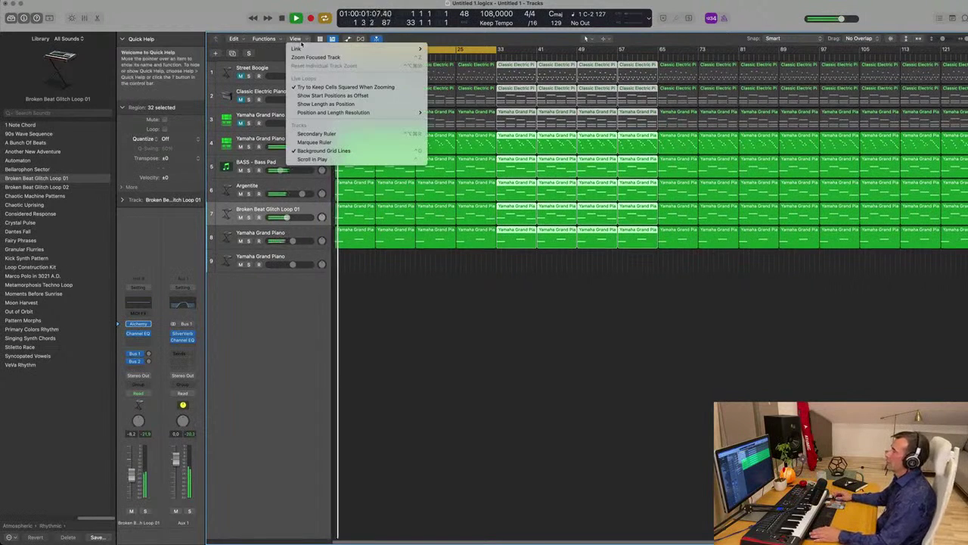
{"action": "left_click", "coordinate": [317, 134]}
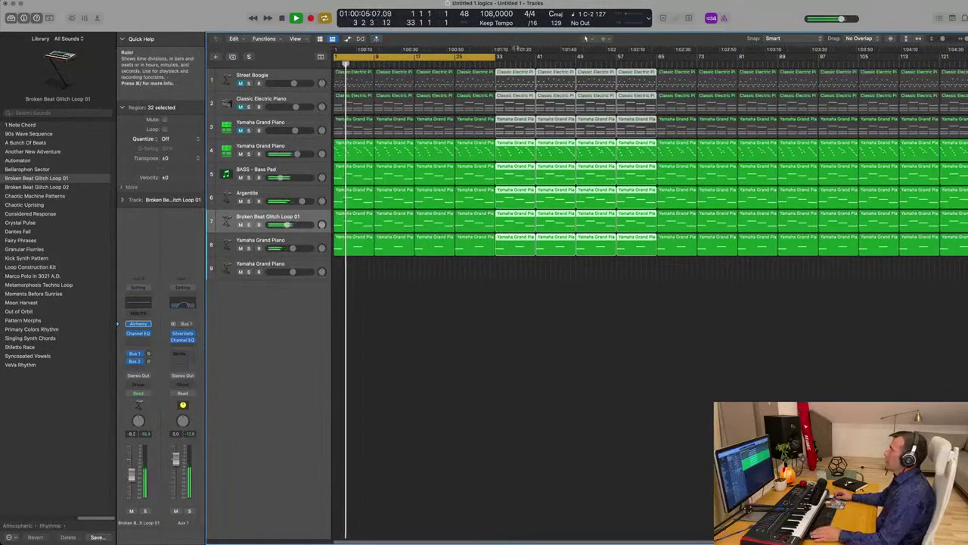
{"action": "left_click_drag", "start_coordinate": [497, 56], "coordinate": [967, 60]}
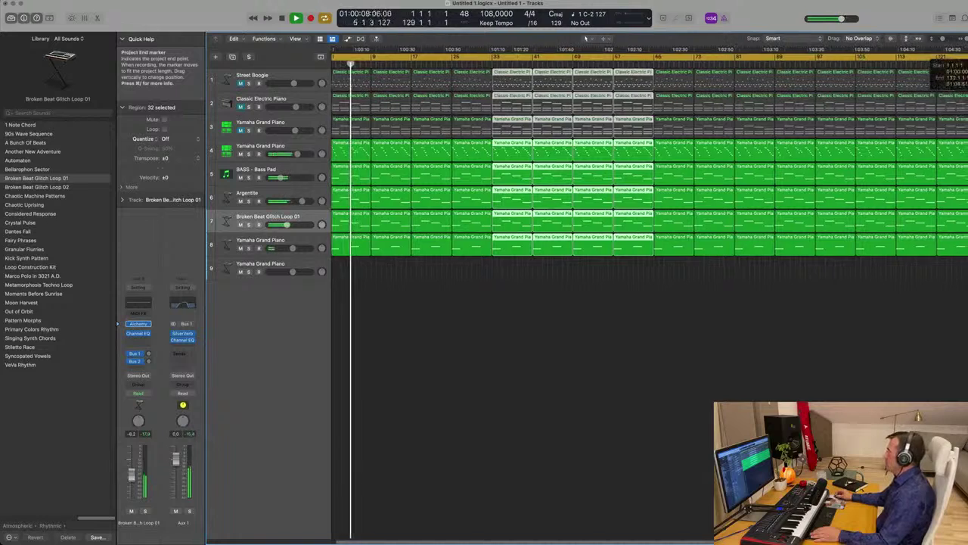
{"action": "scroll", "coordinate": [613, 307], "scroll_direction": "right", "scroll_amount": 5}
{"action": "key", "text": "super+Left"}
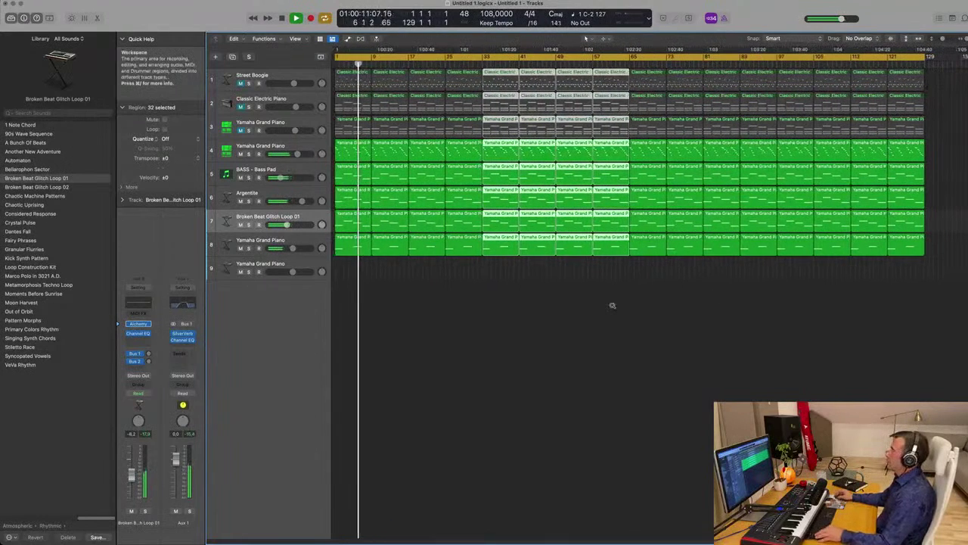
{"action": "left_click", "coordinate": [452, 336]}
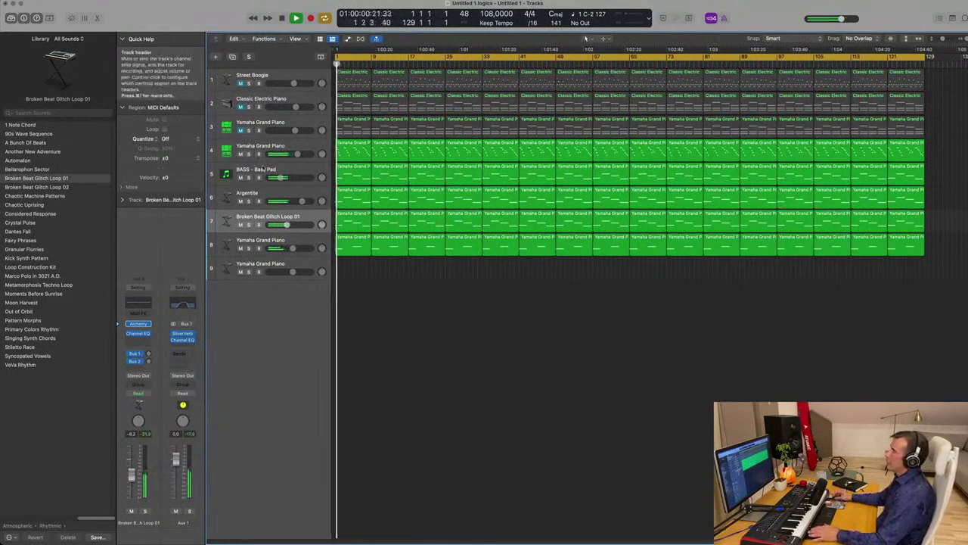
{"action": "key", "text": "space"}
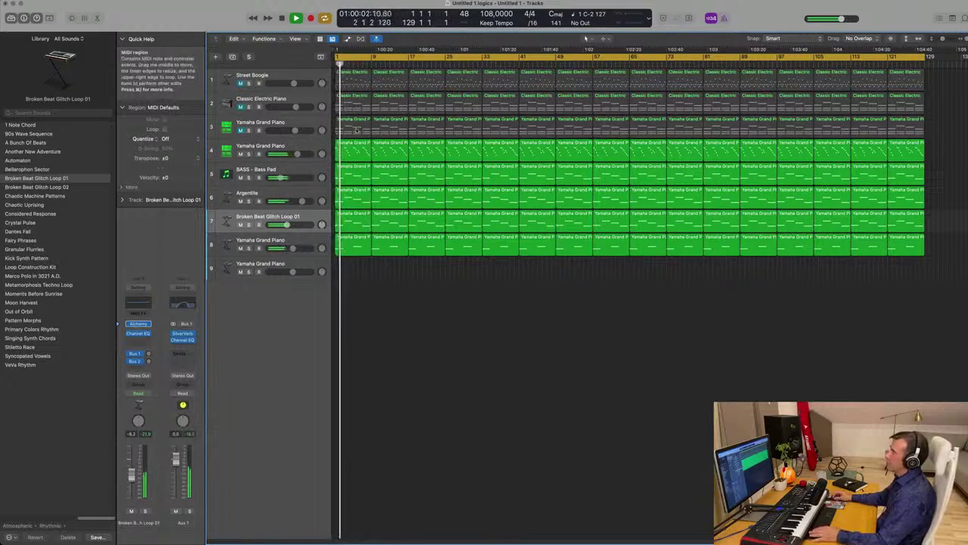
Step: Delete the Classic Electric Piano and track 3 Yamaha Grand Piano regions from bar 1 up to bar 33
{"action": "key", "text": "Delete"}
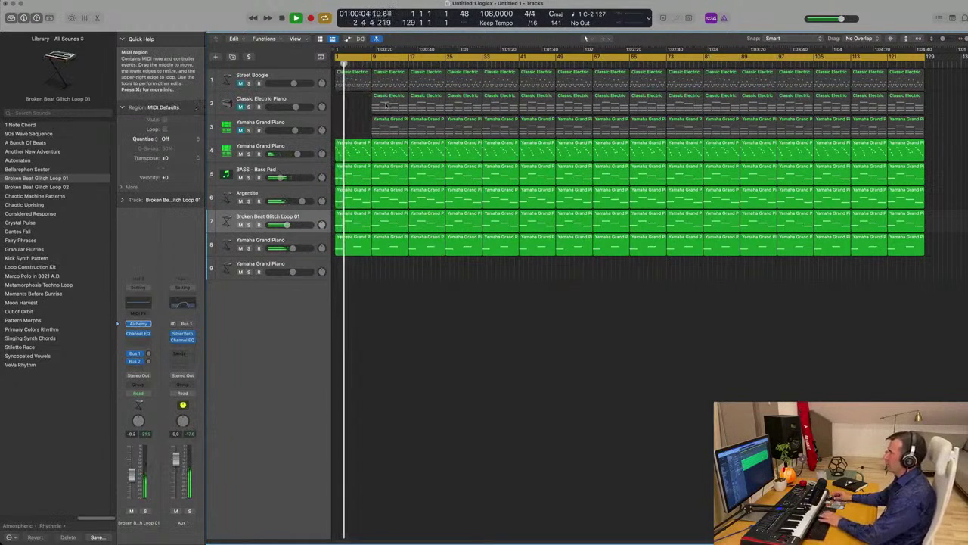
{"action": "key", "text": "Delete"}
{"action": "left_click", "coordinate": [427, 131]}
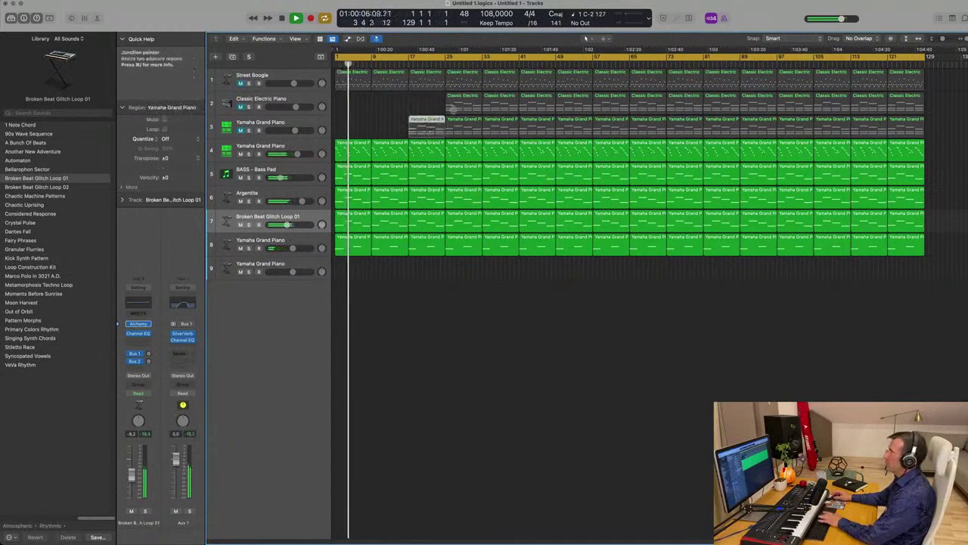
{"action": "key", "text": "Delete"}
{"action": "key", "text": "Delete"}
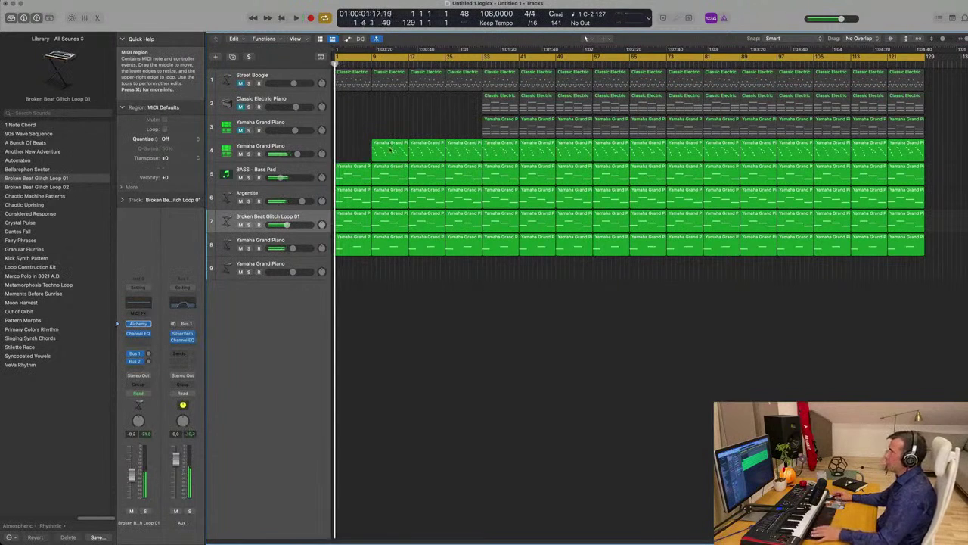
Step: Delete the regions before bar 17 on the track 4 Yamaha Grand Piano, Broken Beat Glitch Loop 01 and Argentite tracks
{"action": "key", "text": "Delete"}
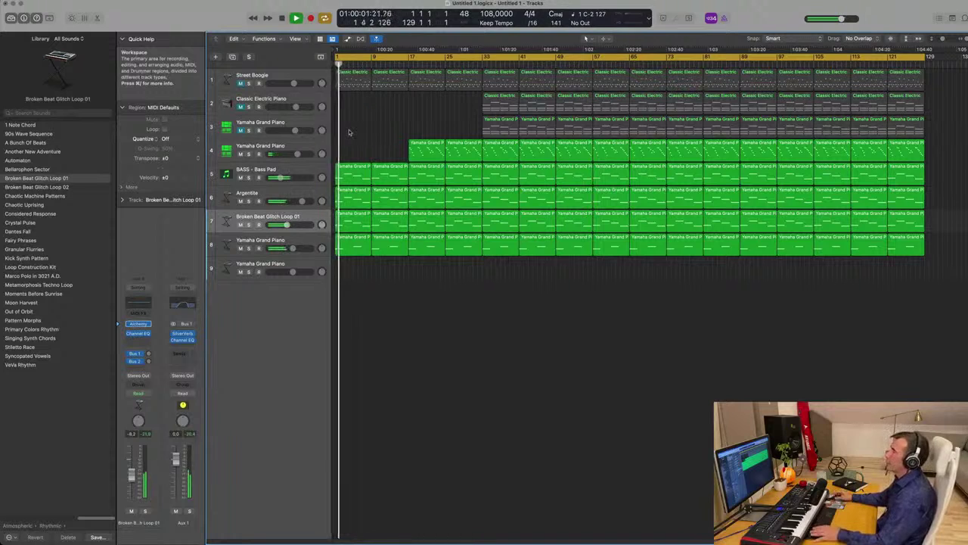
{"action": "left_click", "coordinate": [390, 221]}
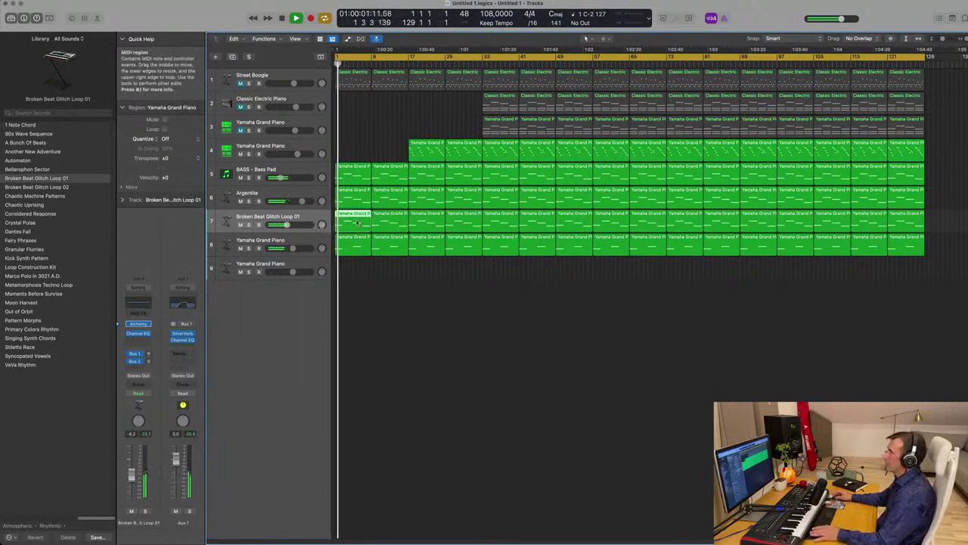
{"action": "key", "text": "Delete"}
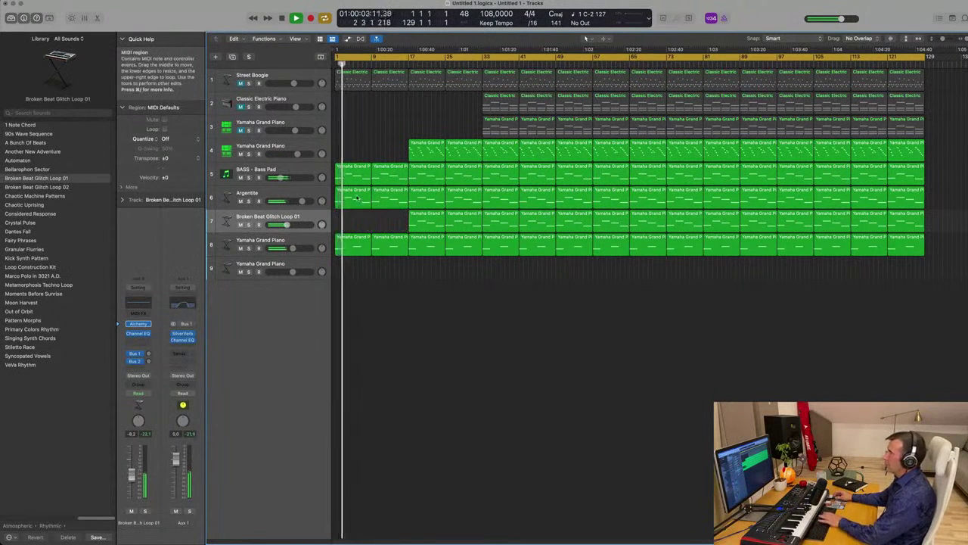
{"action": "left_click", "coordinate": [384, 198]}
{"action": "key", "text": "Delete"}
{"action": "key", "text": "Return"}
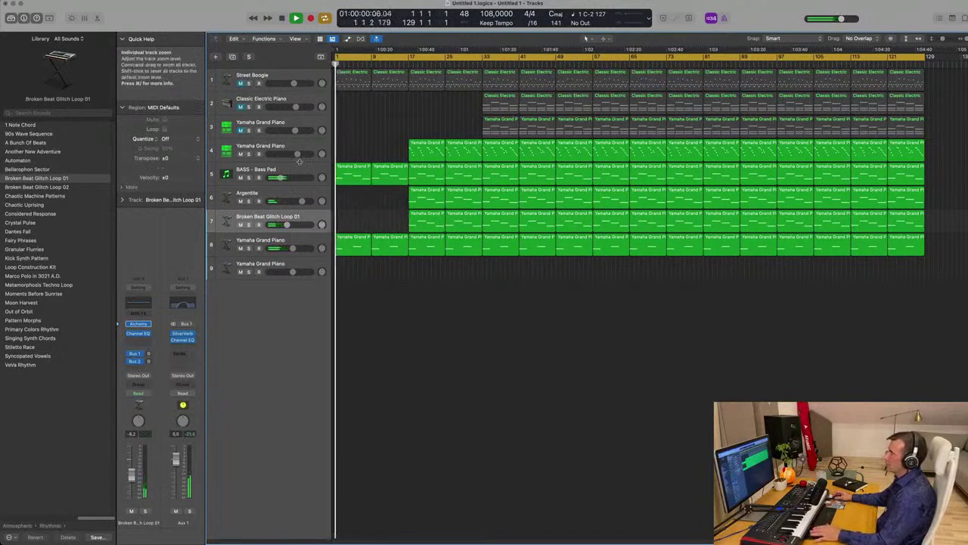
Step: Unmute the Street Boogie track, play it with the bass from the start, and select the Street Boogie track
{"action": "left_click", "coordinate": [258, 171]}
{"action": "key", "text": "space"}
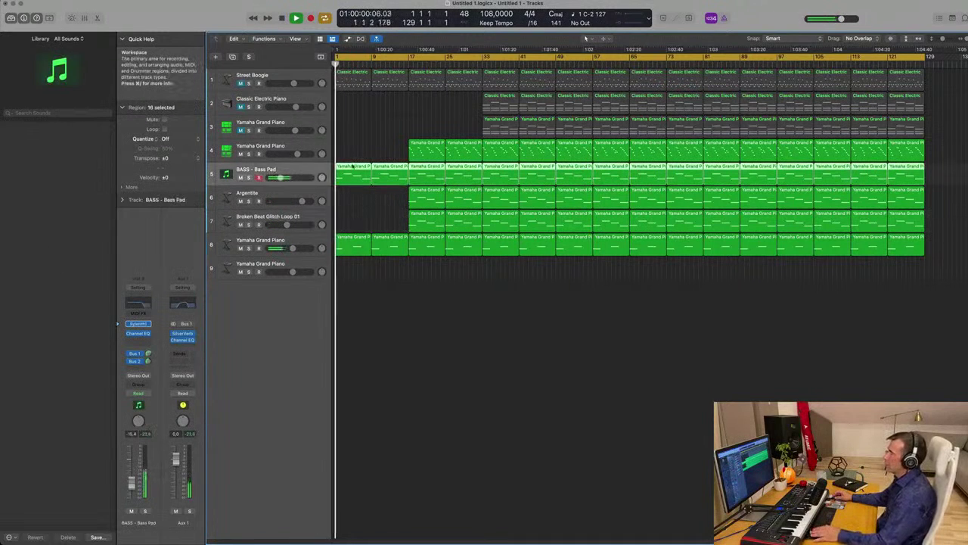
{"action": "left_click", "coordinate": [240, 83]}
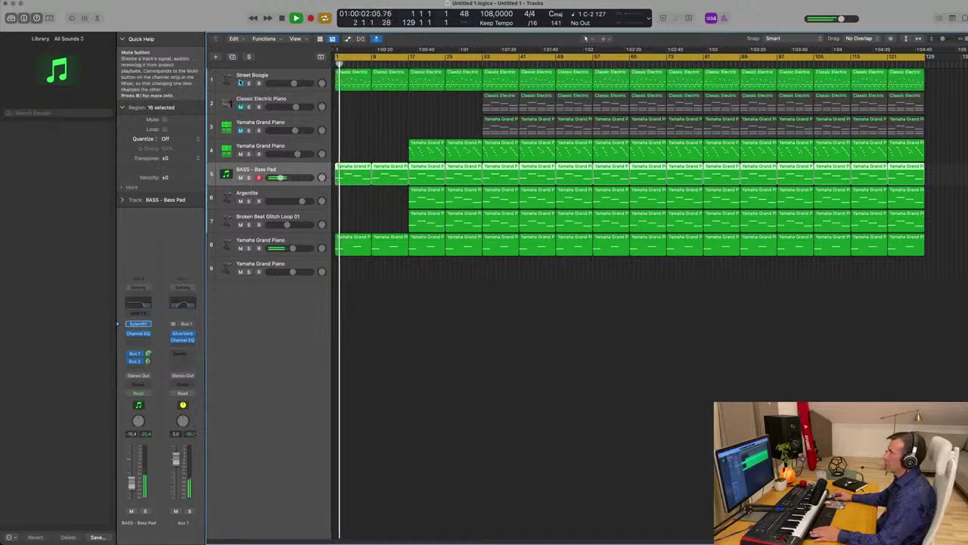
{"action": "key", "text": "Return"}
{"action": "left_click", "coordinate": [290, 81]}
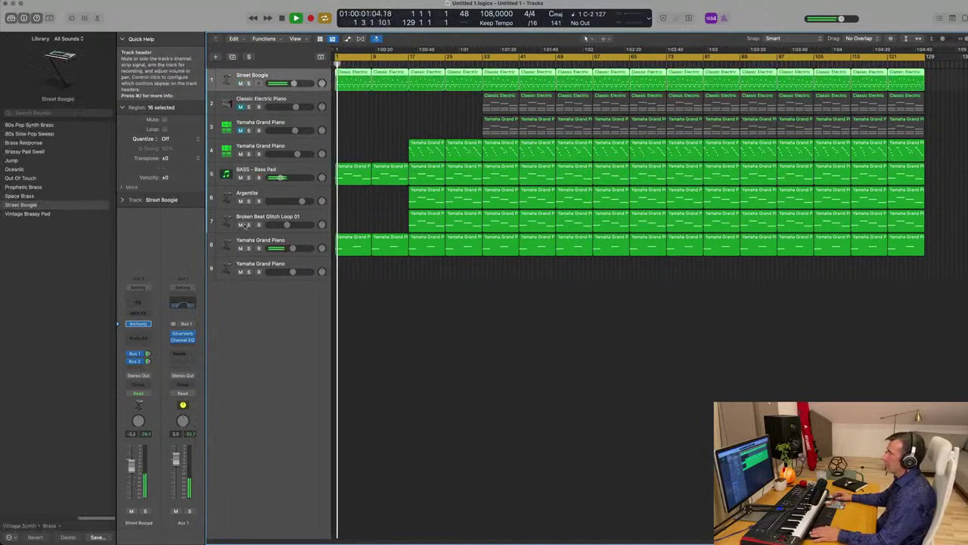
Step: Check the Perform controls of Street Boogie's Alchemy instrument and close its window
{"action": "left_click", "coordinate": [139, 325]}
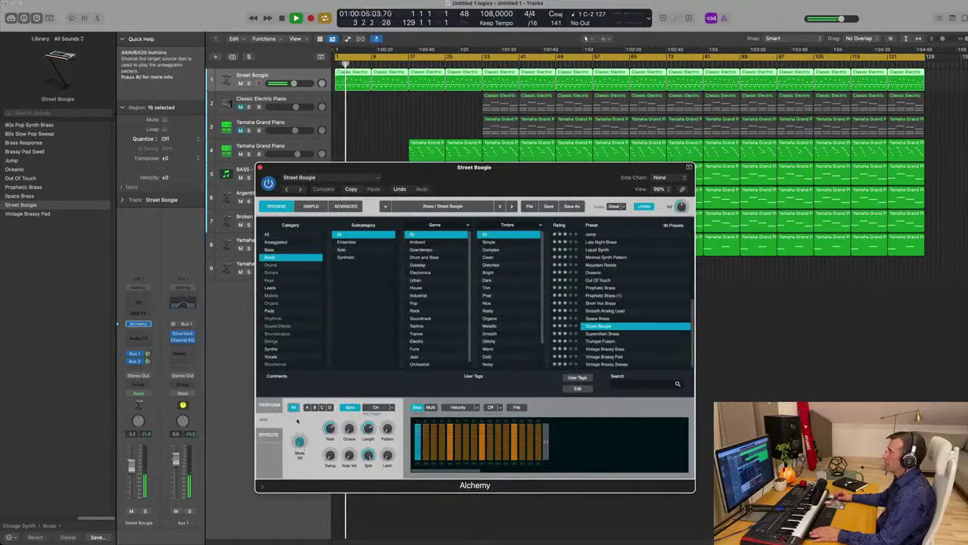
{"action": "left_click", "coordinate": [269, 406]}
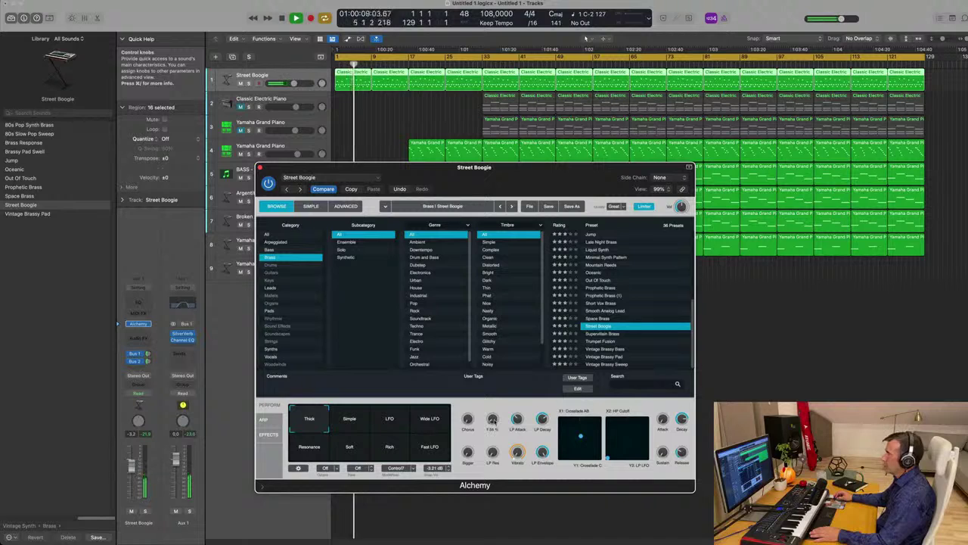
{"action": "left_click", "coordinate": [260, 167]}
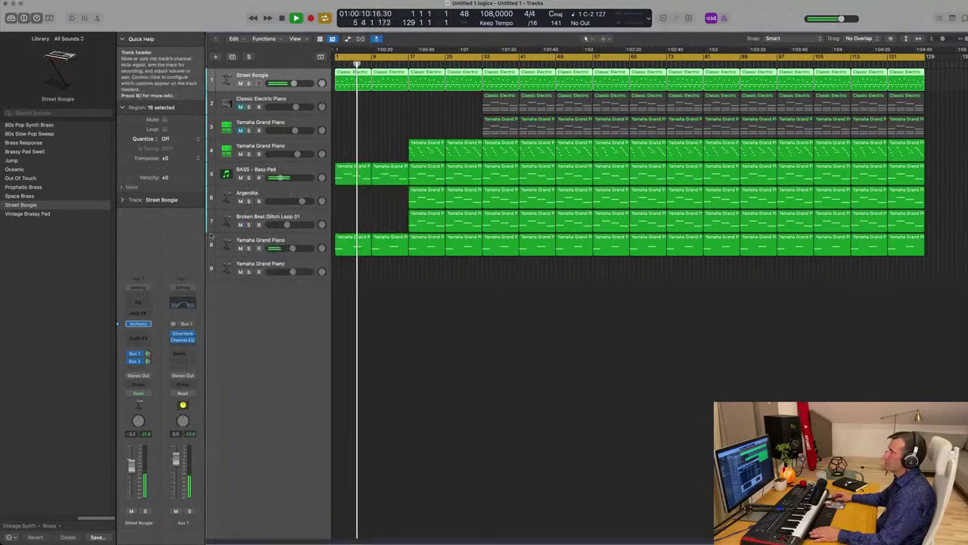
Step: Add a Channel EQ to Street Boogie with a high cut at 500 Hz, 48 dB/Oct and Q 1.20
{"action": "left_click", "coordinate": [139, 303]}
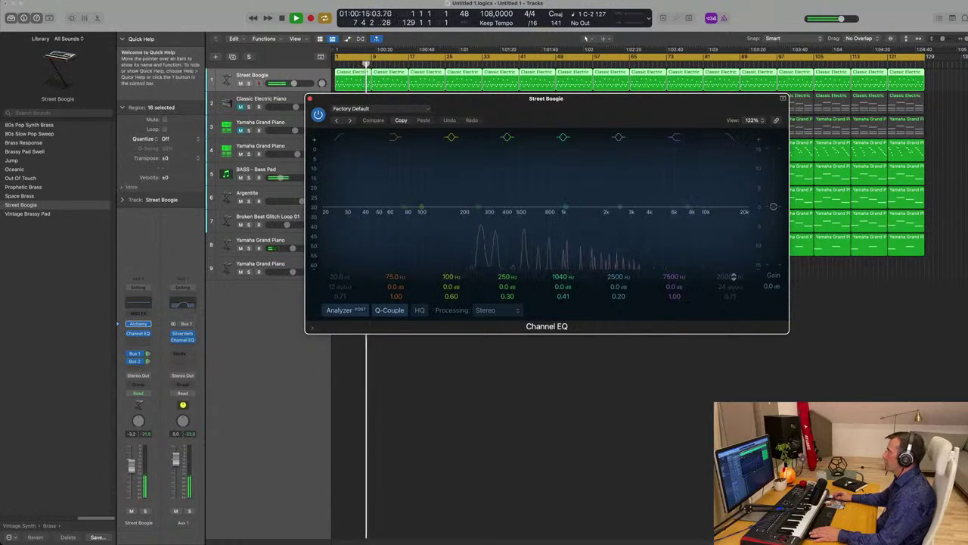
{"action": "left_click", "coordinate": [733, 276]}
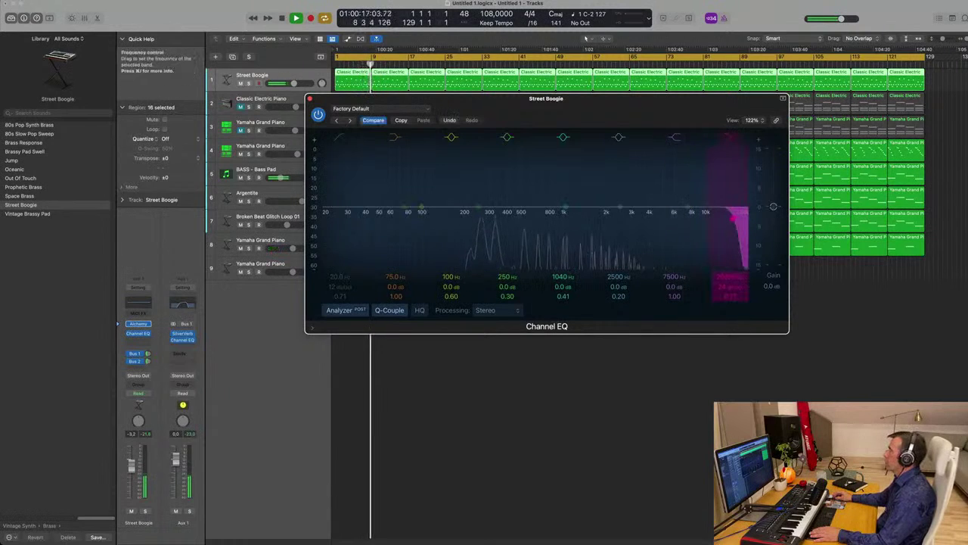
{"action": "left_click_drag", "start_coordinate": [731, 277], "coordinate": [731, 313]}
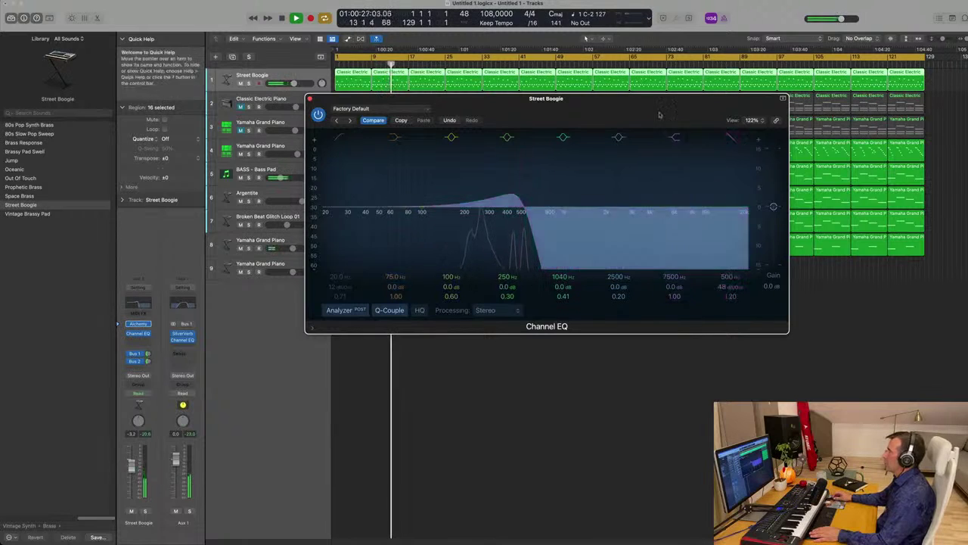
Step: Move the EQ window clear of the tracks and set the BASS - Bass Pad track's automation mode to Touch
{"action": "left_click_drag", "start_coordinate": [632, 107], "coordinate": [731, 320]}
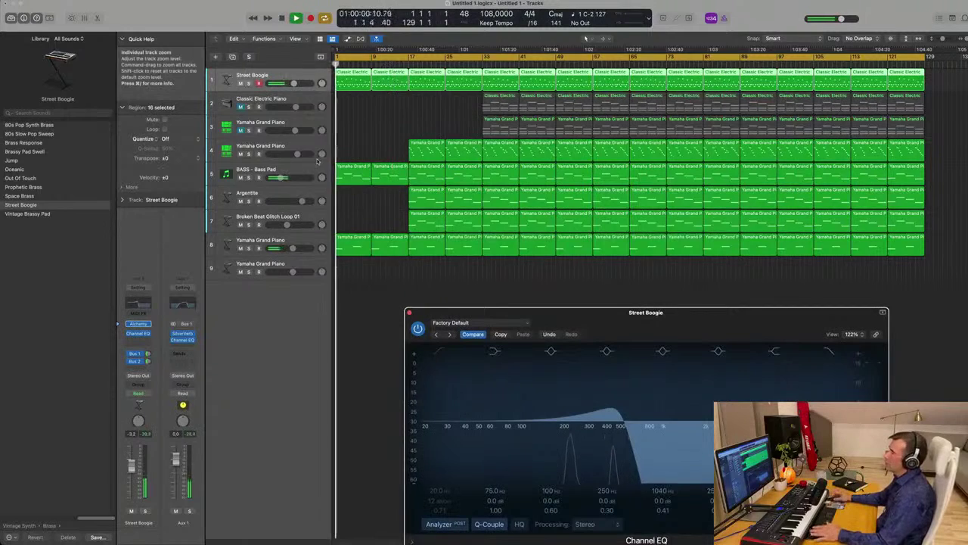
{"action": "left_click", "coordinate": [308, 170]}
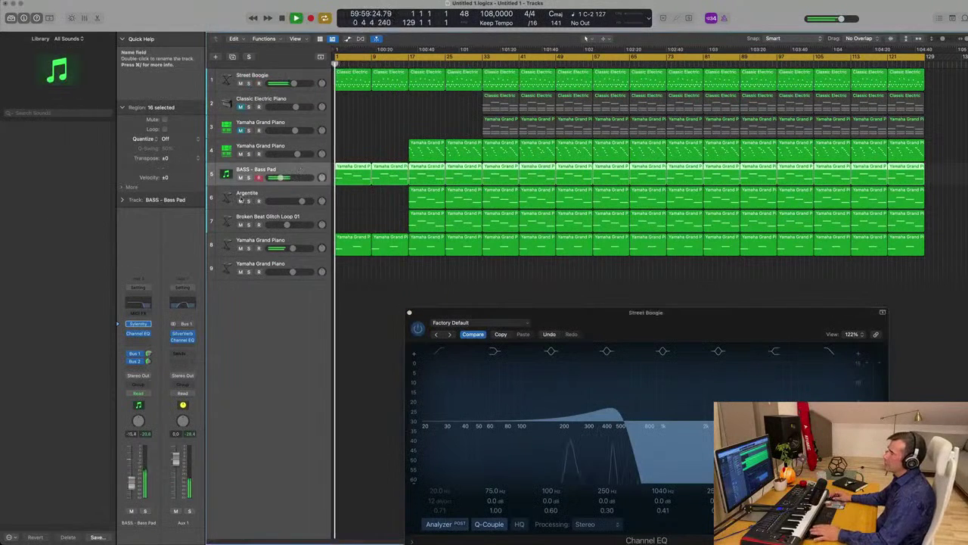
{"action": "left_click", "coordinate": [138, 393]}
{"action": "left_click", "coordinate": [138, 403]}
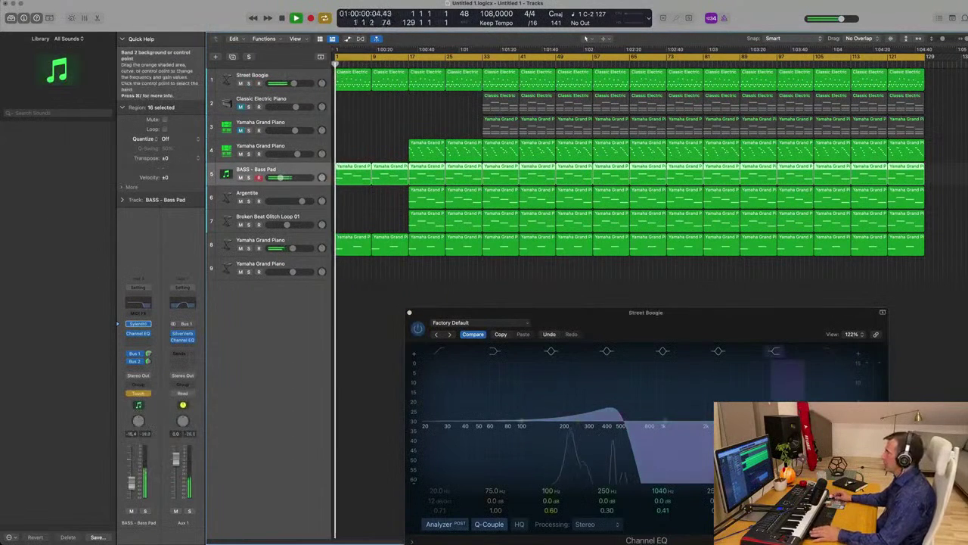
Step: Raise the high-cut frequency on Street Boogie's Channel EQ to somewhat above 800 Hz and stop playback
{"action": "left_click_drag", "start_coordinate": [620, 415], "coordinate": [639, 414]}
{"action": "left_click_drag", "start_coordinate": [831, 489], "coordinate": [830, 478]}
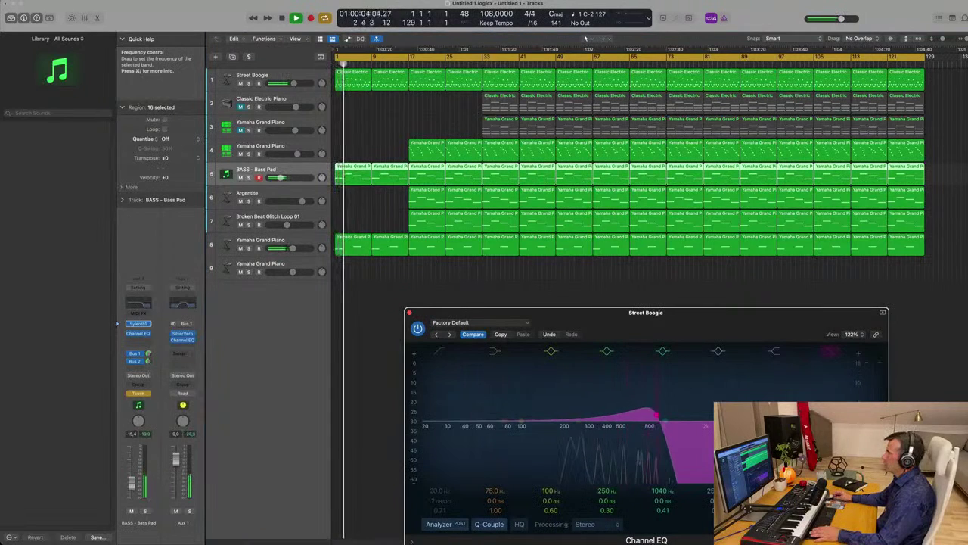
{"action": "key", "text": "space"}
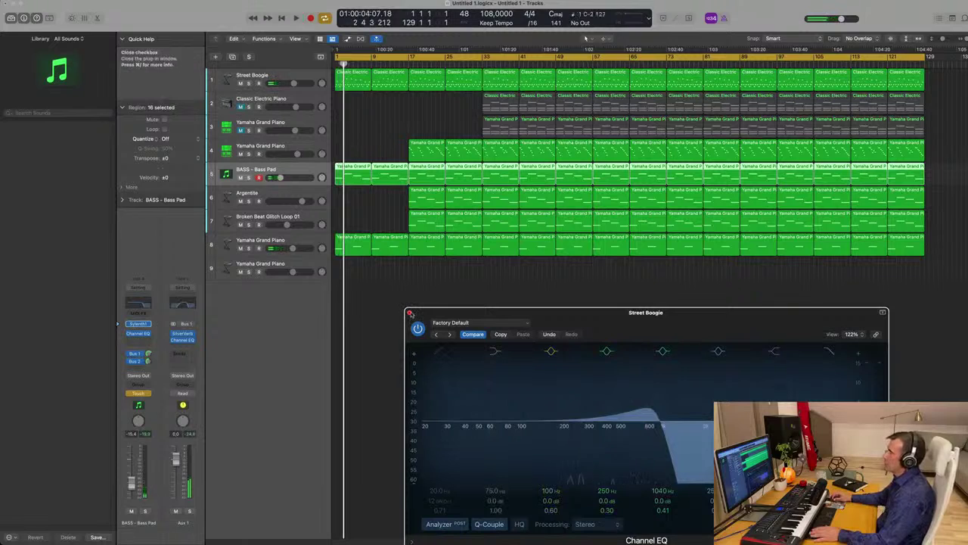
Step: Close the EQ window, then increase the BASS - Bass Pad track's height and show automation lanes on the tracks
{"action": "left_click", "coordinate": [409, 312]}
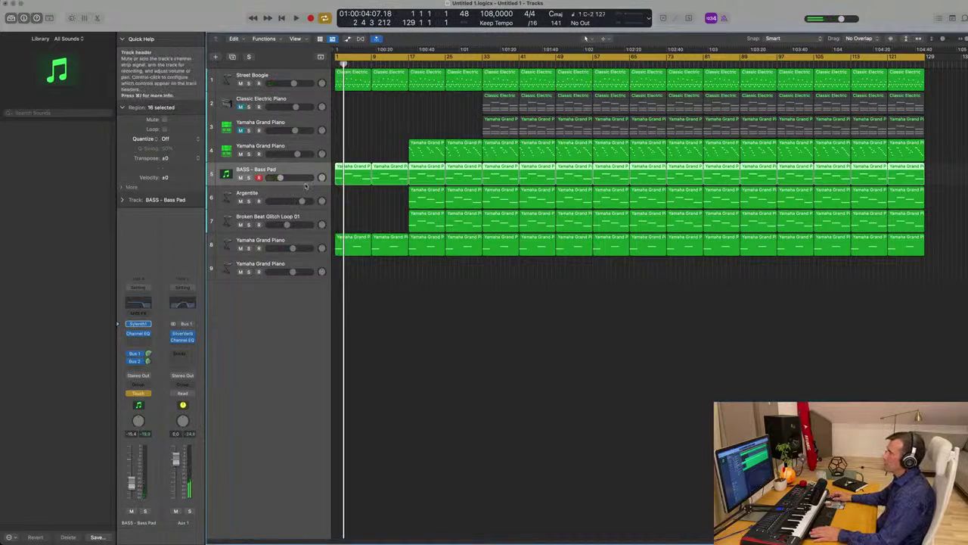
{"action": "left_click_drag", "start_coordinate": [306, 187], "coordinate": [305, 221]}
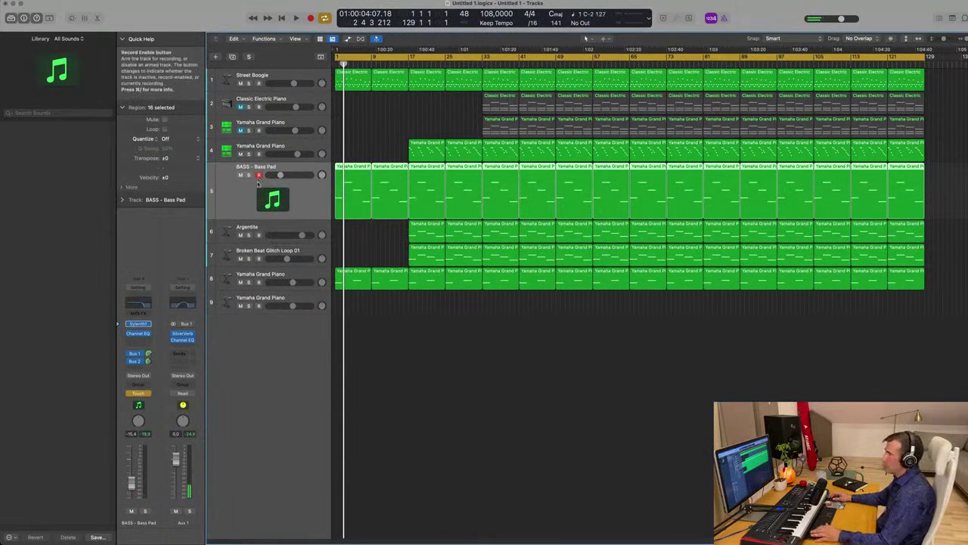
{"action": "key", "text": "a"}
{"action": "left_click", "coordinate": [273, 233]}
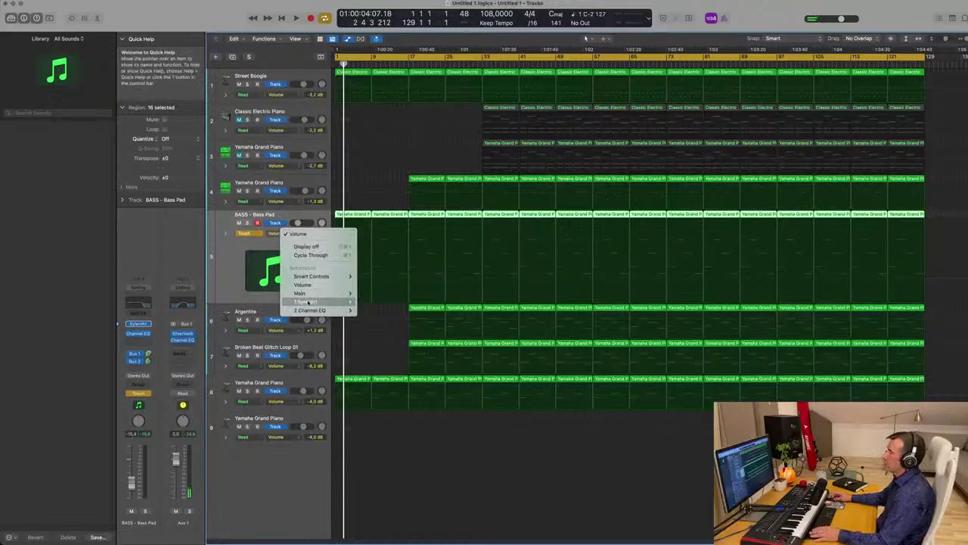
{"action": "mouse_move", "coordinate": [319, 312]}
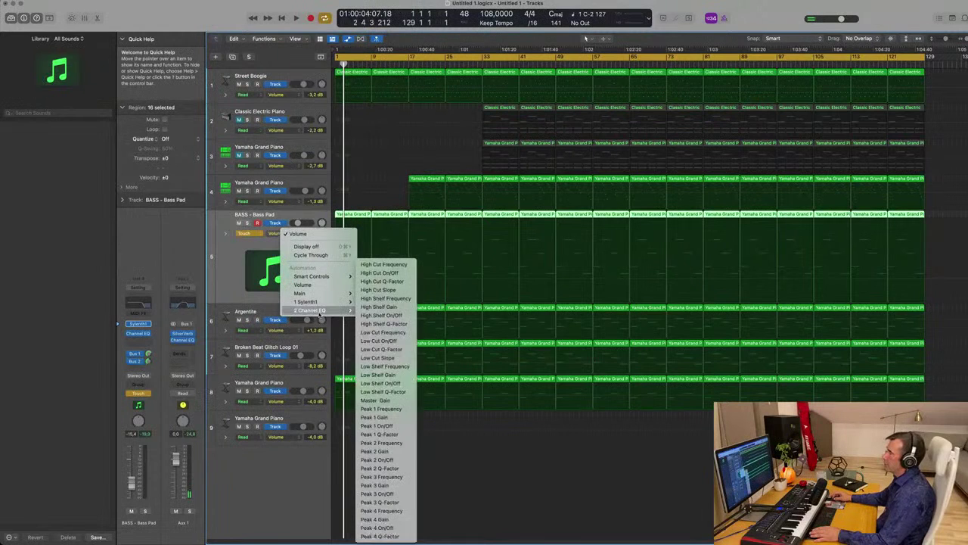
{"action": "left_click", "coordinate": [230, 277]}
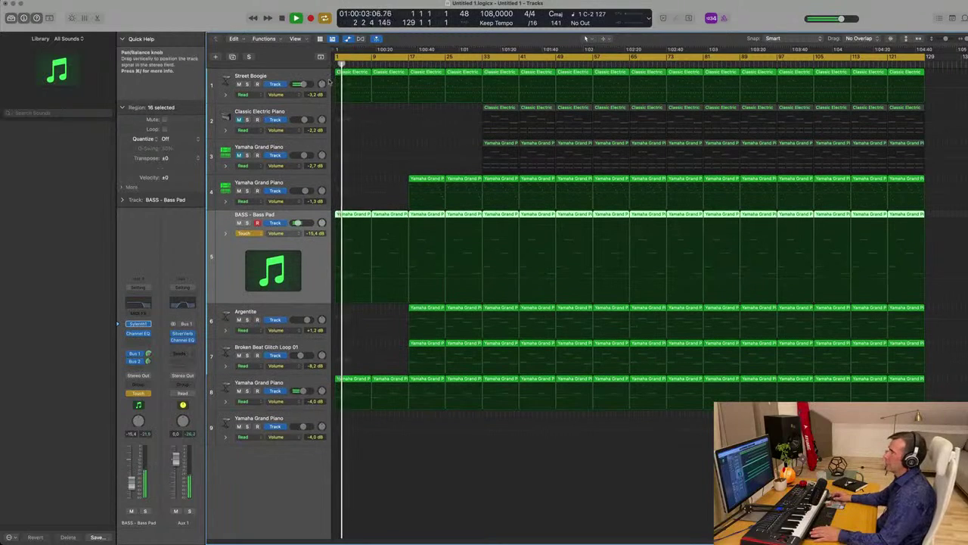
Step: Select the Street Boogie track, restart playback from the beginning and open its Channel EQ
{"action": "left_click", "coordinate": [305, 76]}
{"action": "left_click", "coordinate": [297, 95]}
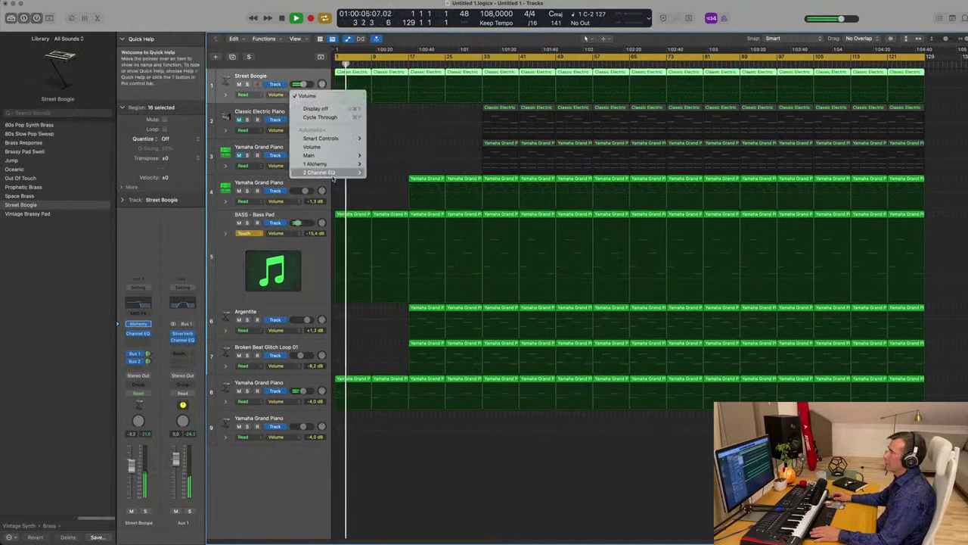
{"action": "mouse_move", "coordinate": [340, 165]}
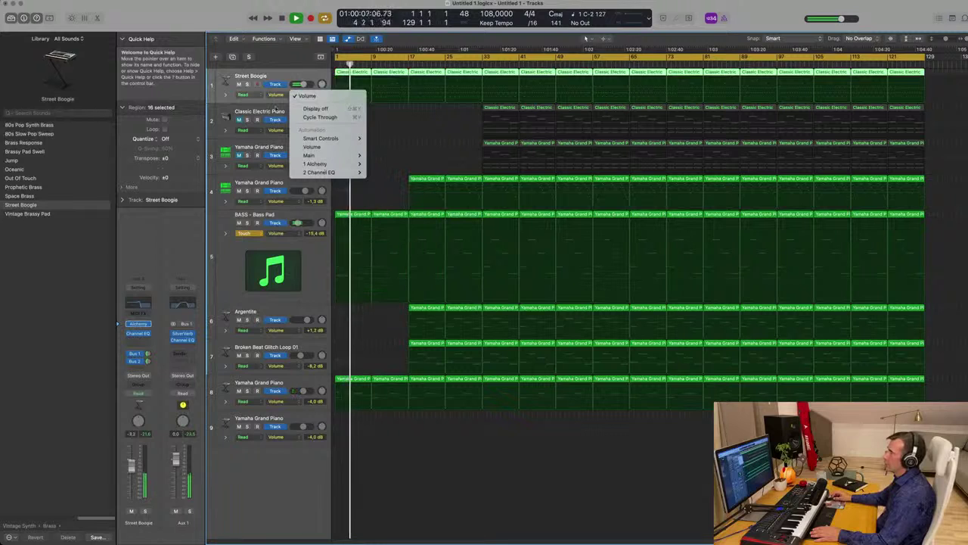
{"action": "left_click", "coordinate": [296, 80]}
{"action": "key", "text": "Return"}
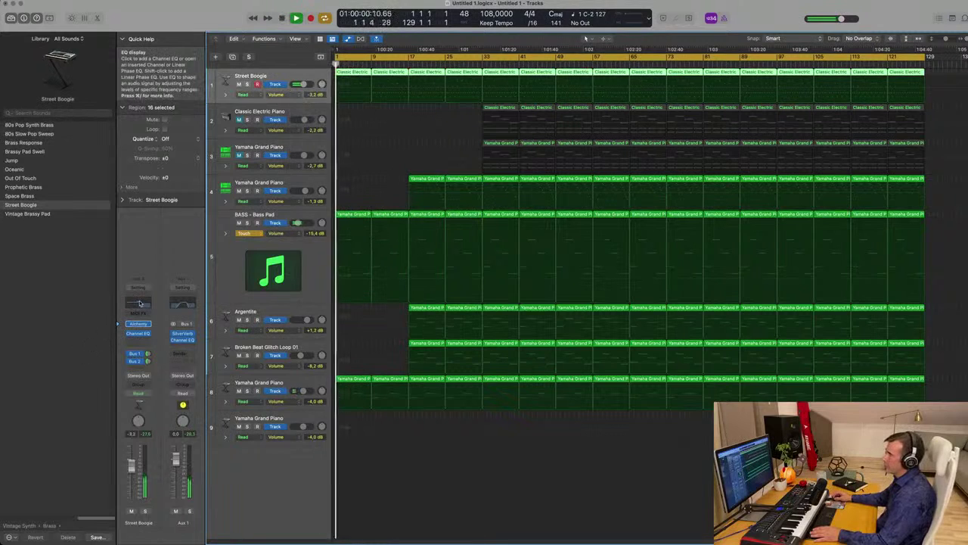
{"action": "left_click", "coordinate": [140, 303]}
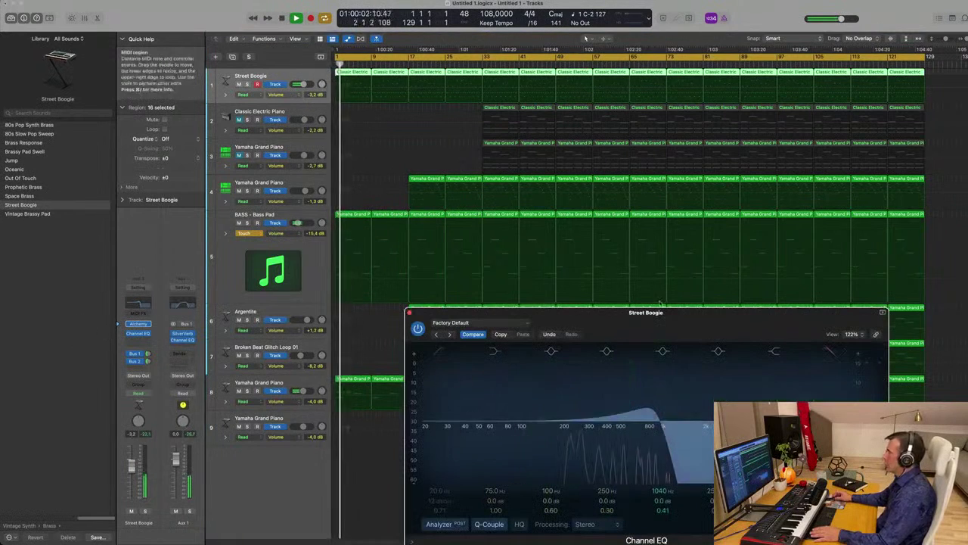
{"action": "left_click", "coordinate": [279, 93]}
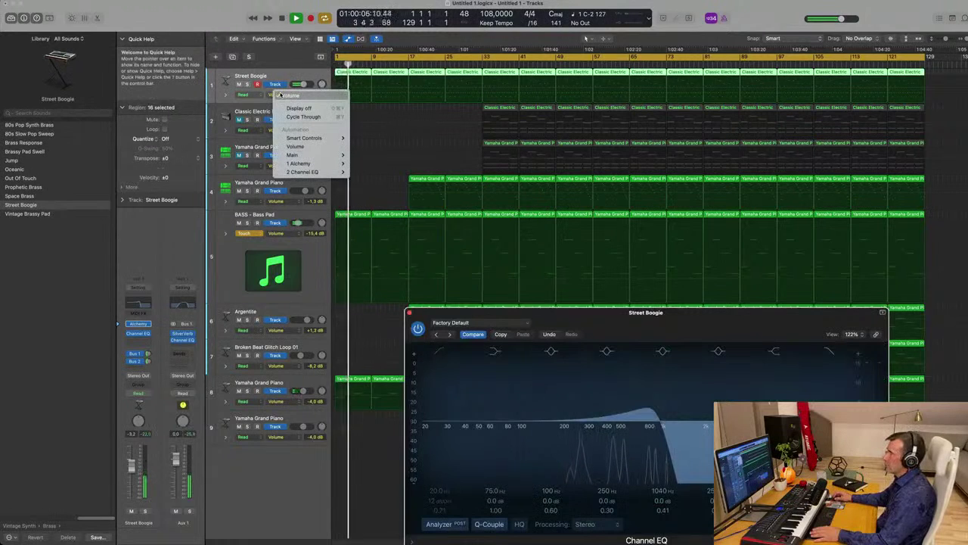
{"action": "mouse_move", "coordinate": [301, 163]}
{"action": "mouse_move", "coordinate": [331, 174]}
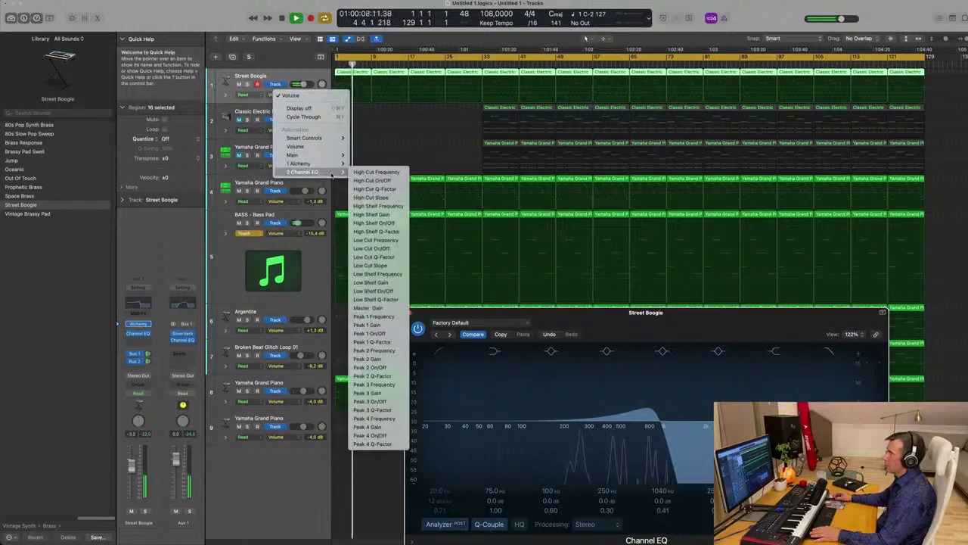
{"action": "left_click", "coordinate": [572, 278]}
Step: Set Street Boogie's automation mode to Touch and record a short High Cut Frequency move on its Channel EQ
{"action": "left_click_drag", "start_coordinate": [635, 312], "coordinate": [626, 156]}
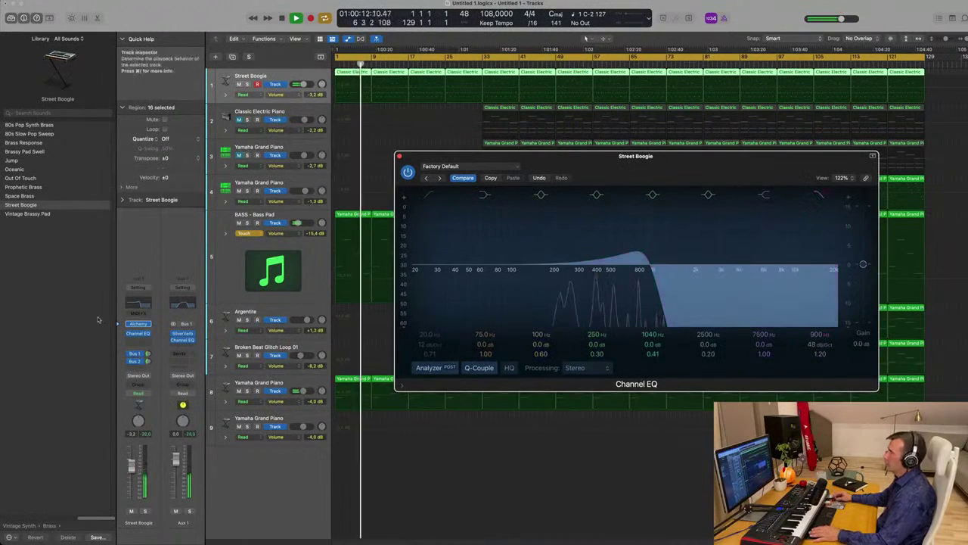
{"action": "left_click", "coordinate": [138, 393]}
{"action": "left_click", "coordinate": [140, 402]}
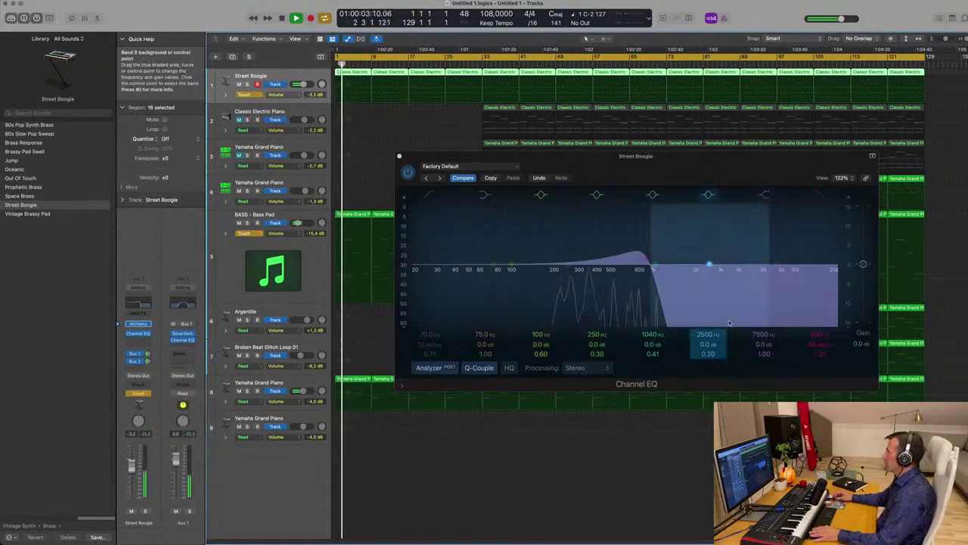
{"action": "mouse_move", "coordinate": [821, 335]}
{"action": "left_mouse_down"}
{"action": "mouse_move", "coordinate": [821, 314]}
{"action": "mouse_move", "coordinate": [821, 348]}
{"action": "left_mouse_up"}
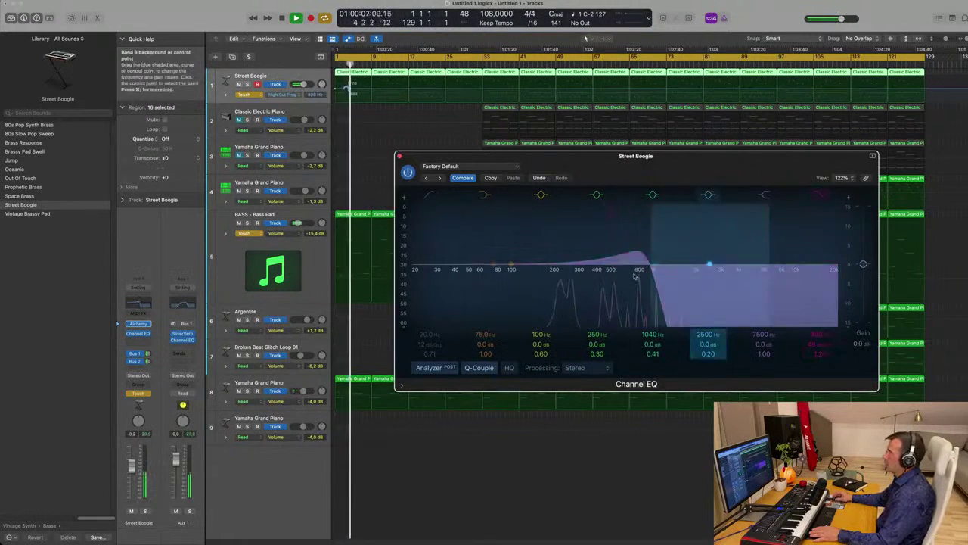
{"action": "left_click", "coordinate": [399, 156]}
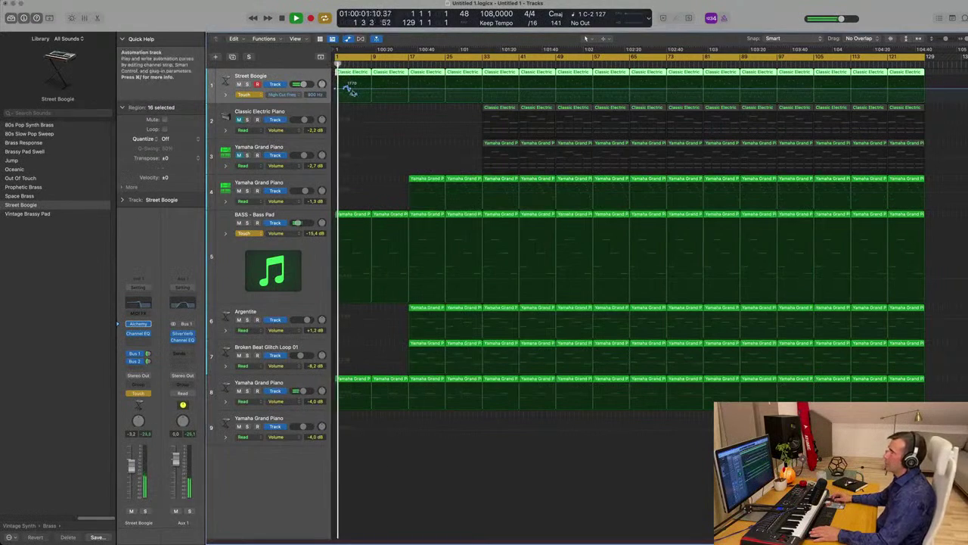
Step: Replace the recorded High Cut Frequency points with a rising ramp from bar 1 to bar 9, and set Street Boogie's automation to Read
{"action": "left_click", "coordinate": [346, 90]}
{"action": "key", "text": "space"}
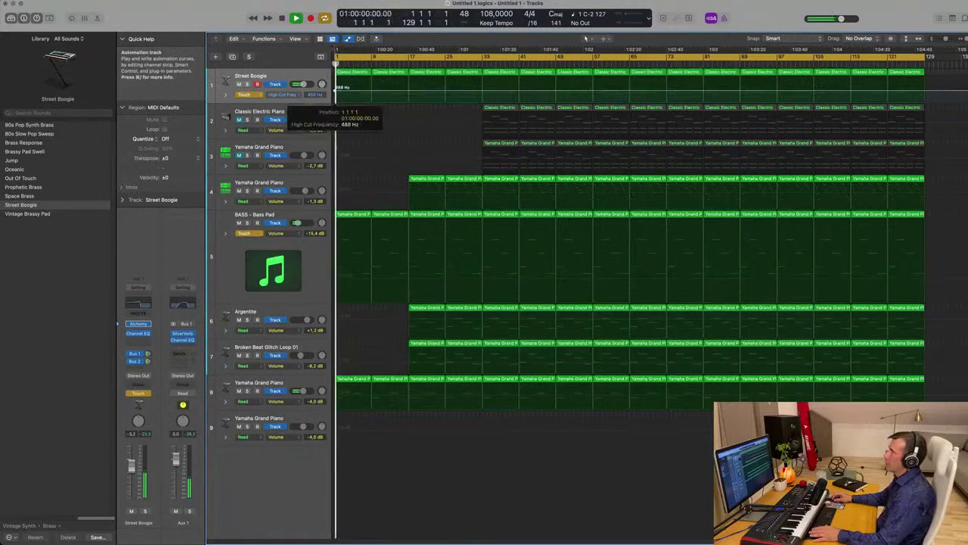
{"action": "left_click_drag", "start_coordinate": [336, 96], "coordinate": [373, 89]}
{"action": "left_click", "coordinate": [247, 95]}
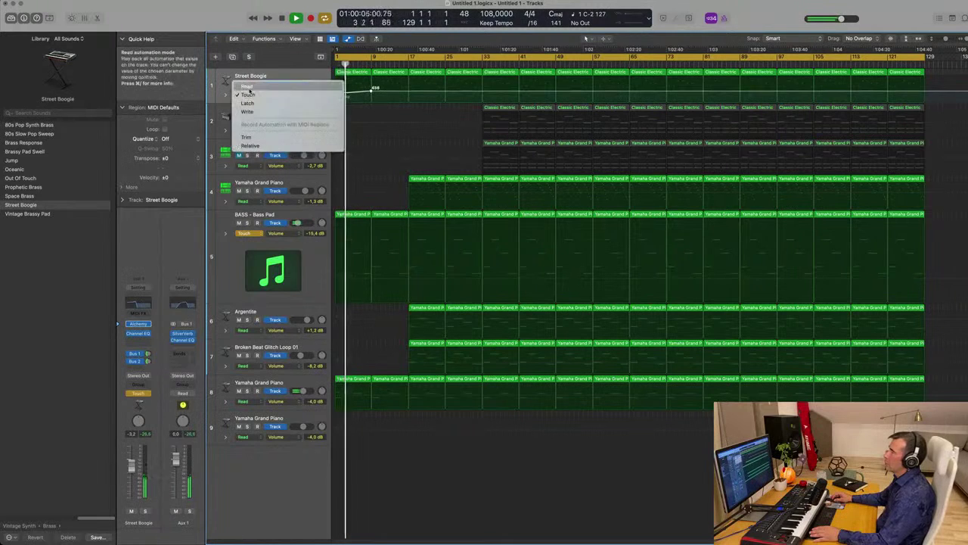
{"action": "left_click", "coordinate": [246, 86]}
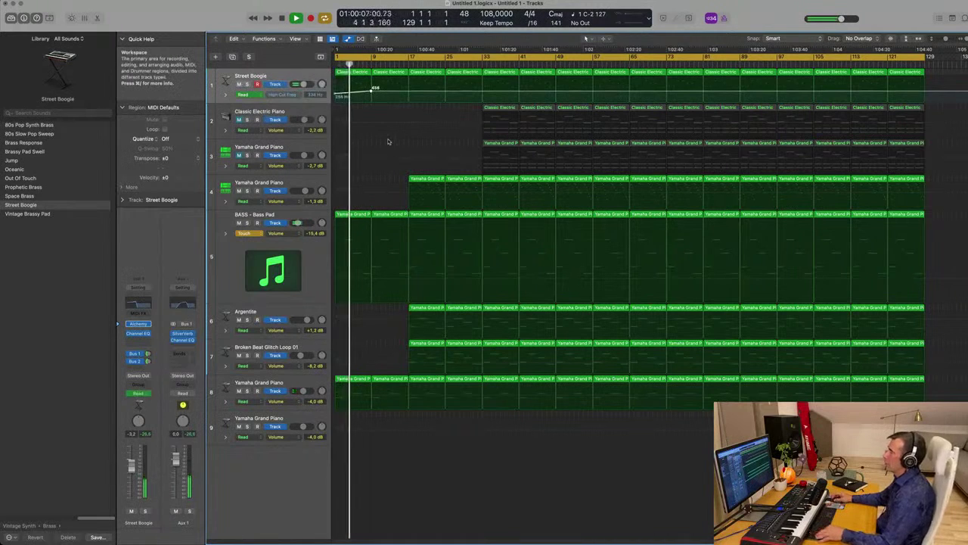
Step: Copy the first Classic Electric Piano region to bar 9 and reduce the copy to a shortened first chord
{"action": "left_click", "coordinate": [504, 145]}
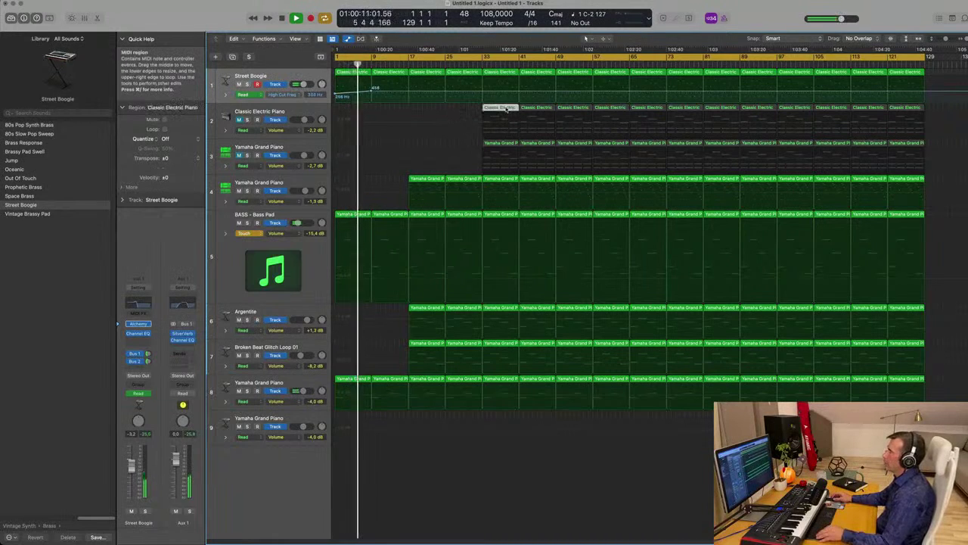
{"action": "left_click_drag", "start_coordinate": [506, 109], "coordinate": [394, 109]}
{"action": "double_click", "coordinate": [394, 108]}
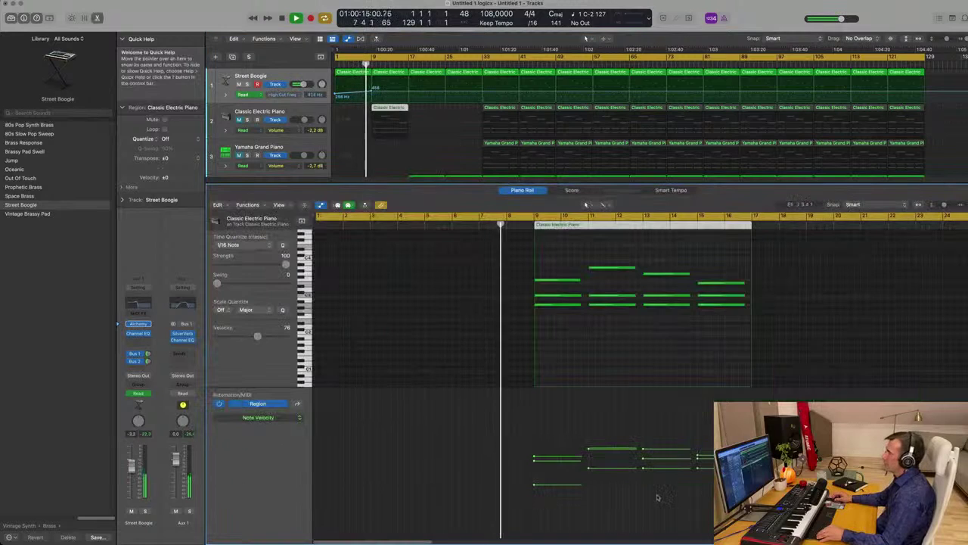
{"action": "left_click_drag", "start_coordinate": [614, 257], "coordinate": [748, 332]}
{"action": "key", "text": "Delete"}
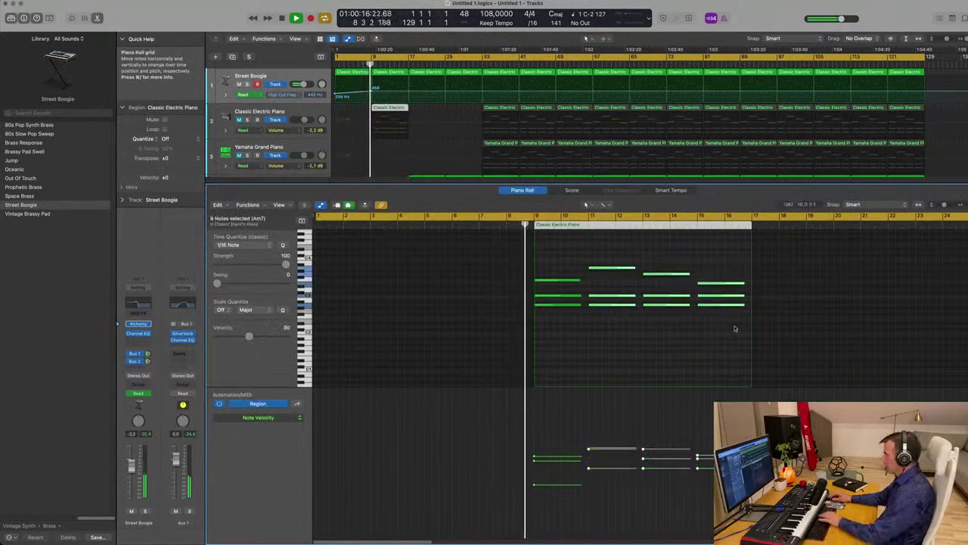
{"action": "left_click_drag", "start_coordinate": [582, 283], "coordinate": [567, 282]}
{"action": "key", "text": "space"}
{"action": "key", "text": "space"}
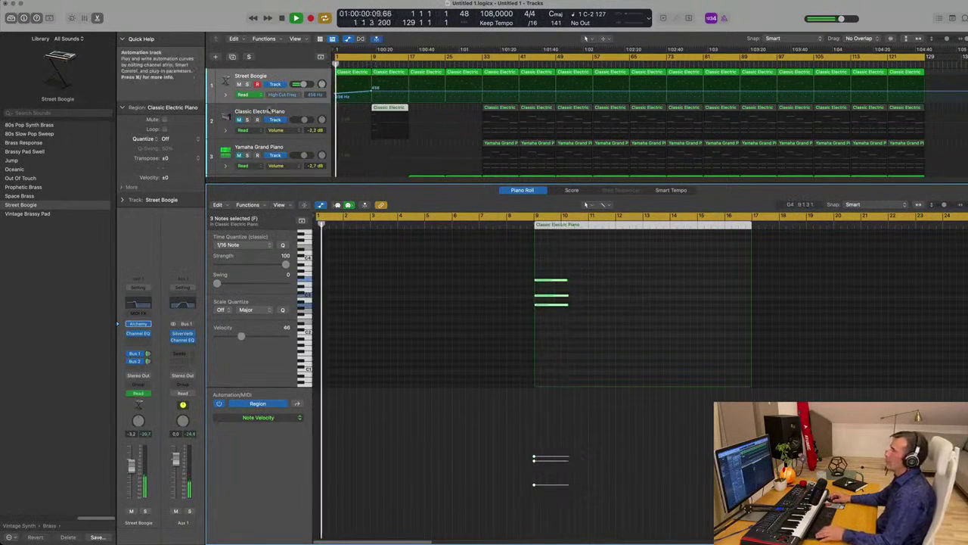
Step: Unmute the Classic Electric Piano track and close the Piano Roll
{"action": "left_click", "coordinate": [239, 121]}
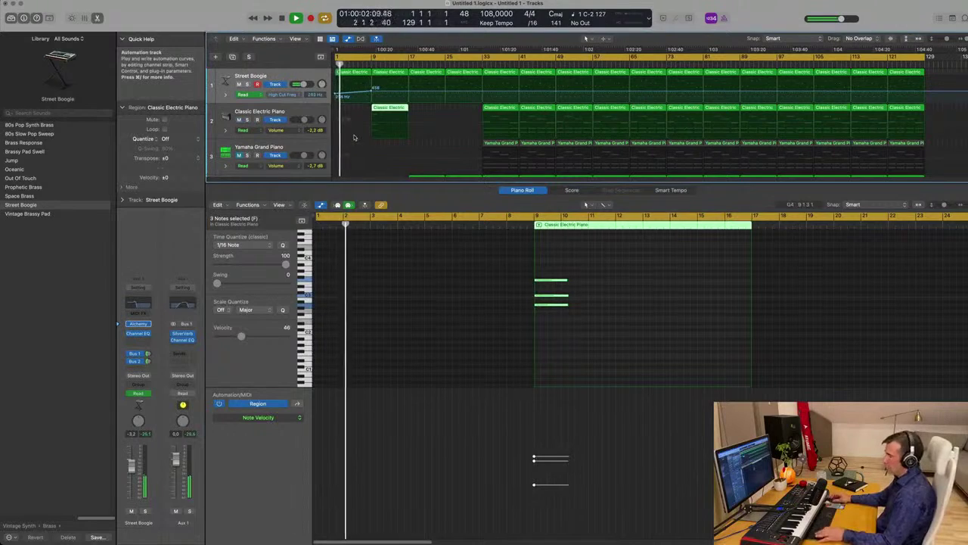
{"action": "key", "text": "x"}
{"action": "key", "text": "x"}
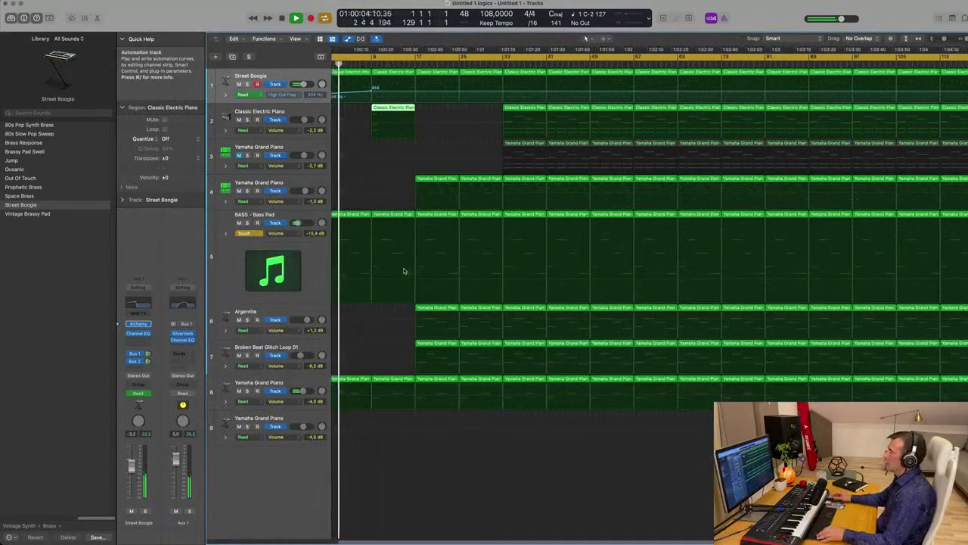
Step: Set the BASS - Bass Pad track's automation to Read and open its Sylenth1 instrument clear of the track headers
{"action": "left_click", "coordinate": [247, 233]}
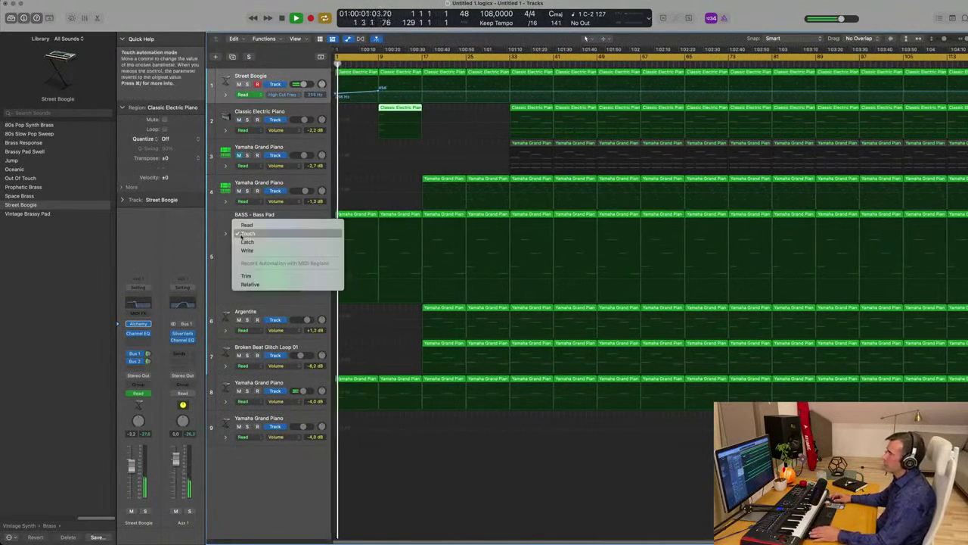
{"action": "left_click", "coordinate": [246, 226]}
{"action": "left_click", "coordinate": [238, 263]}
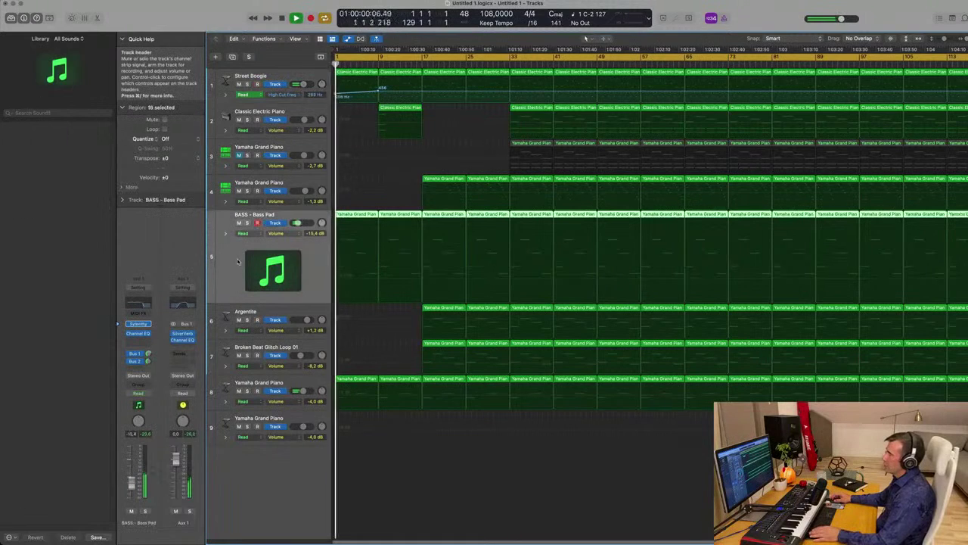
{"action": "left_click", "coordinate": [139, 323]}
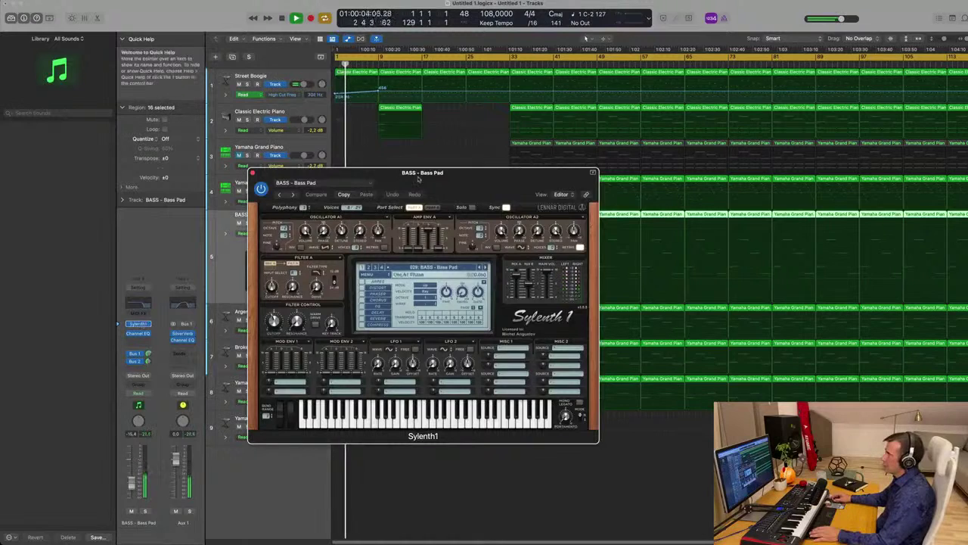
{"action": "left_click_drag", "start_coordinate": [426, 178], "coordinate": [601, 183]}
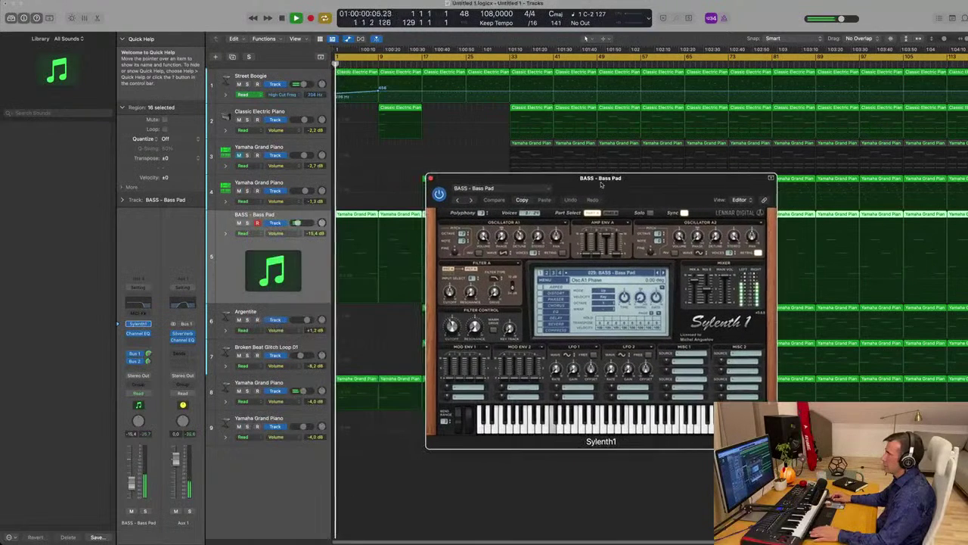
Step: Set BASS - Bass Pad's automation mode to Touch and record a short Filter Control cutoff move in Sylenth1
{"action": "left_click", "coordinate": [142, 394]}
{"action": "left_click", "coordinate": [144, 402]}
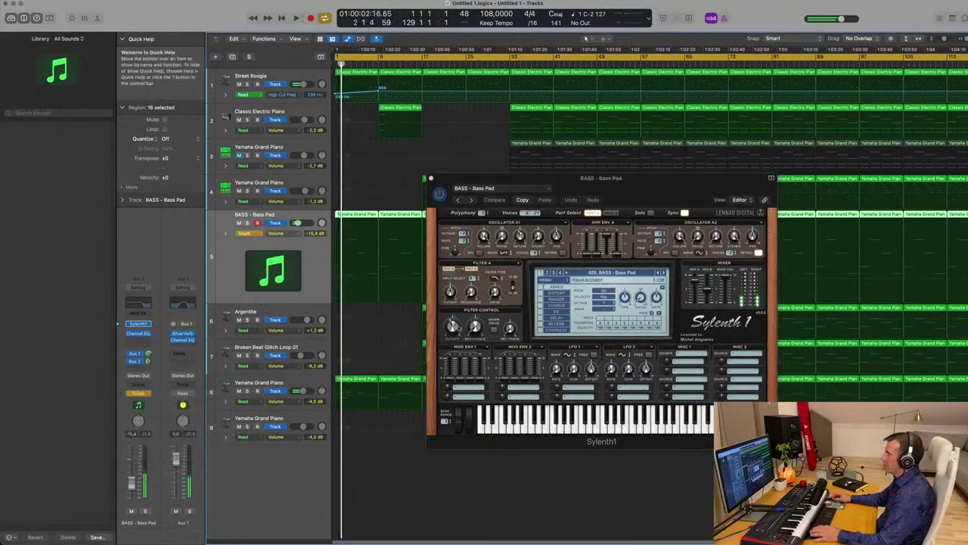
{"action": "left_click", "coordinate": [430, 179]}
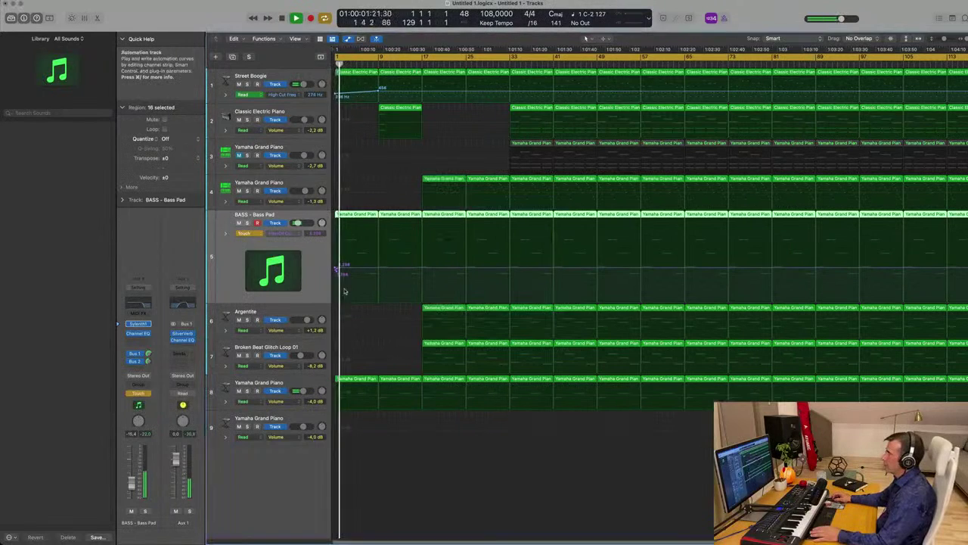
Step: Shape the bass pad's filter cutoff automation into a rising ramp from bar 1 to bar 17 and set the track to Read
{"action": "left_click_drag", "start_coordinate": [345, 269], "coordinate": [331, 269]}
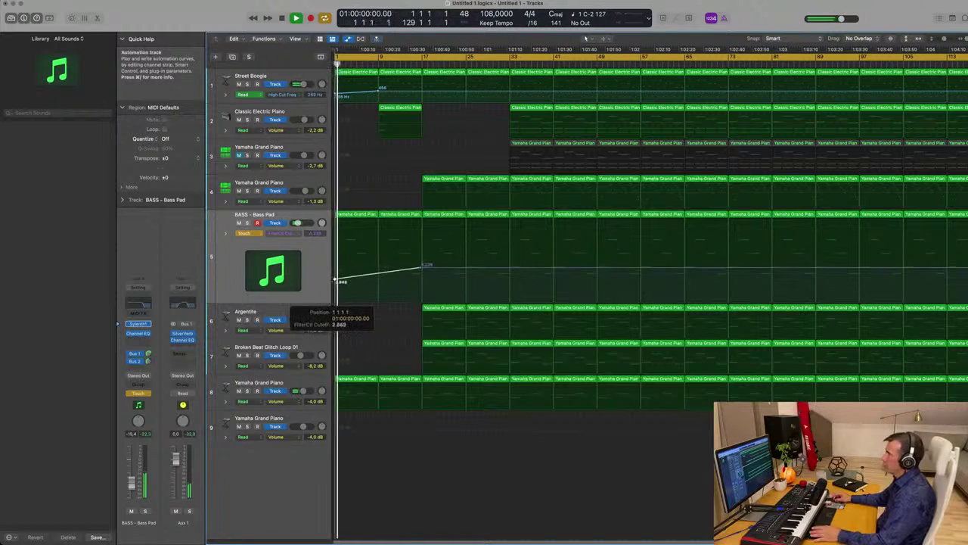
{"action": "left_click", "coordinate": [243, 233]}
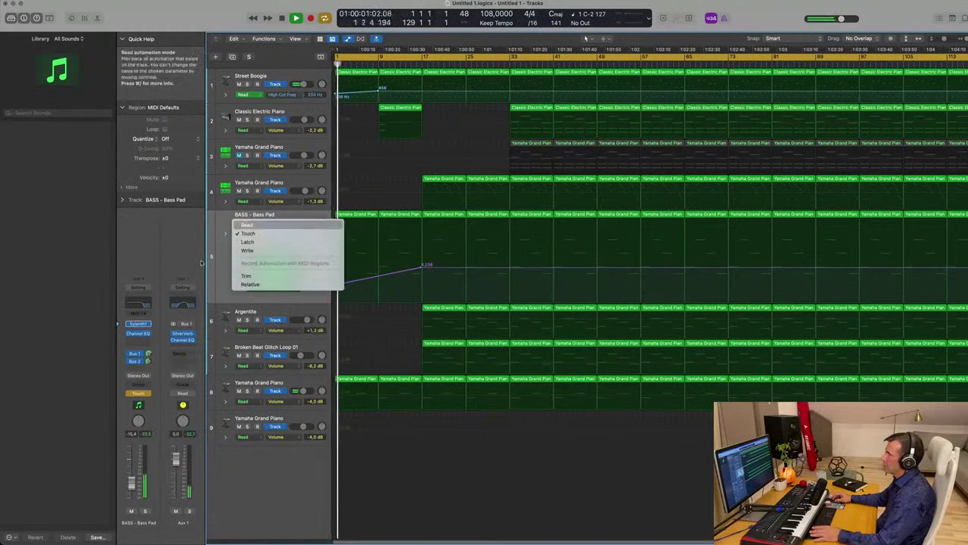
{"action": "left_click", "coordinate": [244, 227]}
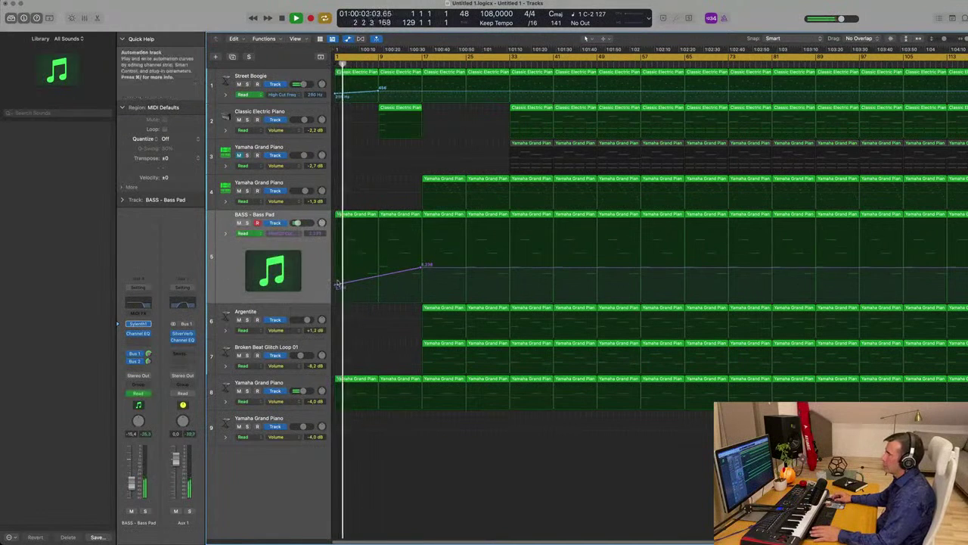
Step: Check the notes of the bar 1 region on track 8, Yamaha Grand Piano, in the Piano Roll
{"action": "left_click", "coordinate": [362, 382]}
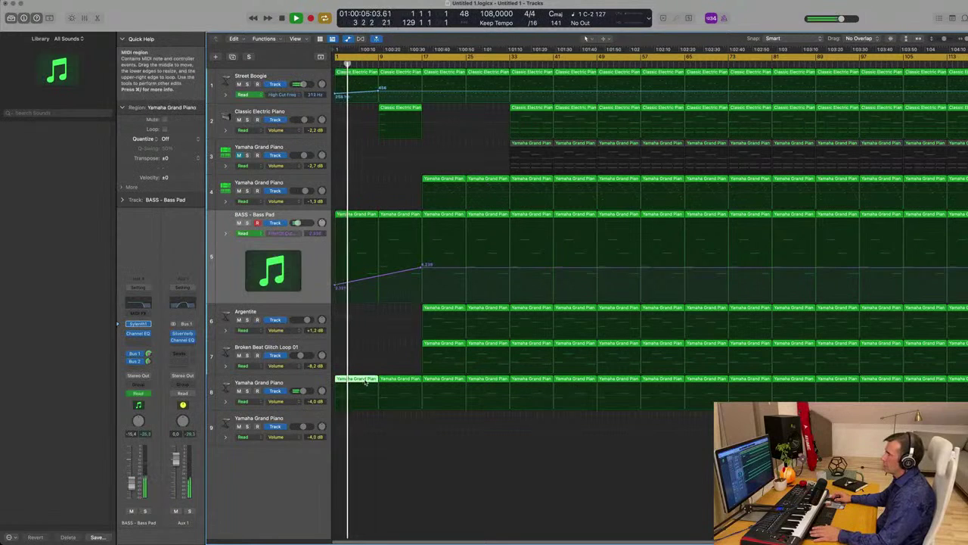
{"action": "double_click", "coordinate": [368, 380]}
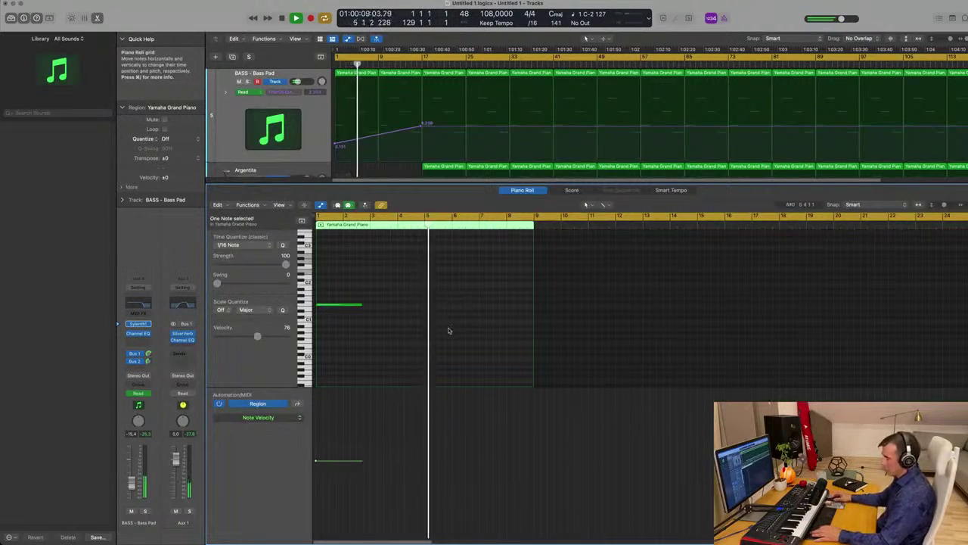
{"action": "key", "text": "x"}
{"action": "key", "text": "x"}
{"action": "scroll", "coordinate": [431, 304], "scroll_direction": "up", "scroll_amount": 2}
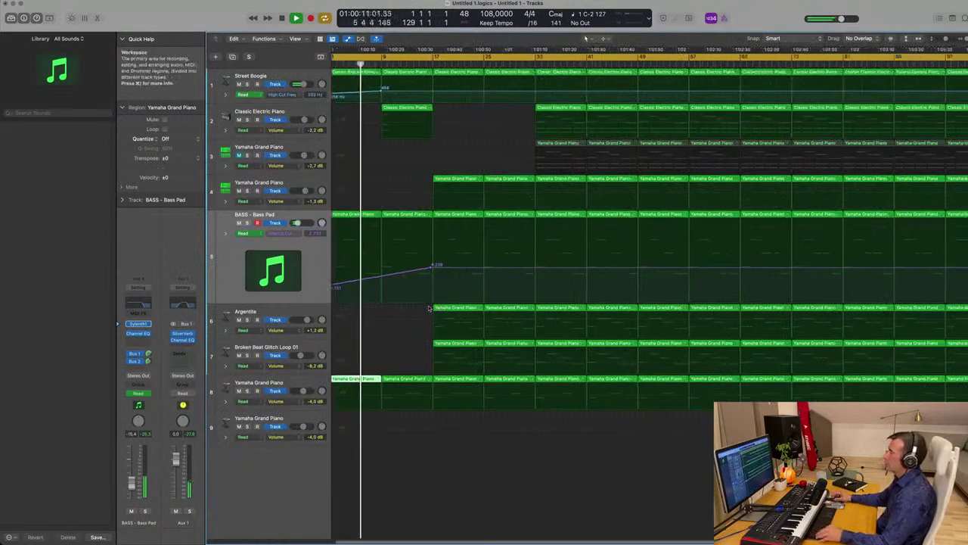
Step: Add an automation point at bar 17 to the Street Boogie track's High Cut Frequency curve
{"action": "scroll", "coordinate": [429, 299], "scroll_direction": "down", "scroll_amount": 3}
{"action": "scroll", "coordinate": [399, 231], "scroll_direction": "down", "scroll_amount": 1}
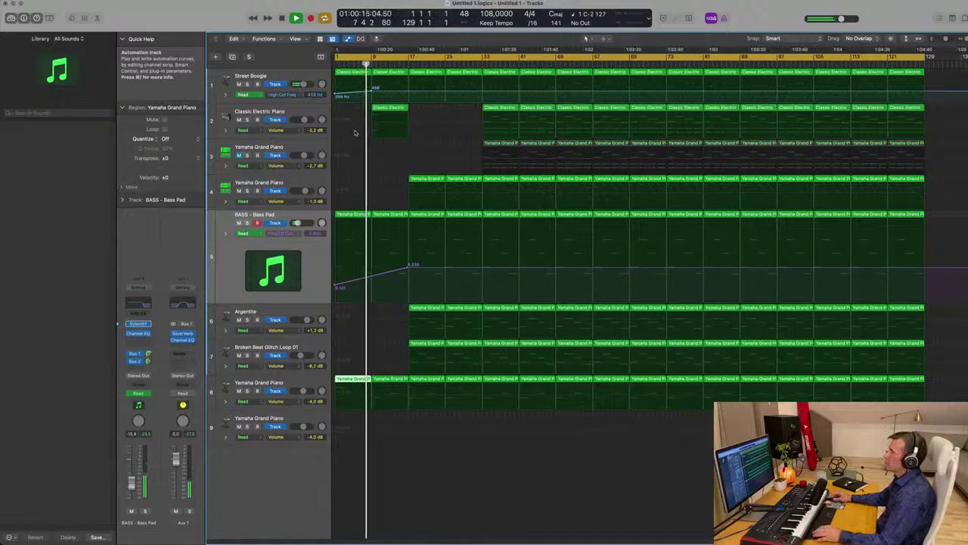
{"action": "left_click", "coordinate": [409, 92]}
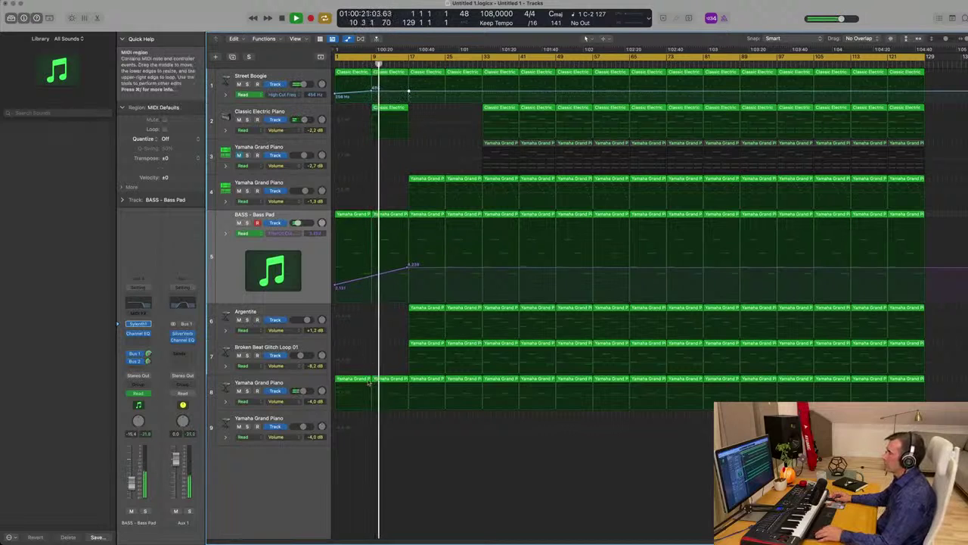
Step: Delete the second note from the bar 9 region on track 8, Yamaha Grand Piano, and close the Piano Roll
{"action": "left_click", "coordinate": [393, 380]}
{"action": "key", "text": "p"}
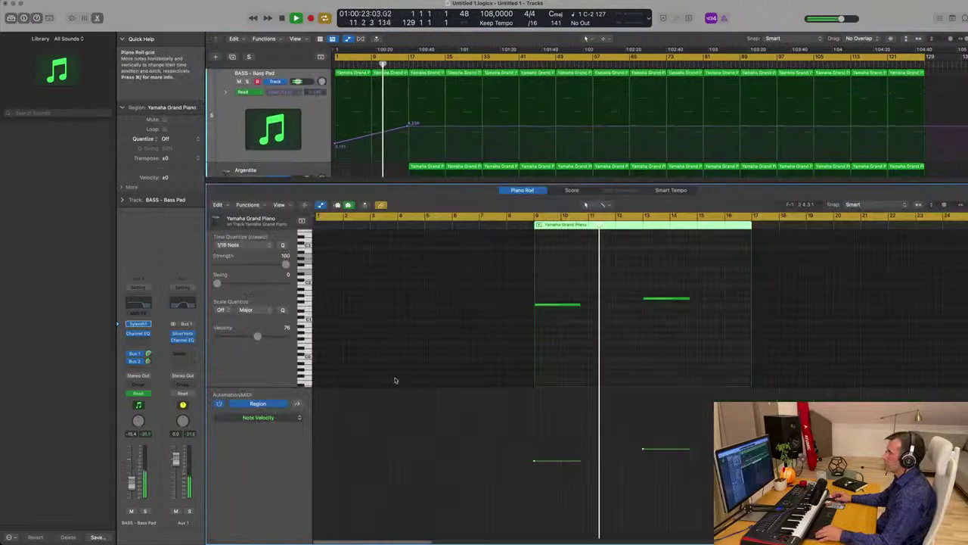
{"action": "left_click_drag", "start_coordinate": [691, 253], "coordinate": [668, 303]}
{"action": "key", "text": "Delete"}
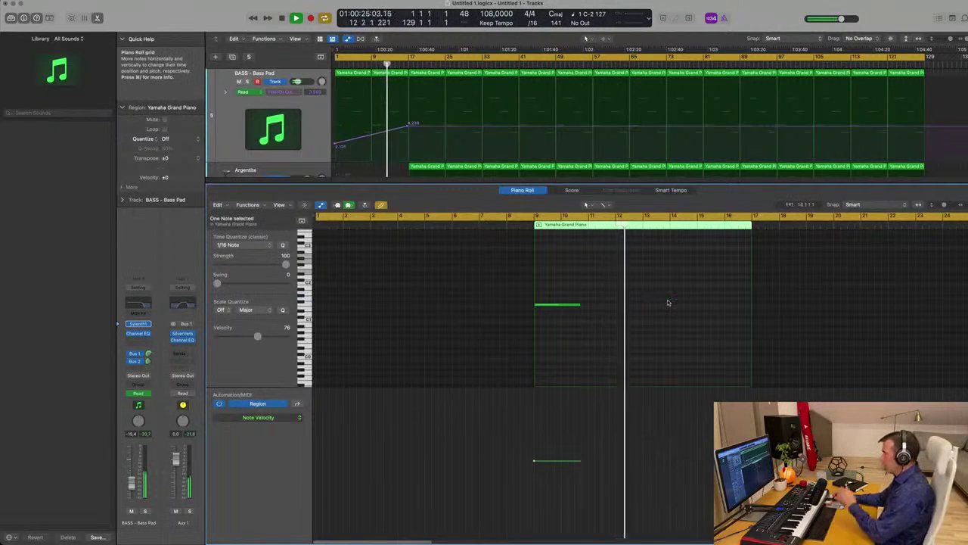
{"action": "scroll", "coordinate": [492, 276], "scroll_direction": "up", "scroll_amount": 1}
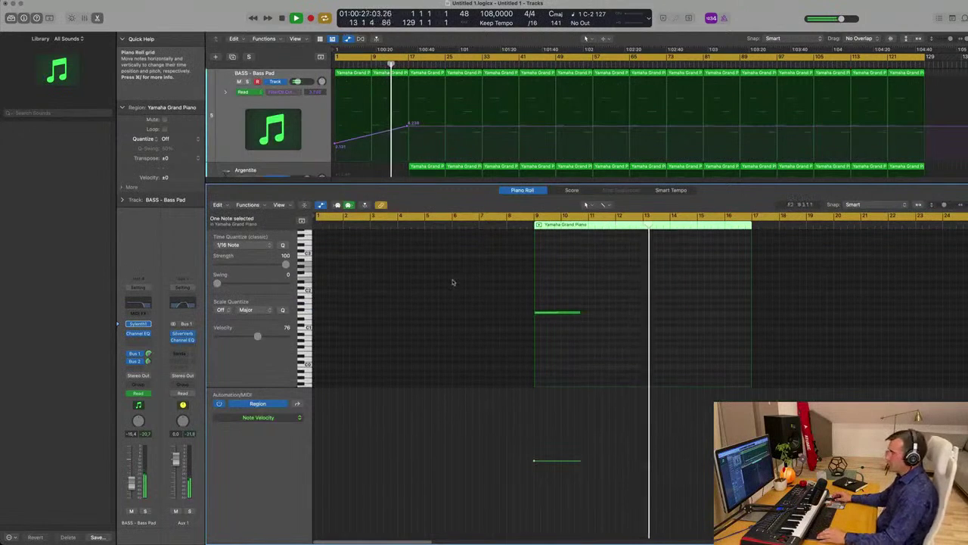
{"action": "key", "text": "x"}
{"action": "key", "text": "x"}
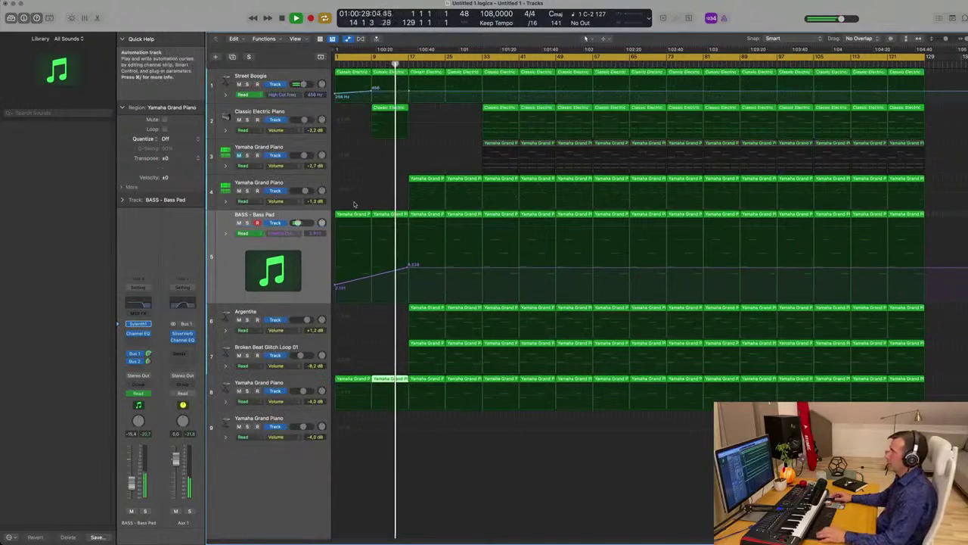
Step: Delete the Argentite and Broken Beat Glitch Loop 01 regions between bars 17 and 33
{"action": "left_click", "coordinate": [434, 307]}
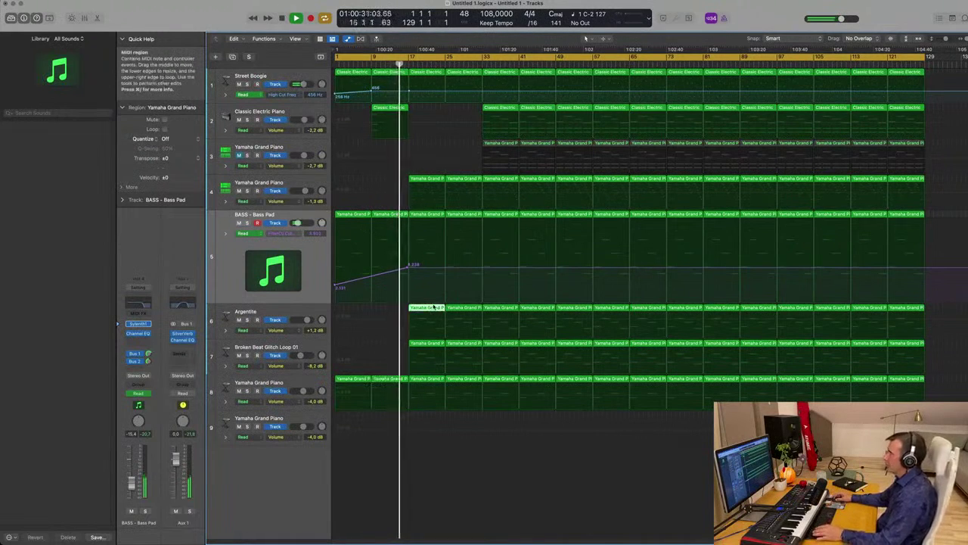
{"action": "key", "text": "Delete"}
{"action": "left_click", "coordinate": [437, 344]}
{"action": "key", "text": "Delete"}
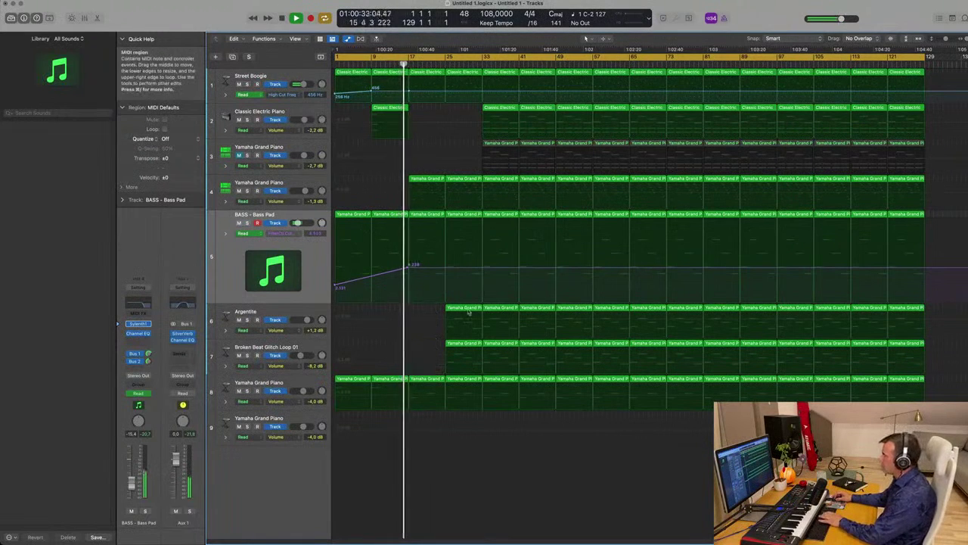
{"action": "left_click", "coordinate": [468, 308]}
{"action": "key", "text": "Delete"}
{"action": "left_click", "coordinate": [464, 345]}
{"action": "key", "text": "Delete"}
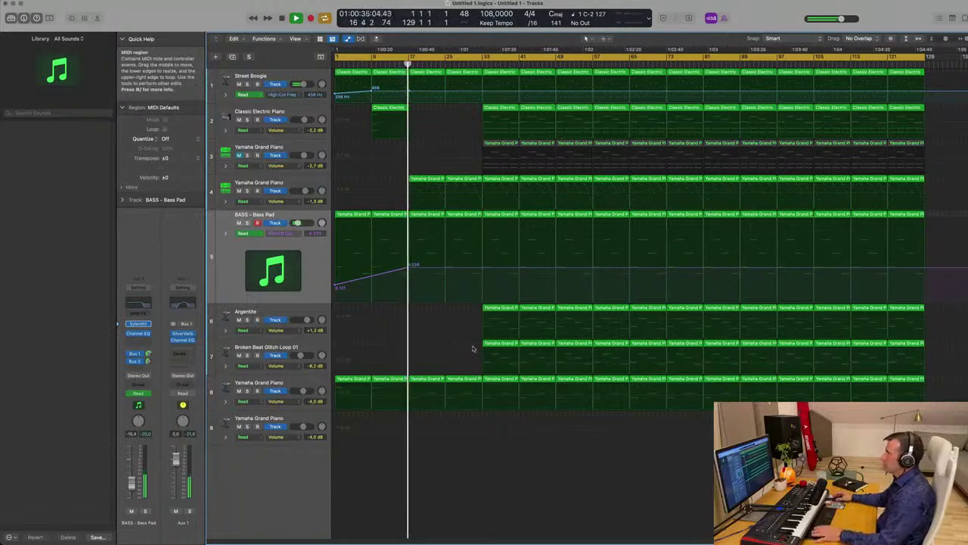
Step: Delete track 4's Yamaha Grand Piano regions from bar 17 to 33 and copy the bar 9 Classic Electric Piano region to bar 17
{"action": "left_click", "coordinate": [272, 188]}
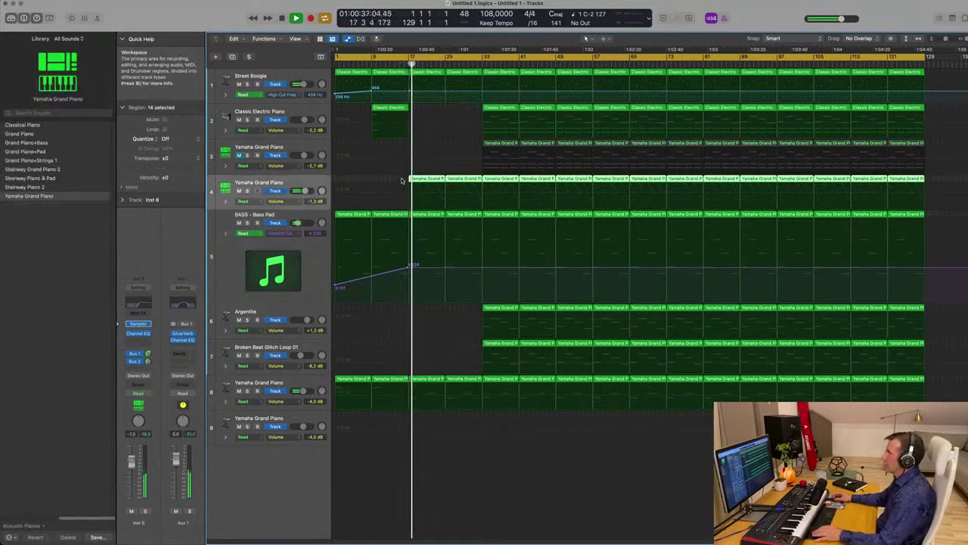
{"action": "left_click_drag", "start_coordinate": [378, 184], "coordinate": [457, 181]}
{"action": "key", "text": "Delete"}
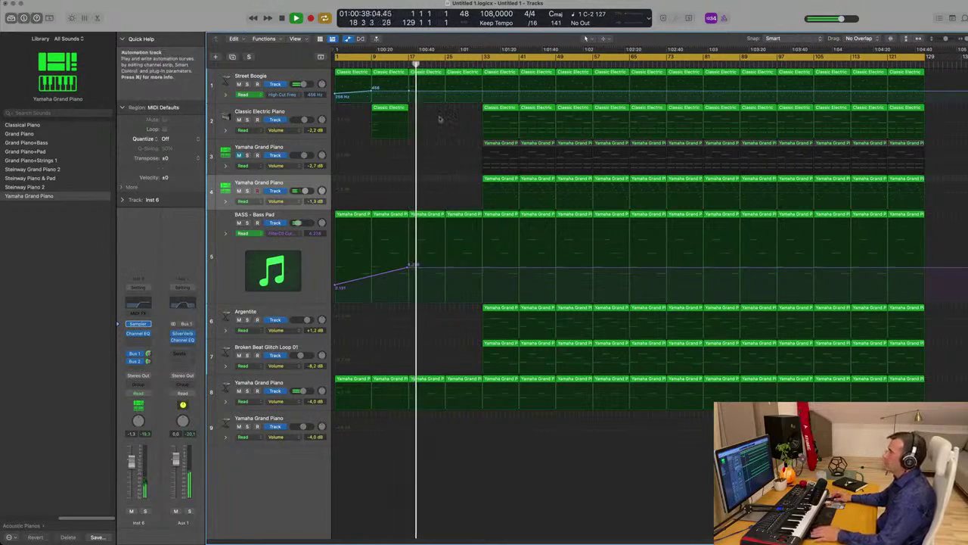
{"action": "left_click_drag", "start_coordinate": [385, 114], "coordinate": [421, 113]}
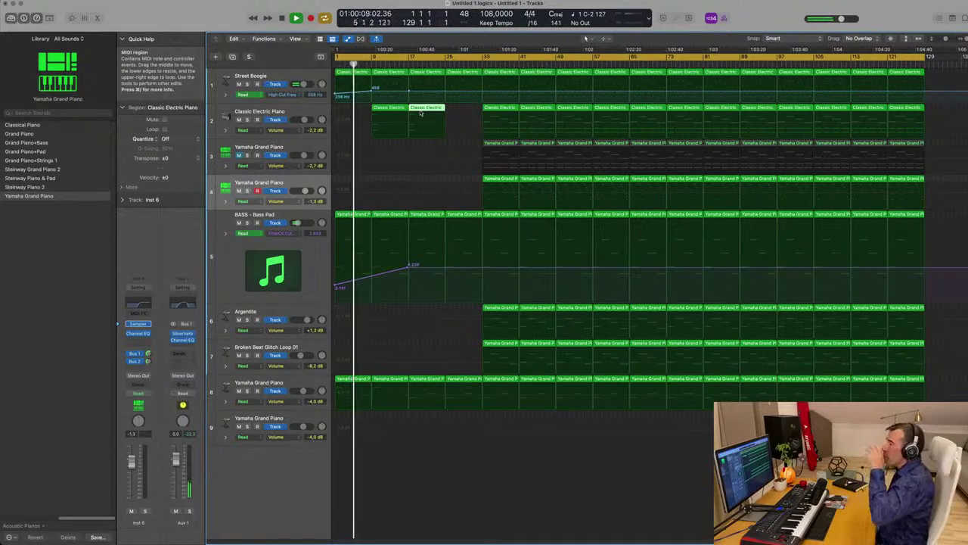
Step: Shape Street Boogie's High Cut automation to drop at bar 9, rise to bar 17 and drop there to about 199 Hz
{"action": "left_click", "coordinate": [374, 92]}
{"action": "left_click_drag", "start_coordinate": [374, 92], "coordinate": [375, 97]}
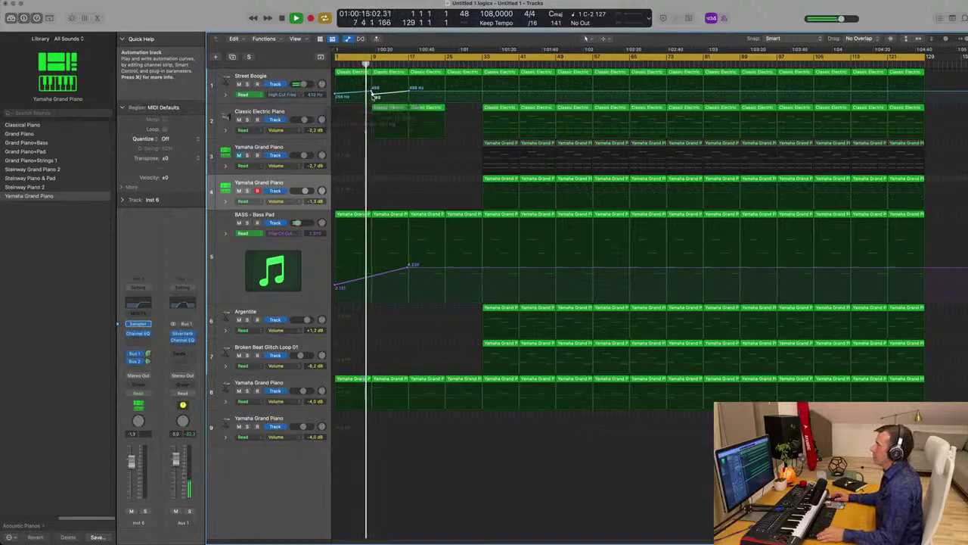
{"action": "key", "text": "super+Right"}
{"action": "key", "text": "super+Right"}
{"action": "key", "text": "super+Right"}
{"action": "key", "text": "super+Right"}
{"action": "left_click", "coordinate": [378, 92]}
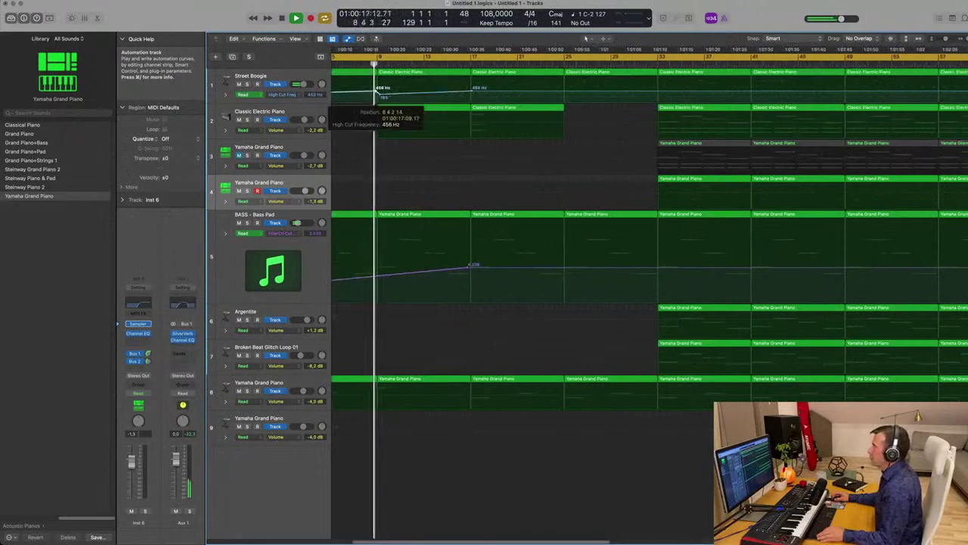
{"action": "left_click_drag", "start_coordinate": [380, 97], "coordinate": [380, 99]}
{"action": "left_click_drag", "start_coordinate": [470, 93], "coordinate": [471, 92]}
{"action": "left_click", "coordinate": [471, 92]}
{"action": "scroll", "coordinate": [470, 92], "scroll_direction": "down", "scroll_amount": 5}
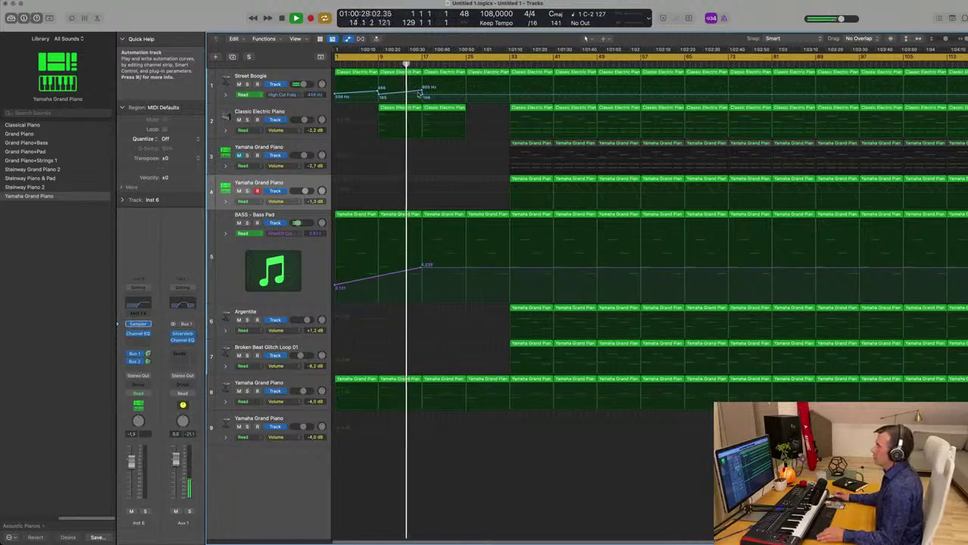
Step: Drop the BASS - Bass Pad filter cutoff automation to 3.028 at bar 17
{"action": "scroll", "coordinate": [431, 169], "scroll_direction": "up", "scroll_amount": 2}
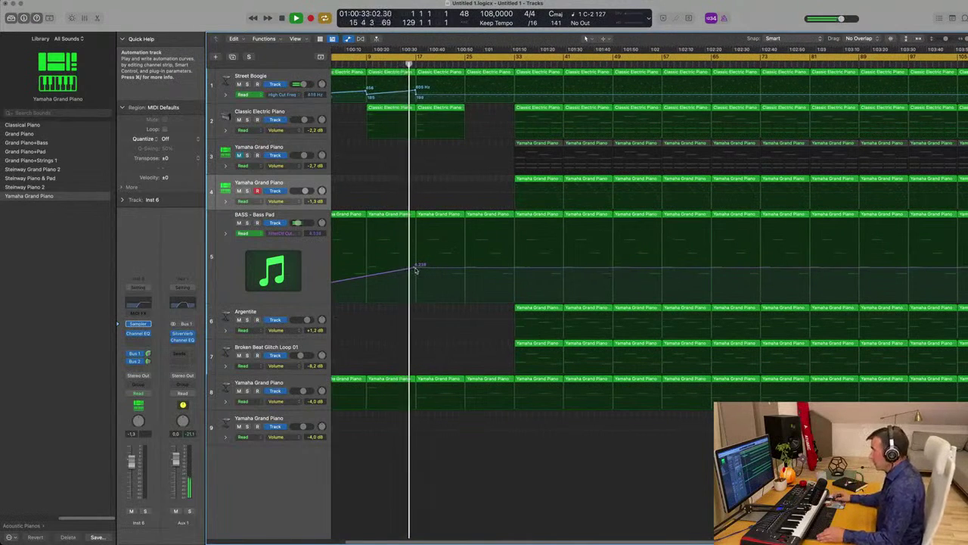
{"action": "left_click_drag", "start_coordinate": [418, 269], "coordinate": [419, 278]}
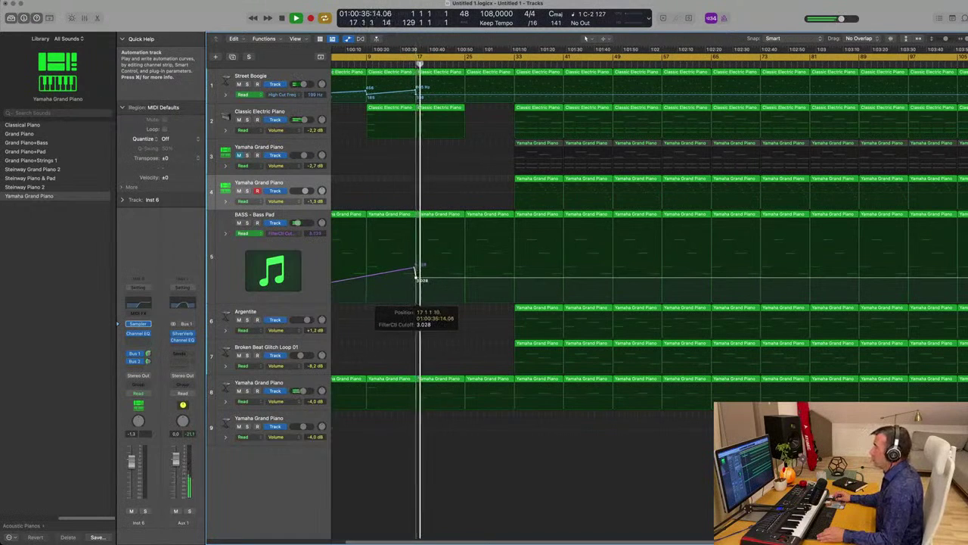
{"action": "scroll", "coordinate": [415, 274], "scroll_direction": "down", "scroll_amount": 3}
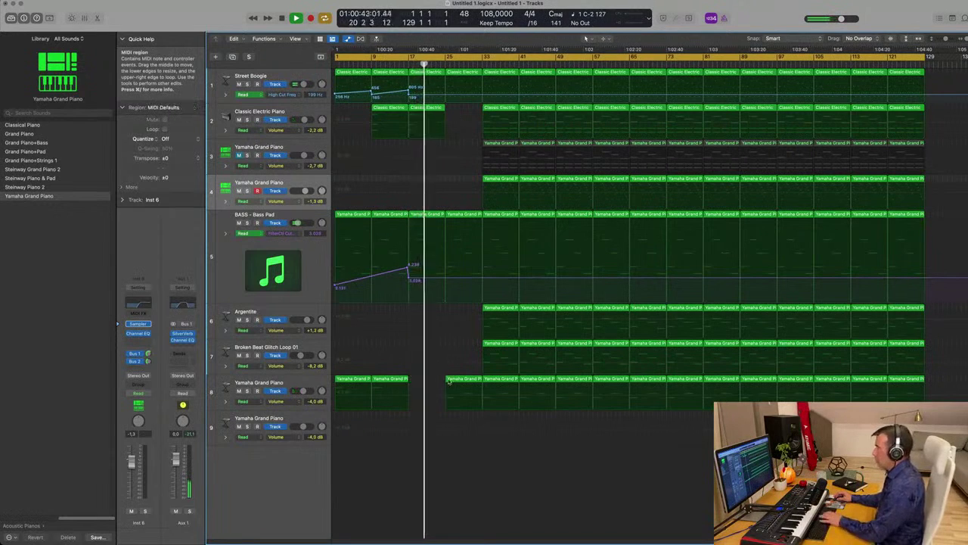
Step: Replace track 8's regions at bars 17 and 25 with copies of its first two, and copy the Classic Electric Piano region to bar 25
{"action": "key", "text": "Delete"}
{"action": "left_click_drag", "start_coordinate": [413, 374], "coordinate": [341, 384]}
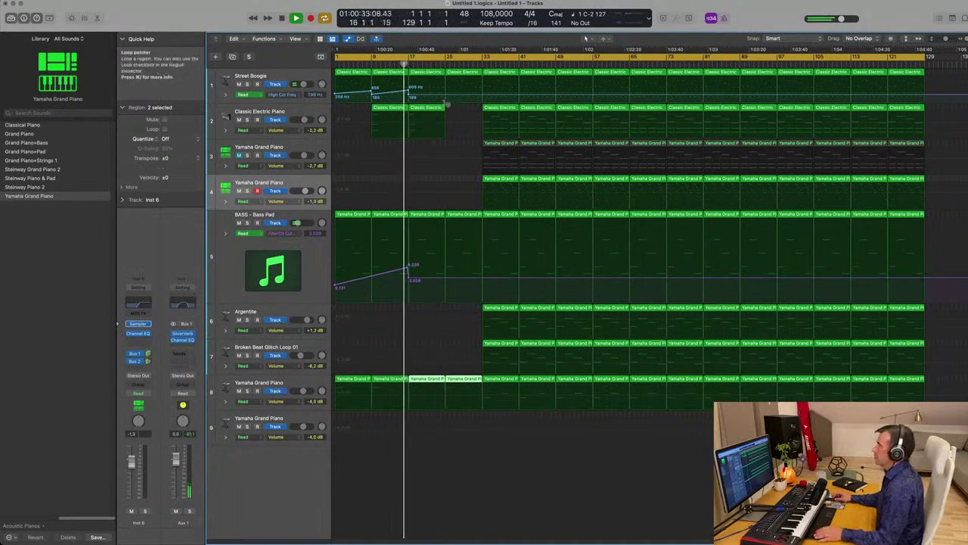
{"action": "left_click", "coordinate": [430, 110]}
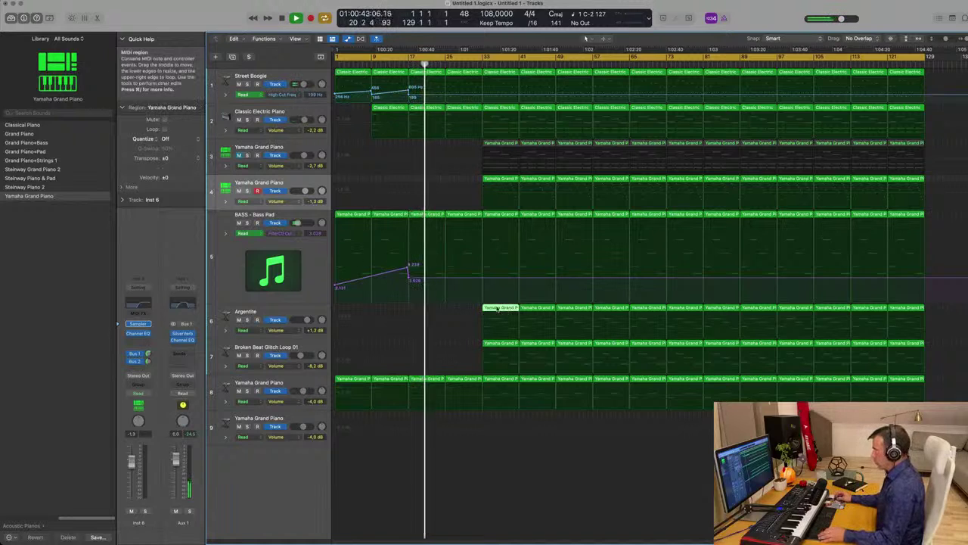
Step: Copy the Argentite region to bars 17 and 25 and lower the Argentite track's volume to -9.0 dB
{"action": "left_click_drag", "start_coordinate": [497, 308], "coordinate": [433, 308]}
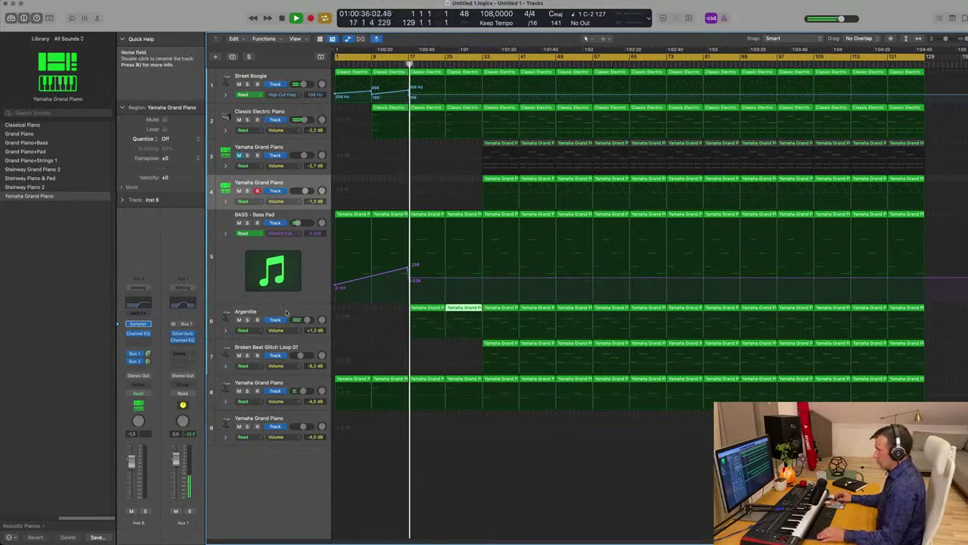
{"action": "left_click", "coordinate": [286, 312]}
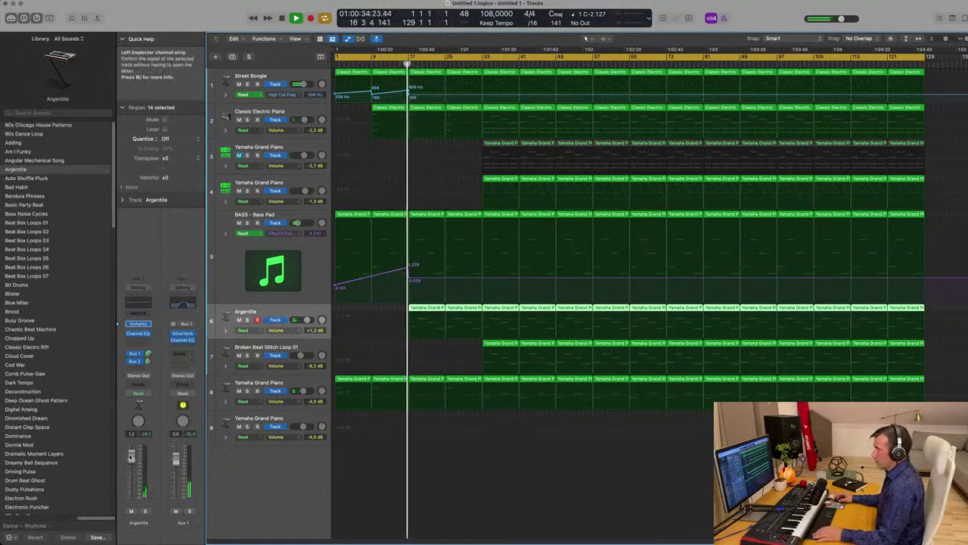
{"action": "left_click_drag", "start_coordinate": [307, 320], "coordinate": [305, 320]}
{"action": "left_click_drag", "start_coordinate": [135, 508], "coordinate": [131, 485]}
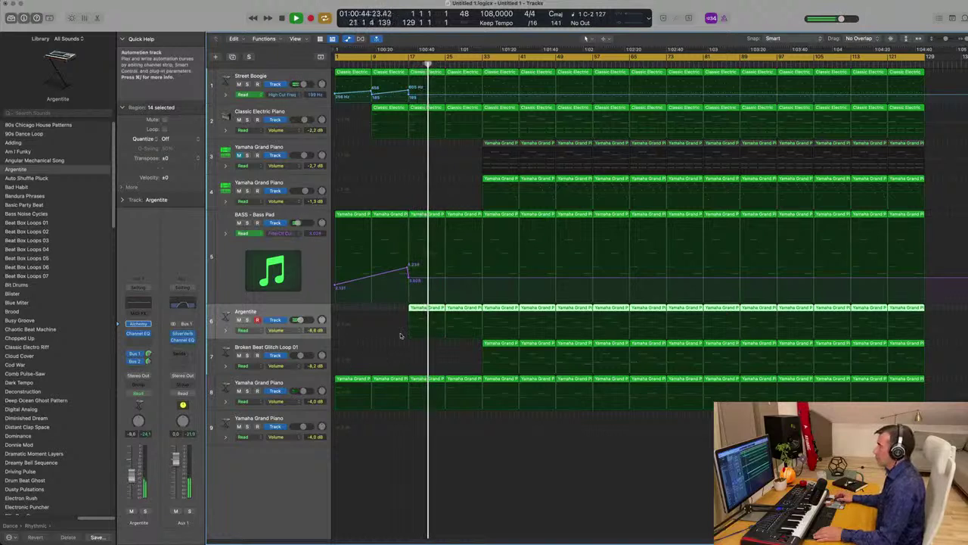
{"action": "left_click_drag", "start_coordinate": [132, 475], "coordinate": [132, 478]}
{"action": "key", "text": "space"}
{"action": "key", "text": "space"}
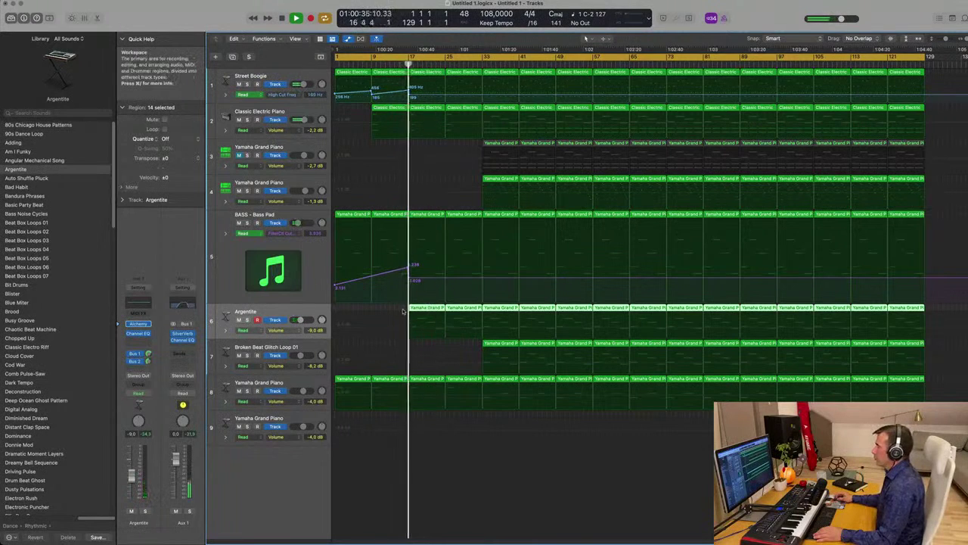
Step: In Argentite's bar 17 region, delete the last three notes and lengthen the first note to the region's end
{"action": "left_click", "coordinate": [429, 309]}
{"action": "double_click", "coordinate": [431, 310]}
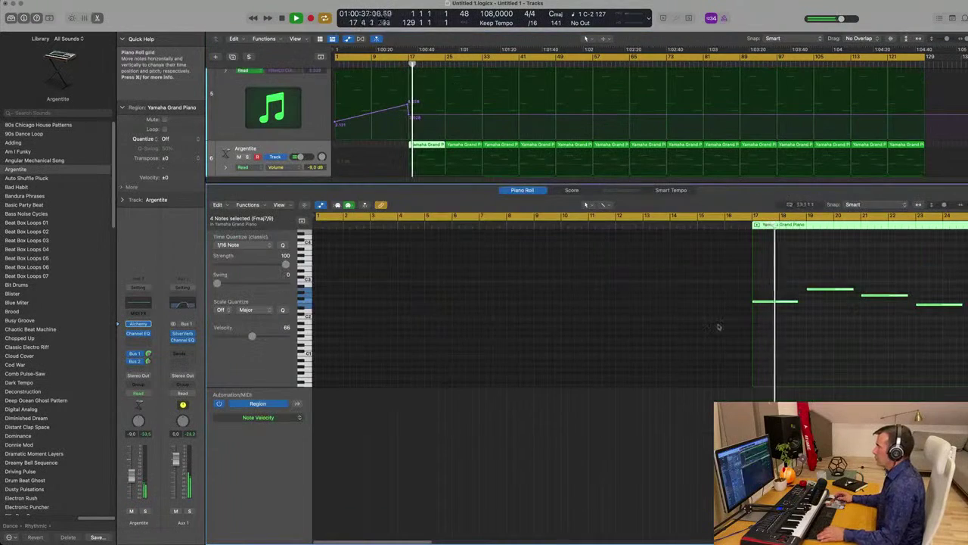
{"action": "key", "text": "super+Left"}
{"action": "key", "text": "super+Left"}
{"action": "key", "text": "super+Left"}
{"action": "key", "text": "super+Left"}
{"action": "left_click_drag", "start_coordinate": [554, 318], "coordinate": [565, 330]}
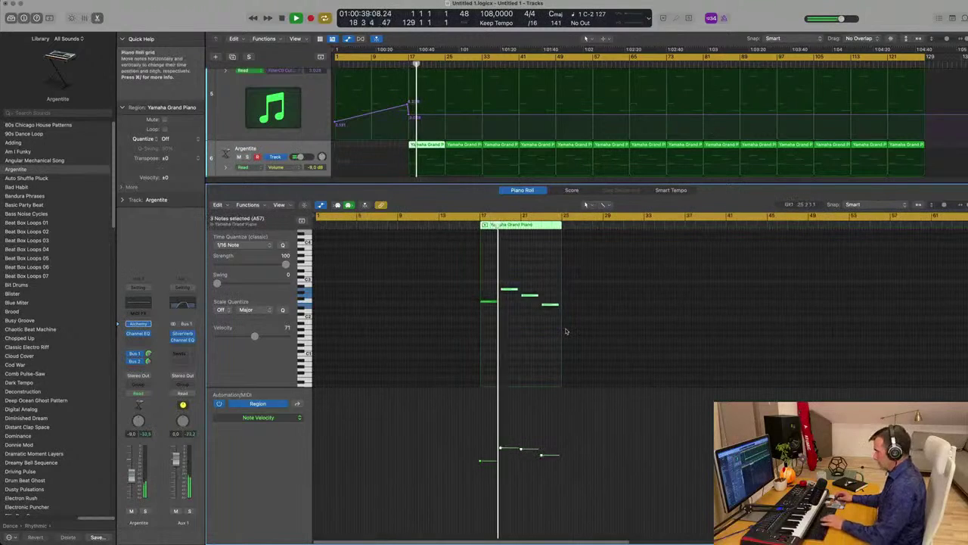
{"action": "key", "text": "Delete"}
{"action": "left_click_drag", "start_coordinate": [496, 301], "coordinate": [560, 302]}
{"action": "key", "text": "x"}
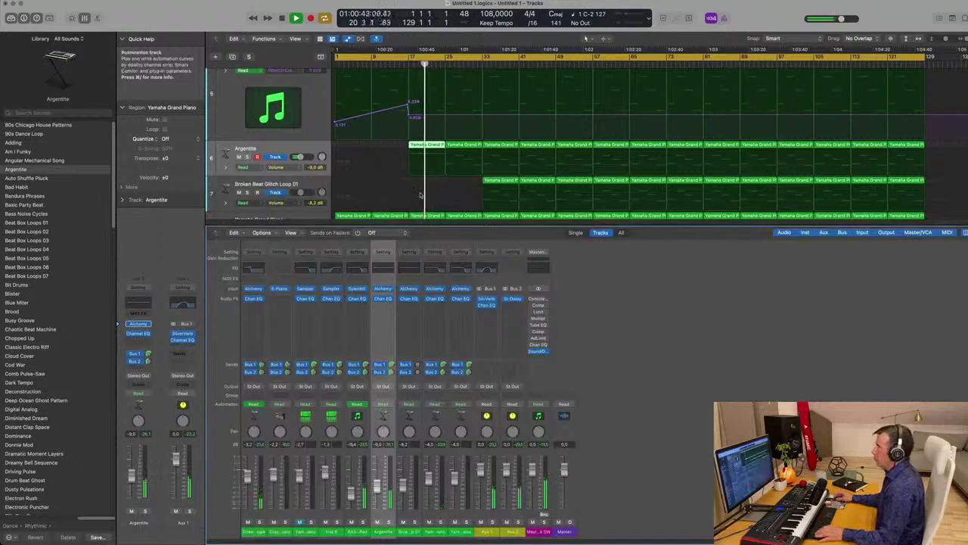
{"action": "key", "text": "x"}
Step: In BASS - Bass Pad's bar 17 region, keep only the first note, lengthen it to bar 25, and play from bar 16
{"action": "left_click", "coordinate": [431, 214]}
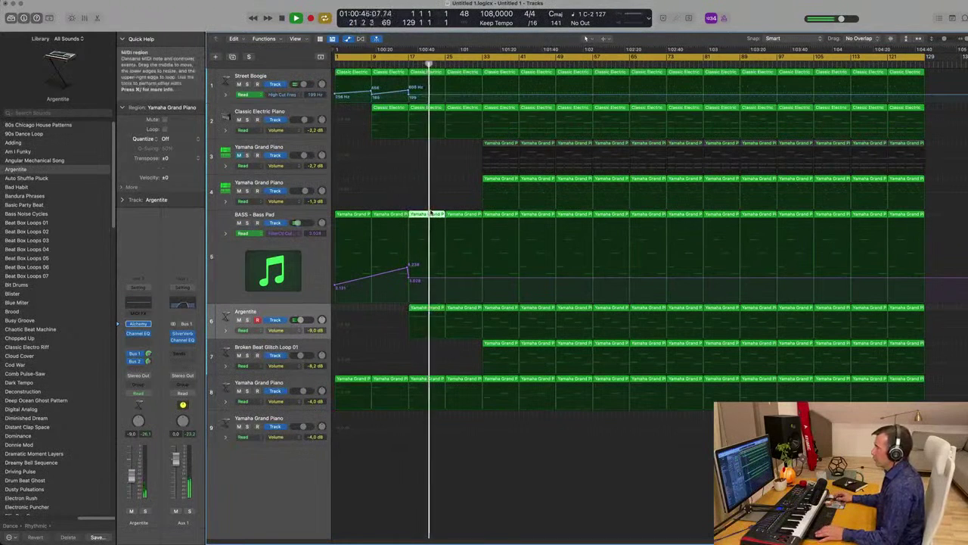
{"action": "double_click", "coordinate": [431, 214]}
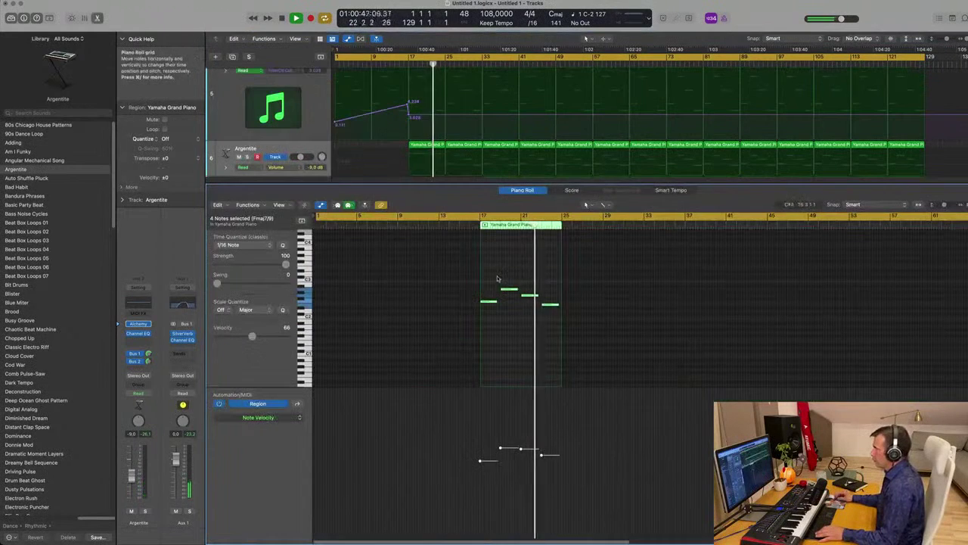
{"action": "left_click_drag", "start_coordinate": [568, 339], "coordinate": [556, 311]}
{"action": "key", "text": "Delete"}
{"action": "key", "text": "super+z"}
{"action": "left_click", "coordinate": [520, 279]}
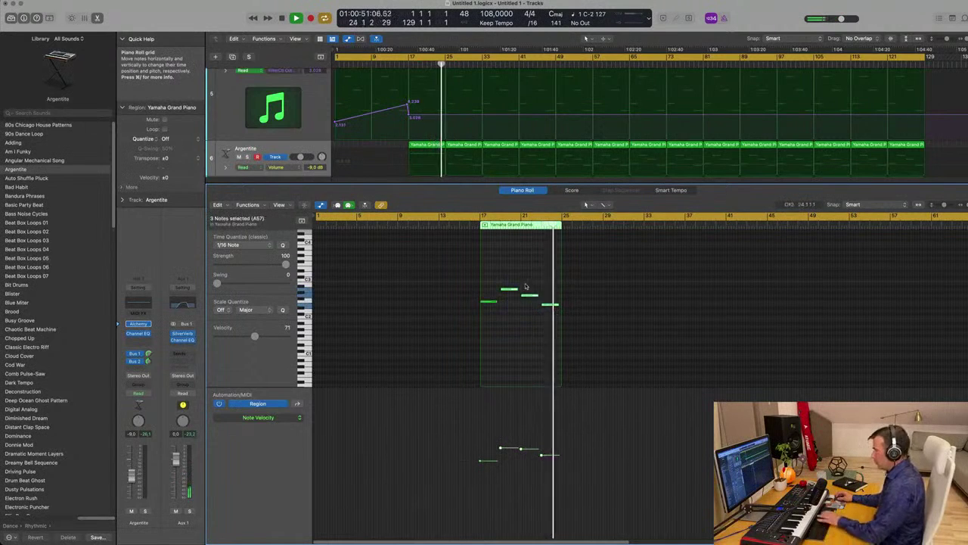
{"action": "key", "text": "Delete"}
{"action": "left_click_drag", "start_coordinate": [542, 305], "coordinate": [561, 304]}
{"action": "left_click", "coordinate": [403, 63]}
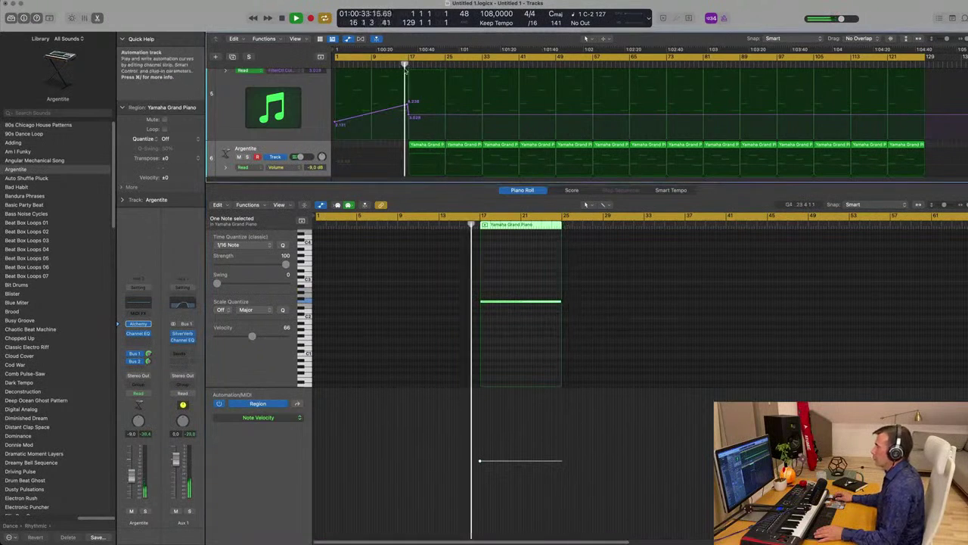
{"action": "scroll", "coordinate": [457, 154], "scroll_direction": "down", "scroll_amount": 1}
{"action": "key", "text": "x"}
{"action": "key", "text": "x"}
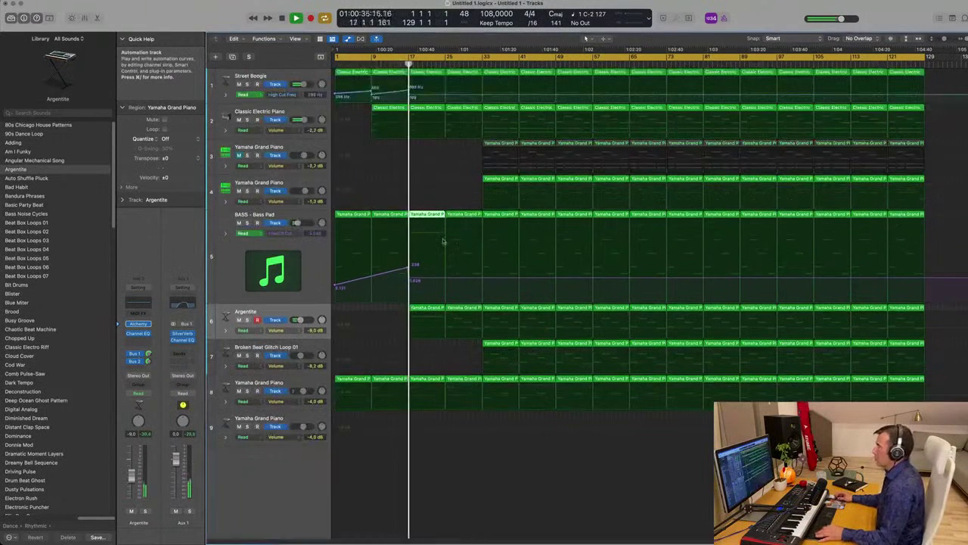
Step: Ramp BASS - Bass Pad's filter cutoff automation up from bar 17 to about 6.57 at bar 25
{"action": "scroll", "coordinate": [443, 241], "scroll_direction": "up", "scroll_amount": 2}
{"action": "scroll", "coordinate": [443, 241], "scroll_direction": "down", "scroll_amount": 1}
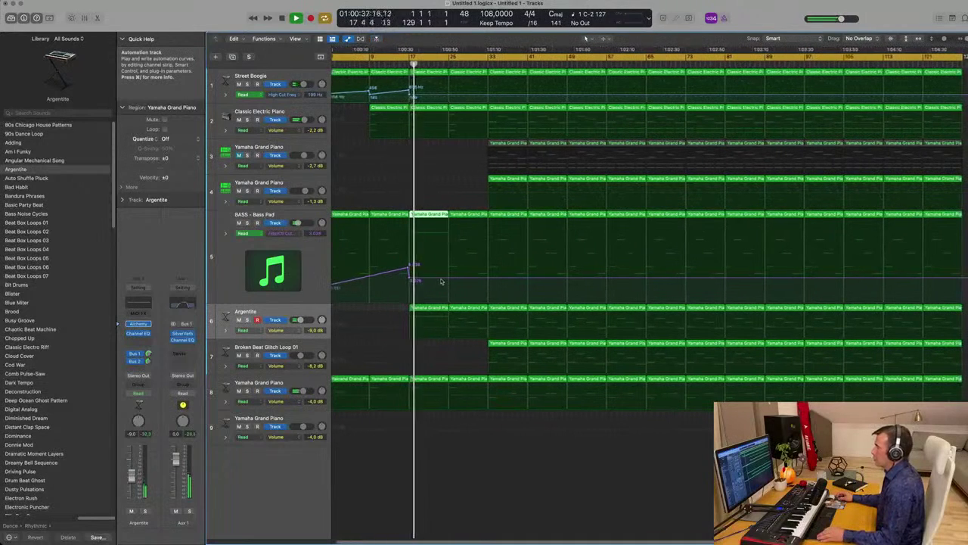
{"action": "left_click_drag", "start_coordinate": [446, 280], "coordinate": [446, 245]}
{"action": "scroll", "coordinate": [402, 151], "scroll_direction": "down", "scroll_amount": 2}
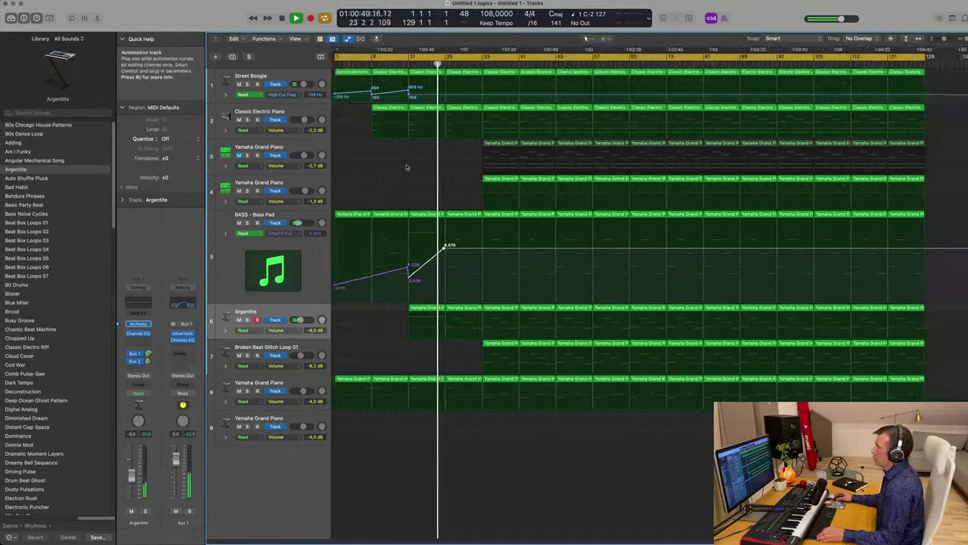
{"action": "scroll", "coordinate": [411, 244], "scroll_direction": "up", "scroll_amount": 2}
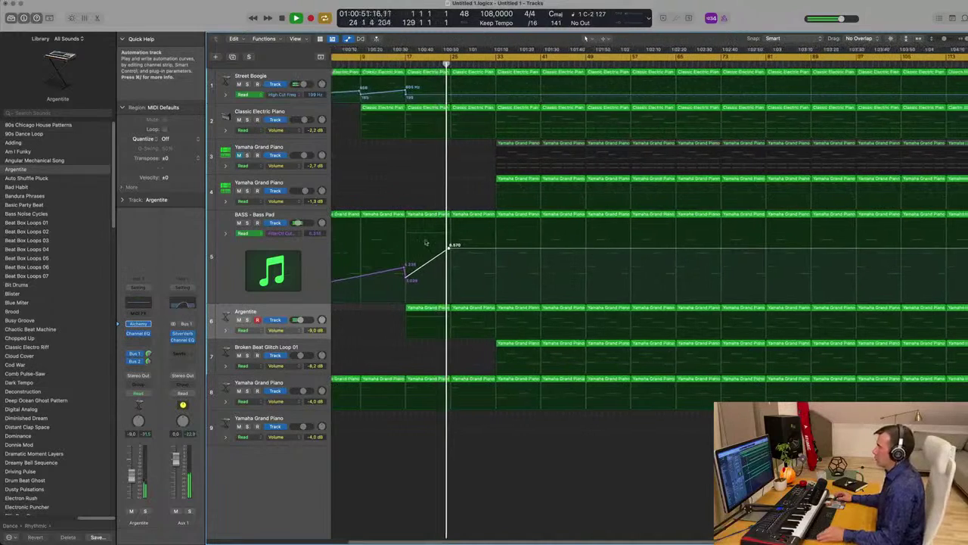
{"action": "left_click", "coordinate": [451, 249]}
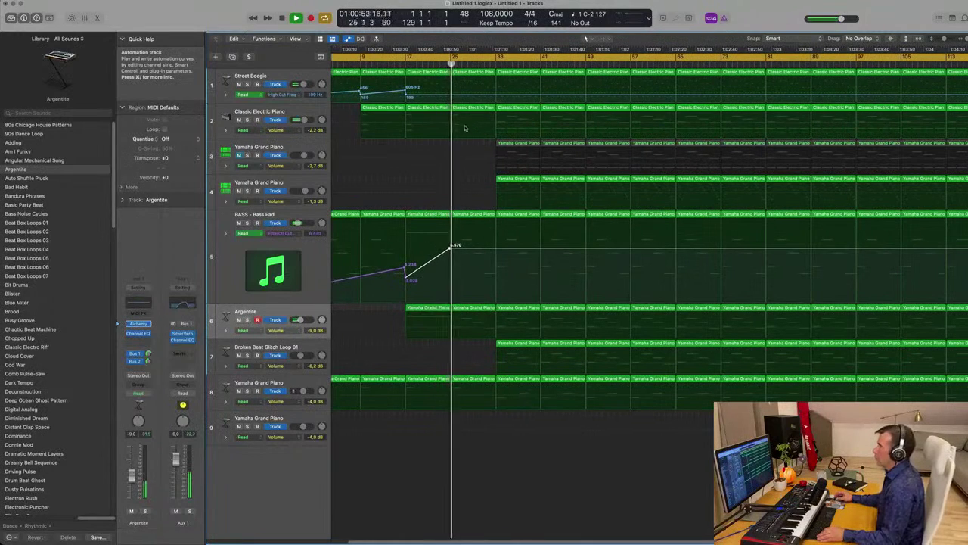
{"action": "scroll", "coordinate": [434, 99], "scroll_direction": "down", "scroll_amount": 2}
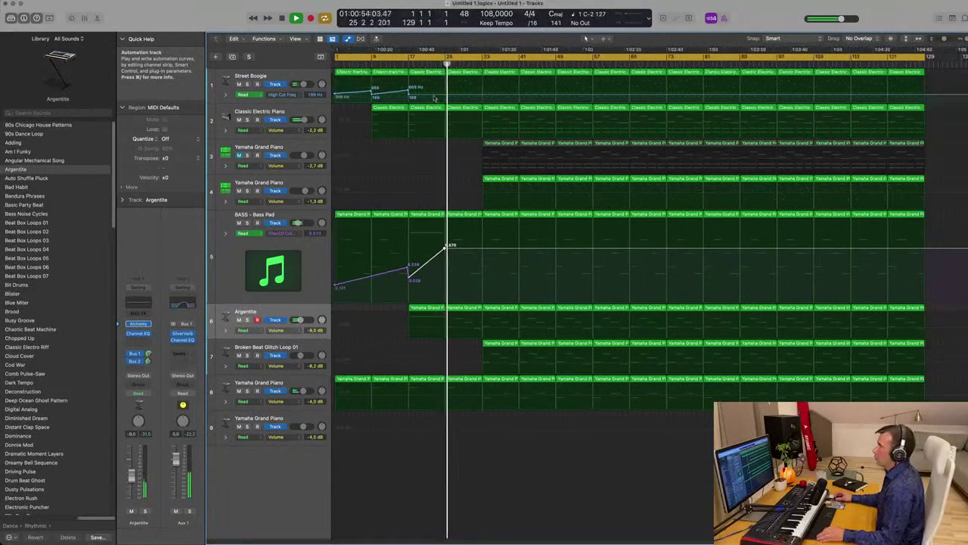
Step: Move track 3's Yamaha Grand Piano region from bar 33 to bar 25 and delete everything in it except the first chord
{"action": "left_click", "coordinate": [505, 144]}
{"action": "double_click", "coordinate": [505, 143]}
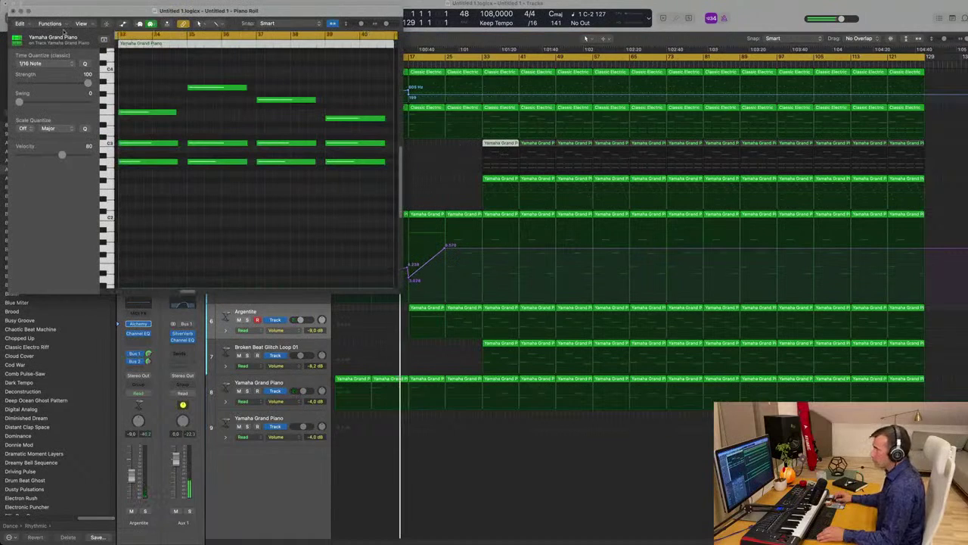
{"action": "left_click", "coordinate": [12, 11]}
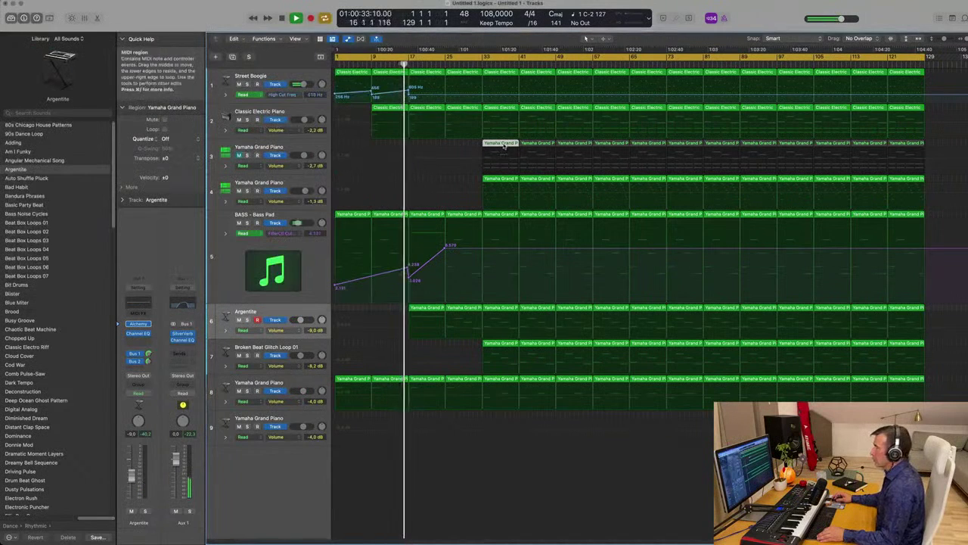
{"action": "left_click_drag", "start_coordinate": [505, 144], "coordinate": [465, 145]}
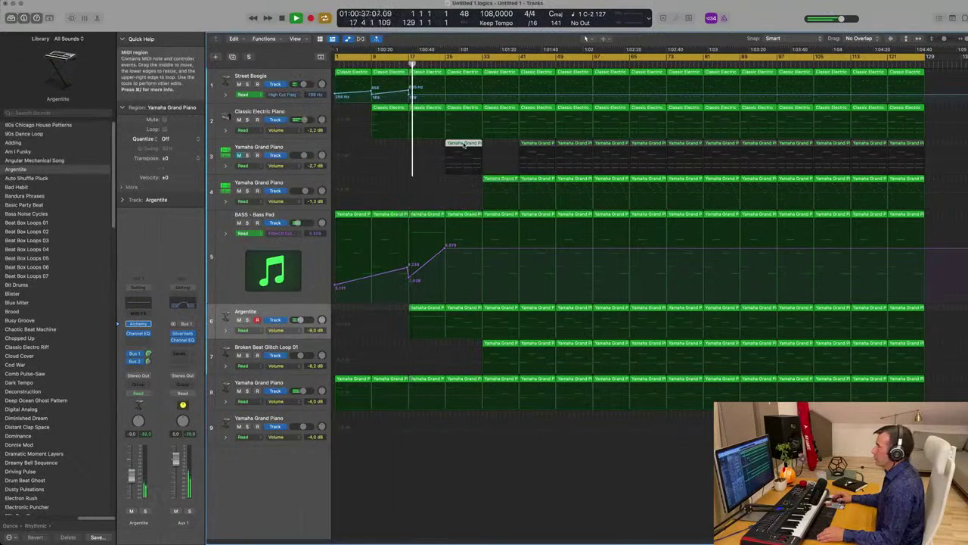
{"action": "double_click", "coordinate": [464, 145]}
{"action": "left_click_drag", "start_coordinate": [582, 246], "coordinate": [649, 337]}
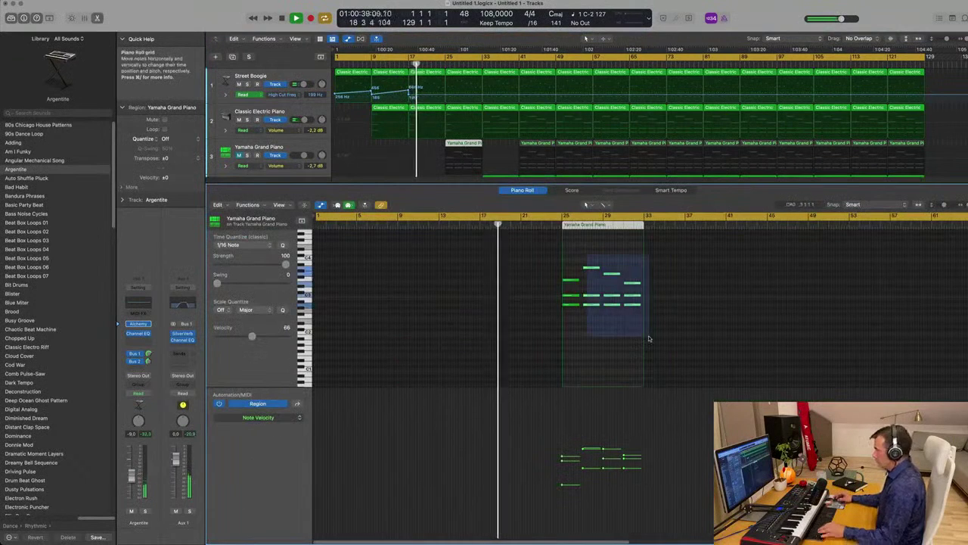
{"action": "key", "text": "Delete"}
Step: Unmute the Yamaha Grand Piano on track 3 and return to the full arrangement view
{"action": "left_click", "coordinate": [241, 155]}
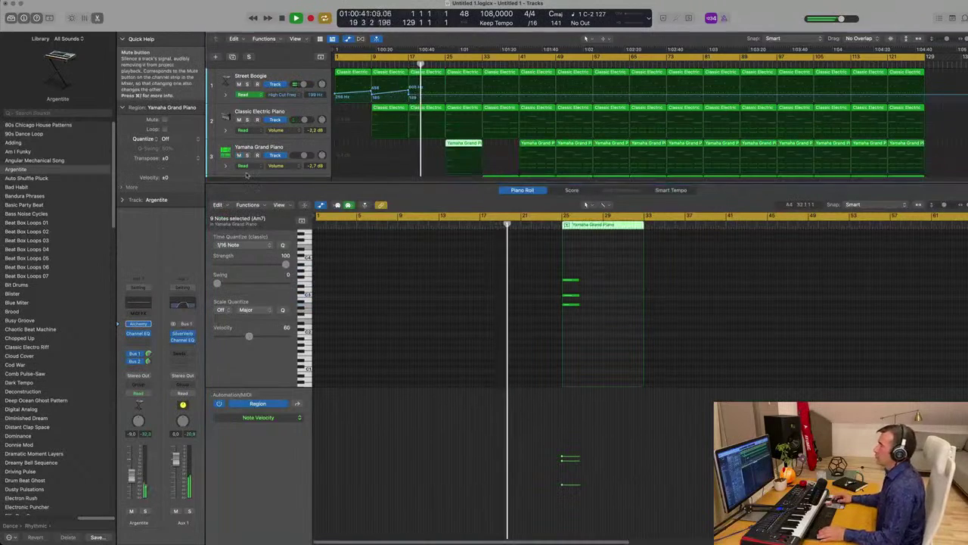
{"action": "key", "text": "x"}
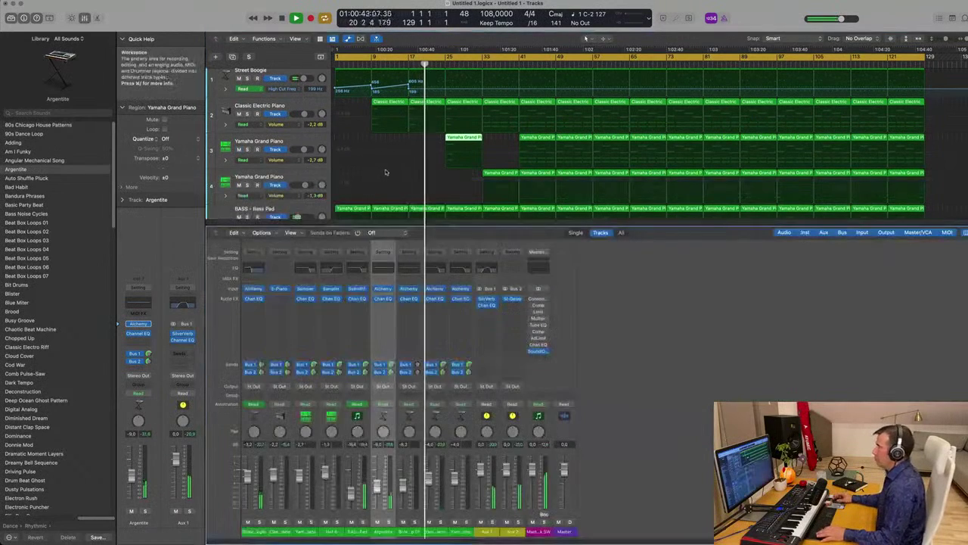
{"action": "key", "text": "x"}
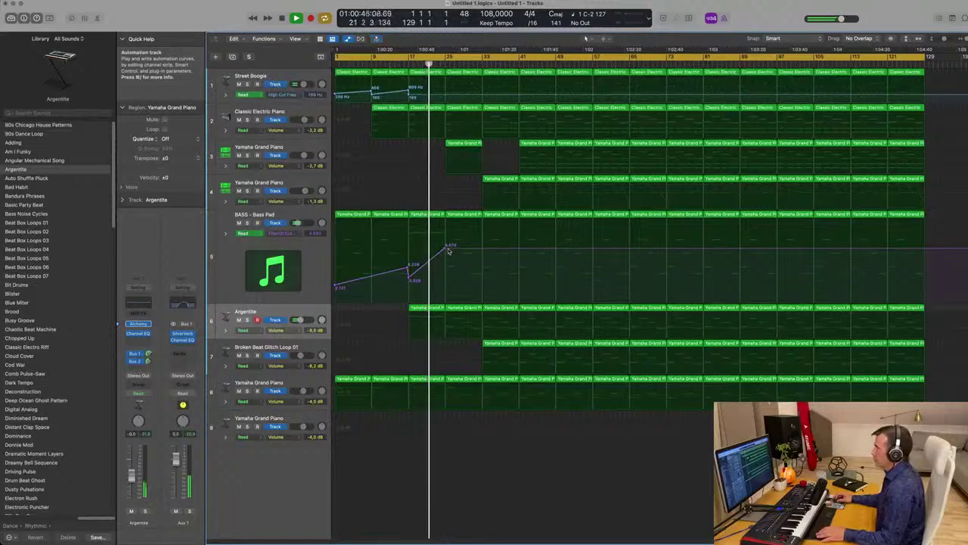
Step: Drop BASS - Bass Pad's filter cutoff automation to about 3.07 at bar 25 and listen to the transition
{"action": "left_click_drag", "start_coordinate": [448, 248], "coordinate": [450, 280]}
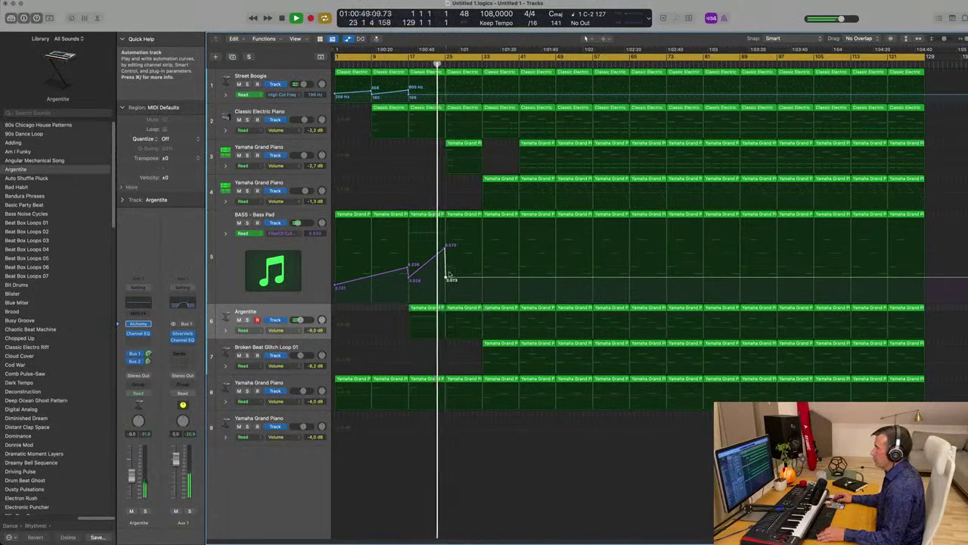
{"action": "scroll", "coordinate": [450, 274], "scroll_direction": "up", "scroll_amount": 5}
{"action": "scroll", "coordinate": [451, 275], "scroll_direction": "down", "scroll_amount": 3}
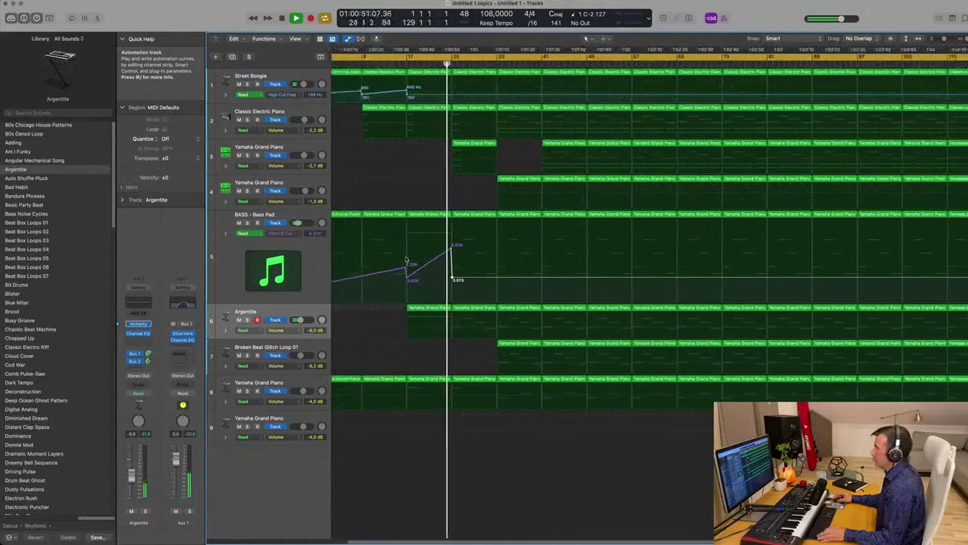
{"action": "scroll", "coordinate": [385, 189], "scroll_direction": "down", "scroll_amount": 3}
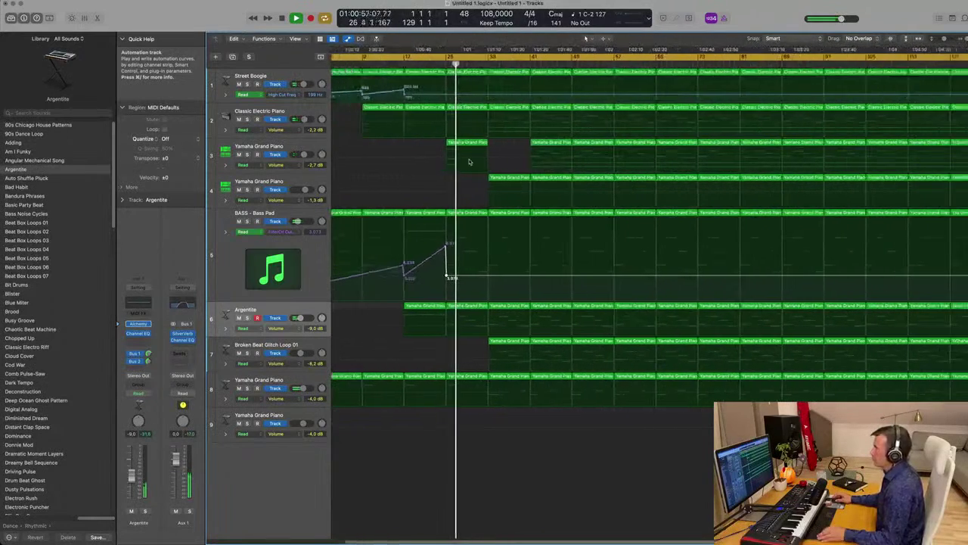
{"action": "scroll", "coordinate": [435, 169], "scroll_direction": "up", "scroll_amount": 3}
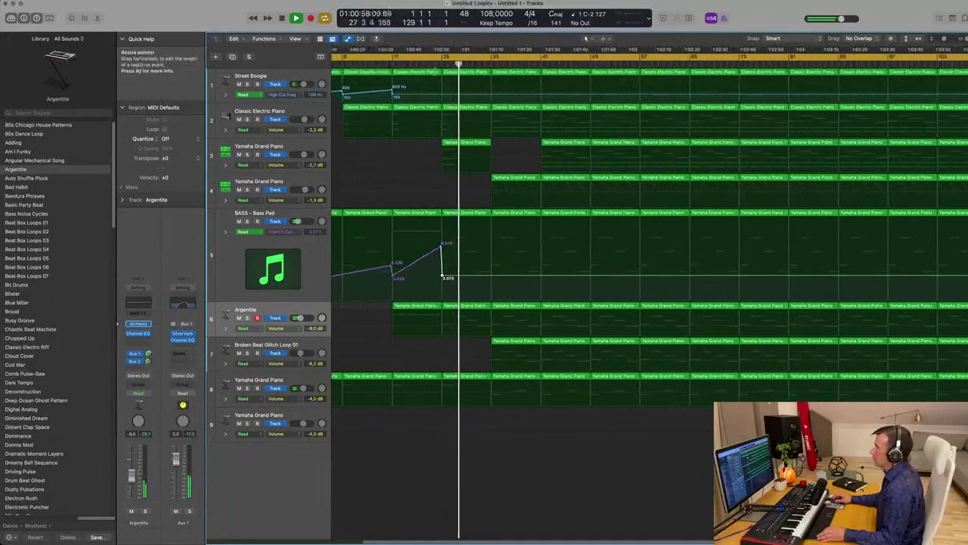
{"action": "scroll", "coordinate": [461, 280], "scroll_direction": "down", "scroll_amount": 3}
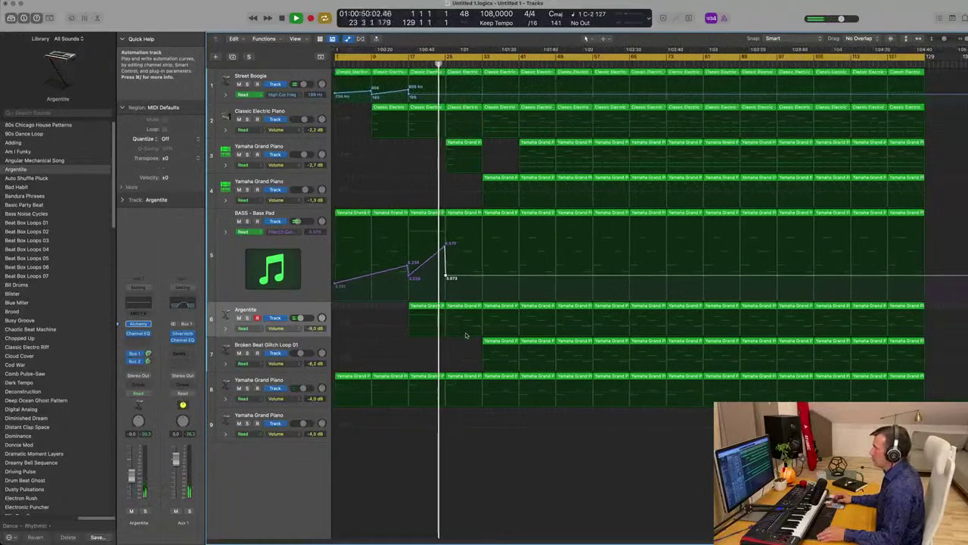
Step: Replace the bar 25 regions of BASS - Bass Pad and Argentite with copies of their bar 17 regions, and play from bar 25
{"action": "left_click_drag", "start_coordinate": [467, 199], "coordinate": [467, 318]}
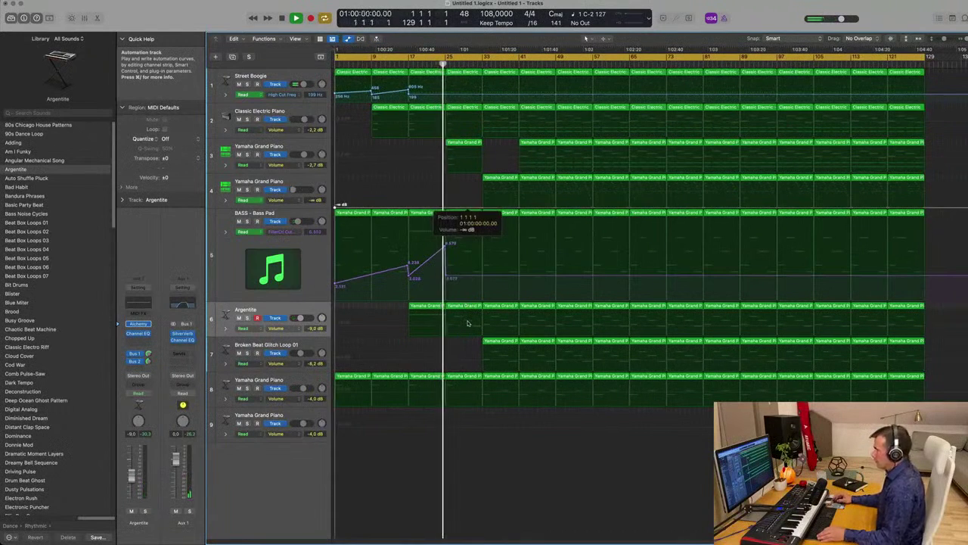
{"action": "key", "text": "super+z"}
{"action": "left_click", "coordinate": [467, 213]}
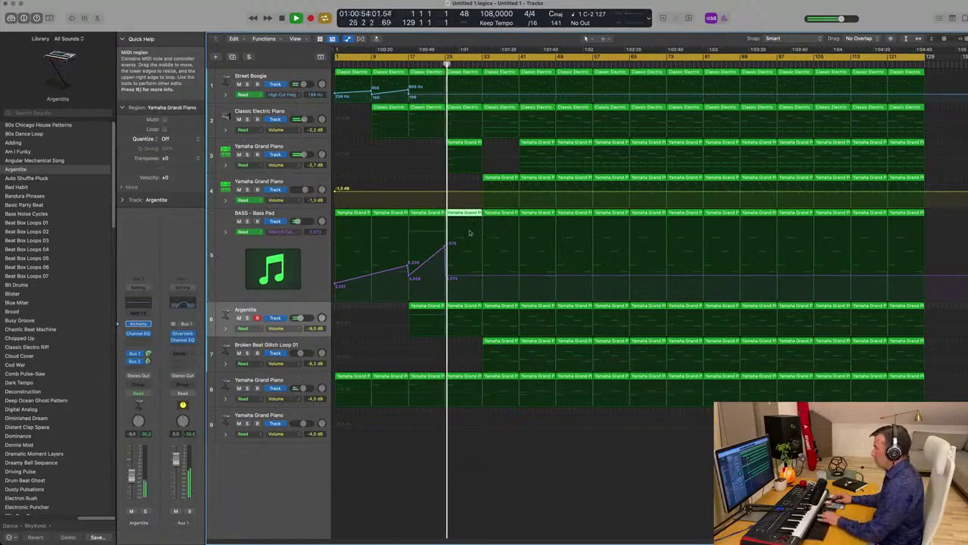
{"action": "key", "text": "Delete"}
{"action": "left_click", "coordinate": [471, 306]}
{"action": "key", "text": "Delete"}
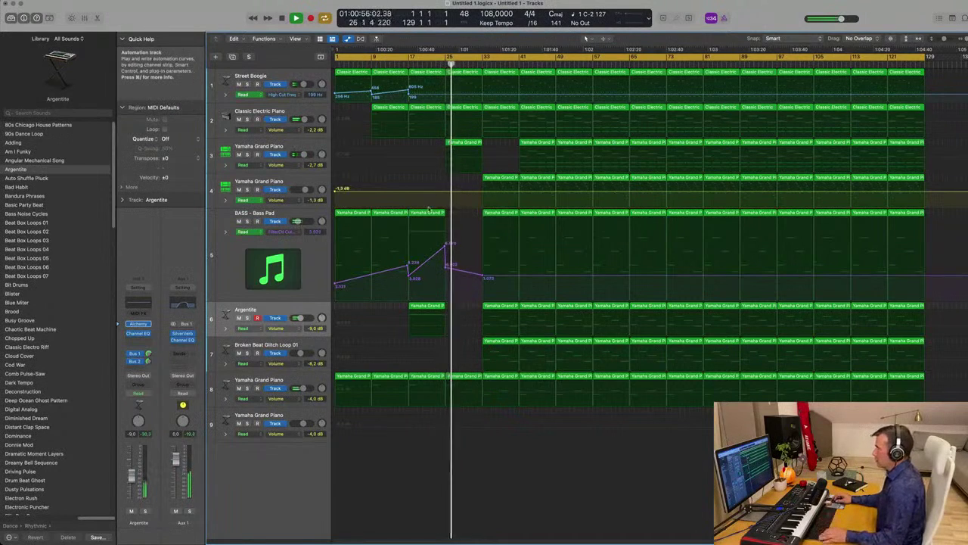
{"action": "left_click", "coordinate": [426, 213]}
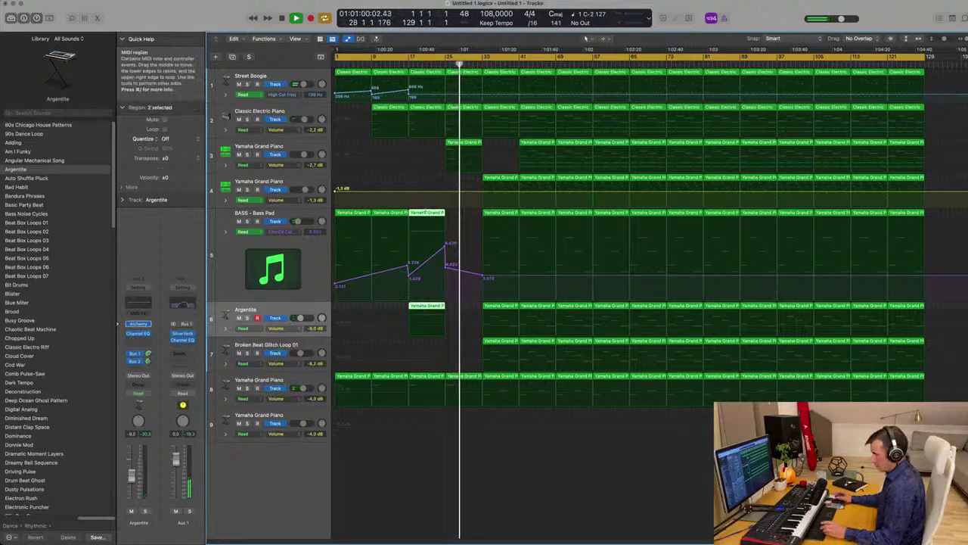
{"action": "key", "text": "super+r"}
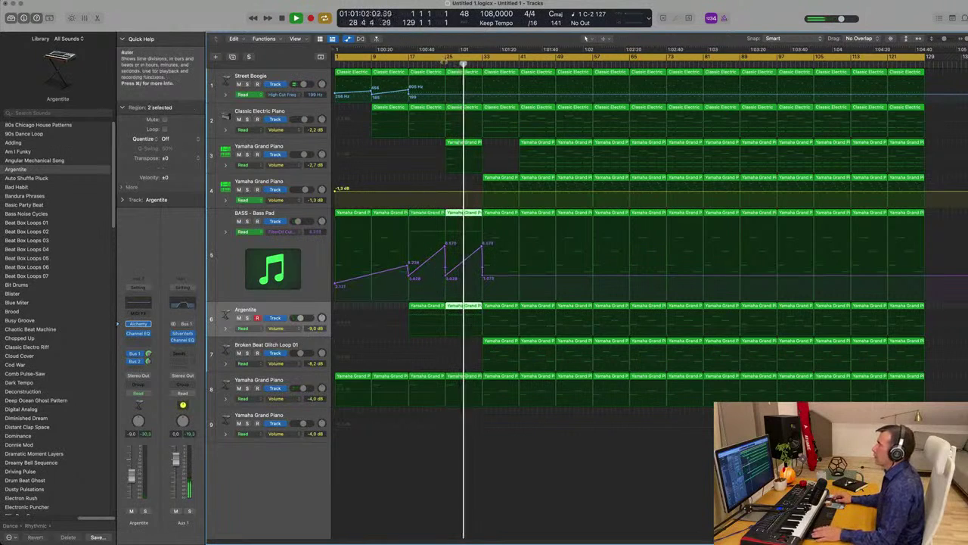
{"action": "left_click", "coordinate": [444, 64]}
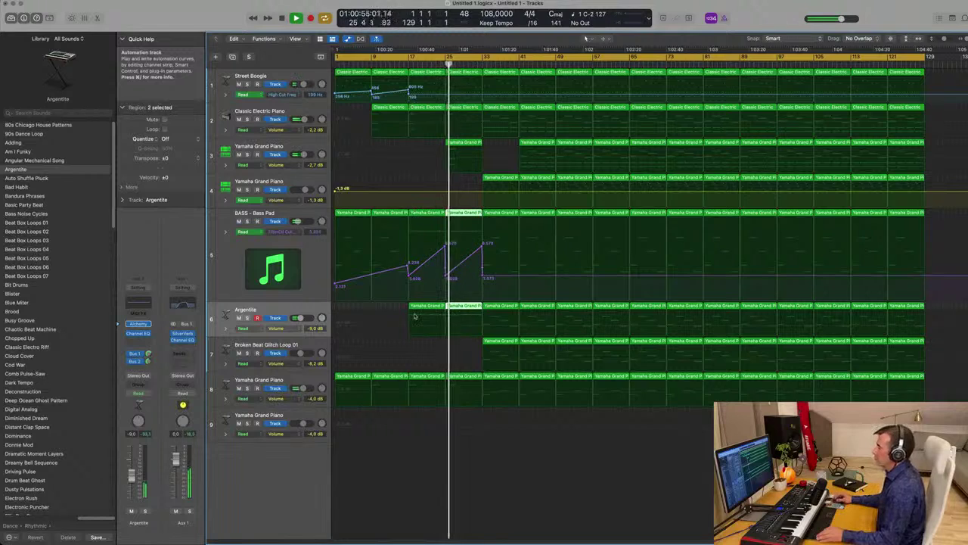
Step: Draw a Street Boogie High Cut Frequency ramp from bar 25 to 910 Hz just before bar 33, dropping back at bar 33
{"action": "left_click", "coordinate": [307, 312]}
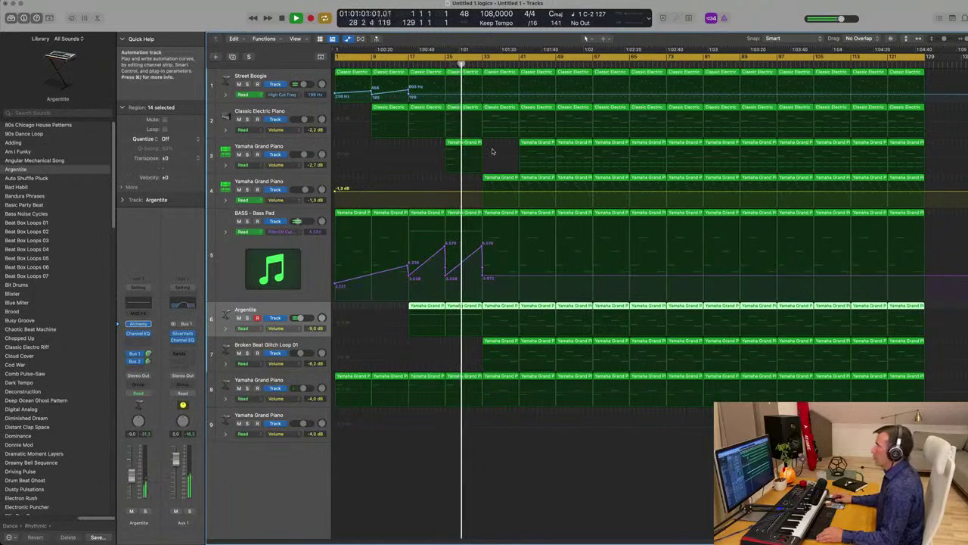
{"action": "left_click", "coordinate": [485, 97]}
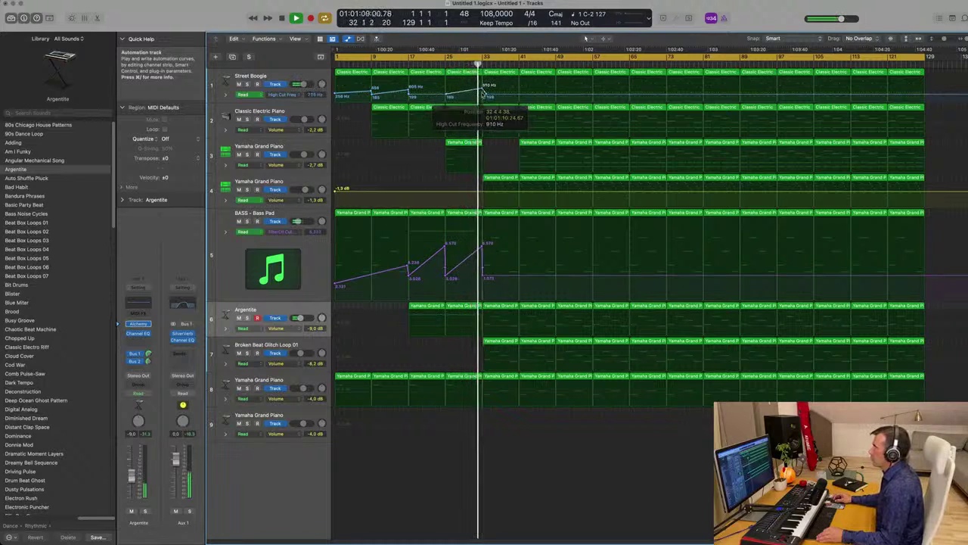
{"action": "left_click_drag", "start_coordinate": [489, 97], "coordinate": [486, 96]}
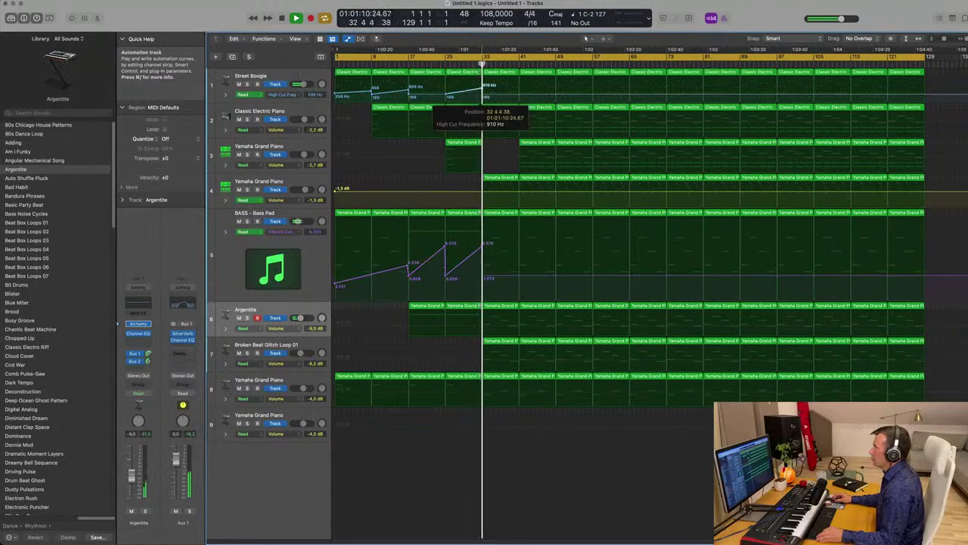
{"action": "left_click", "coordinate": [444, 65]}
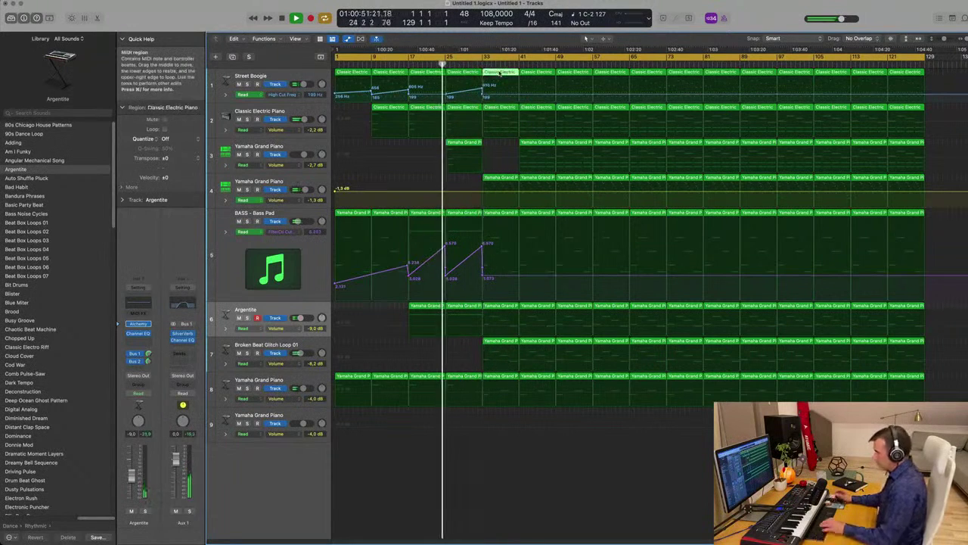
Step: Delete Street Boogie's bar 33 region, copy track 3's bar 41 region to bar 33, and play the transition
{"action": "left_click", "coordinate": [479, 65]}
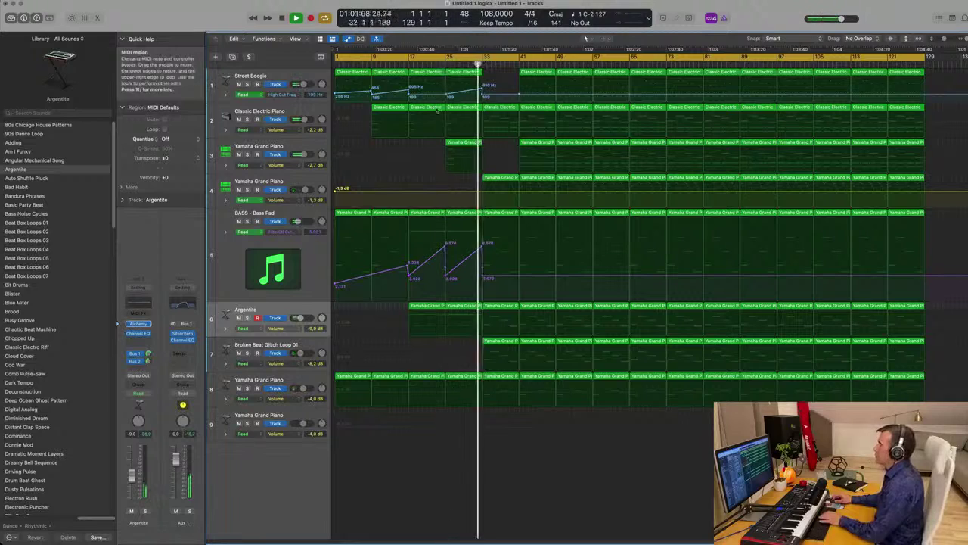
{"action": "left_click", "coordinate": [538, 143]}
{"action": "left_click_drag", "start_coordinate": [540, 145], "coordinate": [507, 146]}
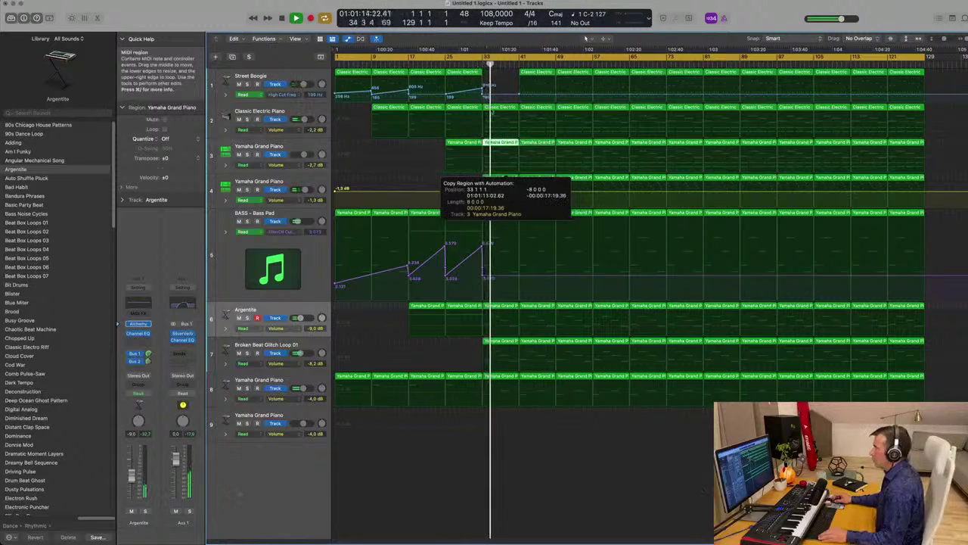
{"action": "left_click", "coordinate": [473, 65]}
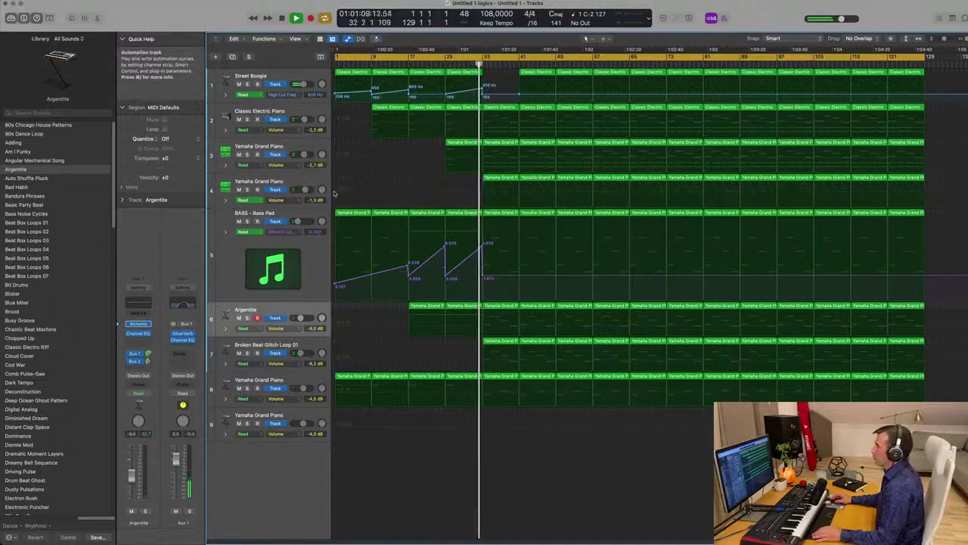
Step: Delete the bar 33 regions of Broken Beat Glitch Loop 01, Argentite and track 8, plus Argentite's bar 41 region
{"action": "left_click", "coordinate": [501, 342]}
{"action": "key", "text": "Delete"}
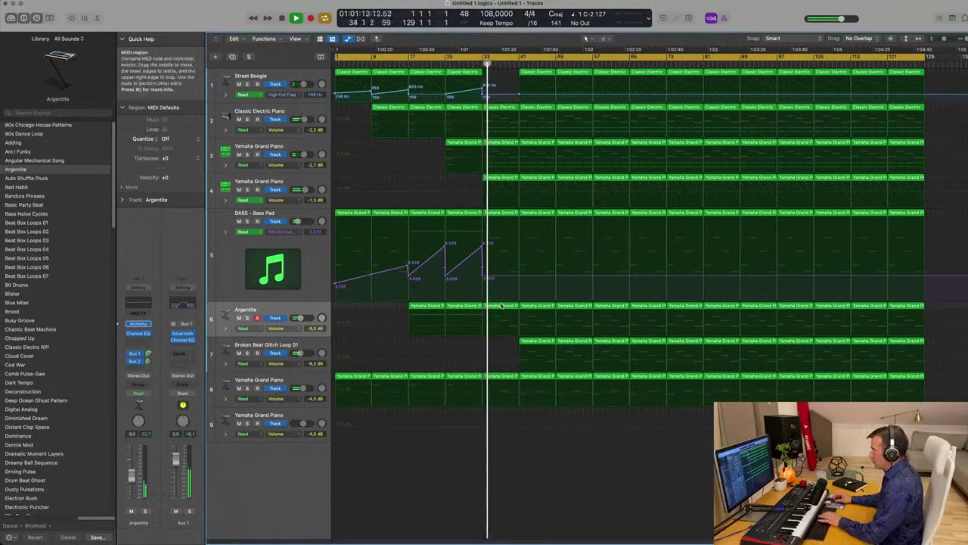
{"action": "left_click", "coordinate": [501, 306]}
{"action": "key", "text": "Delete"}
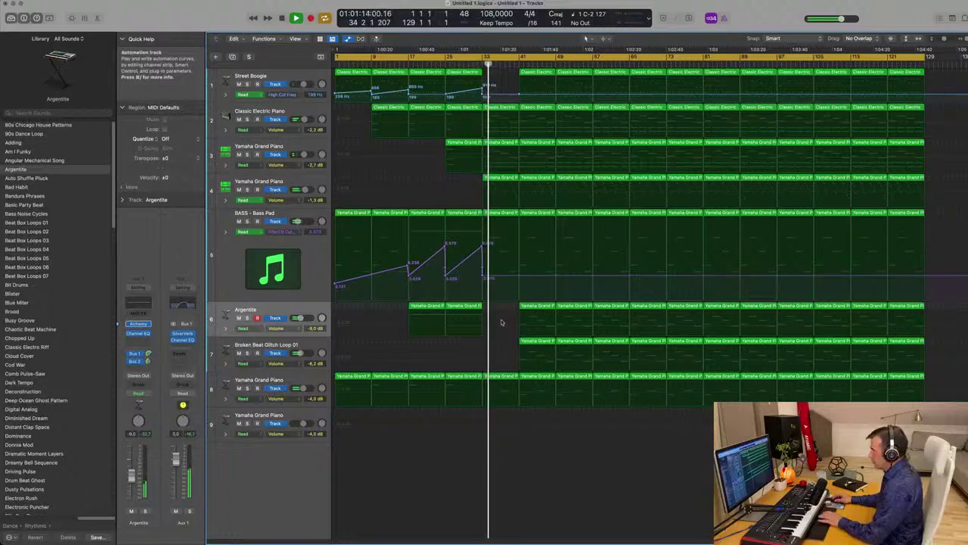
{"action": "left_click", "coordinate": [501, 376]}
{"action": "key", "text": "Delete"}
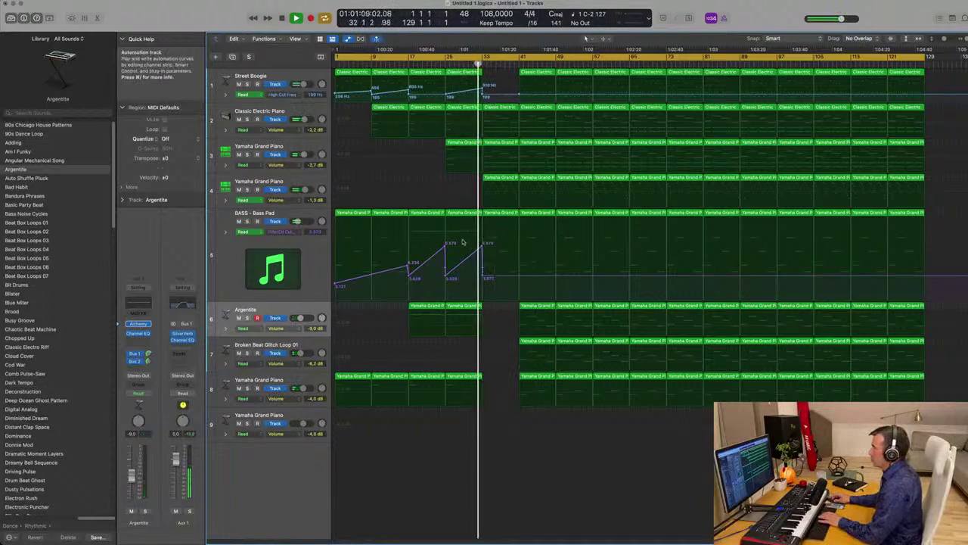
{"action": "left_click", "coordinate": [538, 306]}
{"action": "key", "text": "Delete"}
Step: Lower BASS - Bass Pad's filter cutoff automation from bar 33 onward to almost zero
{"action": "left_click", "coordinate": [540, 342]}
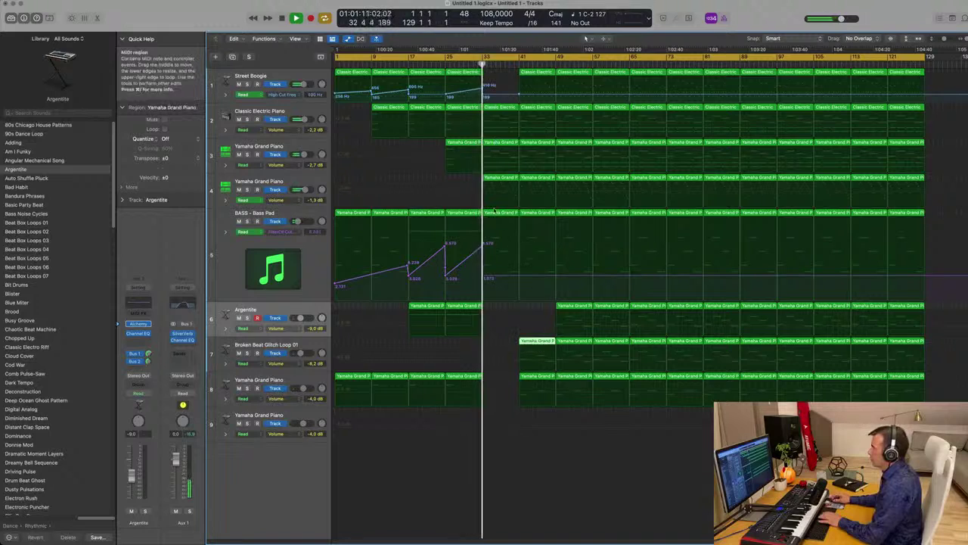
{"action": "left_click_drag", "start_coordinate": [485, 278], "coordinate": [486, 301]}
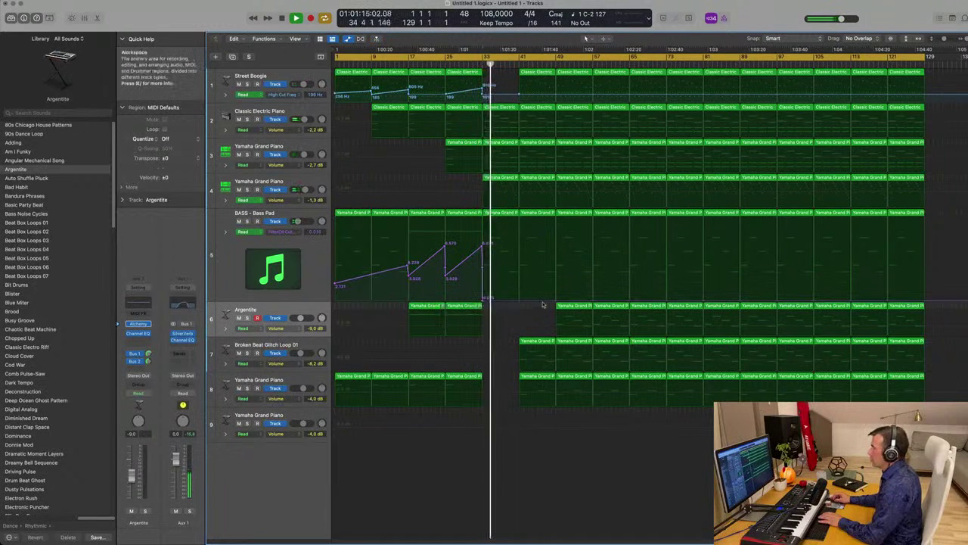
Step: Delete the bar 41 regions of Broken Beat Glitch Loop 01 and track 8, plus track 3's bar 33 and bar 41 regions
{"action": "left_click_drag", "start_coordinate": [528, 336], "coordinate": [547, 376]}
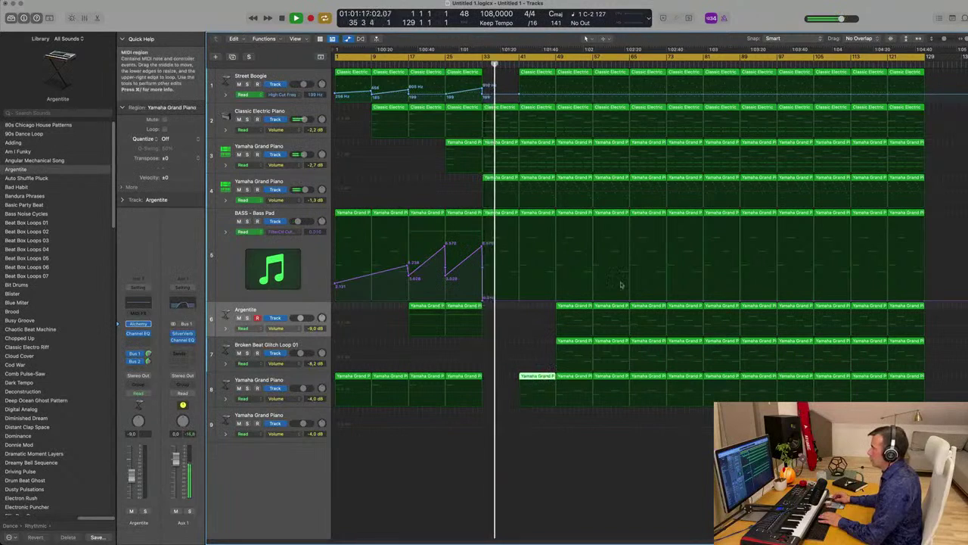
{"action": "key", "text": "Delete"}
{"action": "left_click", "coordinate": [499, 155]}
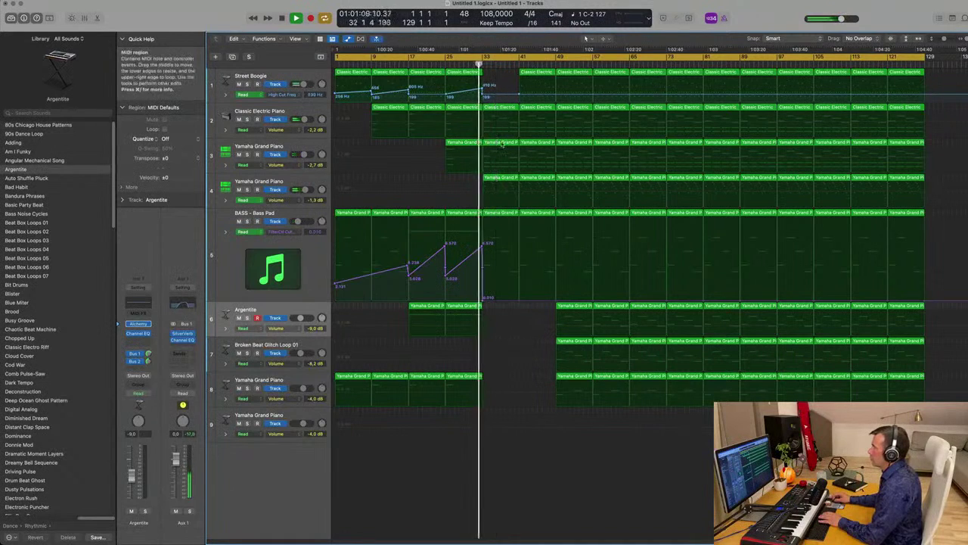
{"action": "key", "text": "Delete"}
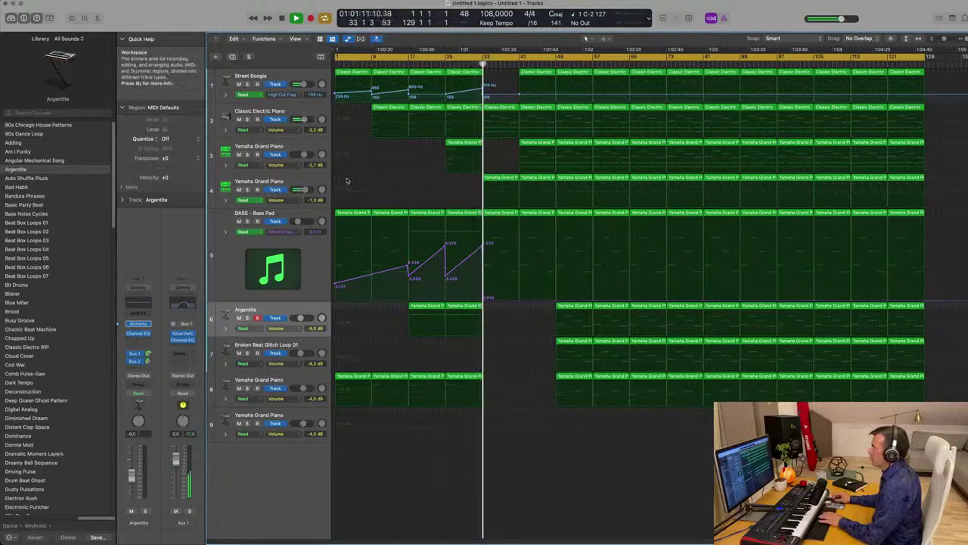
{"action": "left_click", "coordinate": [314, 181]}
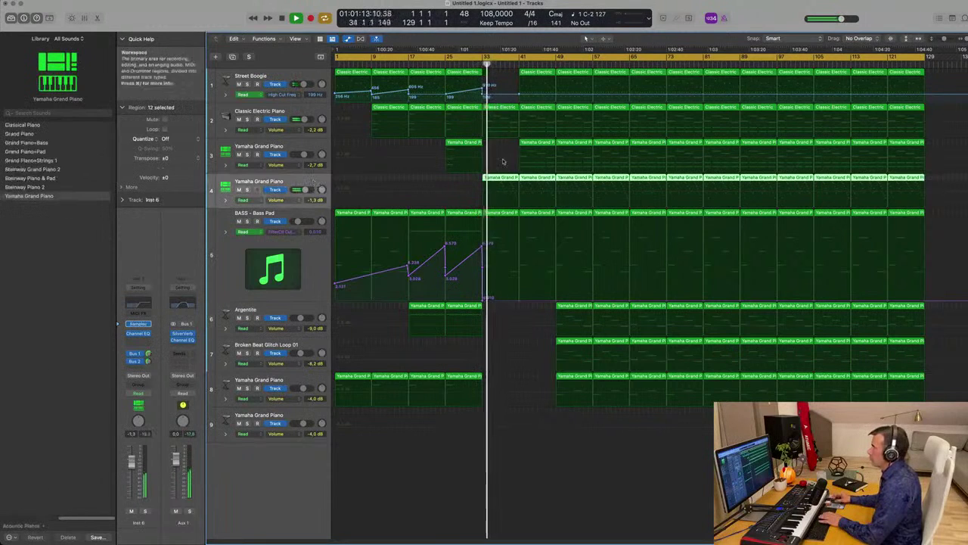
{"action": "left_click", "coordinate": [531, 449]}
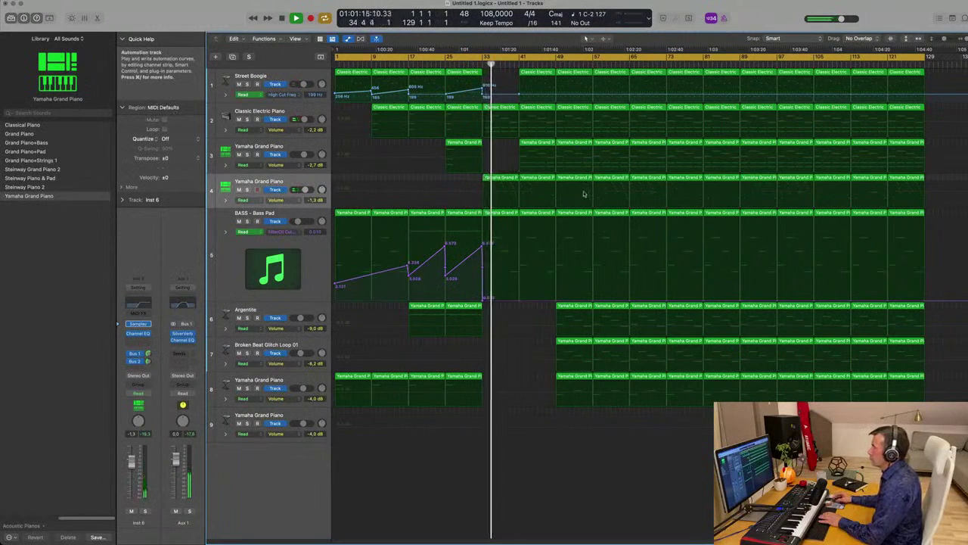
{"action": "left_click", "coordinate": [533, 143]}
{"action": "key", "text": "Delete"}
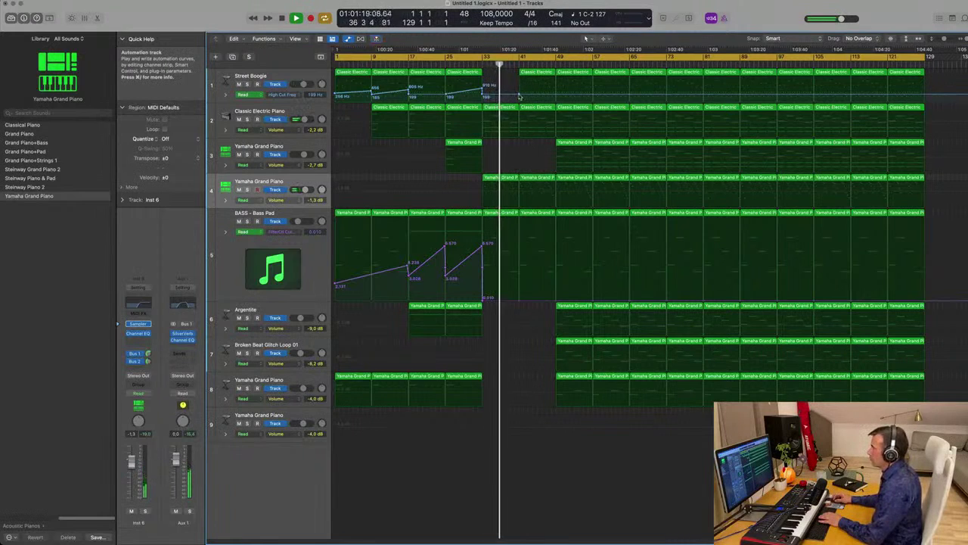
Step: Draw a Street Boogie High Cut Frequency ramp rising from bar 41 to about 1700 Hz at bar 49
{"action": "left_click", "coordinate": [520, 97]}
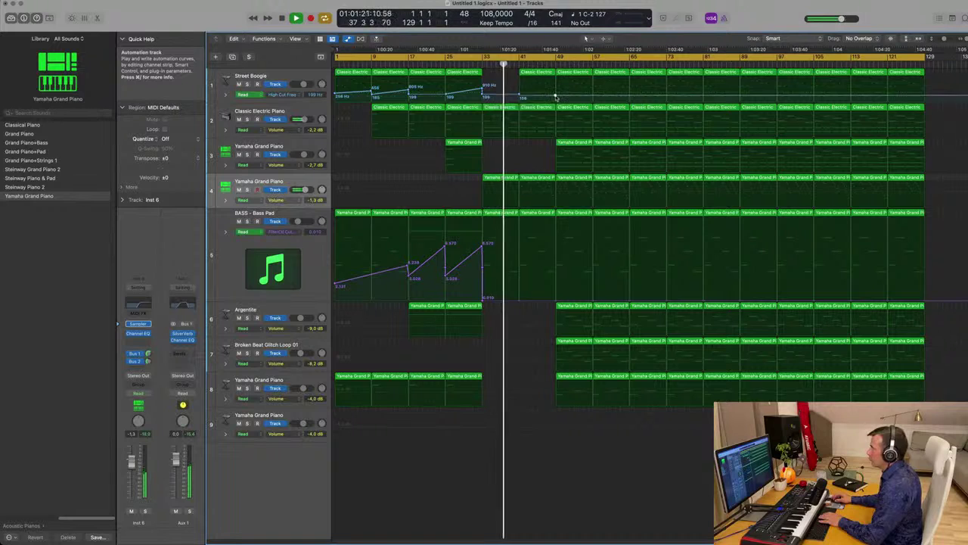
{"action": "left_click_drag", "start_coordinate": [555, 96], "coordinate": [555, 85]}
Step: Automate Classic Electric Piano's volume to drop to about -15.6 dB at bar 33, dip at bar 41 and return to -2.2 dB at bar 49
{"action": "left_click", "coordinate": [314, 123]}
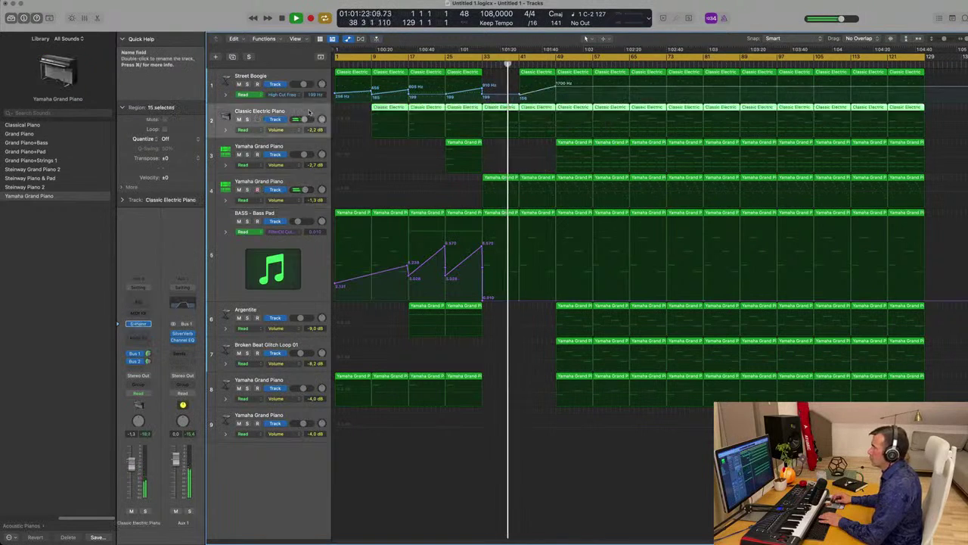
{"action": "left_click", "coordinate": [476, 125]}
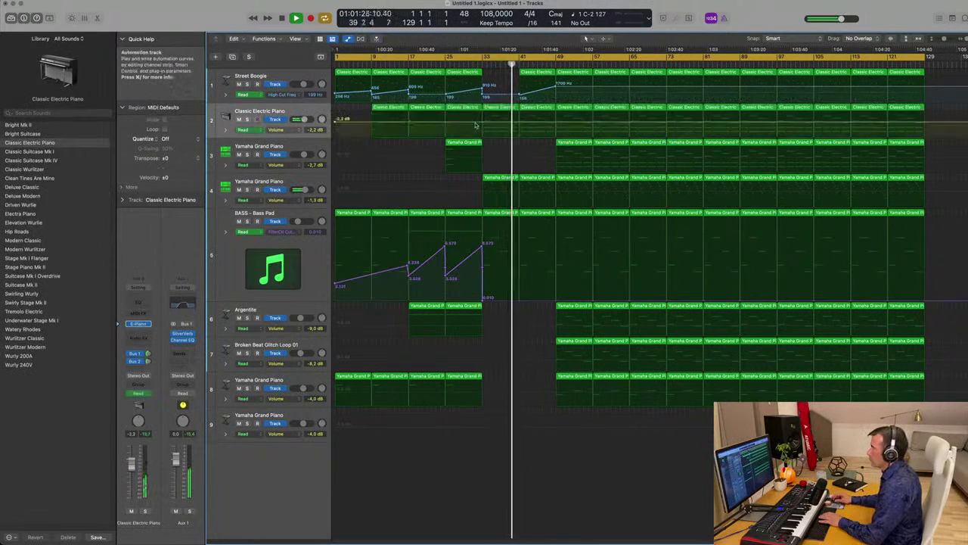
{"action": "left_click", "coordinate": [554, 124]}
{"action": "key", "text": "space"}
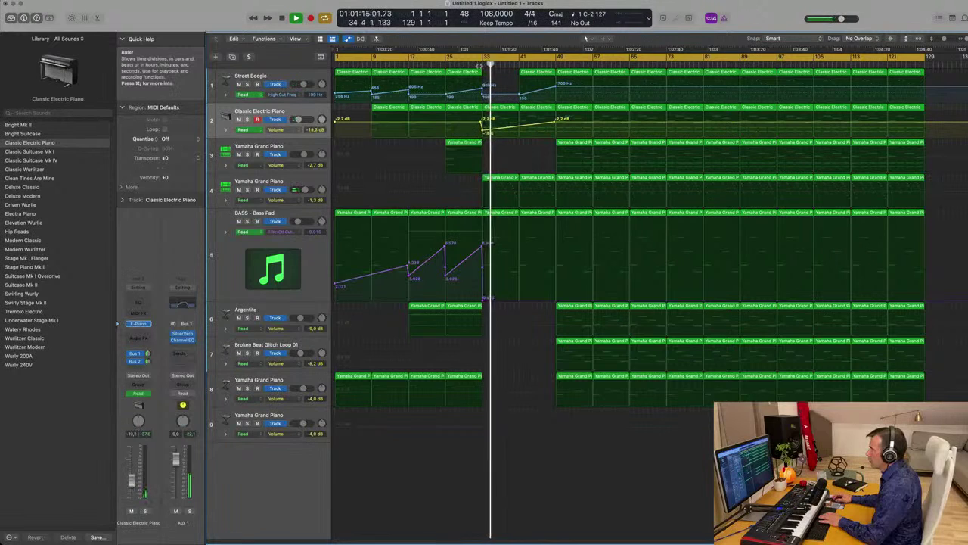
{"action": "left_click", "coordinate": [473, 65]}
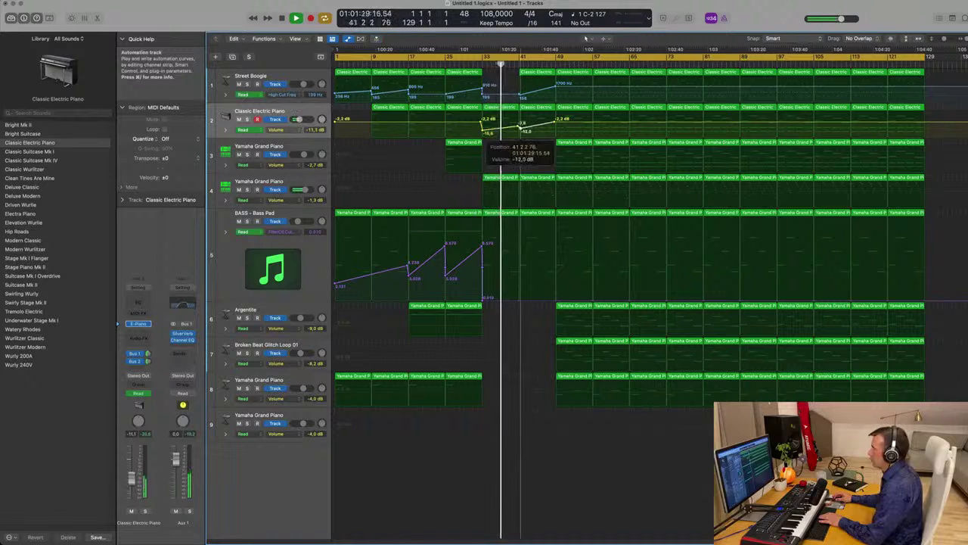
Step: Ramp BASS - Bass Pad's filter cutoff up from bar 33 to bar 49, and drop both it and Street Boogie's High Cut at bar 49
{"action": "left_click_drag", "start_coordinate": [519, 303], "coordinate": [557, 248]}
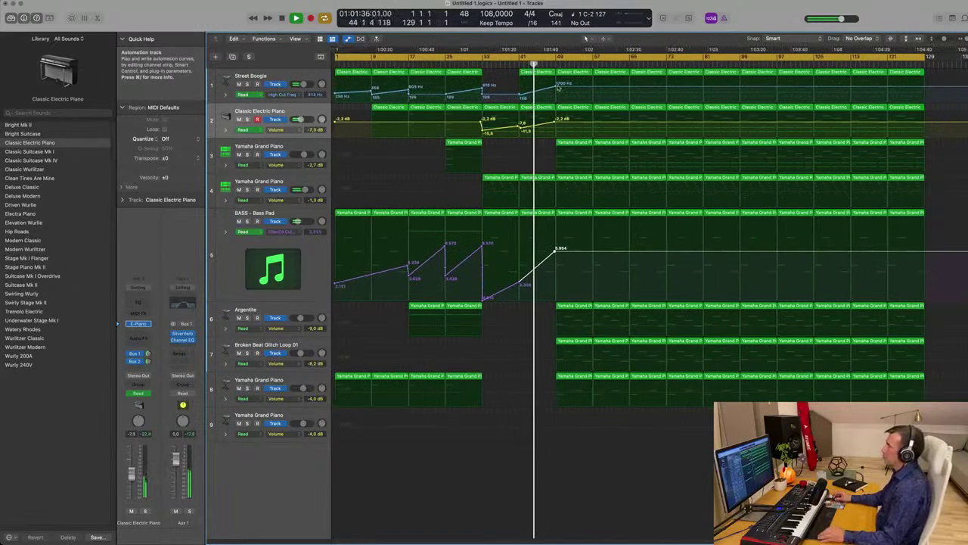
{"action": "left_click", "coordinate": [555, 87]}
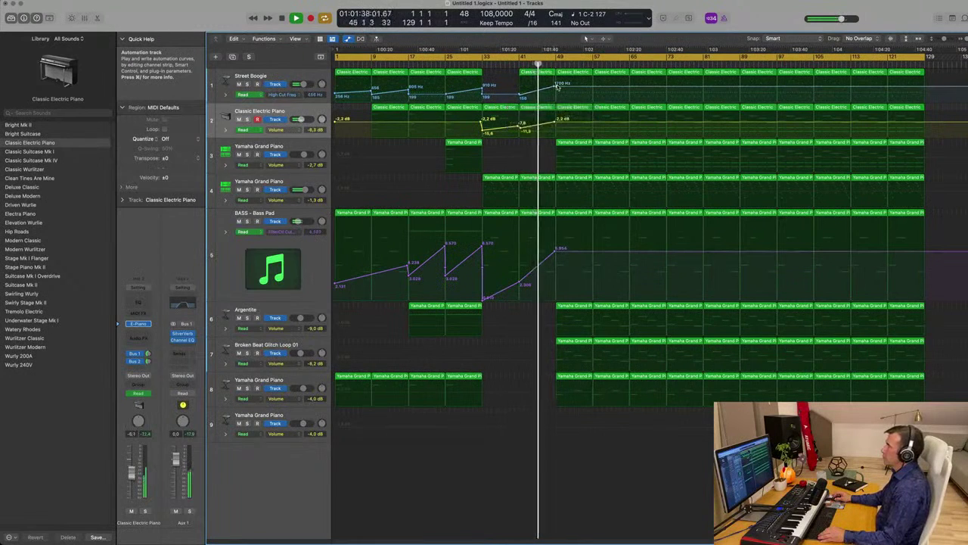
{"action": "left_click_drag", "start_coordinate": [557, 87], "coordinate": [559, 97]}
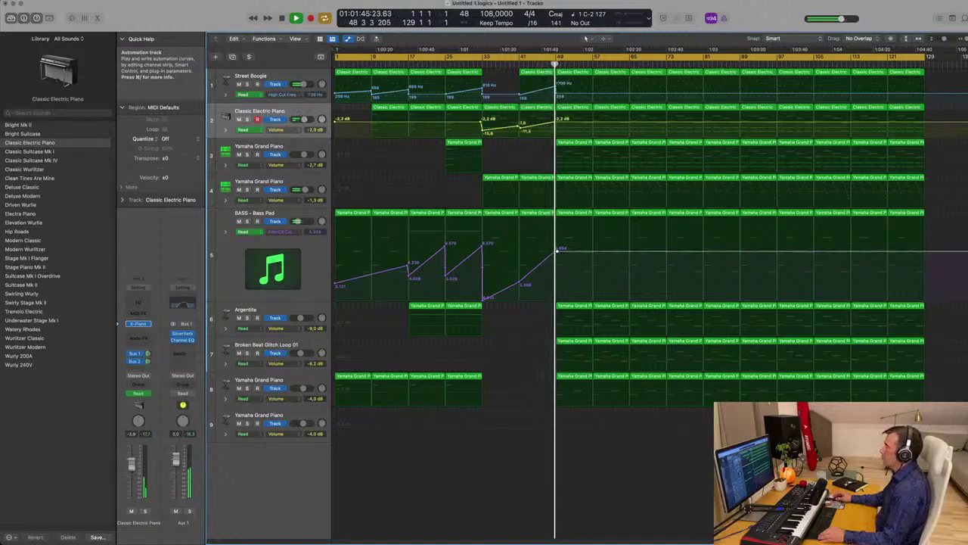
{"action": "left_click_drag", "start_coordinate": [557, 250], "coordinate": [558, 280]}
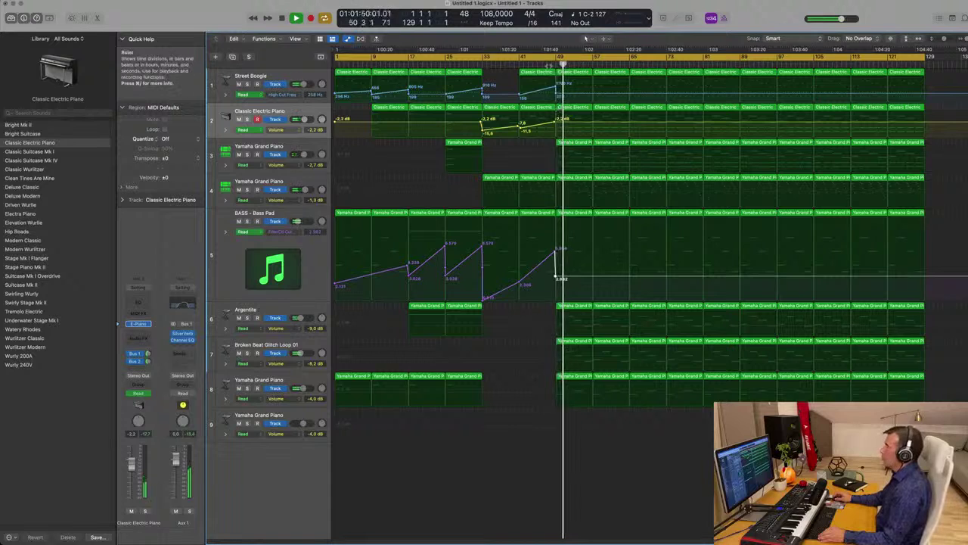
Step: Delete track 4's regions at bars 49 and 57
{"action": "left_click", "coordinate": [578, 178]}
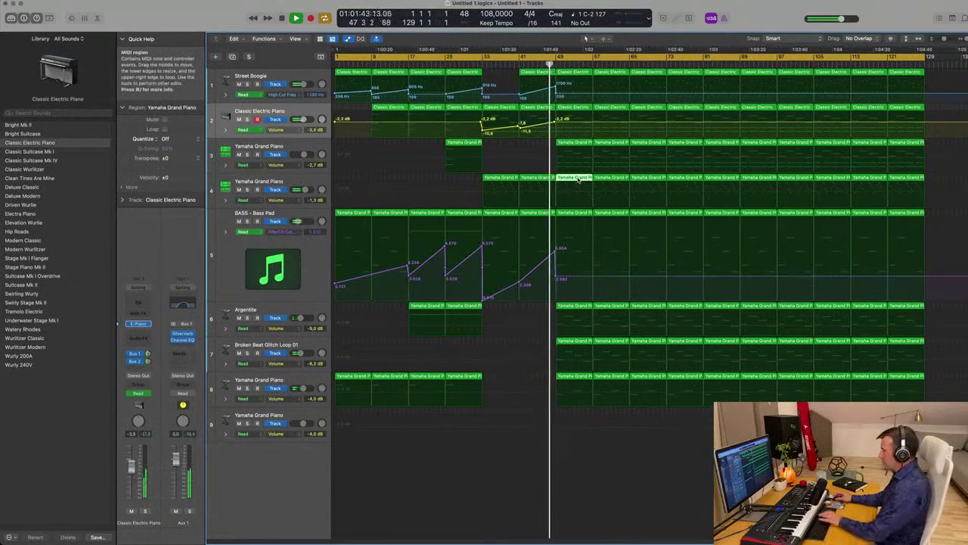
{"action": "key", "text": "Delete"}
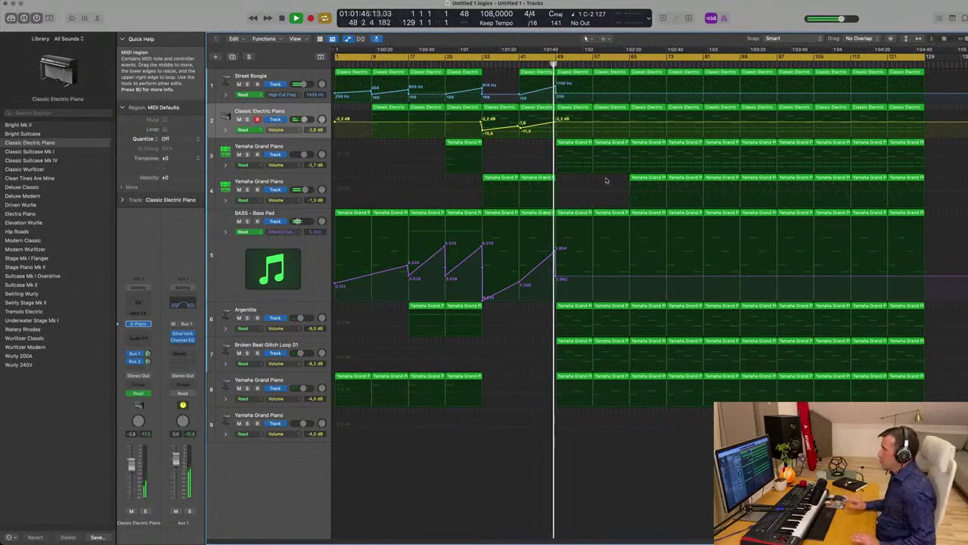